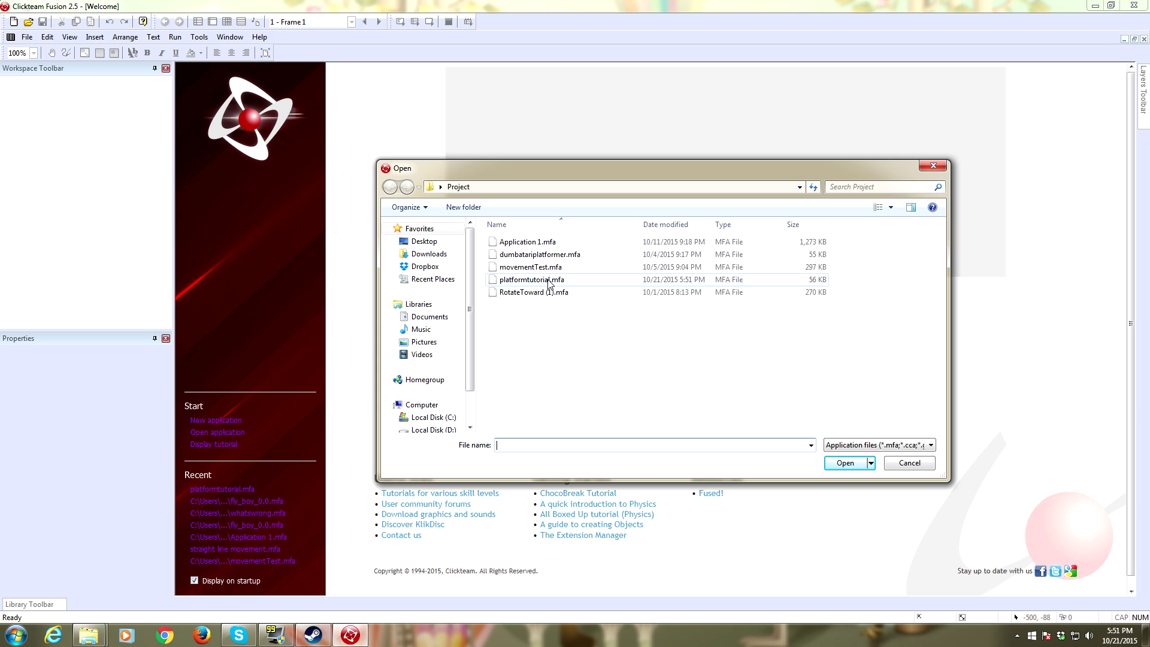
Step: Open the platformtutorial.mfa project and show Frame 1 in the frame editor
{"action": "double_click", "coordinate": [539, 280]}
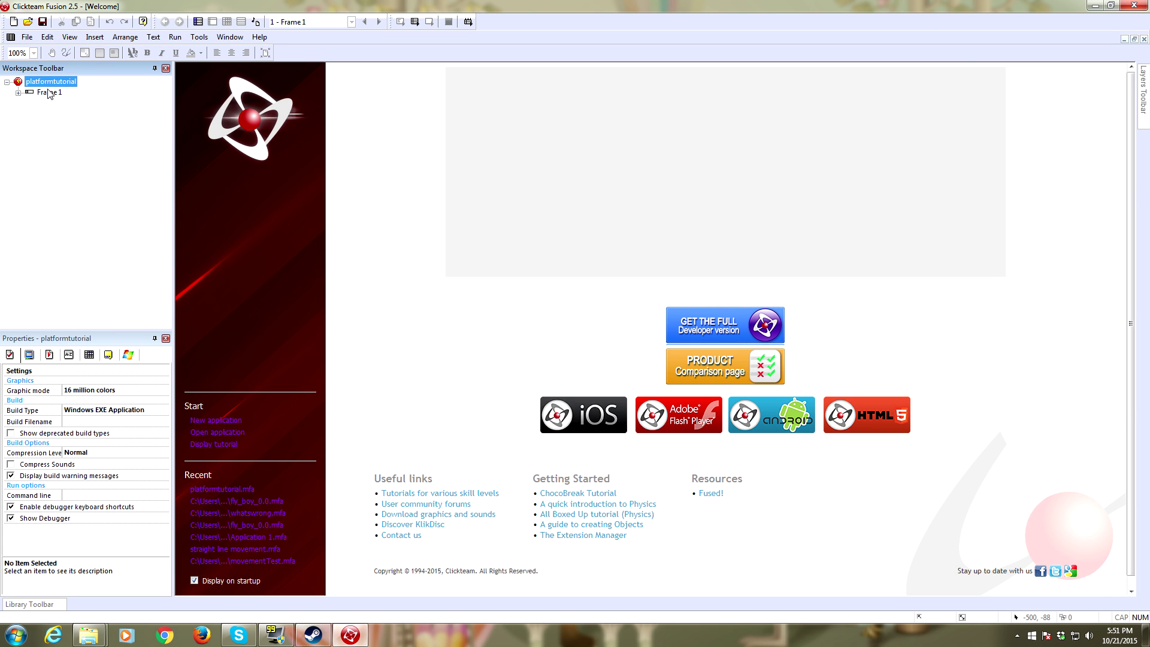
{"action": "double_click", "coordinate": [49, 93]}
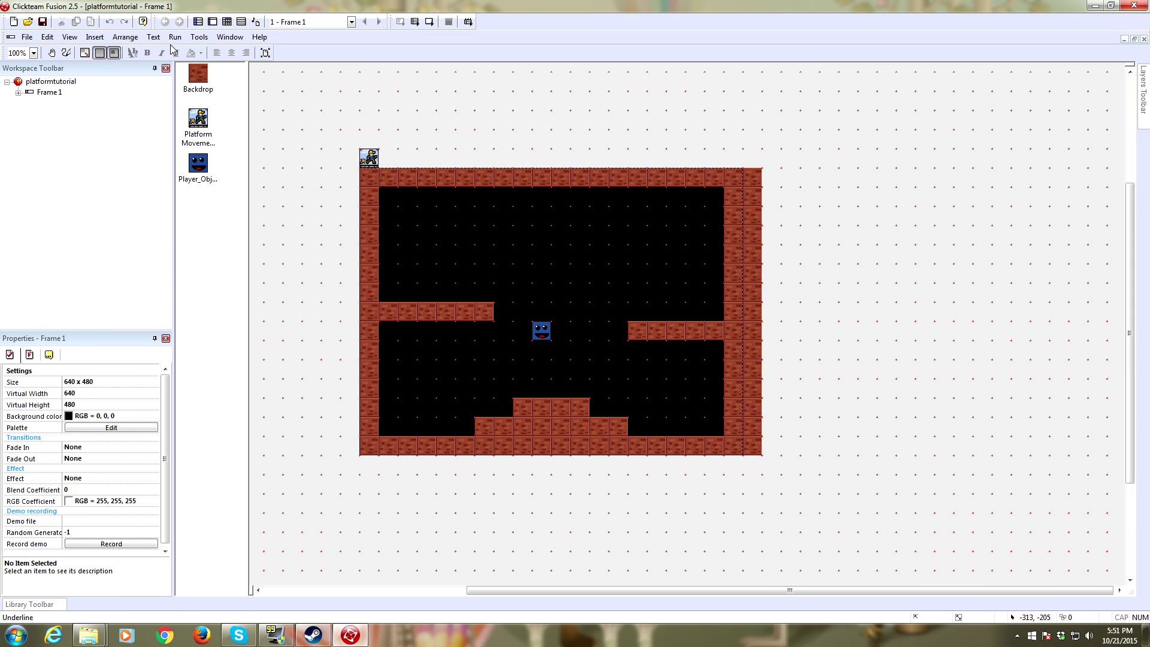
Step: Run the application, test the player's left and right movement and jumping, and close the test window
{"action": "left_click", "coordinate": [175, 37]}
{"action": "left_click", "coordinate": [187, 66]}
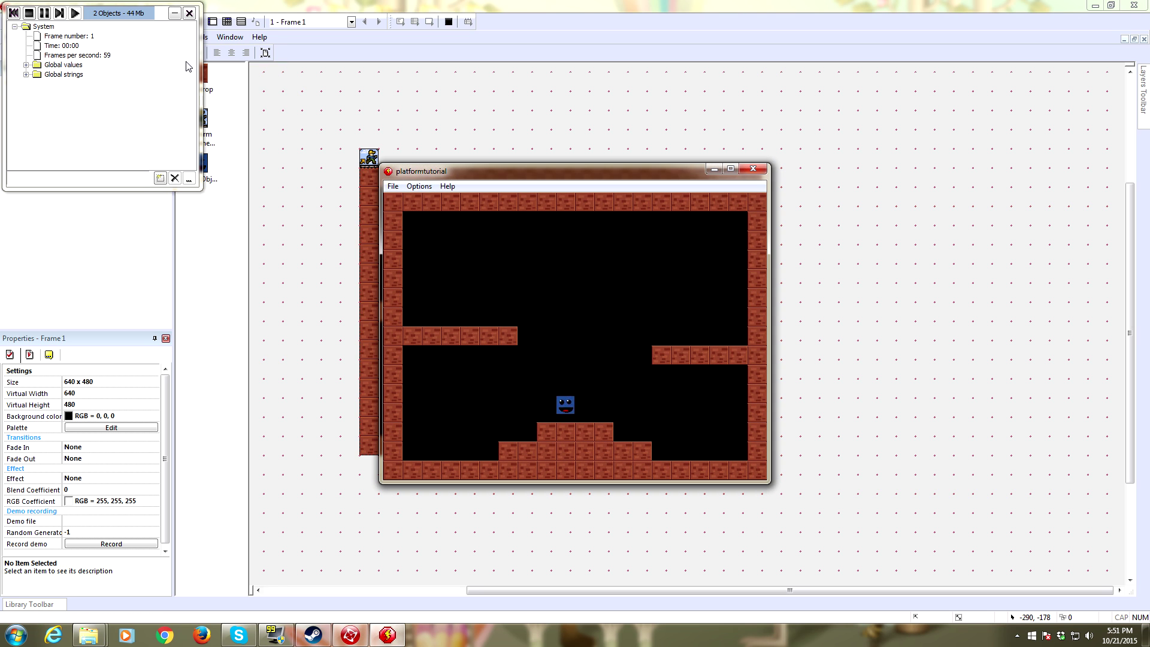
{"action": "key", "text": "Right"}
{"action": "key", "text": "Up"}
{"action": "key", "text": "Left"}
{"action": "key", "text": "Right"}
{"action": "key", "text": "Up"}
{"action": "key", "text": "Left"}
{"action": "key", "text": "Left"}
{"action": "key", "text": "Right"}
{"action": "key", "text": "Left"}
{"action": "key", "text": "Up"}
{"action": "key", "text": "Up"}
{"action": "key", "text": "Up"}
{"action": "key", "text": "Up"}
{"action": "key", "text": "Right"}
{"action": "key", "text": "Left"}
{"action": "key", "text": "Up"}
{"action": "key", "text": "Left"}
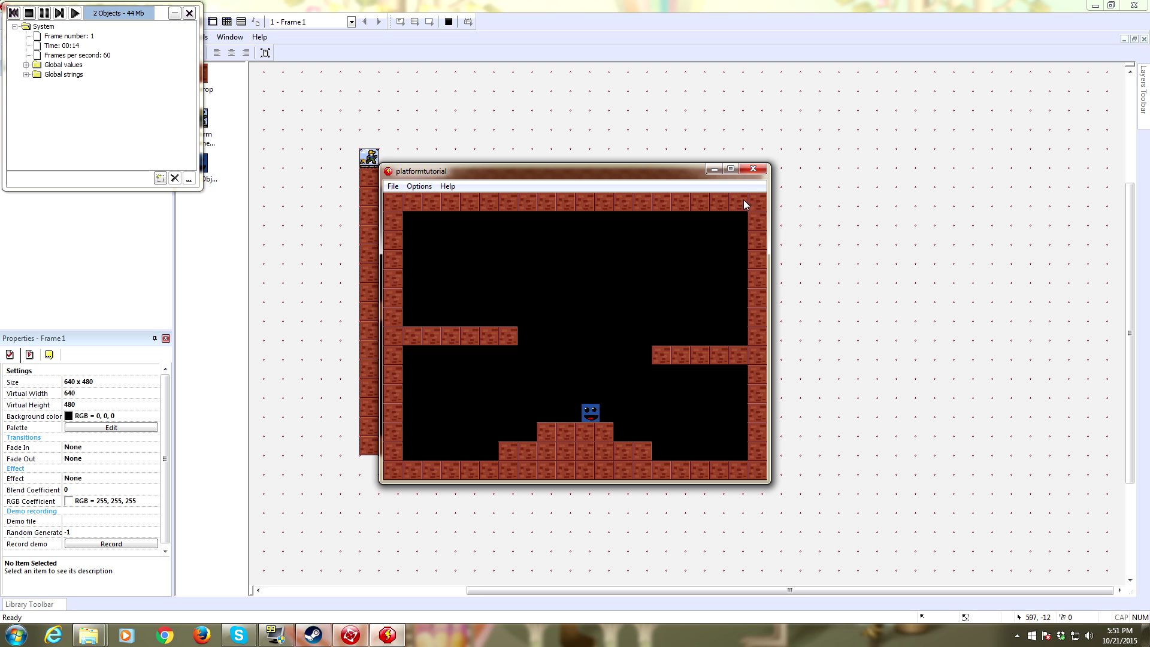
{"action": "left_click", "coordinate": [753, 168]}
Step: Set the Platform Movement object's Max X velocity to 25
{"action": "double_click", "coordinate": [373, 156]}
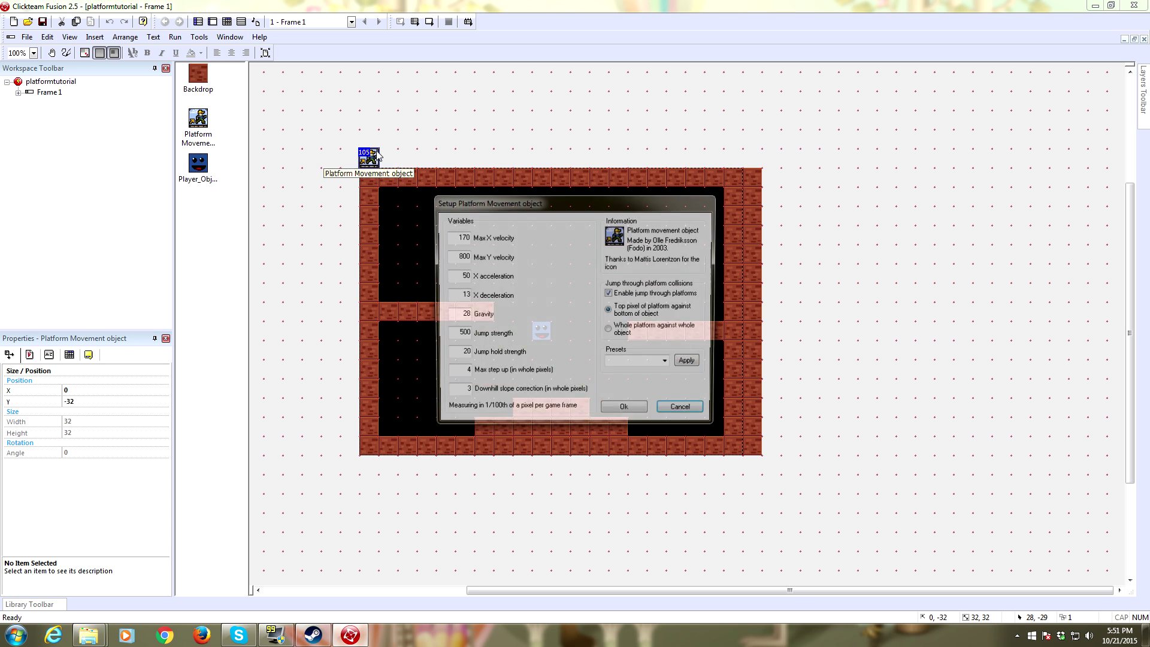
{"action": "left_click", "coordinate": [684, 411]}
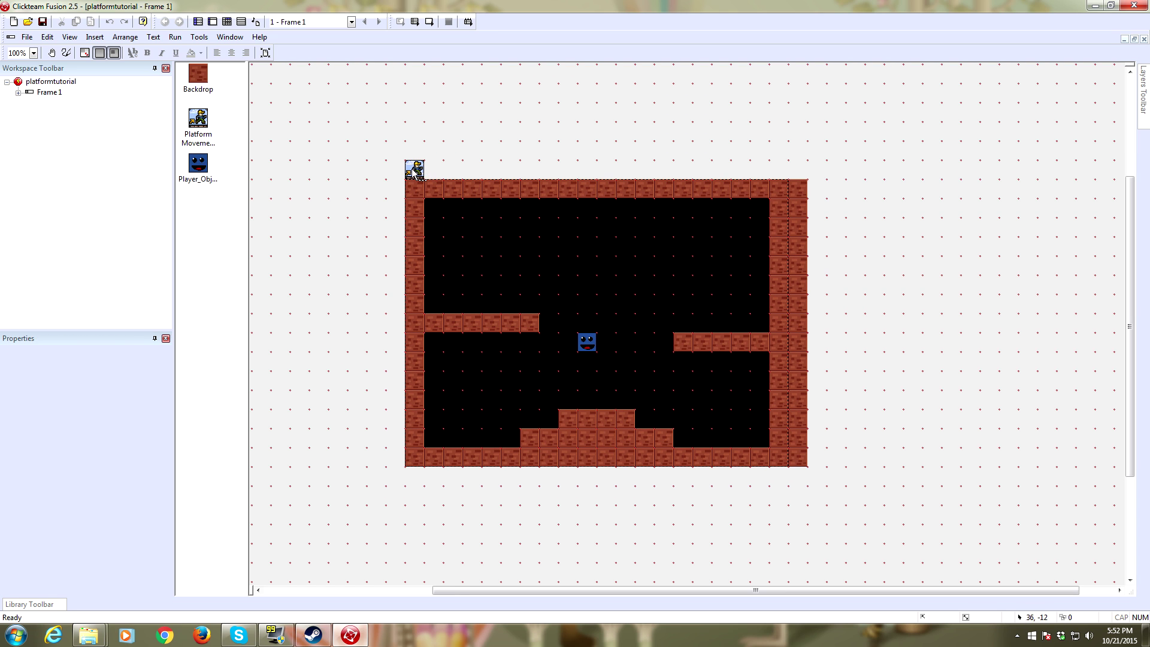
{"action": "double_click", "coordinate": [414, 170]}
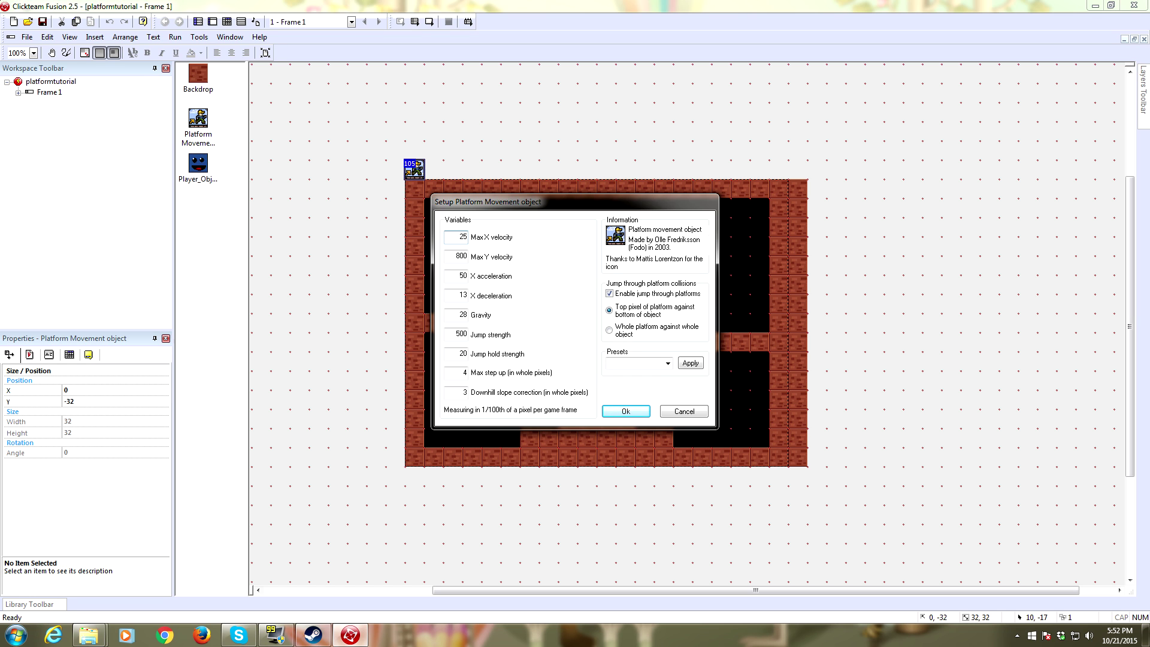
{"action": "type", "text": "25"}
{"action": "key", "text": "Return"}
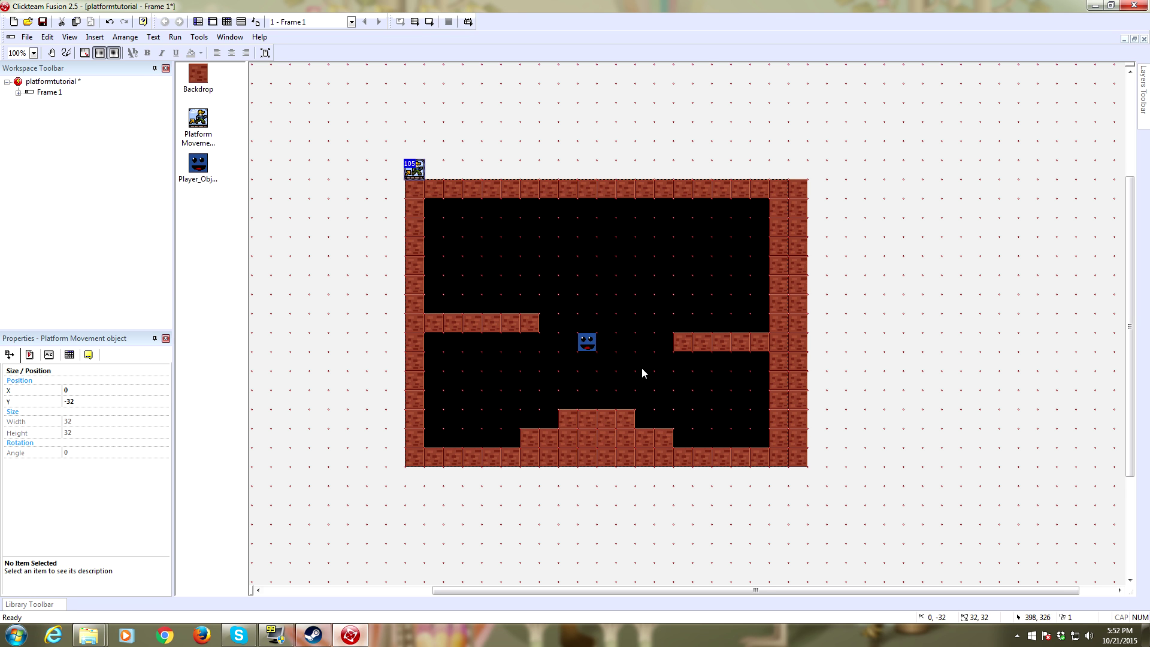
{"action": "left_click_drag", "start_coordinate": [818, 125], "coordinate": [826, 308]}
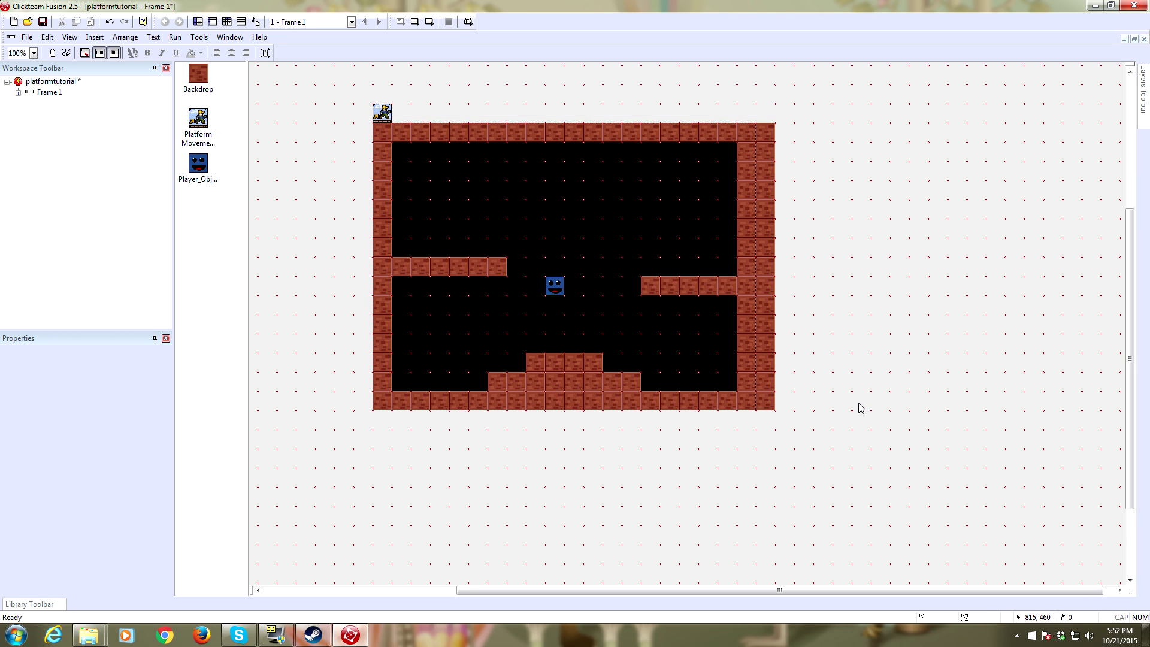
{"action": "left_click_drag", "start_coordinate": [835, 446], "coordinate": [334, 99]}
{"action": "left_click", "coordinate": [861, 496]}
{"action": "left_click", "coordinate": [333, 99]}
{"action": "scroll", "coordinate": [780, 367], "scroll_direction": "up", "scroll_amount": 1}
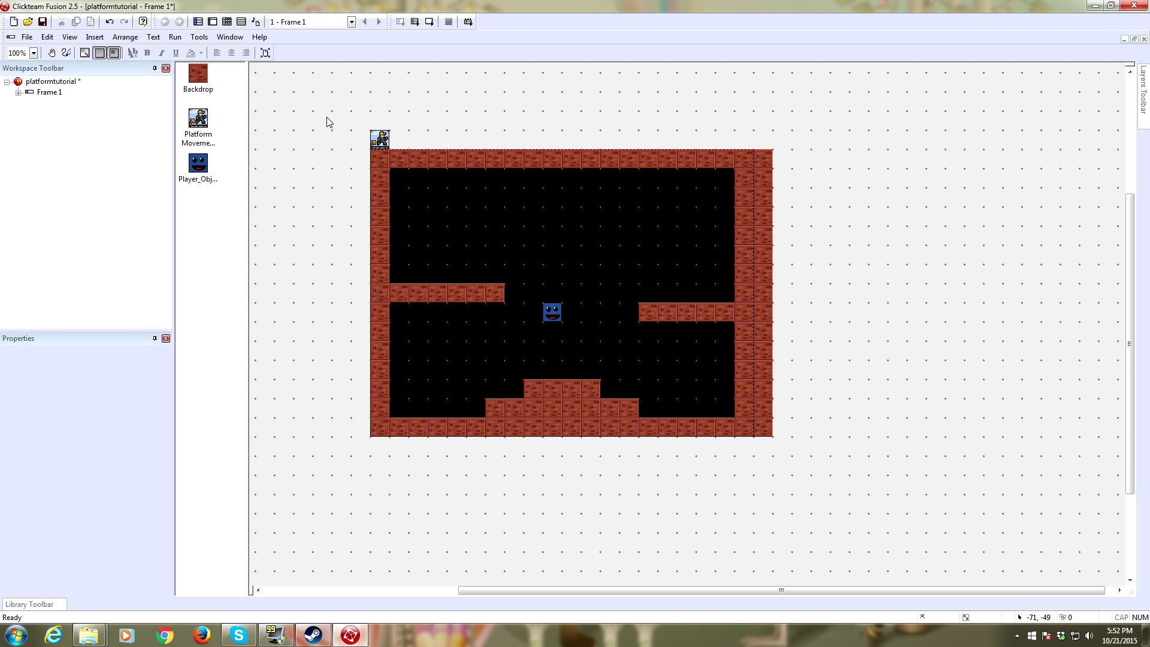
{"action": "left_click_drag", "start_coordinate": [333, 116], "coordinate": [302, 129]}
{"action": "left_click", "coordinate": [811, 477]}
{"action": "left_click", "coordinate": [858, 485]}
{"action": "left_click", "coordinate": [303, 134]}
{"action": "left_click_drag", "start_coordinate": [460, 257], "coordinate": [839, 519]}
{"action": "left_click", "coordinate": [839, 519]}
Step: Set the width of Frame 1 to 6400 pixels
{"action": "left_click", "coordinate": [53, 93]}
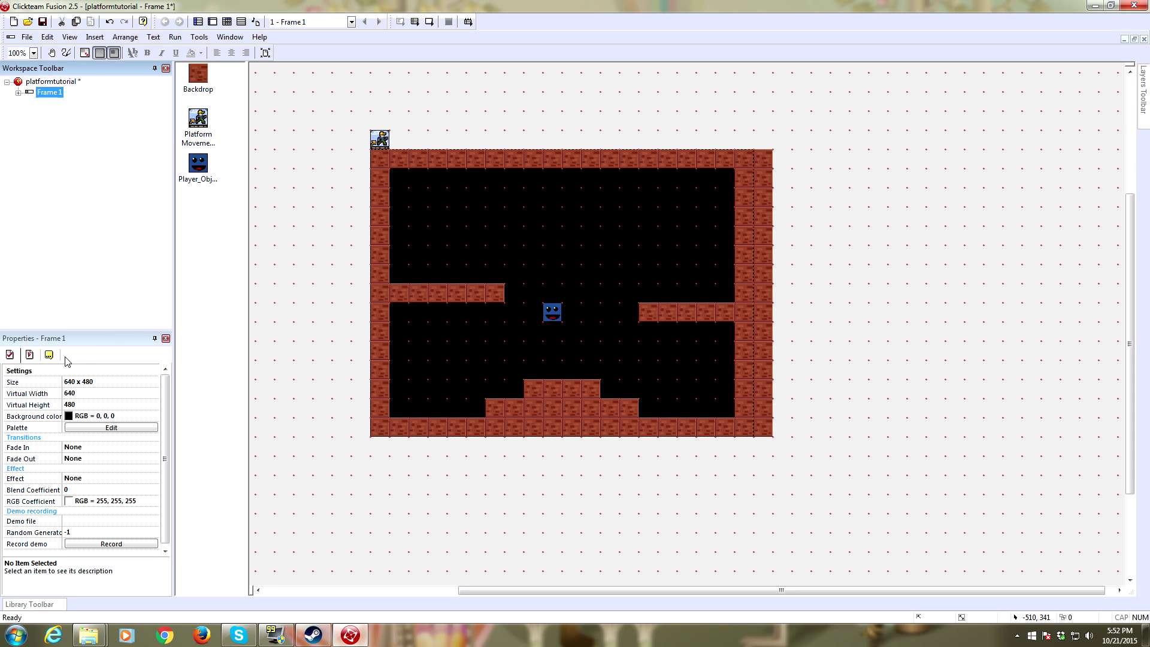
{"action": "left_click", "coordinate": [106, 382]}
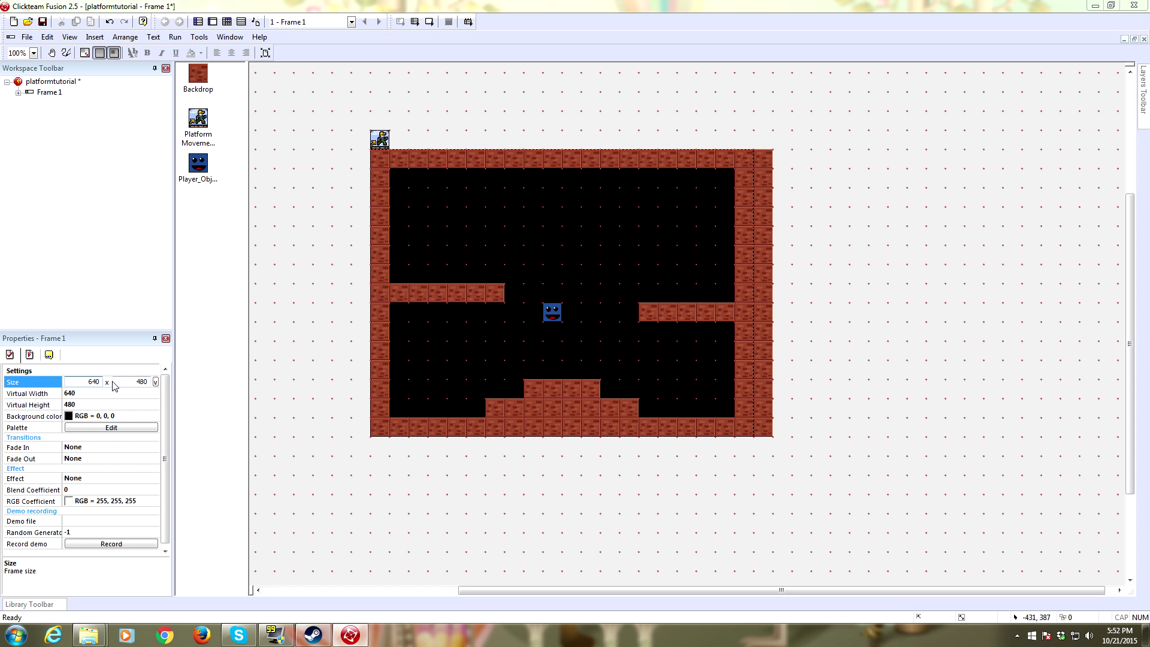
{"action": "key", "text": "Return"}
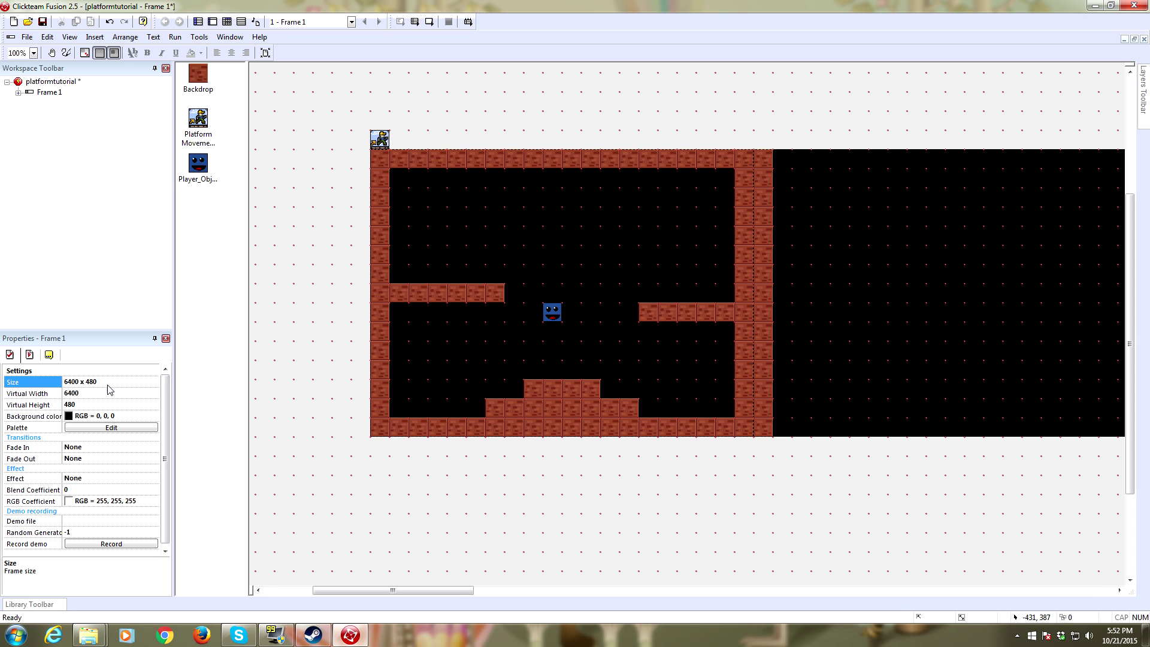
Step: Examine the widened frame area beyond the brick room's right wall
{"action": "scroll", "coordinate": [906, 527], "scroll_direction": "right", "scroll_amount": 5}
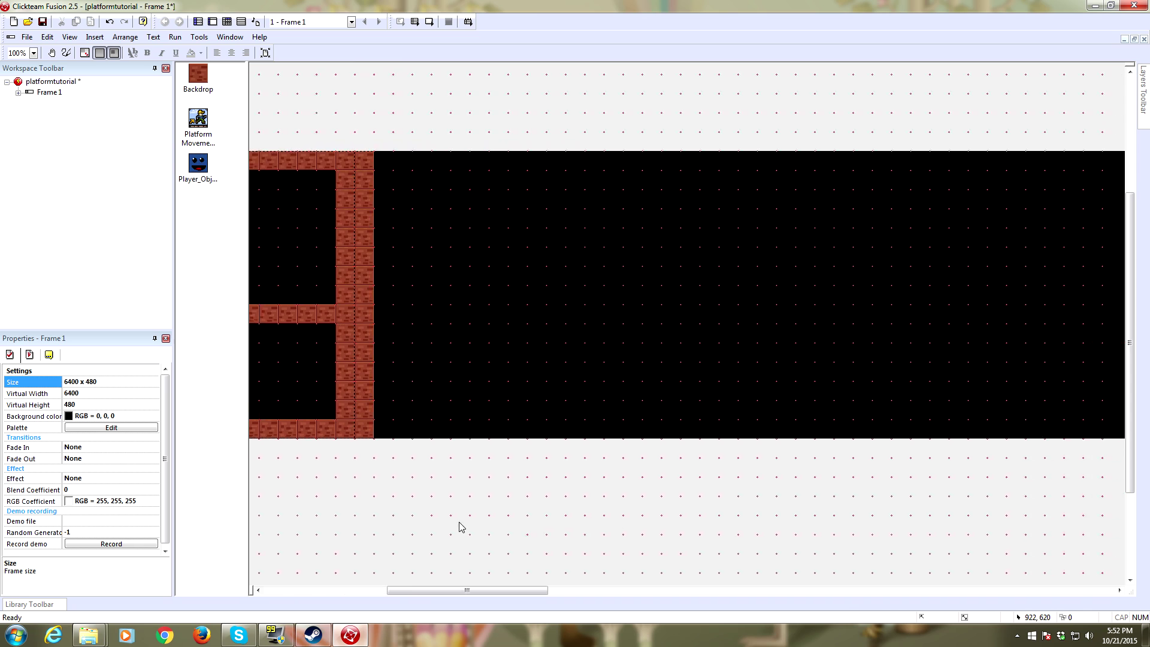
{"action": "scroll", "coordinate": [706, 501], "scroll_direction": "left", "scroll_amount": 6}
{"action": "scroll", "coordinate": [653, 472], "scroll_direction": "left", "scroll_amount": 2}
{"action": "scroll", "coordinate": [747, 513], "scroll_direction": "right", "scroll_amount": 8}
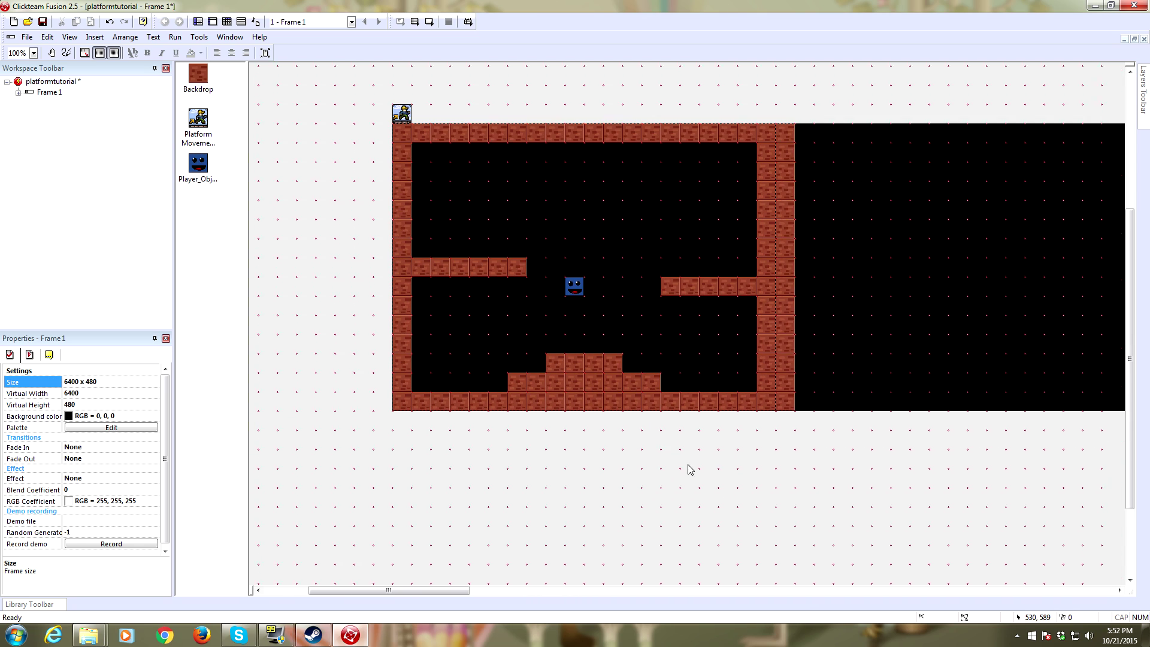
{"action": "scroll", "coordinate": [812, 454], "scroll_direction": "up", "scroll_amount": 2}
{"action": "scroll", "coordinate": [646, 457], "scroll_direction": "down", "scroll_amount": 3}
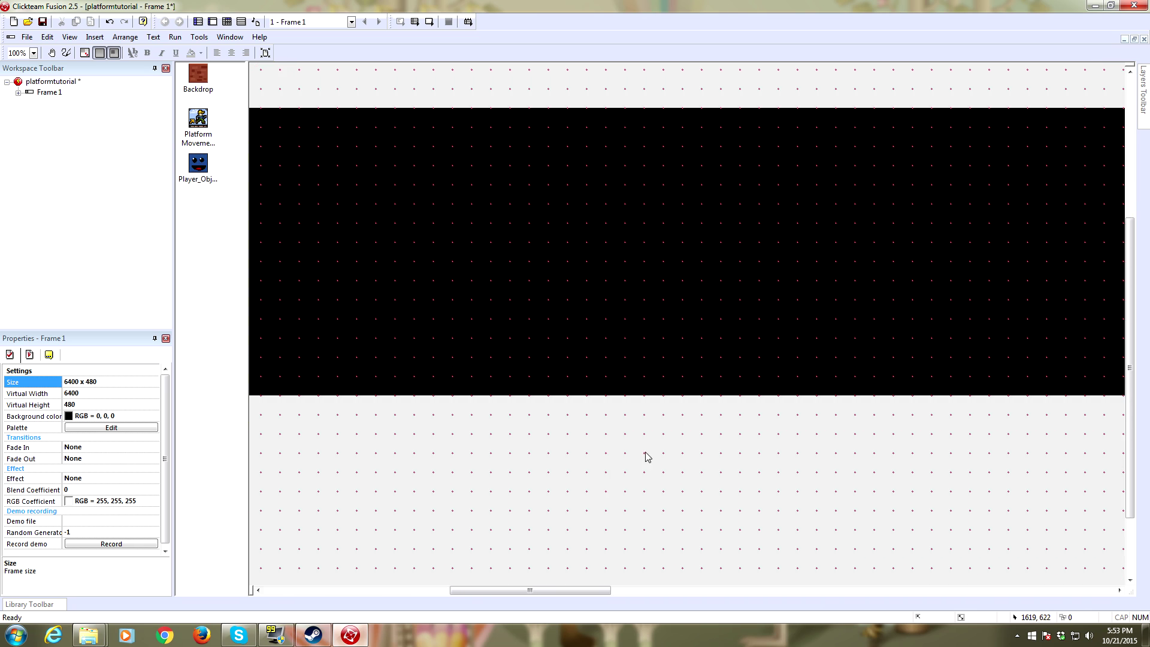
{"action": "scroll", "coordinate": [513, 593], "scroll_direction": "left", "scroll_amount": 5}
{"action": "scroll", "coordinate": [982, 491], "scroll_direction": "left", "scroll_amount": 5}
{"action": "scroll", "coordinate": [928, 521], "scroll_direction": "up", "scroll_amount": 2}
{"action": "scroll", "coordinate": [868, 467], "scroll_direction": "right", "scroll_amount": 3}
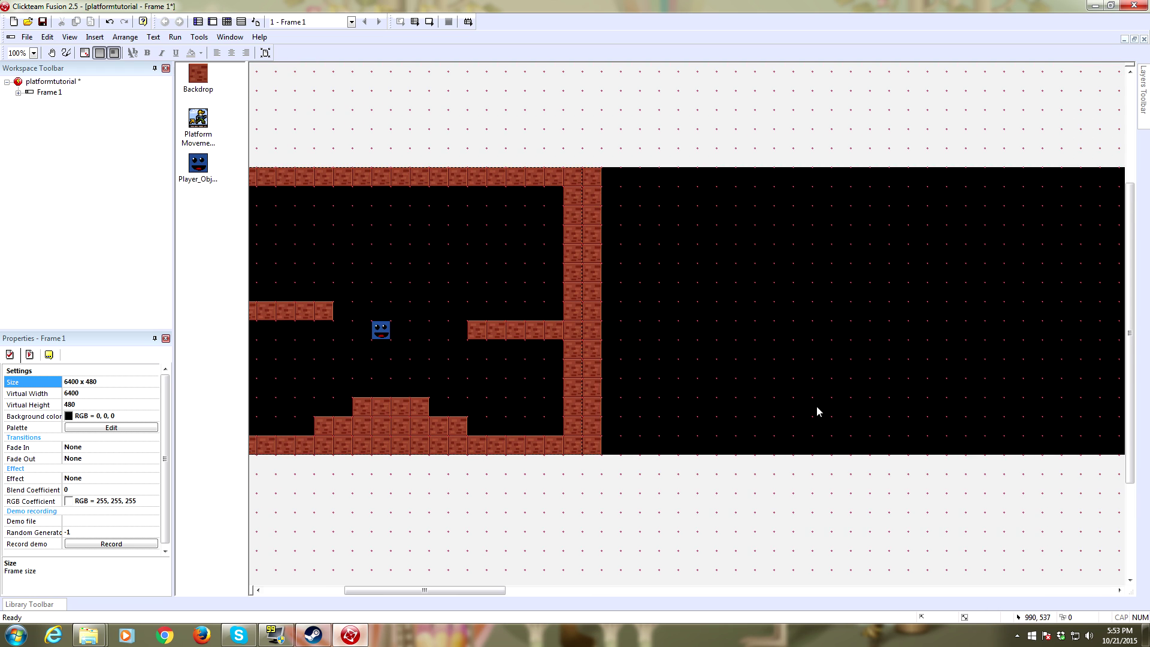
{"action": "scroll", "coordinate": [760, 390], "scroll_direction": "left", "scroll_amount": 3}
{"action": "scroll", "coordinate": [701, 375], "scroll_direction": "down", "scroll_amount": 1}
Step: Set the height of Frame 1 to 4800 pixels
{"action": "left_click", "coordinate": [102, 383]}
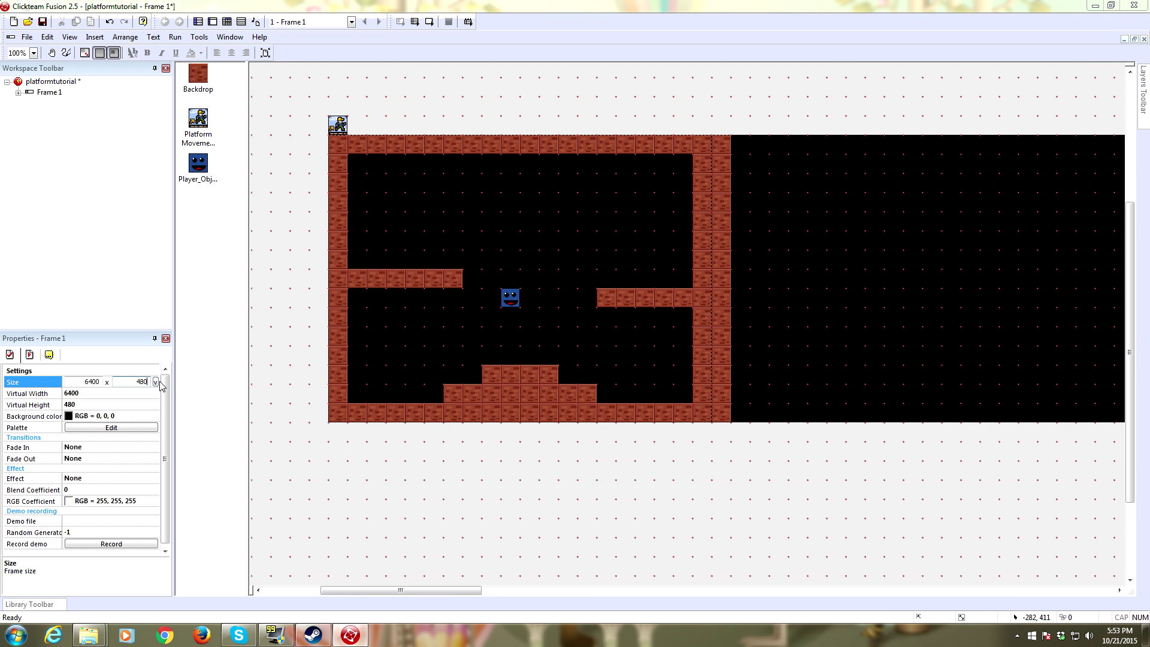
{"action": "key", "text": "Return"}
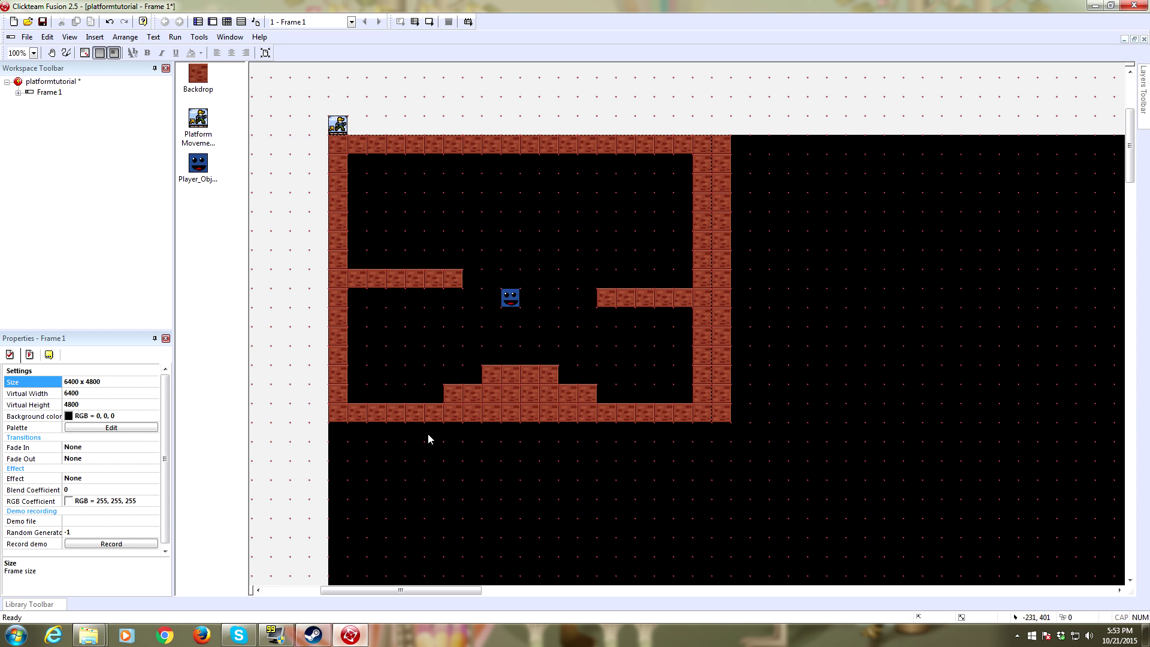
{"action": "scroll", "coordinate": [515, 420], "scroll_direction": "right", "scroll_amount": 2}
{"action": "scroll", "coordinate": [515, 420], "scroll_direction": "down", "scroll_amount": 2}
{"action": "scroll", "coordinate": [272, 441], "scroll_direction": "up", "scroll_amount": 2}
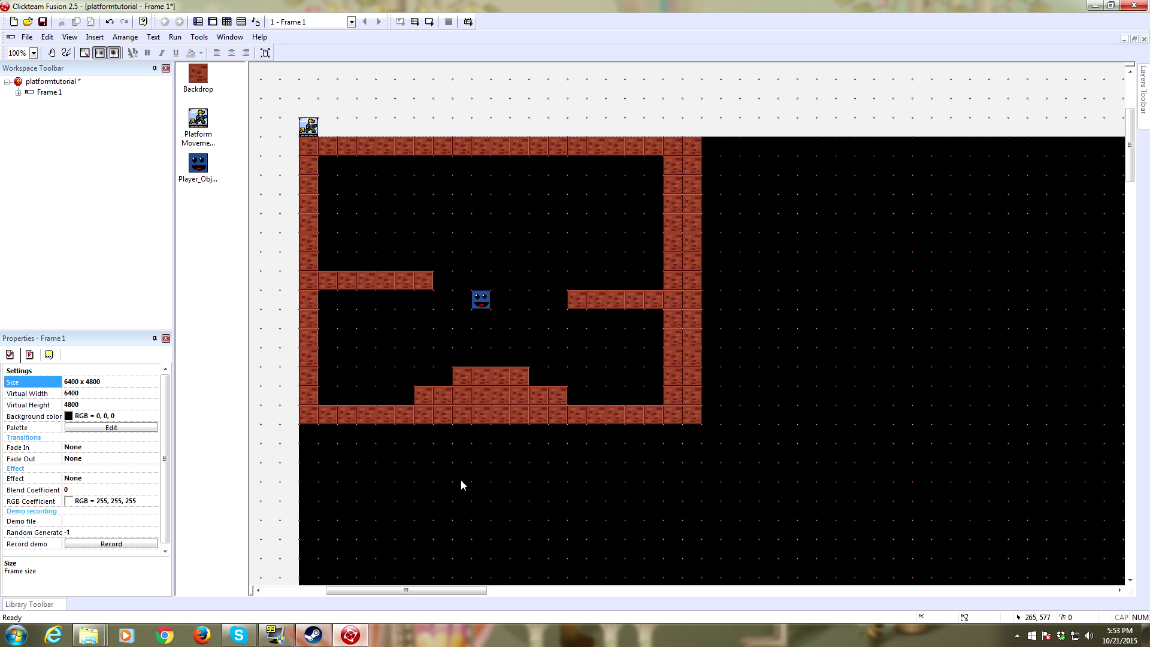
Step: Run the application again, move the player around the room in the enlarged frame, and close the test window
{"action": "left_click", "coordinate": [175, 38]}
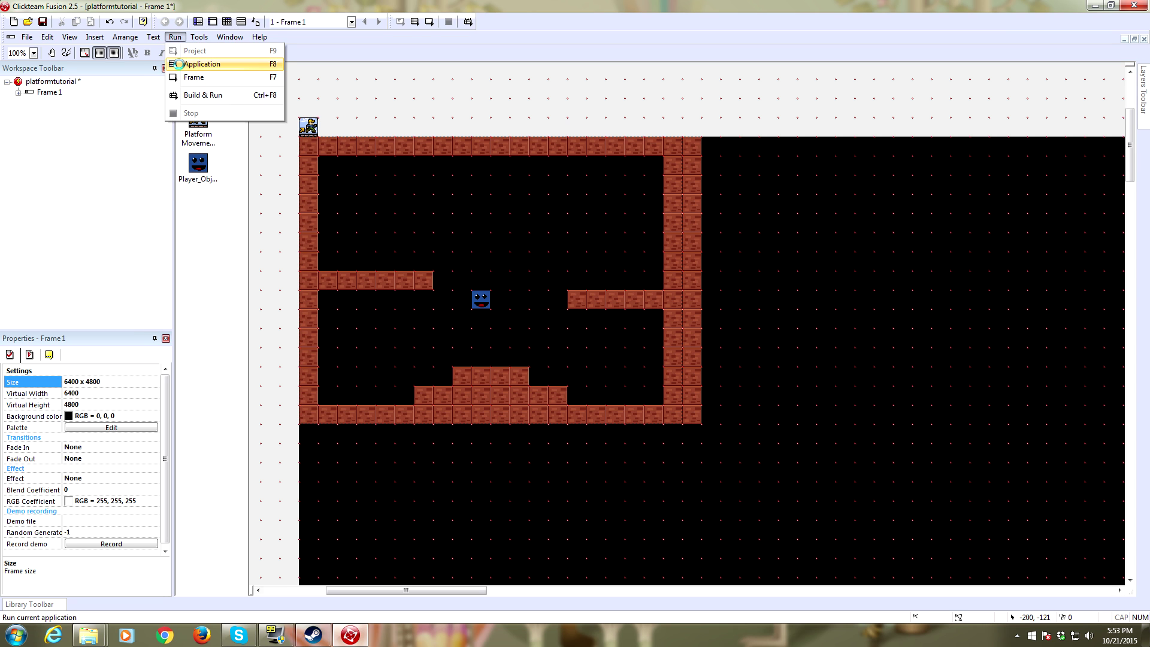
{"action": "left_click", "coordinate": [179, 64]}
{"action": "key", "text": "Right"}
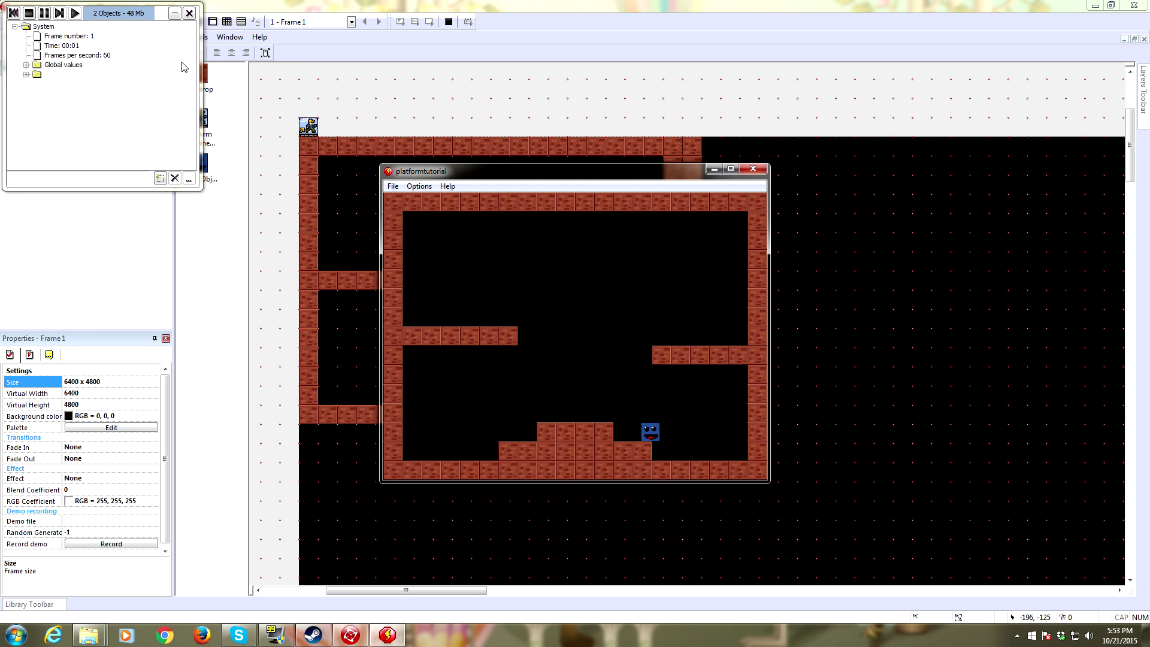
{"action": "key", "text": "Up"}
{"action": "key", "text": "Left"}
{"action": "left_click", "coordinate": [752, 168]}
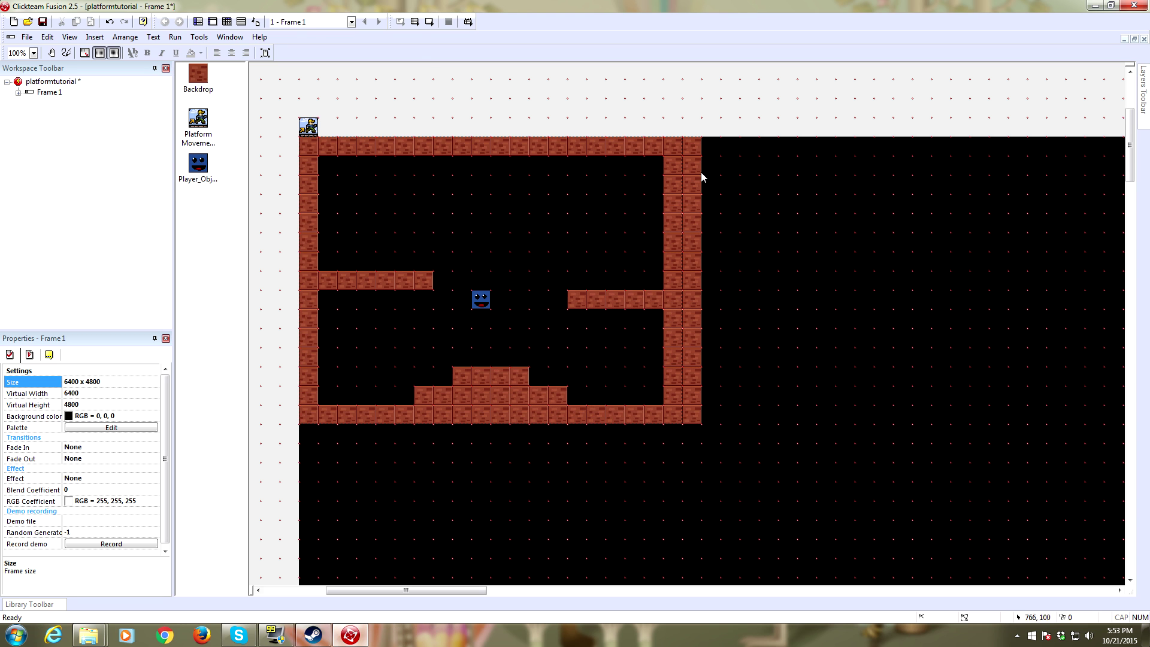
Step: Open the event editor for Frame 1
{"action": "left_click", "coordinate": [240, 22]}
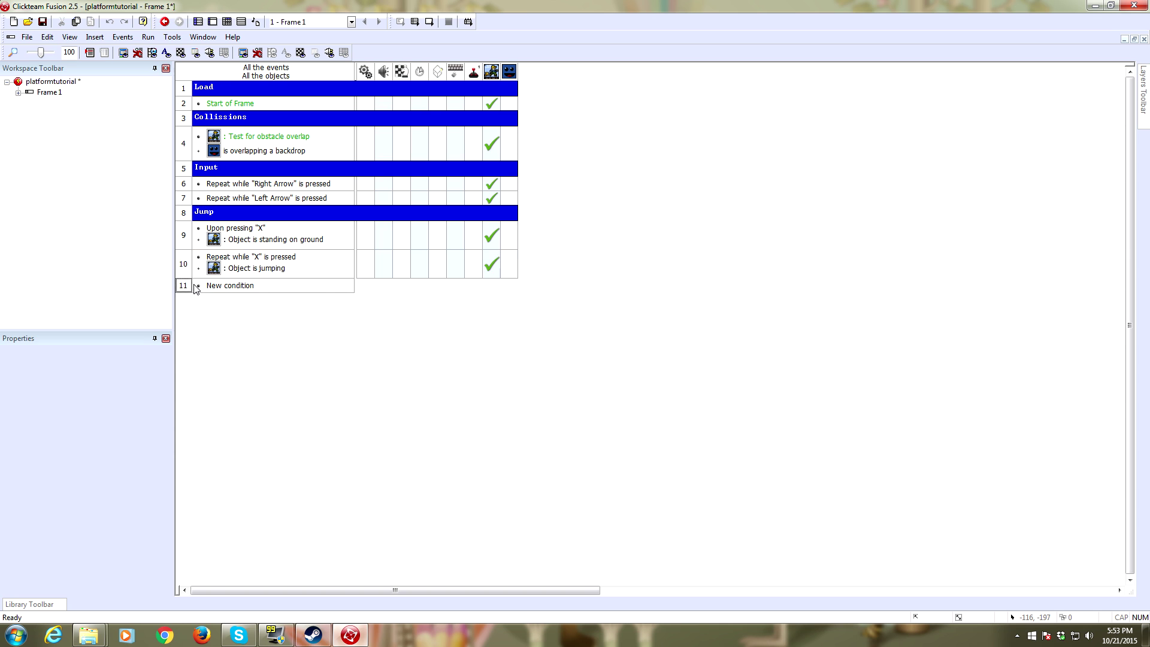
{"action": "right_click", "coordinate": [194, 289]}
{"action": "mouse_move", "coordinate": [207, 315]}
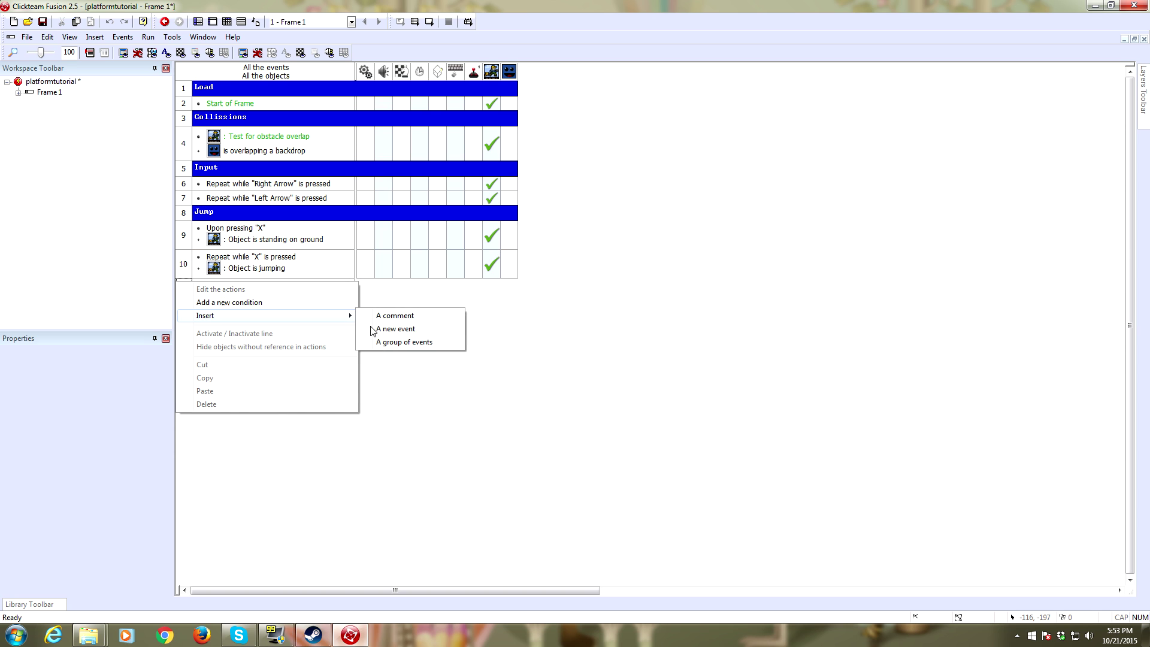
{"action": "left_click", "coordinate": [397, 316]}
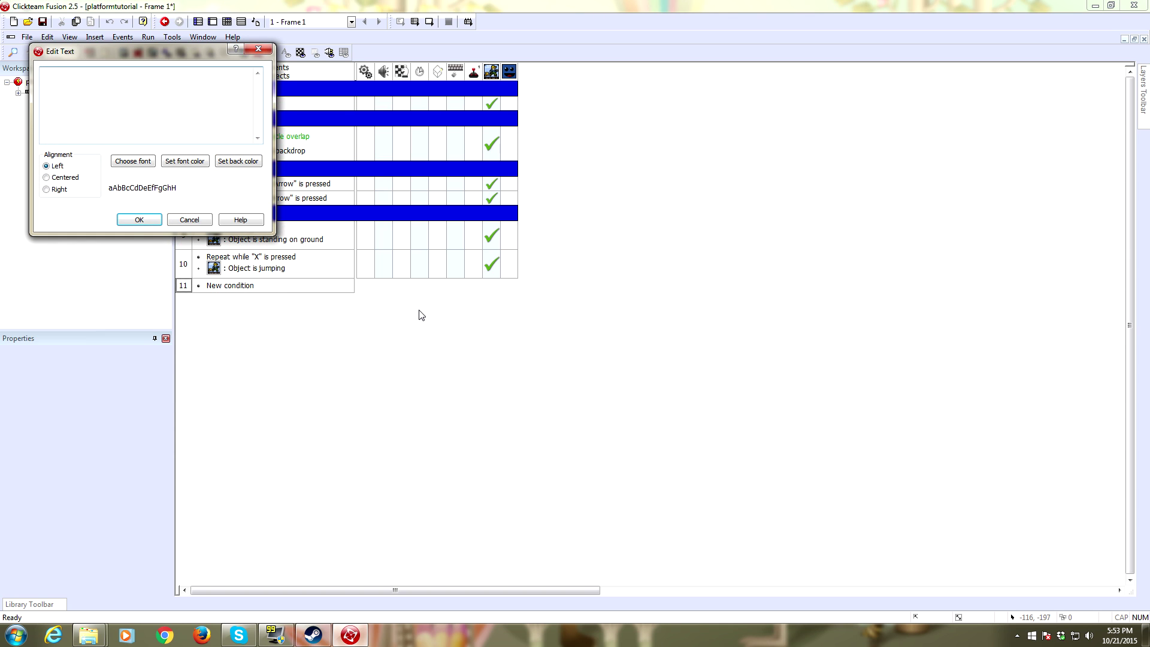
{"action": "left_click", "coordinate": [190, 220]}
Step: Copy the Jump comment to line 11 and change its text to "Scrolling. Super simple scrolling."
{"action": "left_click_drag", "start_coordinate": [185, 236], "coordinate": [180, 287]}
{"action": "double_click", "coordinate": [242, 291]}
{"action": "type", "text": "Scrolling. Super simple scro"}
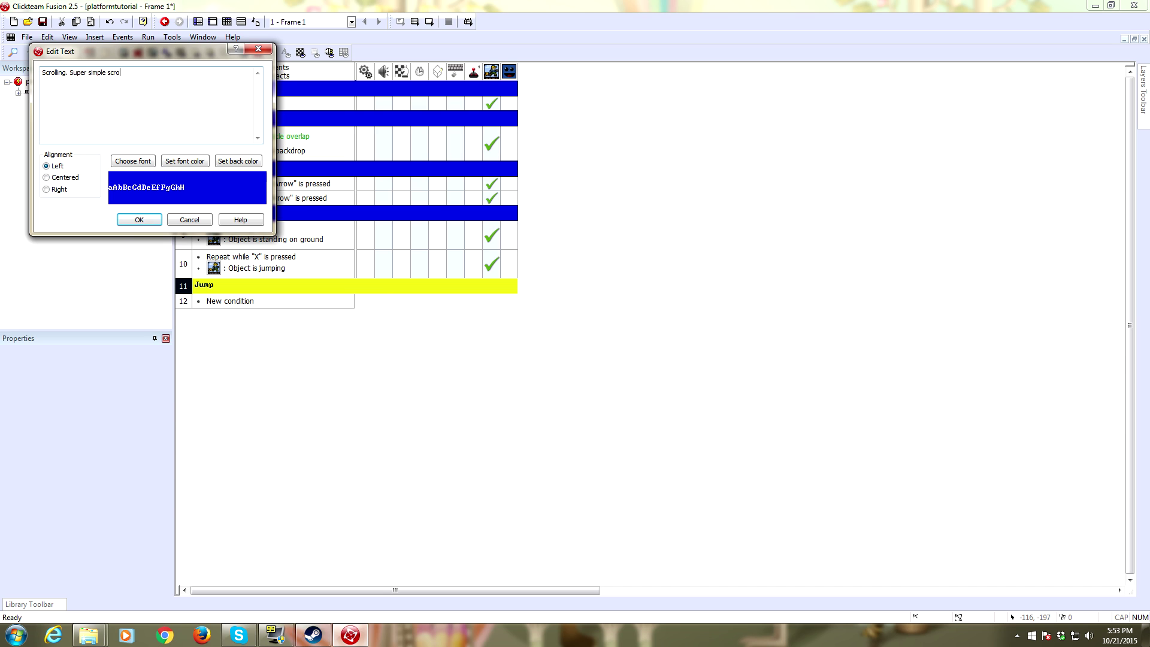
{"action": "type", "text": "lling."}
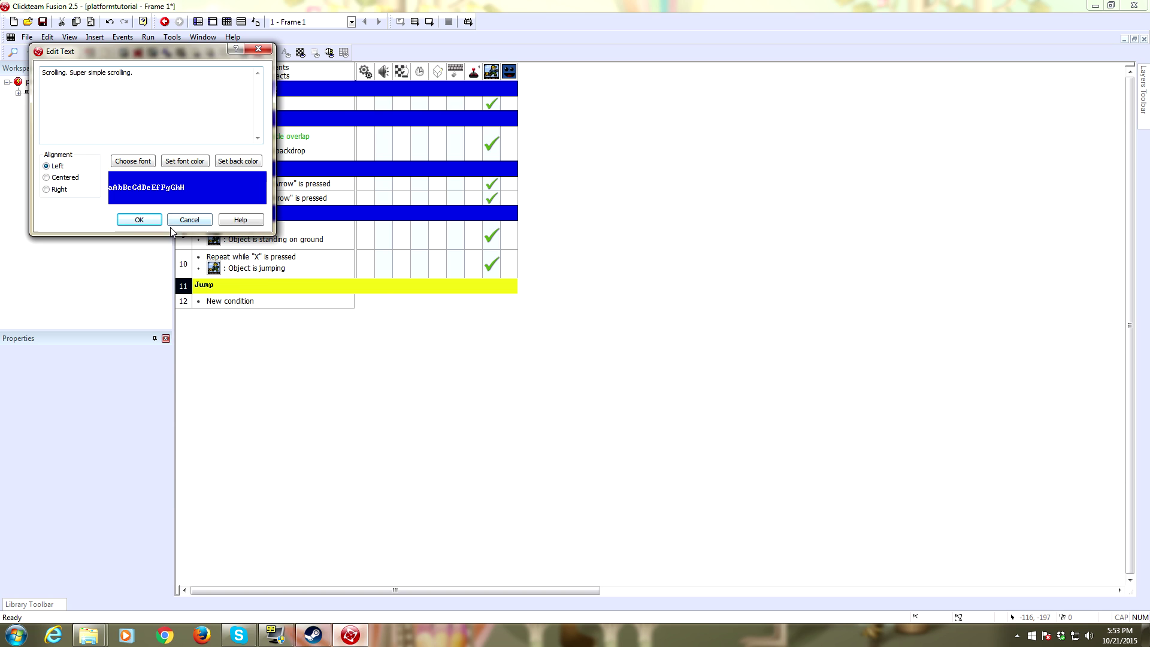
{"action": "left_click", "coordinate": [139, 219]}
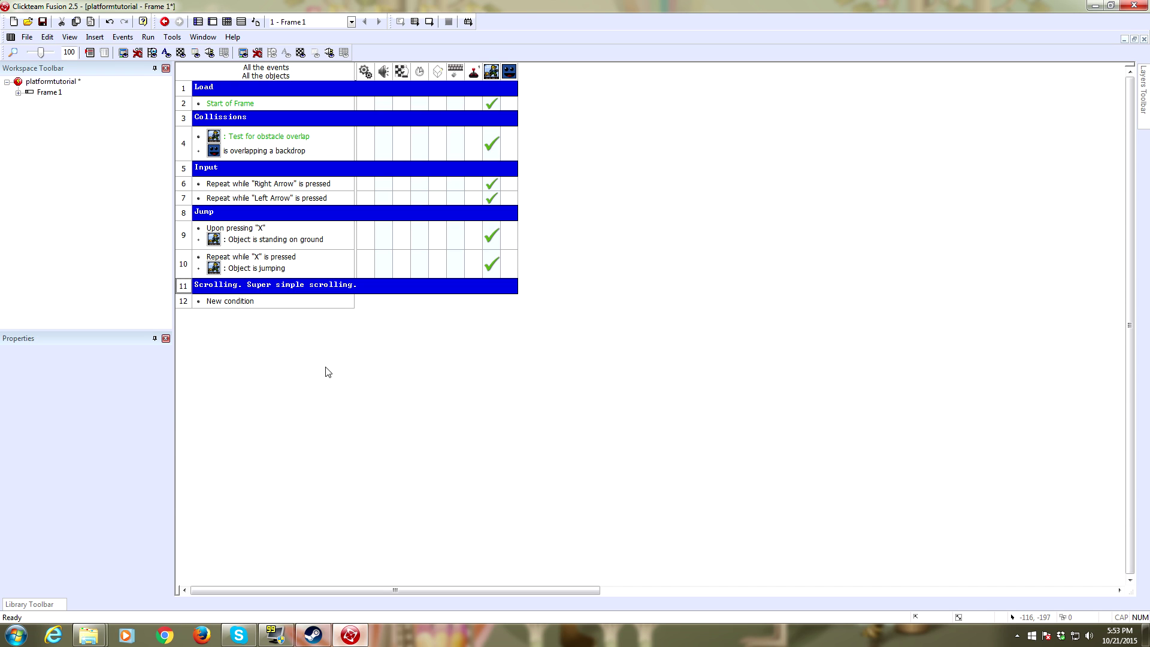
Step: Add an event with the Always condition below the scrolling comment
{"action": "left_click", "coordinate": [231, 302]}
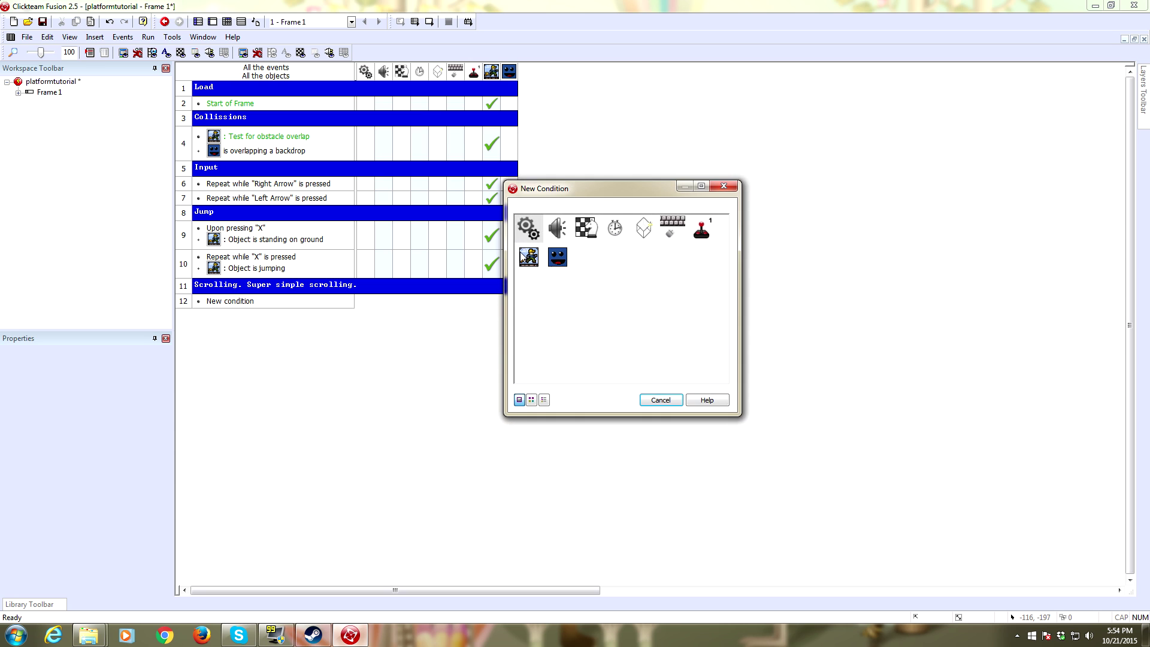
{"action": "right_click", "coordinate": [525, 230]}
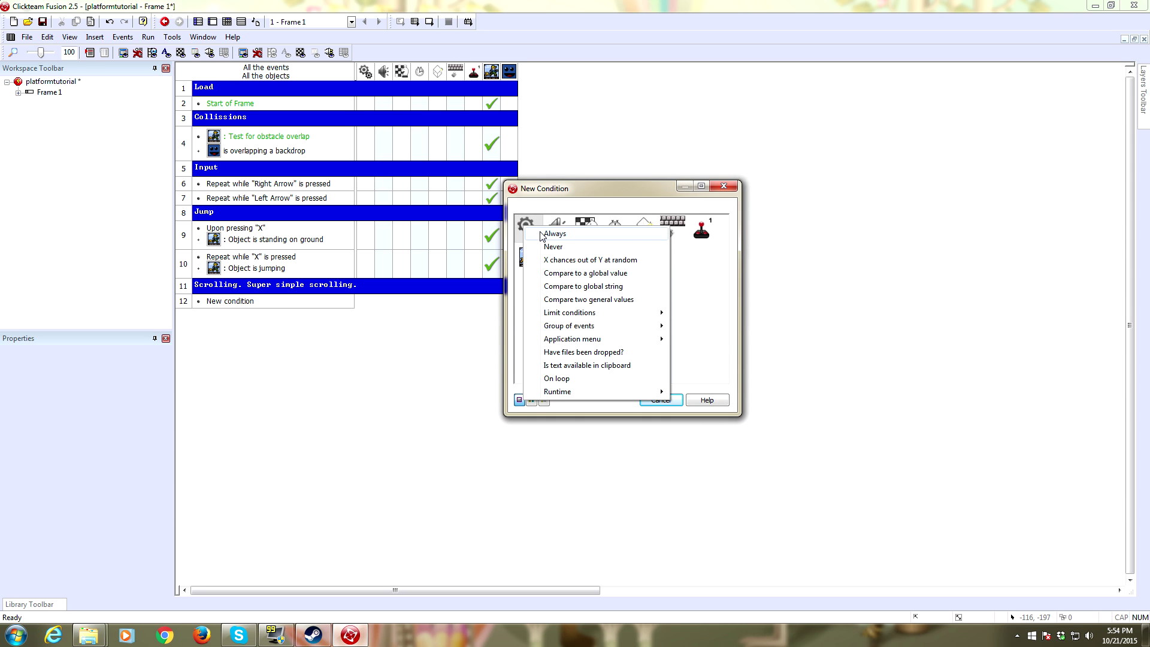
{"action": "left_click", "coordinate": [542, 233]}
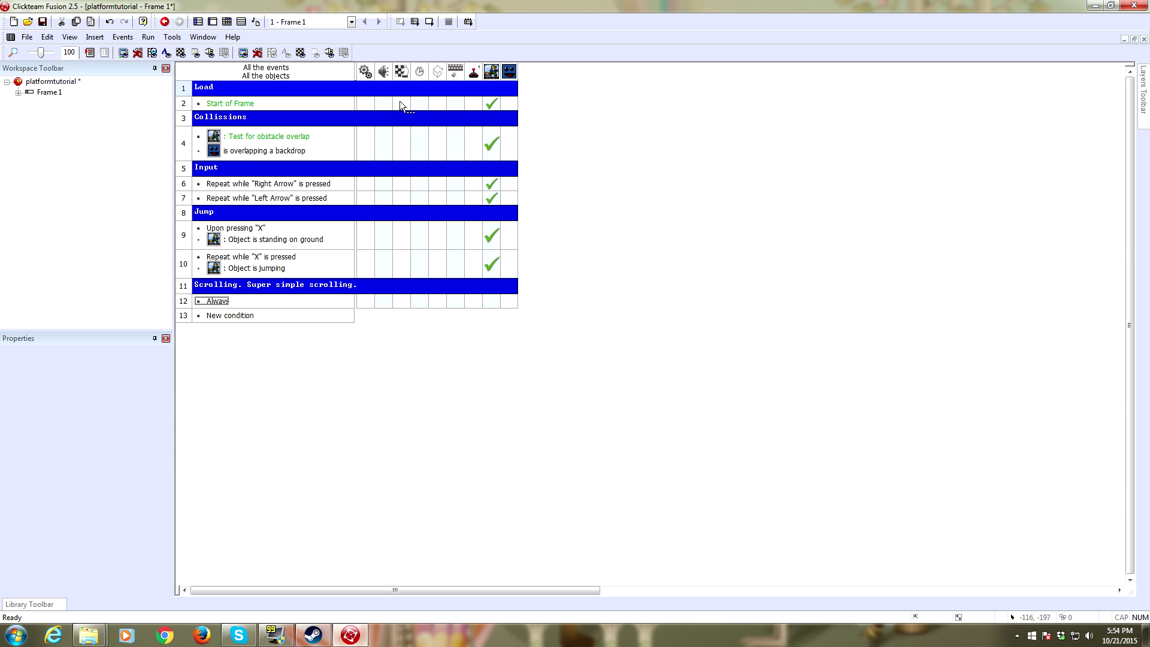
Step: Give the Always event a Center window position in frame action, positioned relative to Player_Object at 0,0
{"action": "left_click", "coordinate": [403, 301]}
{"action": "mouse_move", "coordinate": [450, 437]}
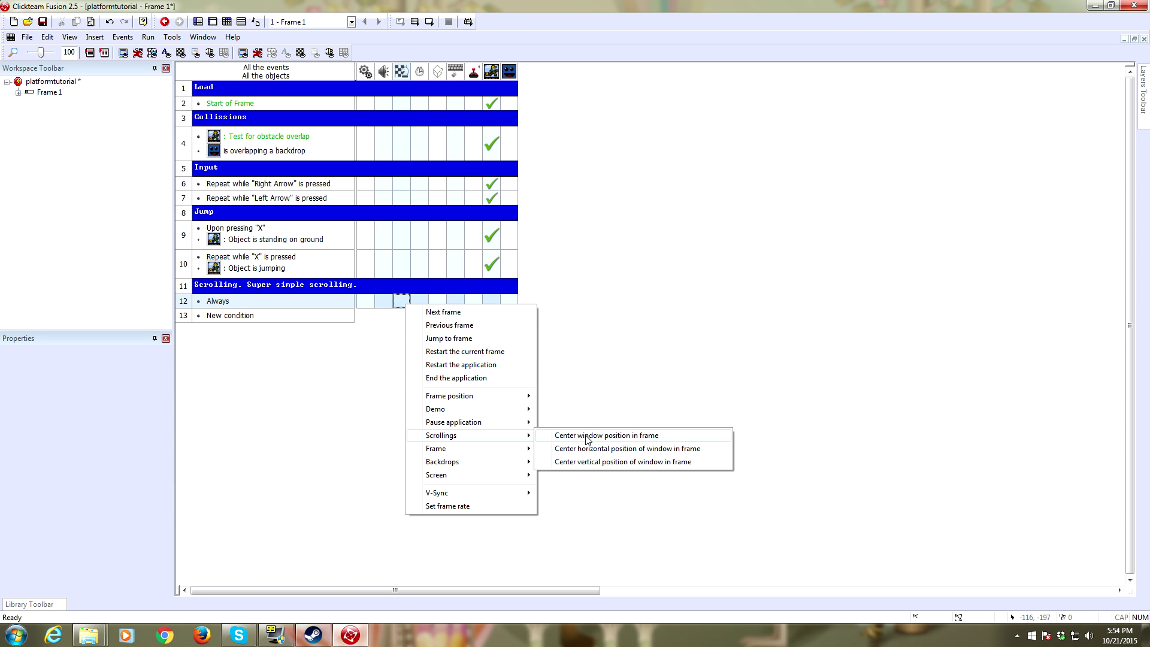
{"action": "left_click", "coordinate": [587, 436]}
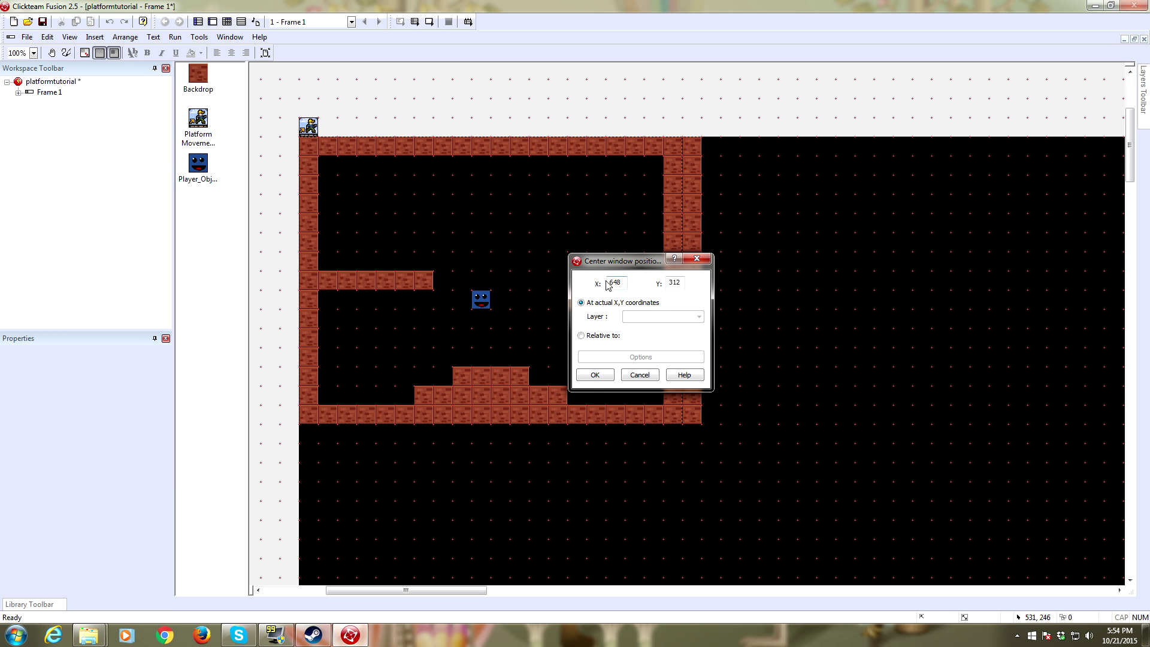
{"action": "left_click", "coordinate": [581, 336]}
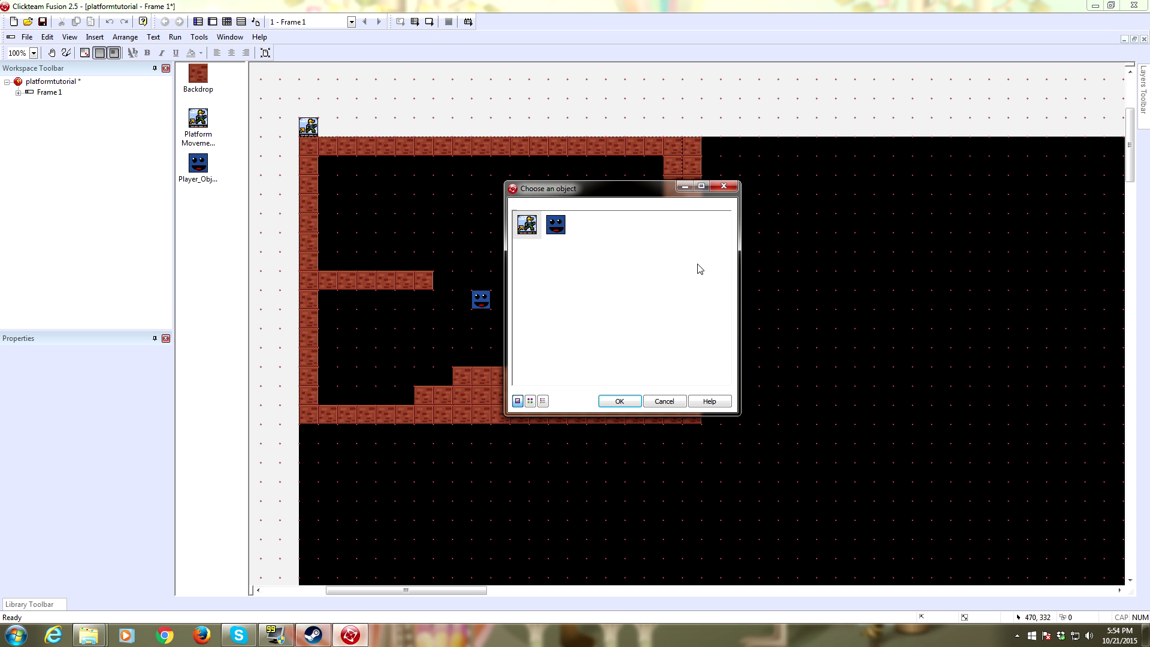
{"action": "left_click", "coordinate": [567, 229]}
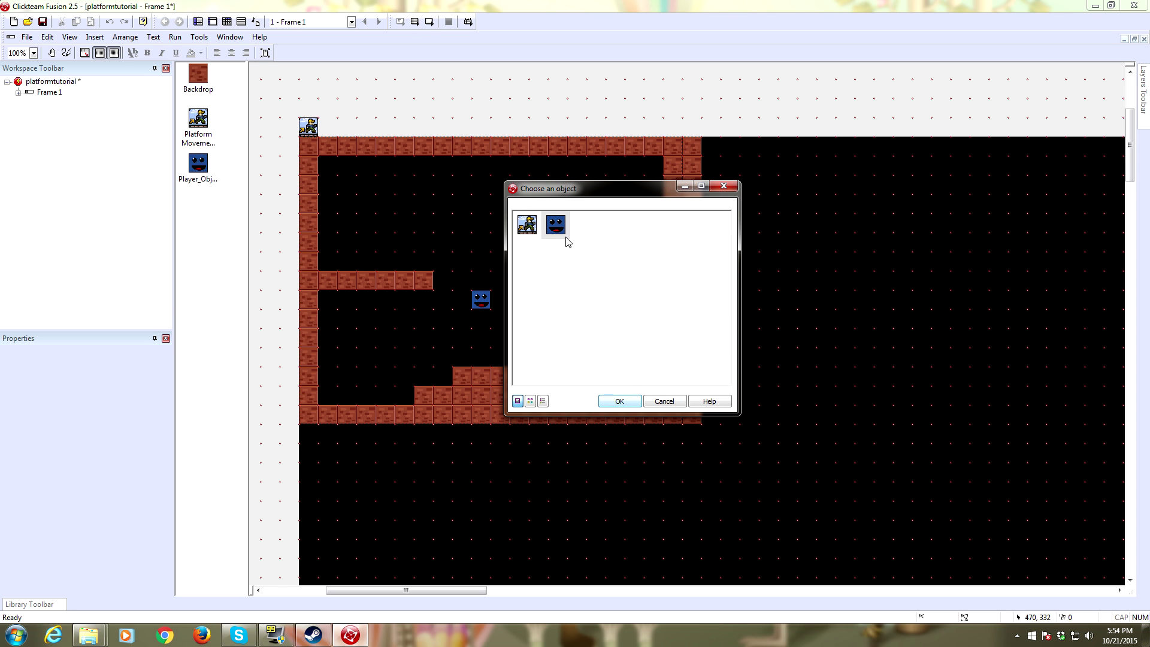
{"action": "left_click", "coordinate": [622, 402]}
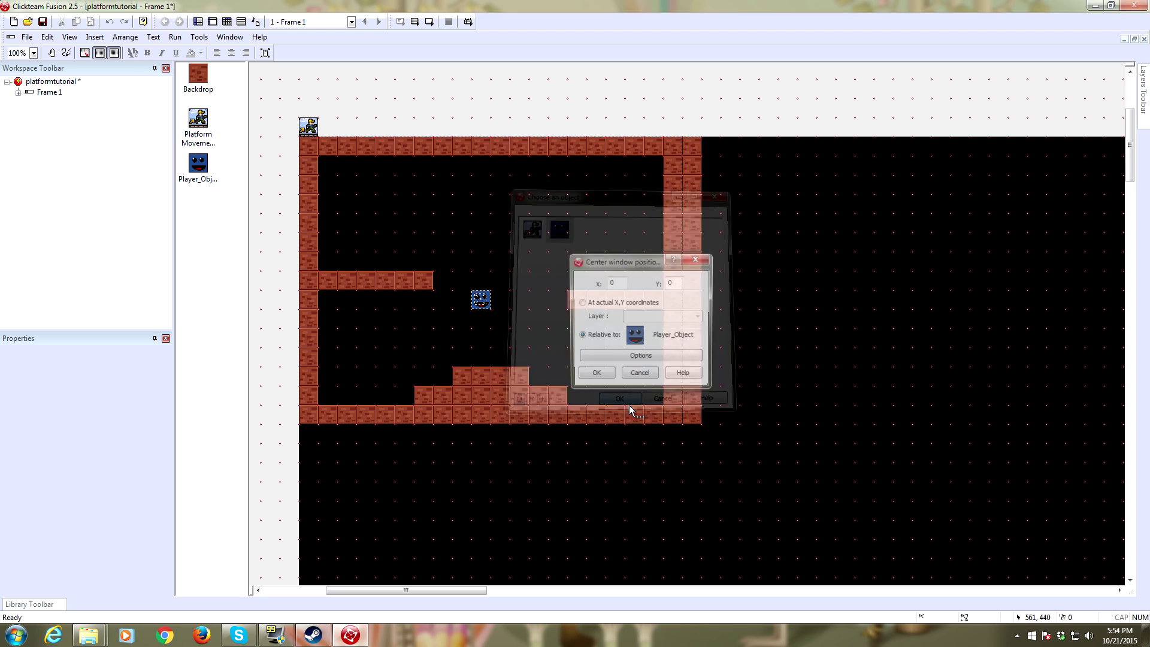
{"action": "left_click", "coordinate": [595, 380]}
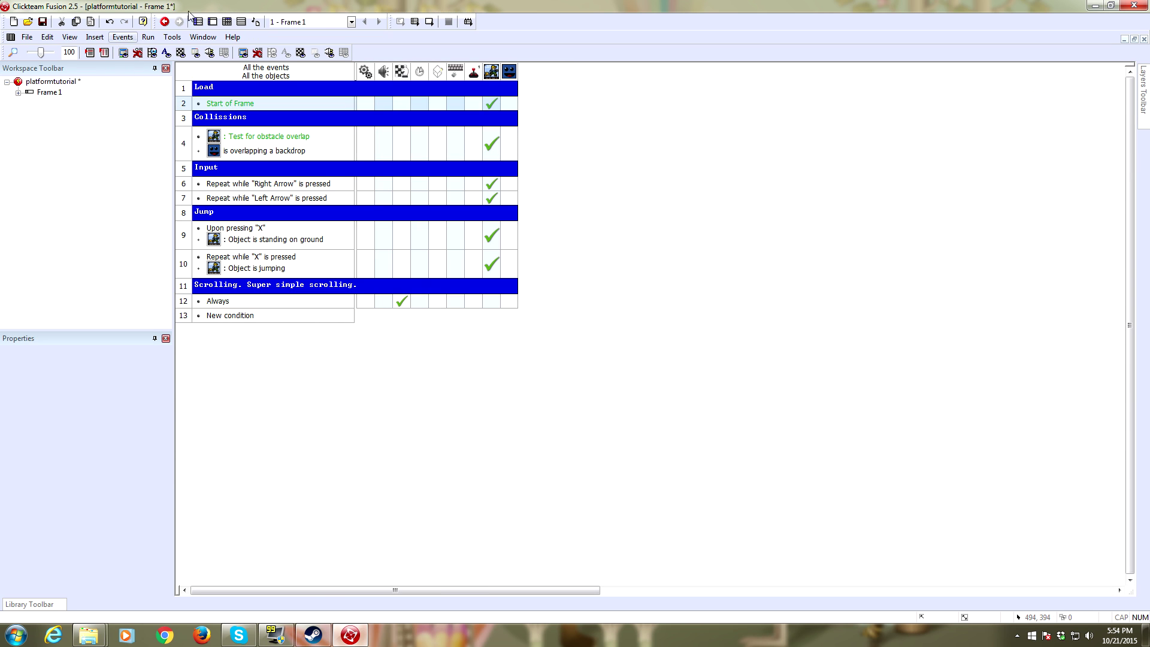
Step: In the frame editor, delete the lower blocks of the room's right wall to make an opening just above the floor
{"action": "left_click", "coordinate": [227, 22]}
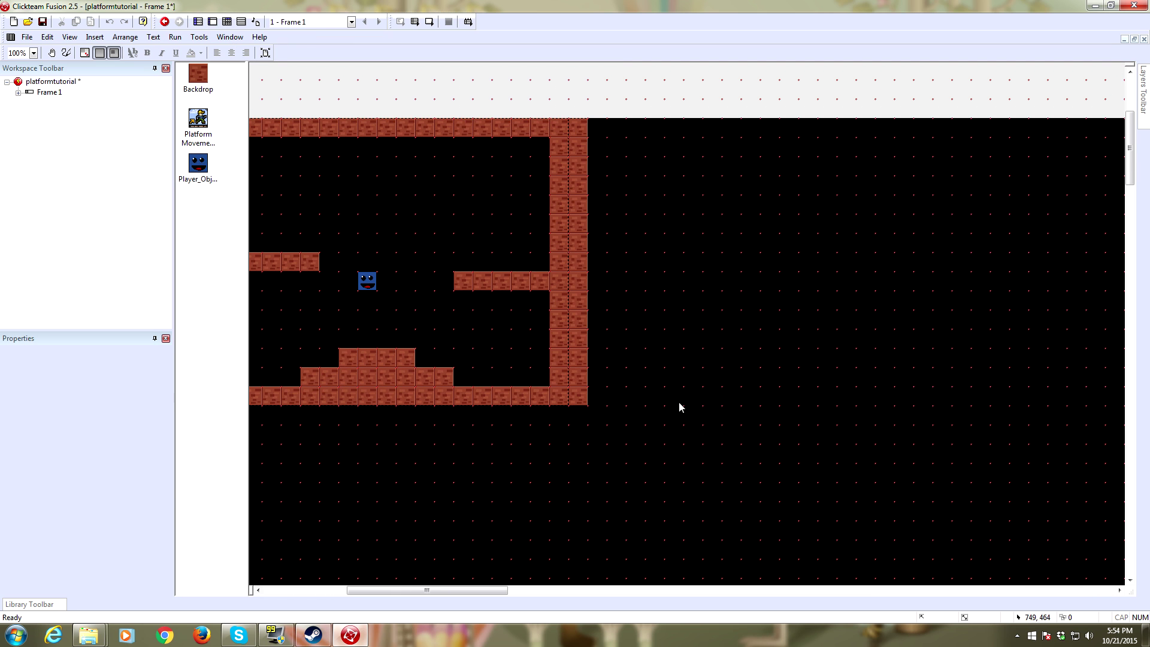
{"action": "left_click", "coordinate": [586, 390]}
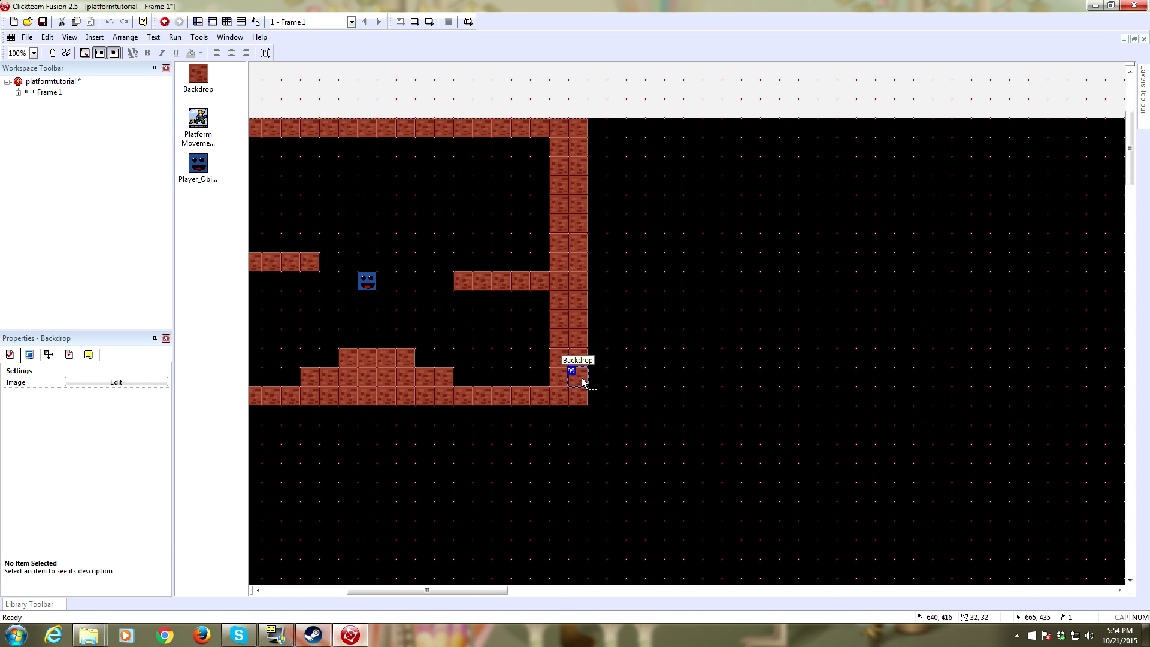
{"action": "key", "text": "Delete"}
{"action": "key", "text": "Delete"}
{"action": "left_click", "coordinate": [561, 368]}
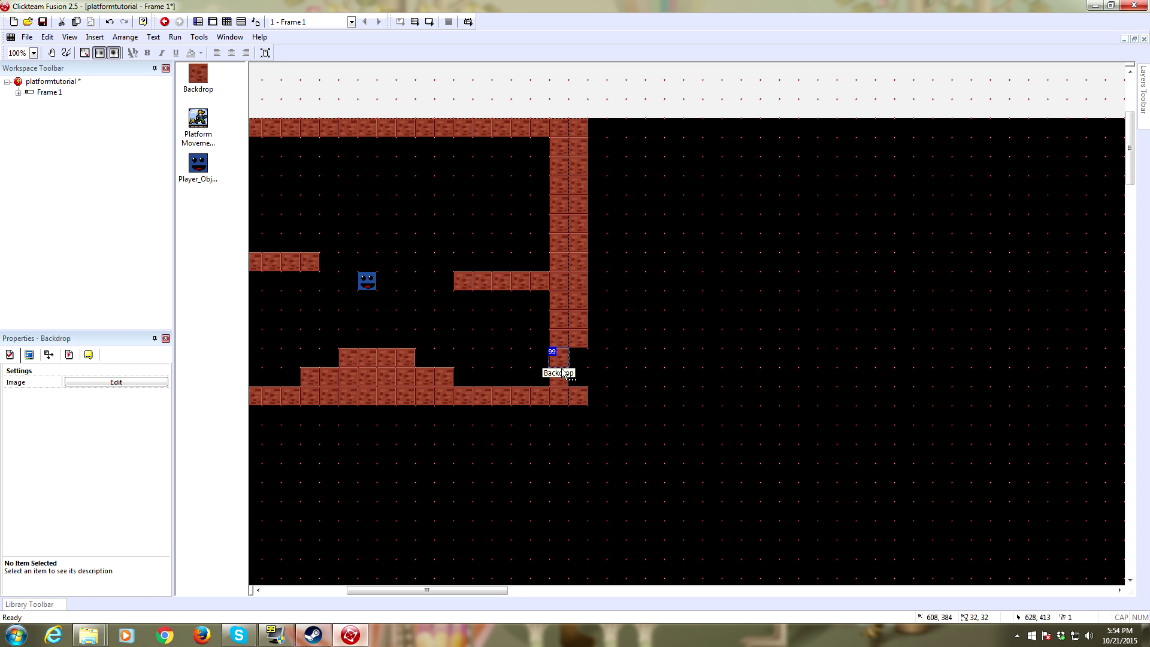
{"action": "key", "text": "Delete"}
{"action": "left_click", "coordinate": [562, 357]}
{"action": "key", "text": "Delete"}
{"action": "left_click", "coordinate": [576, 343]}
{"action": "key", "text": "Delete"}
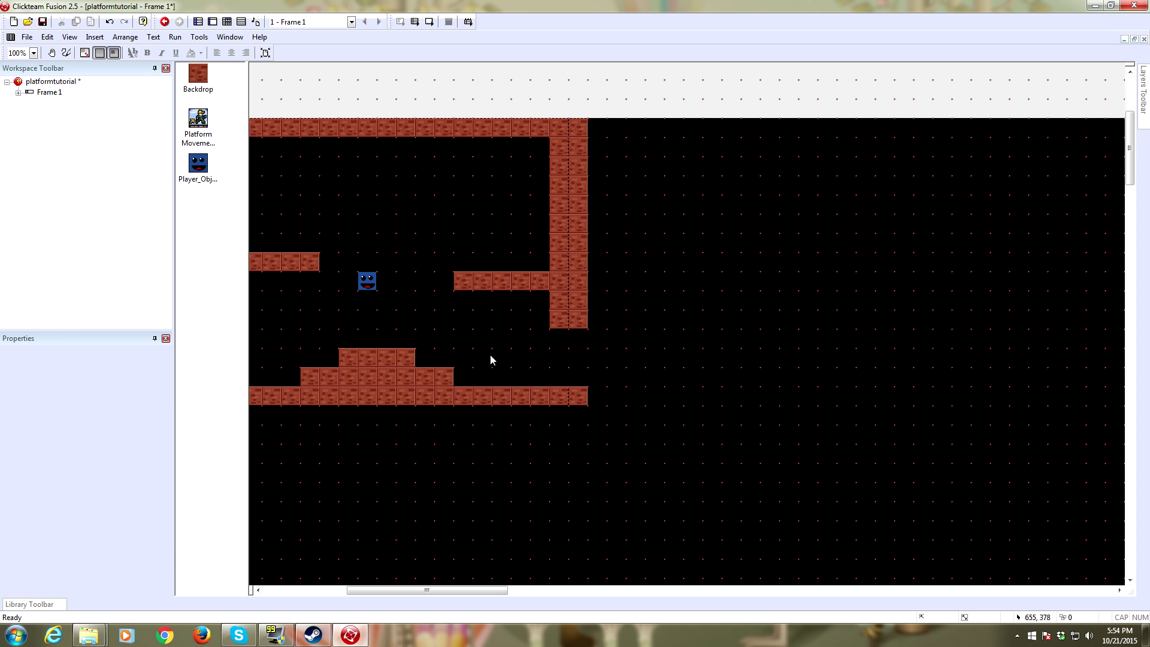
Step: Paint Backdrop blocks to extend the floor rightward beyond the opening, adding a low platform and a taller stepped mound on it
{"action": "left_click", "coordinate": [65, 53]}
{"action": "left_click", "coordinate": [197, 73]}
{"action": "left_click_drag", "start_coordinate": [716, 321], "coordinate": [327, 208]}
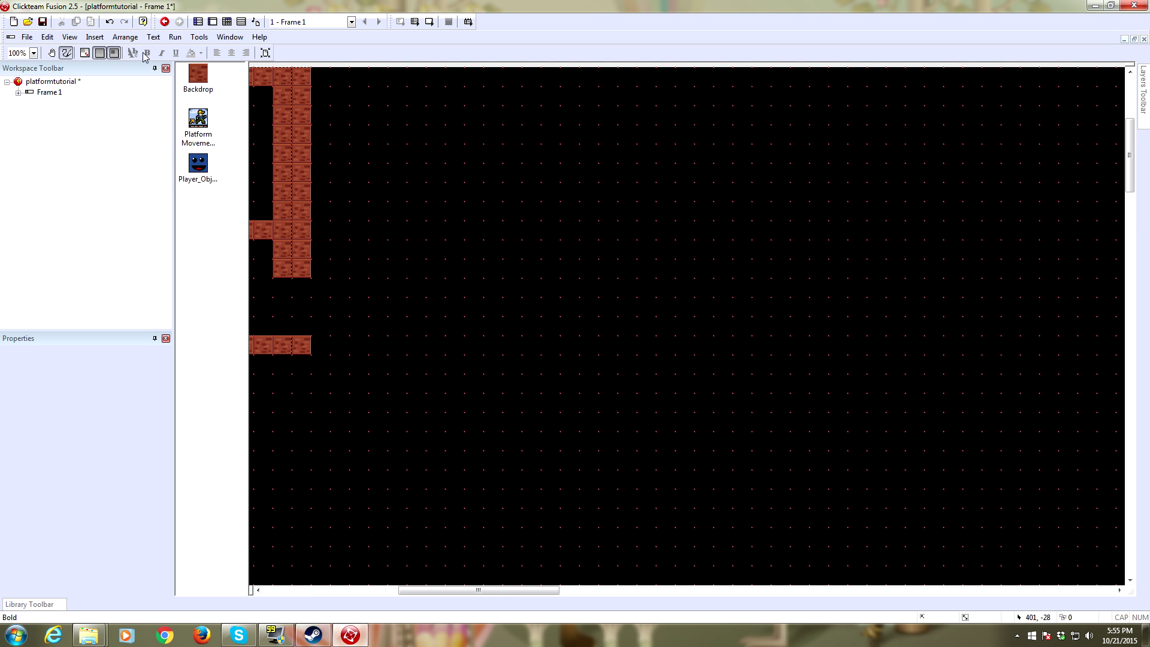
{"action": "left_click_drag", "start_coordinate": [324, 344], "coordinate": [1050, 346]}
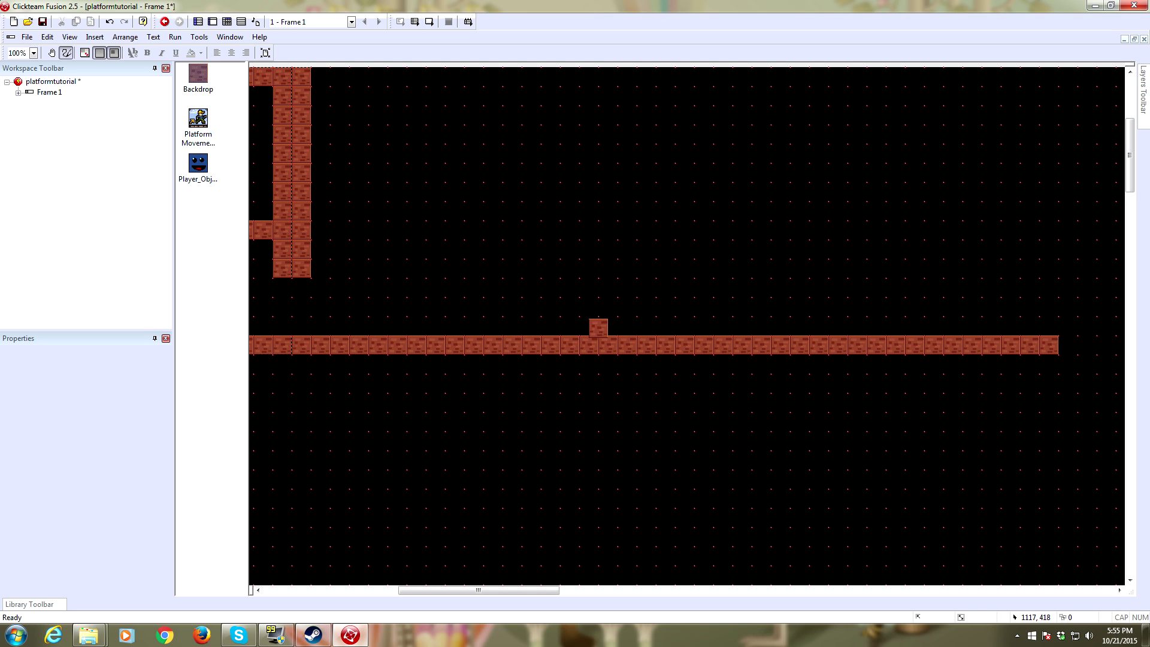
{"action": "left_click_drag", "start_coordinate": [570, 326], "coordinate": [646, 325]}
{"action": "mouse_move", "coordinate": [826, 331]}
{"action": "left_mouse_down"}
{"action": "mouse_move", "coordinate": [876, 309]}
{"action": "mouse_move", "coordinate": [819, 298]}
{"action": "mouse_move", "coordinate": [858, 288]}
{"action": "left_mouse_up"}
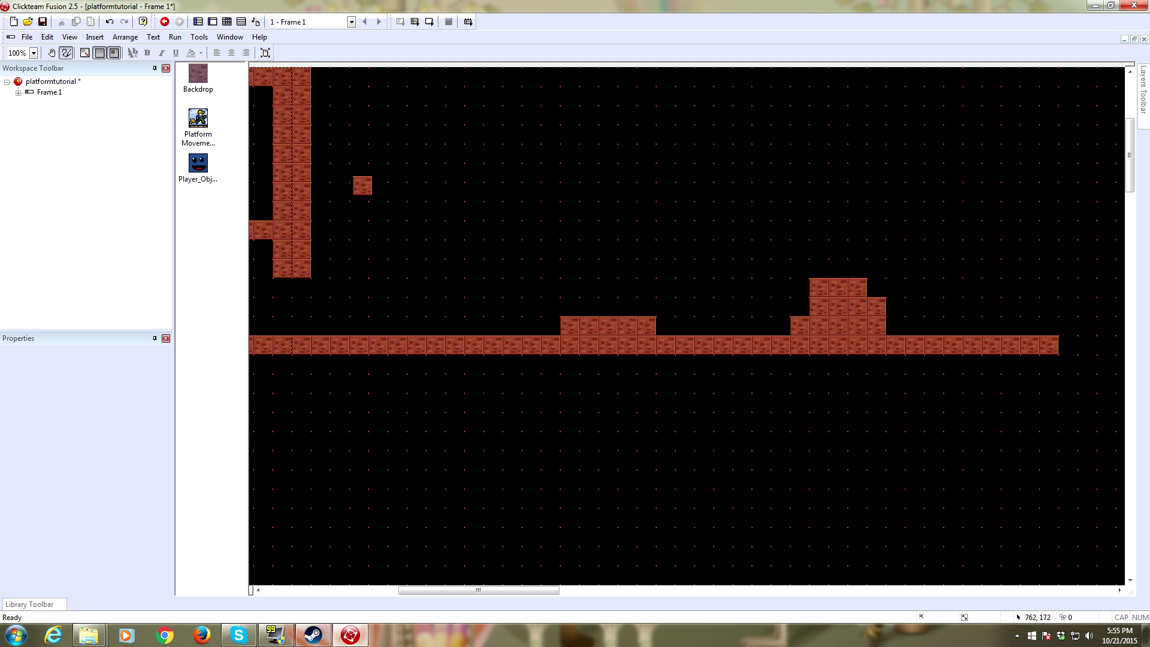
Step: Paint a thick, uneven ceiling of Backdrop blocks above the new corridor and delete the stray blocks sticking out on top
{"action": "mouse_move", "coordinate": [329, 190]}
{"action": "left_mouse_down"}
{"action": "mouse_move", "coordinate": [364, 167]}
{"action": "mouse_move", "coordinate": [570, 191]}
{"action": "mouse_move", "coordinate": [803, 151]}
{"action": "mouse_move", "coordinate": [1012, 168]}
{"action": "mouse_move", "coordinate": [857, 177]}
{"action": "mouse_move", "coordinate": [895, 153]}
{"action": "mouse_move", "coordinate": [712, 132]}
{"action": "mouse_move", "coordinate": [541, 171]}
{"action": "mouse_move", "coordinate": [459, 133]}
{"action": "mouse_move", "coordinate": [367, 132]}
{"action": "mouse_move", "coordinate": [323, 156]}
{"action": "mouse_move", "coordinate": [599, 135]}
{"action": "mouse_move", "coordinate": [557, 150]}
{"action": "left_mouse_up"}
{"action": "mouse_move", "coordinate": [829, 121]}
{"action": "left_mouse_down"}
{"action": "mouse_move", "coordinate": [886, 135]}
{"action": "mouse_move", "coordinate": [1006, 135]}
{"action": "mouse_move", "coordinate": [1009, 112]}
{"action": "left_mouse_up"}
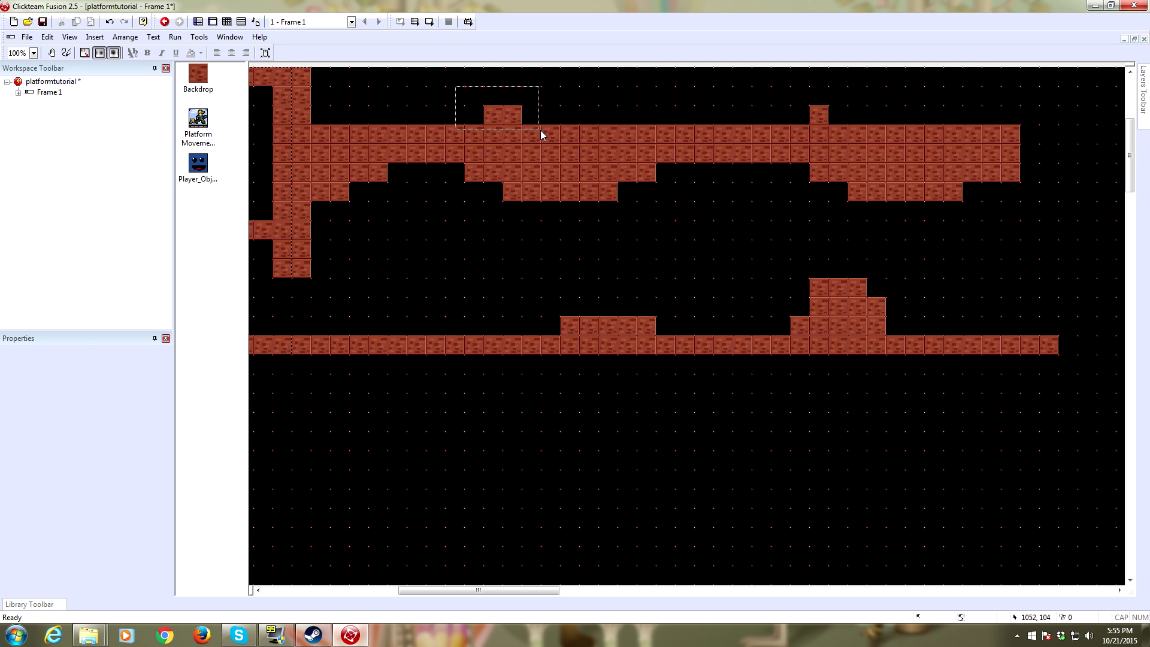
{"action": "left_click_drag", "start_coordinate": [540, 131], "coordinate": [544, 135]}
{"action": "key", "text": "Delete"}
{"action": "left_click_drag", "start_coordinate": [799, 98], "coordinate": [836, 135]}
{"action": "key", "text": "Delete"}
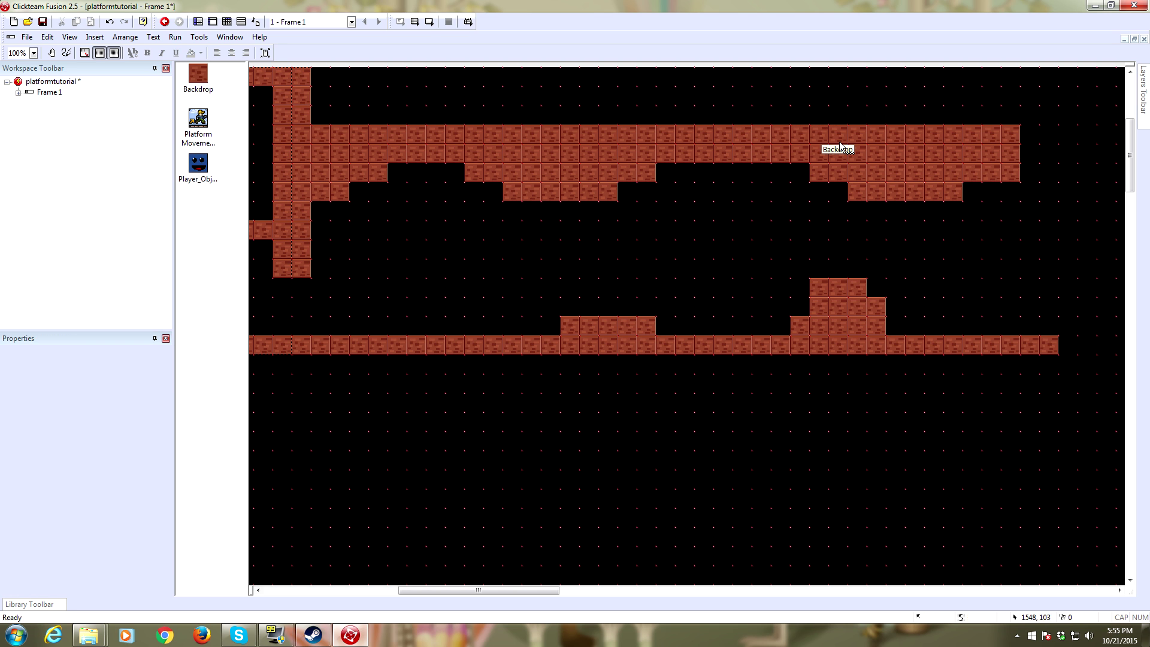
Step: Run the application, move and jump the player through the new corridor and back to test scrolling, and close the test window
{"action": "middle_click_drag", "start_coordinate": [929, 352], "coordinate": [906, 339]}
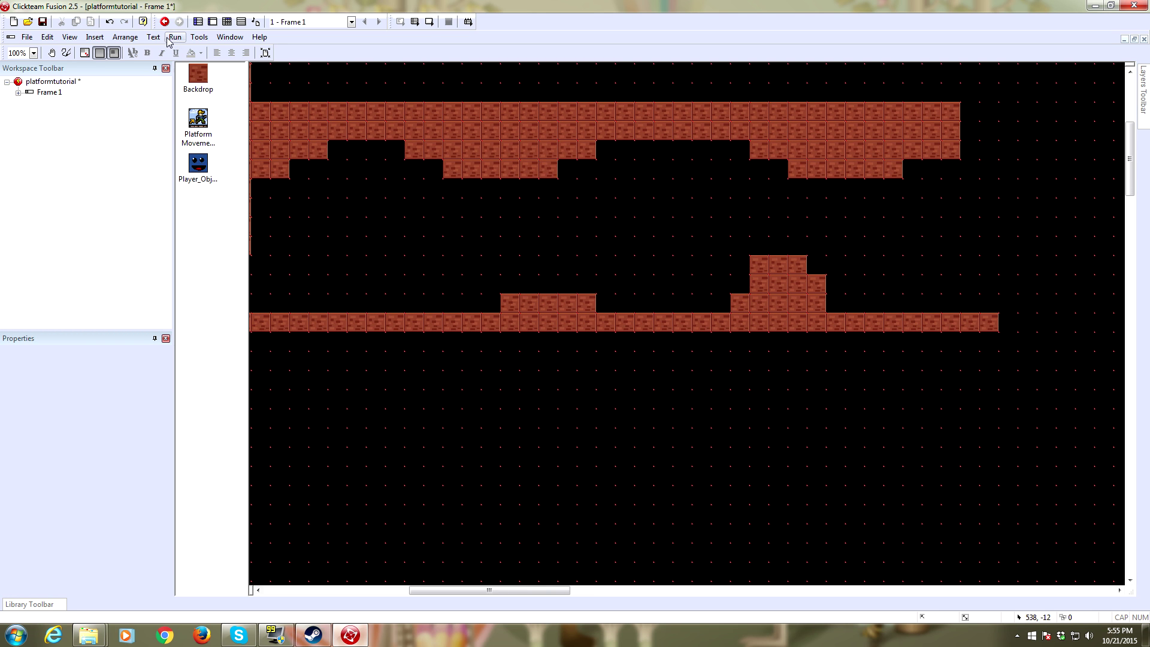
{"action": "left_click", "coordinate": [174, 37]}
{"action": "left_click", "coordinate": [197, 58]}
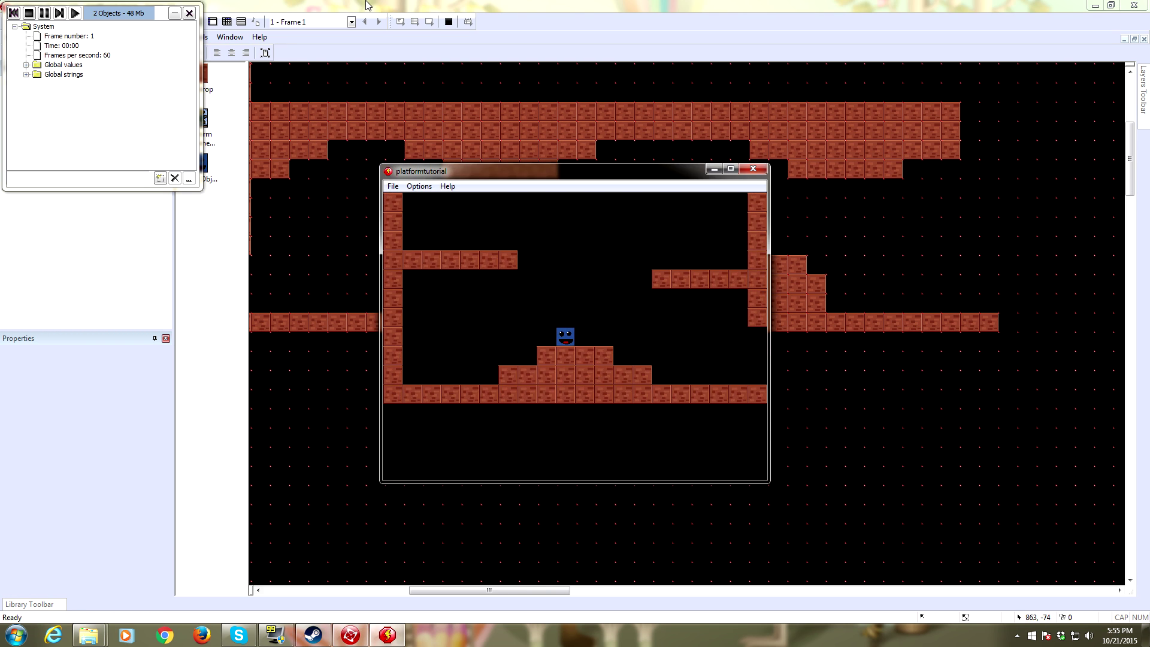
{"action": "key", "text": "Right"}
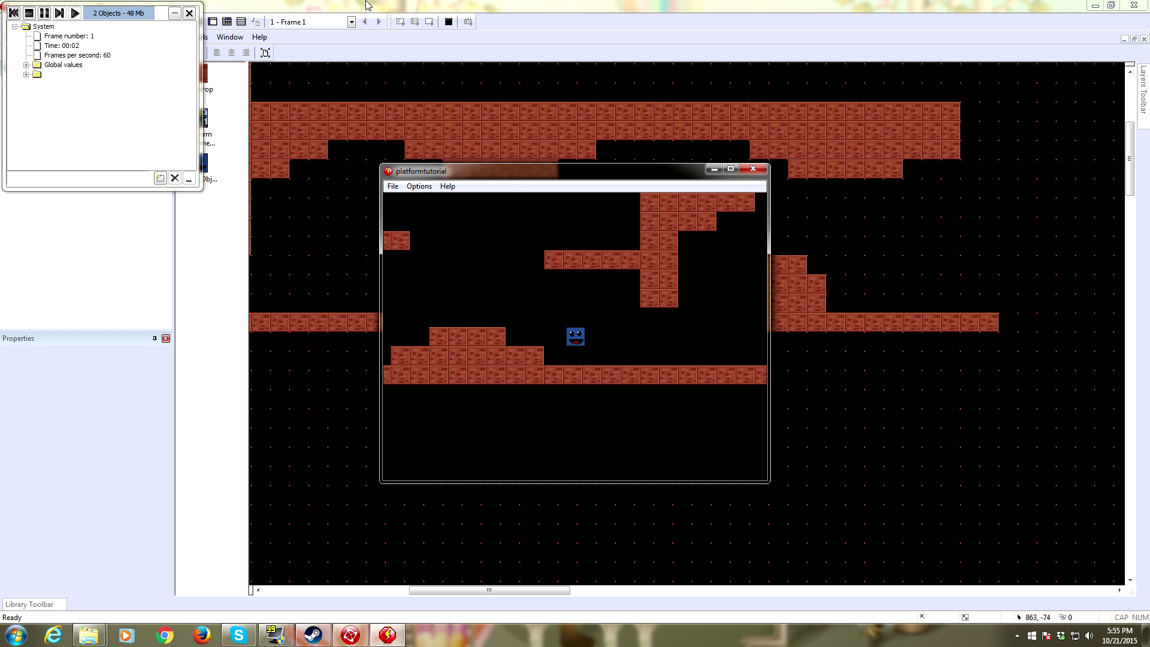
{"action": "key", "text": "Right"}
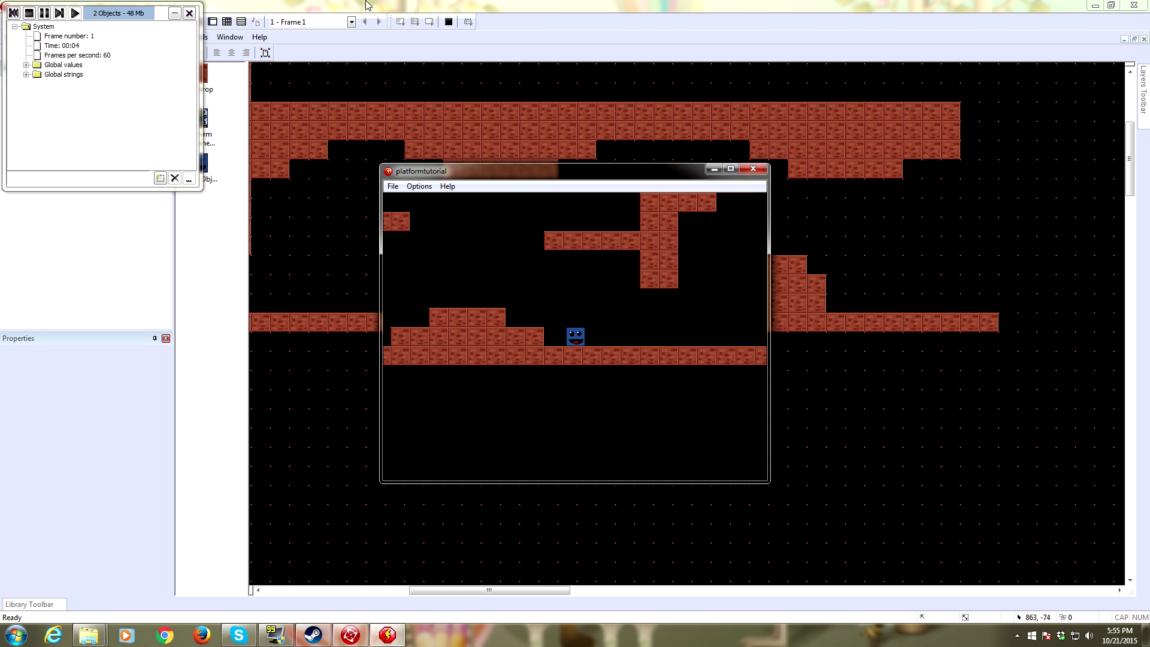
{"action": "key", "text": "Right"}
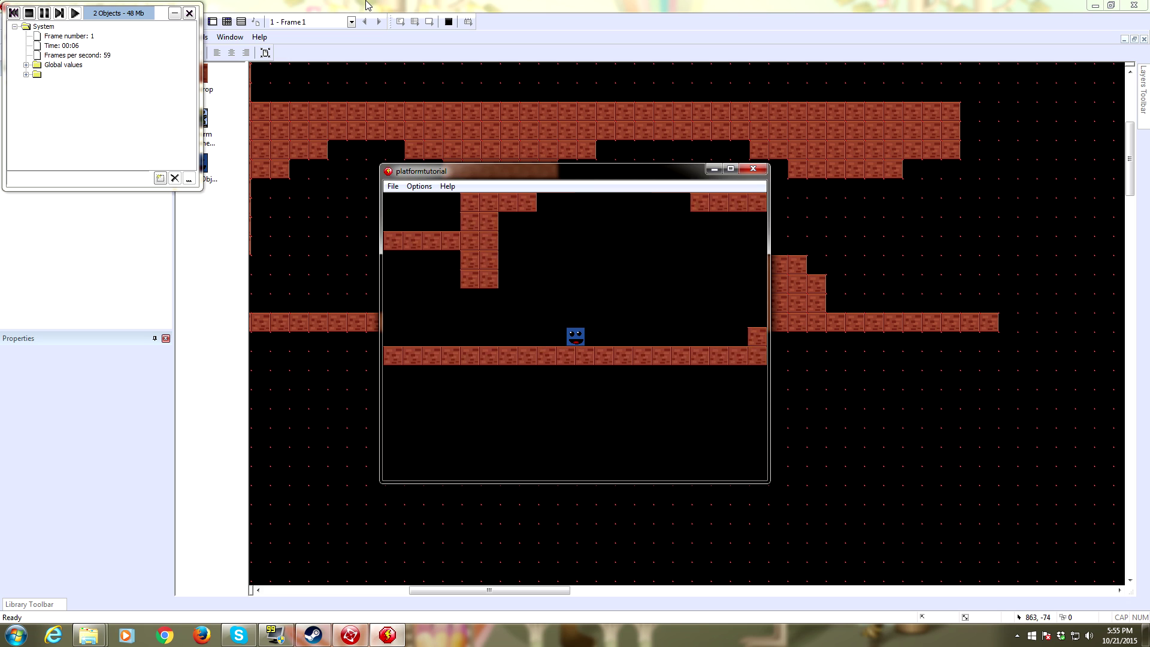
{"action": "key", "text": "Right"}
{"action": "key", "text": "Up"}
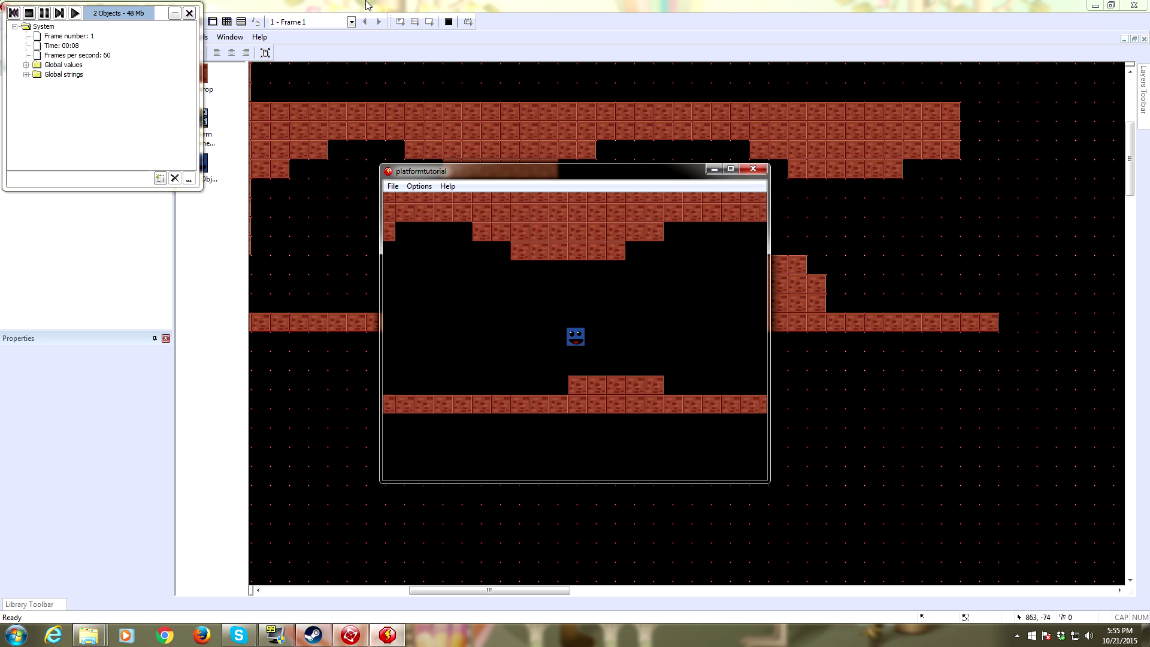
{"action": "key", "text": "Right"}
{"action": "key", "text": "Up"}
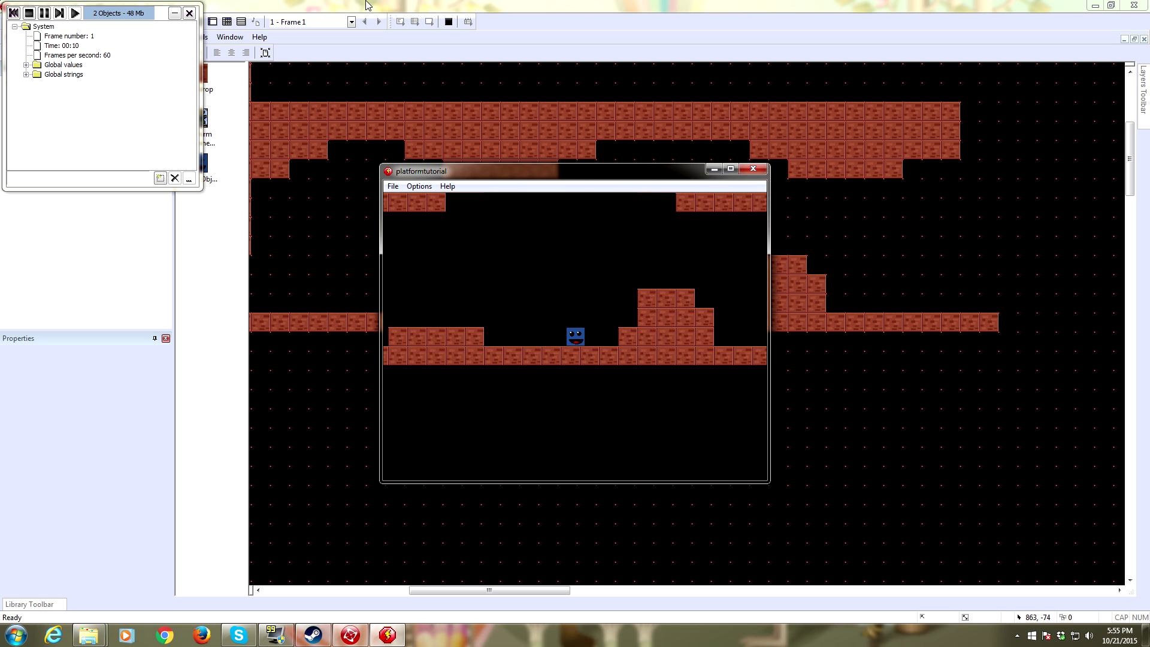
{"action": "key", "text": "Right"}
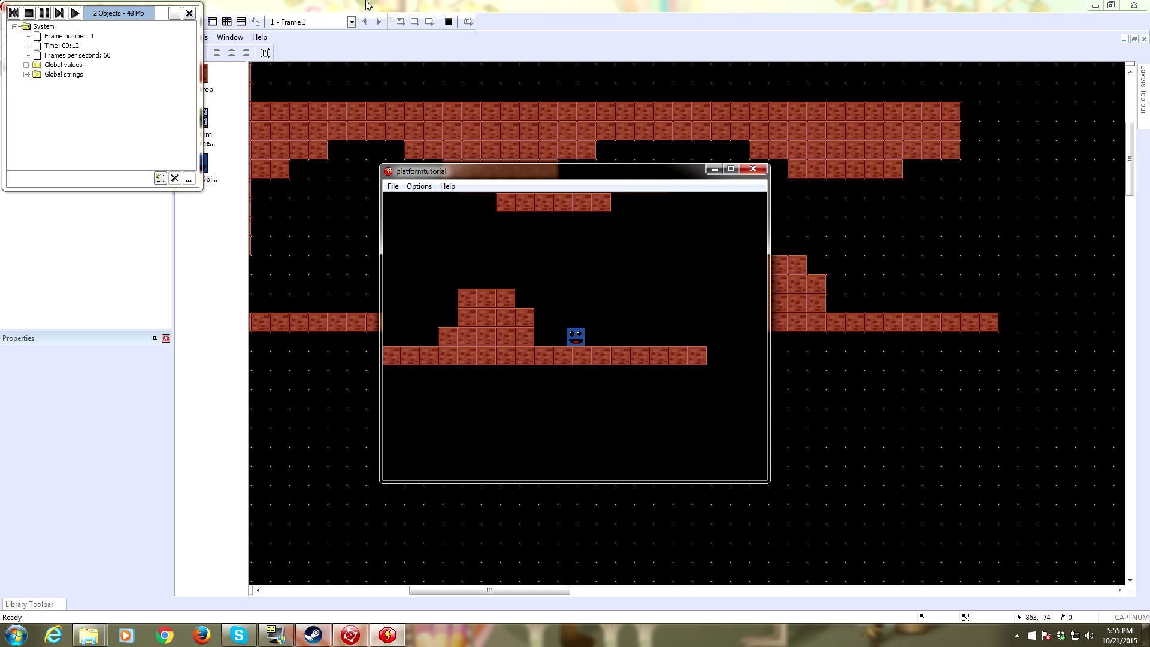
{"action": "key", "text": "Left"}
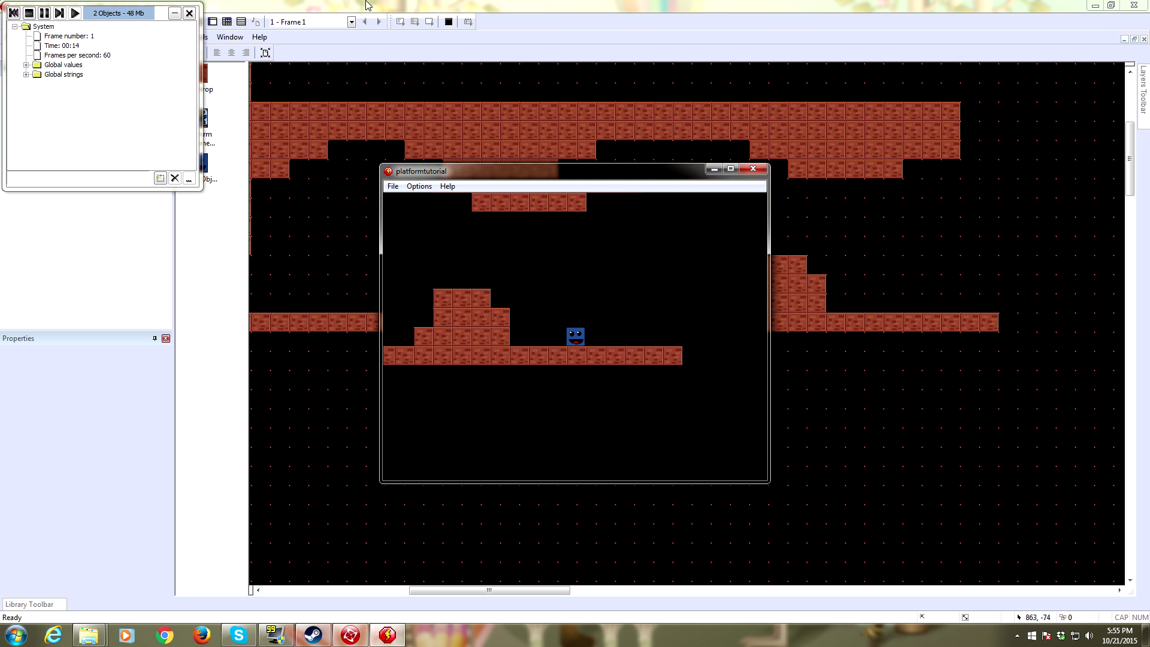
{"action": "key", "text": "Up"}
{"action": "key", "text": "Left"}
{"action": "key", "text": "Right"}
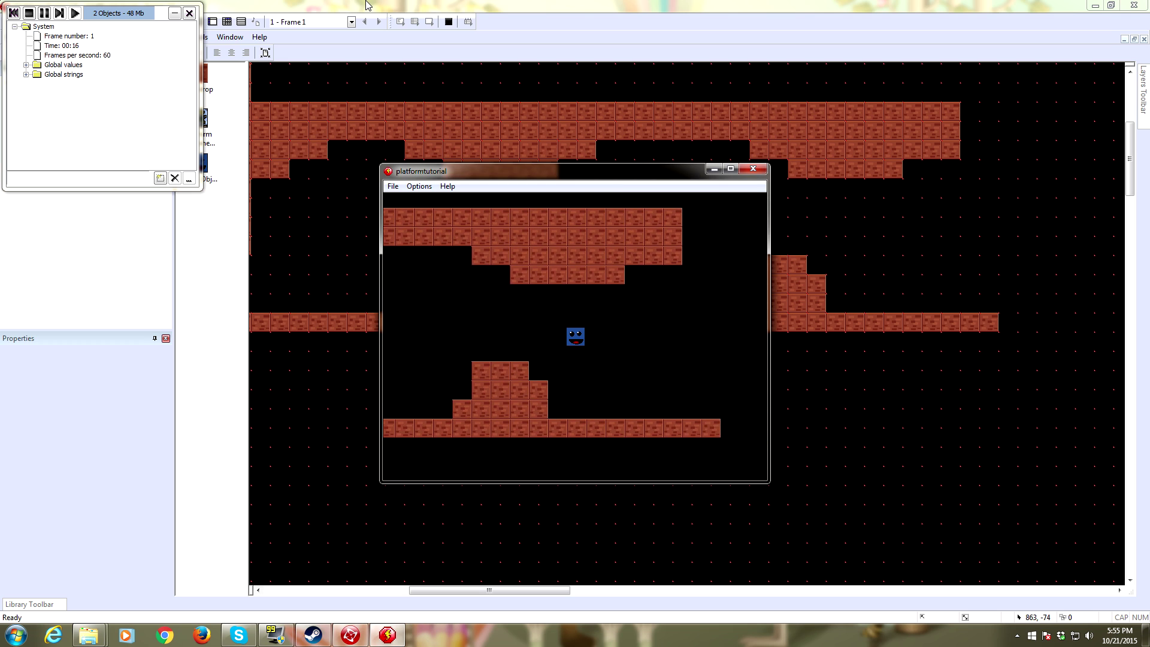
{"action": "key", "text": "Right"}
{"action": "key", "text": "Left"}
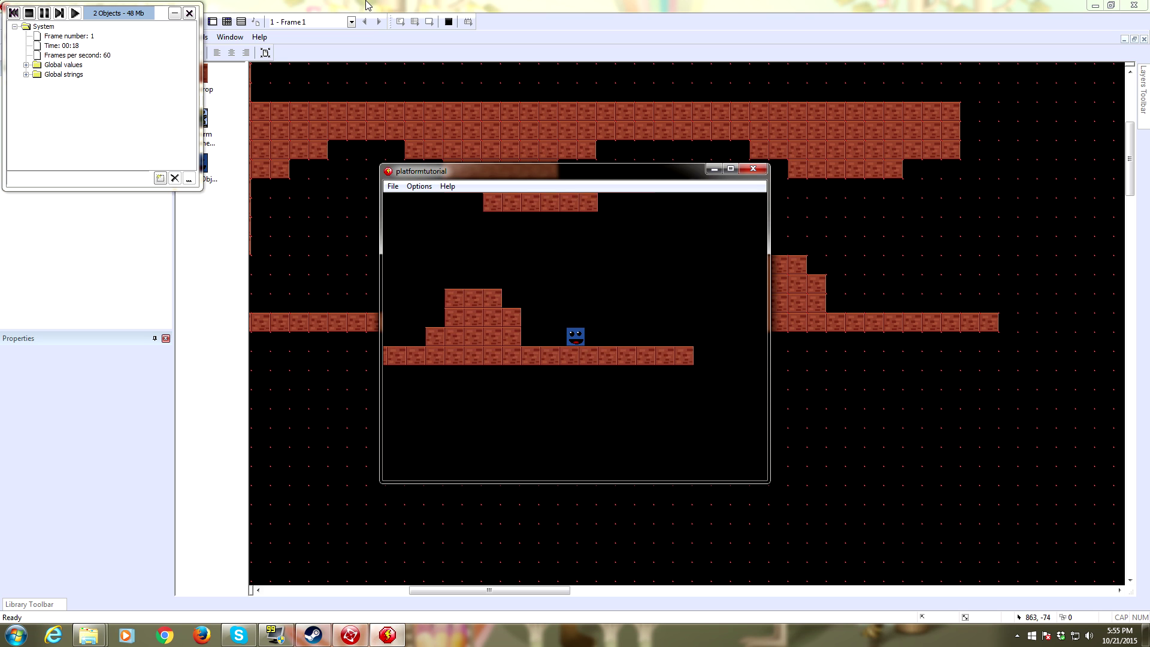
{"action": "key", "text": "Up"}
{"action": "key", "text": "Left"}
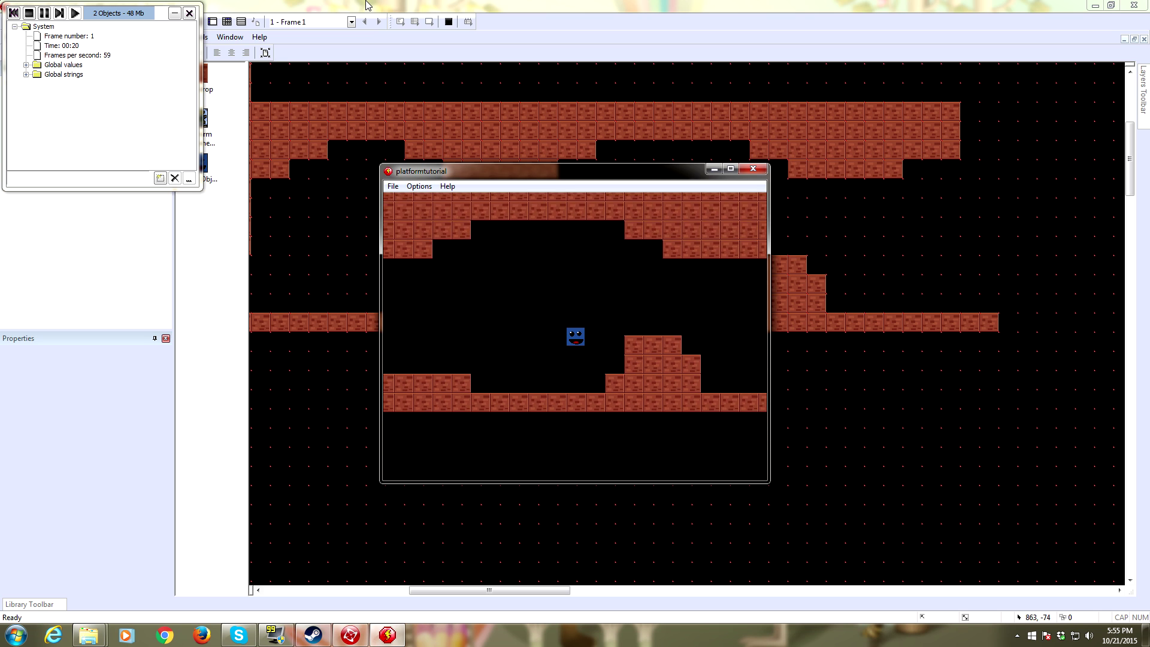
{"action": "key", "text": "Left"}
{"action": "key", "text": "Up"}
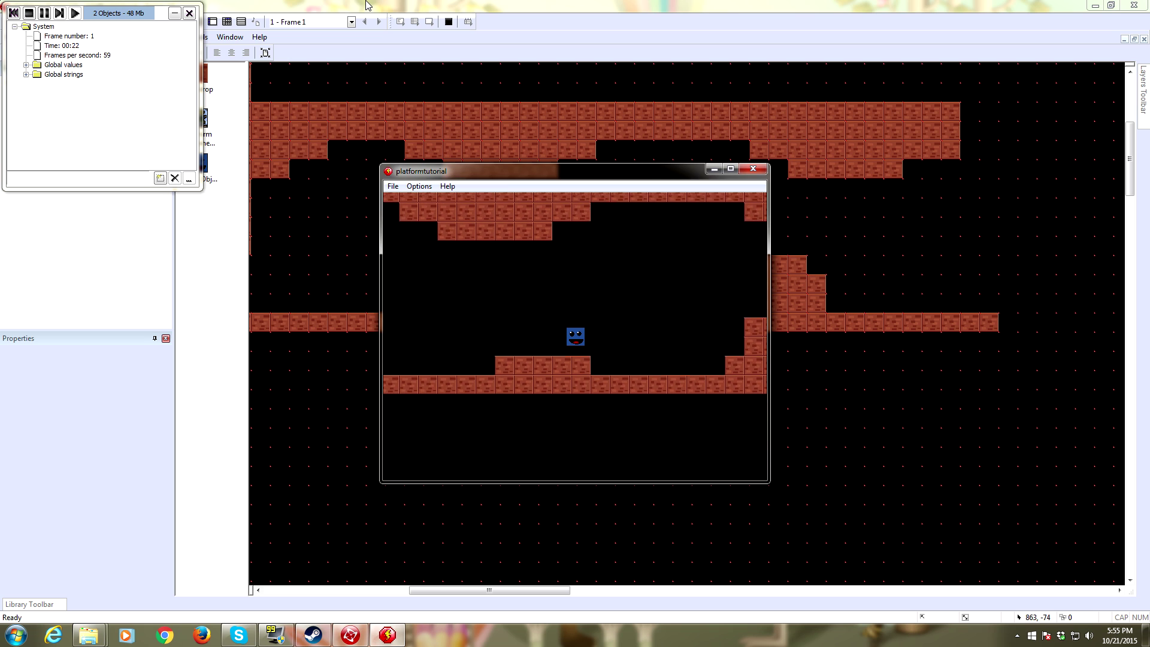
{"action": "left_click", "coordinate": [753, 169]}
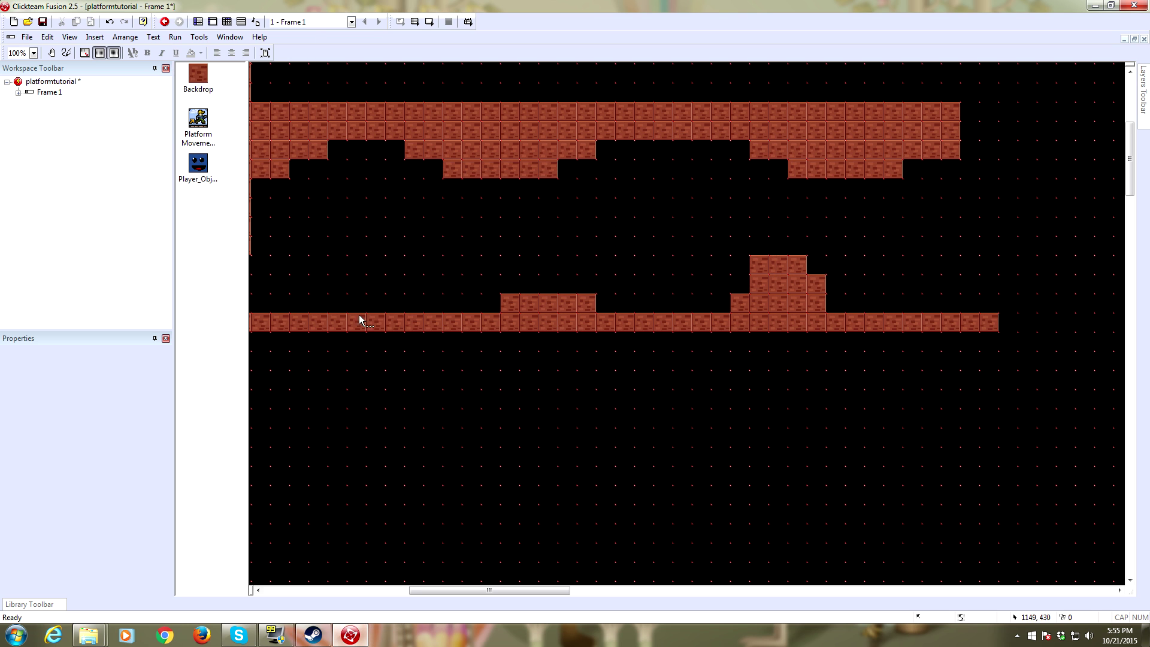
Step: In the event editor, review the Always event's window centring action and delete it
{"action": "left_click", "coordinate": [226, 21]}
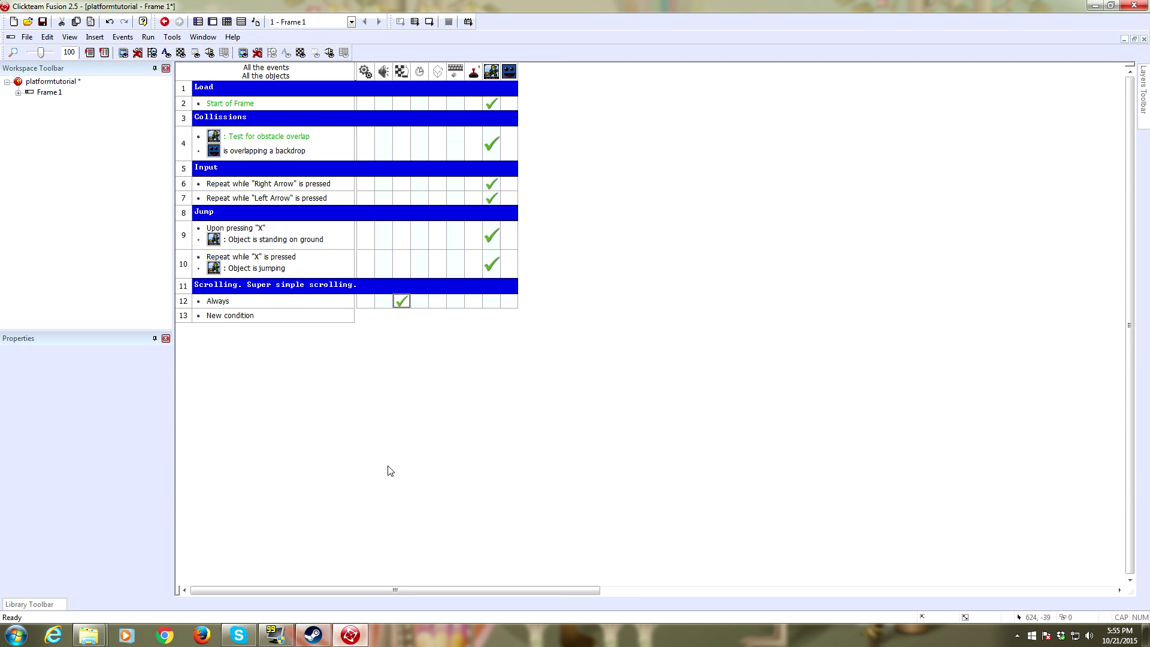
{"action": "double_click", "coordinate": [401, 301]}
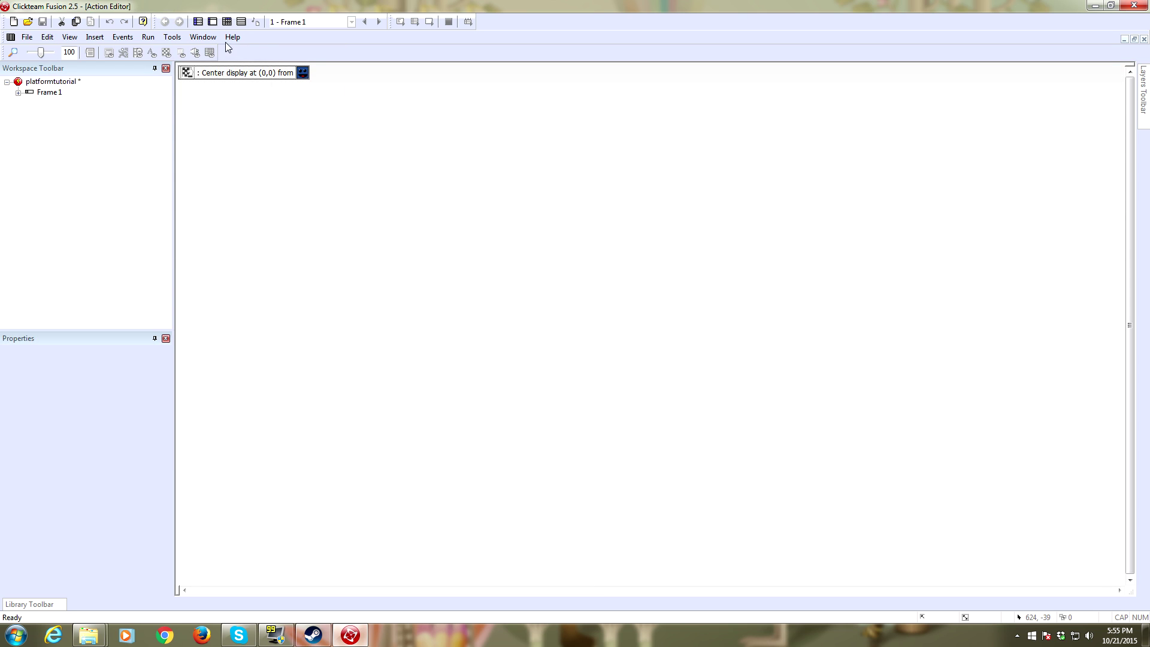
{"action": "left_click", "coordinate": [226, 22]}
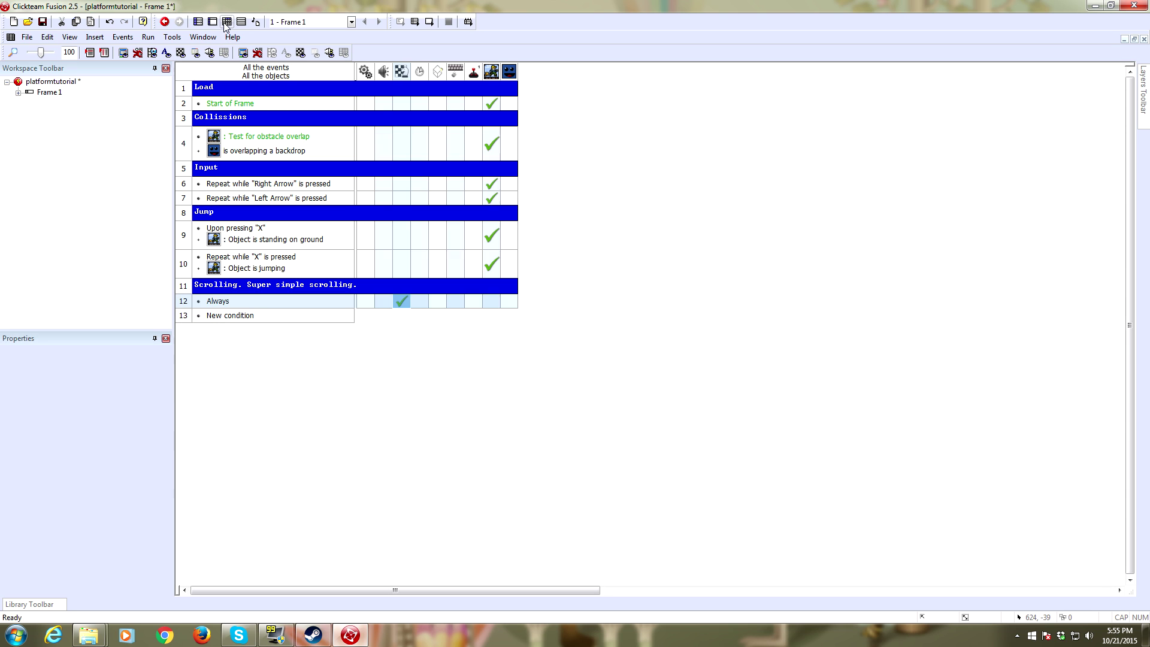
{"action": "key", "text": "Delete"}
Step: Add an action to the Always event that centres the window's horizontal position in the frame at Player_Object's X coordinate
{"action": "left_click", "coordinate": [401, 303]}
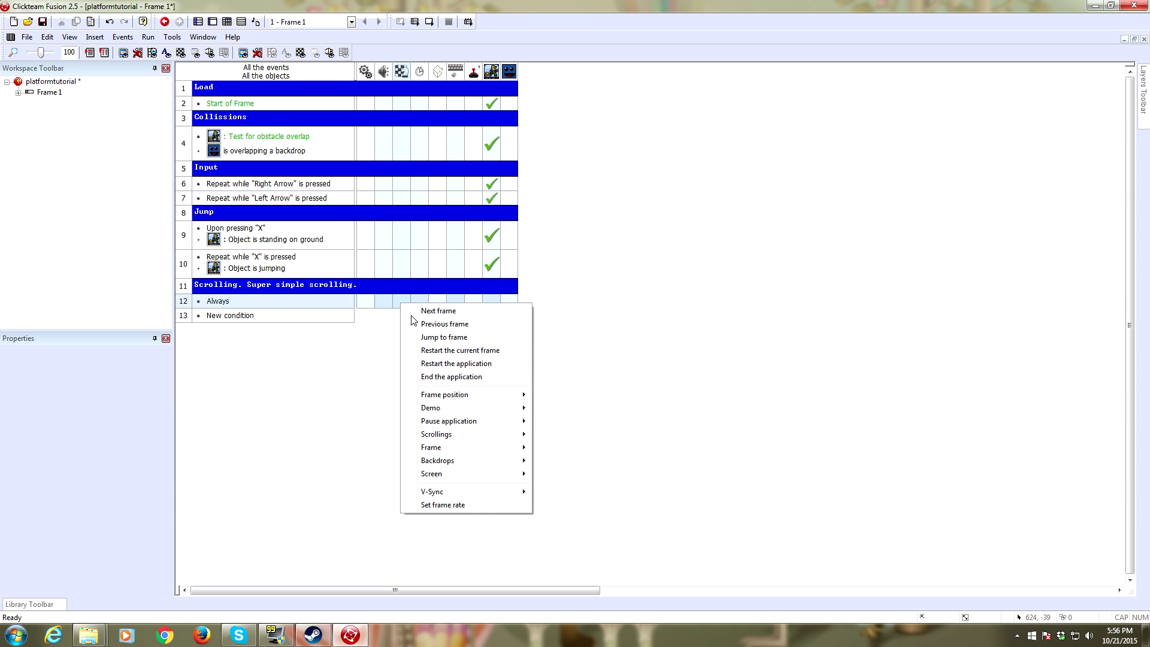
{"action": "mouse_move", "coordinate": [469, 436]}
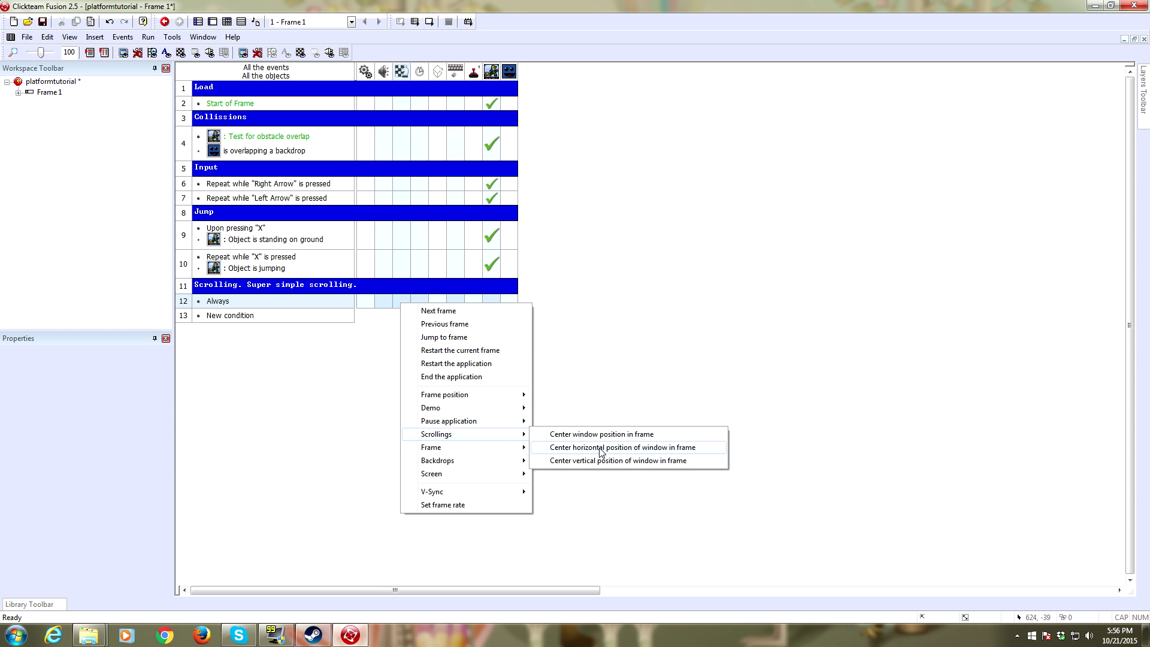
{"action": "left_click", "coordinate": [601, 452]}
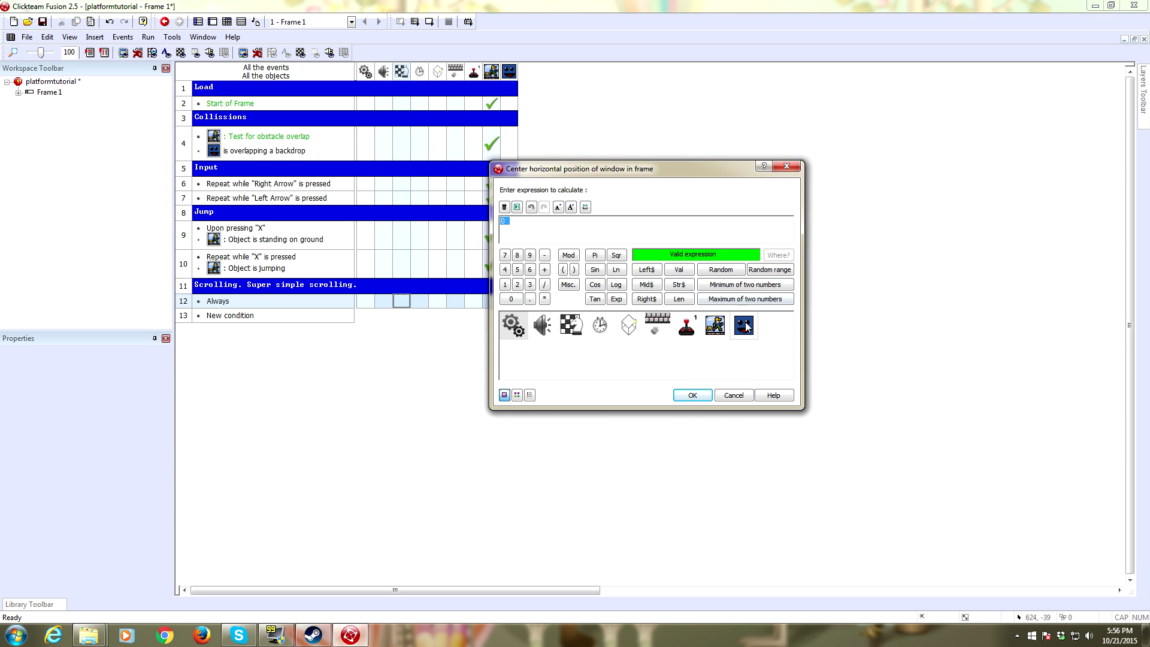
{"action": "left_click", "coordinate": [744, 326]}
{"action": "mouse_move", "coordinate": [781, 373]}
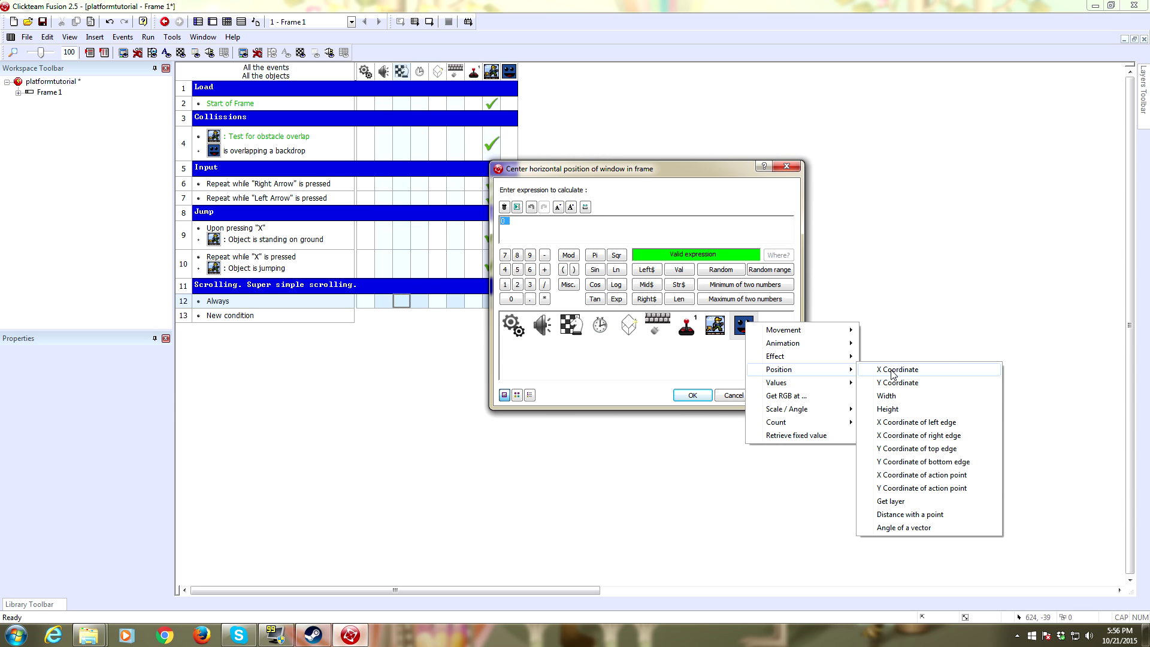
{"action": "left_click", "coordinate": [892, 371]}
{"action": "left_click", "coordinate": [692, 395]}
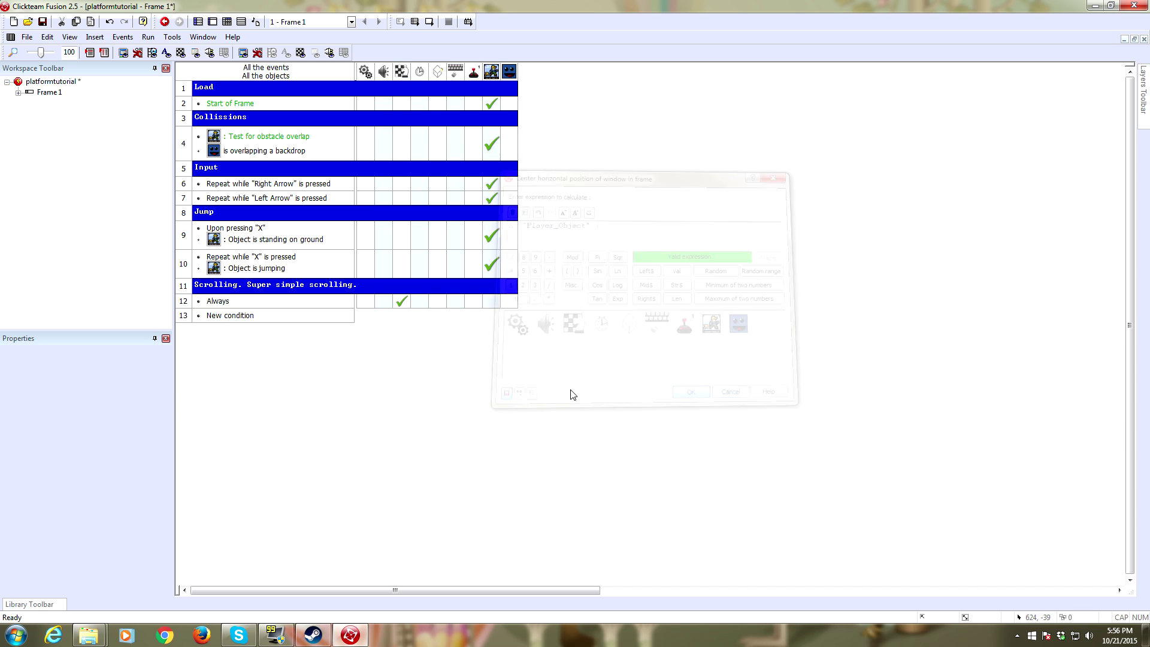
Step: Add a second Always action centring the window's vertical position in the frame at Y( "Player_Object" ) - 150
{"action": "right_click", "coordinate": [401, 301]}
{"action": "mouse_move", "coordinate": [461, 433]}
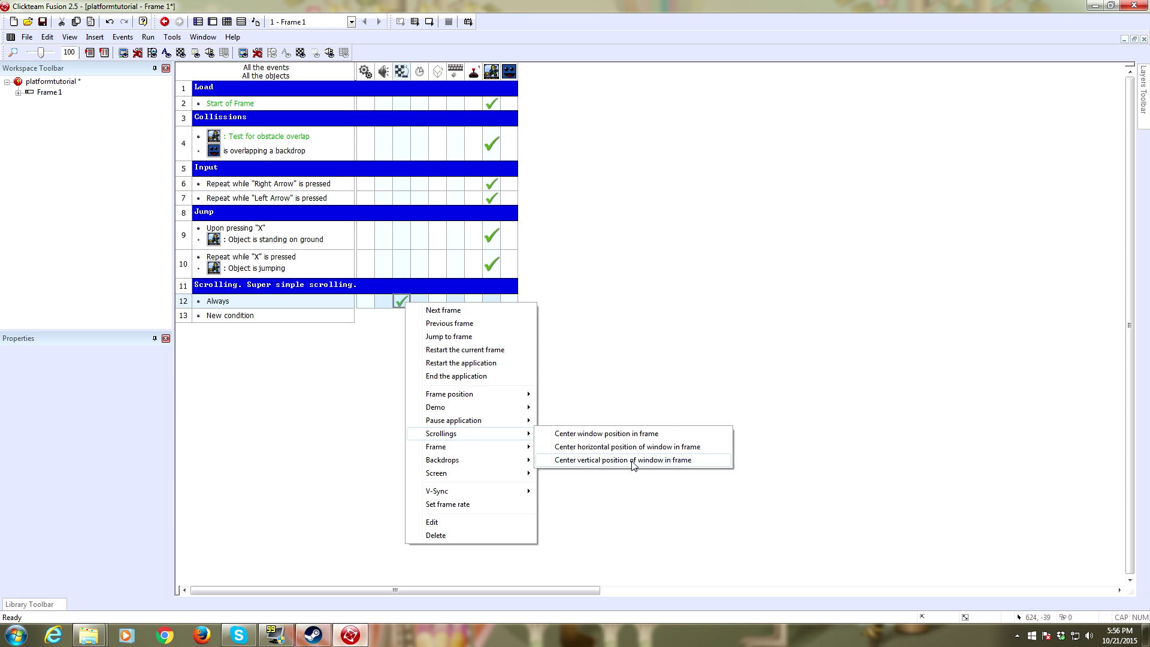
{"action": "left_click", "coordinate": [623, 460]}
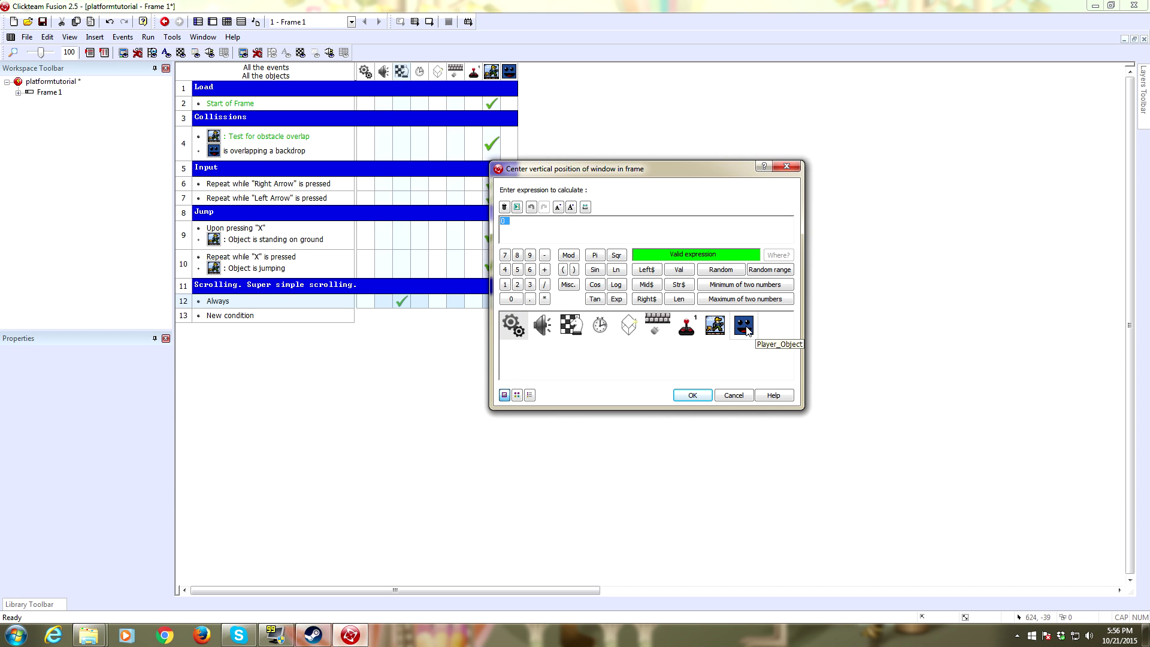
{"action": "left_click", "coordinate": [745, 327]}
{"action": "mouse_move", "coordinate": [786, 377]}
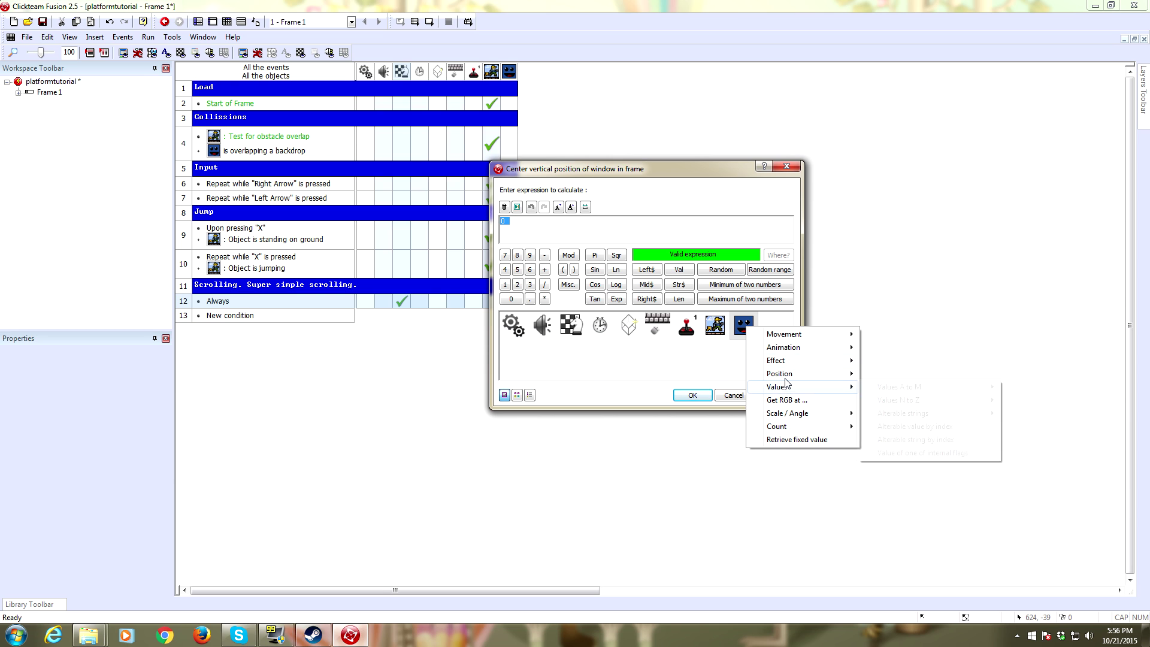
{"action": "left_click", "coordinate": [899, 387]}
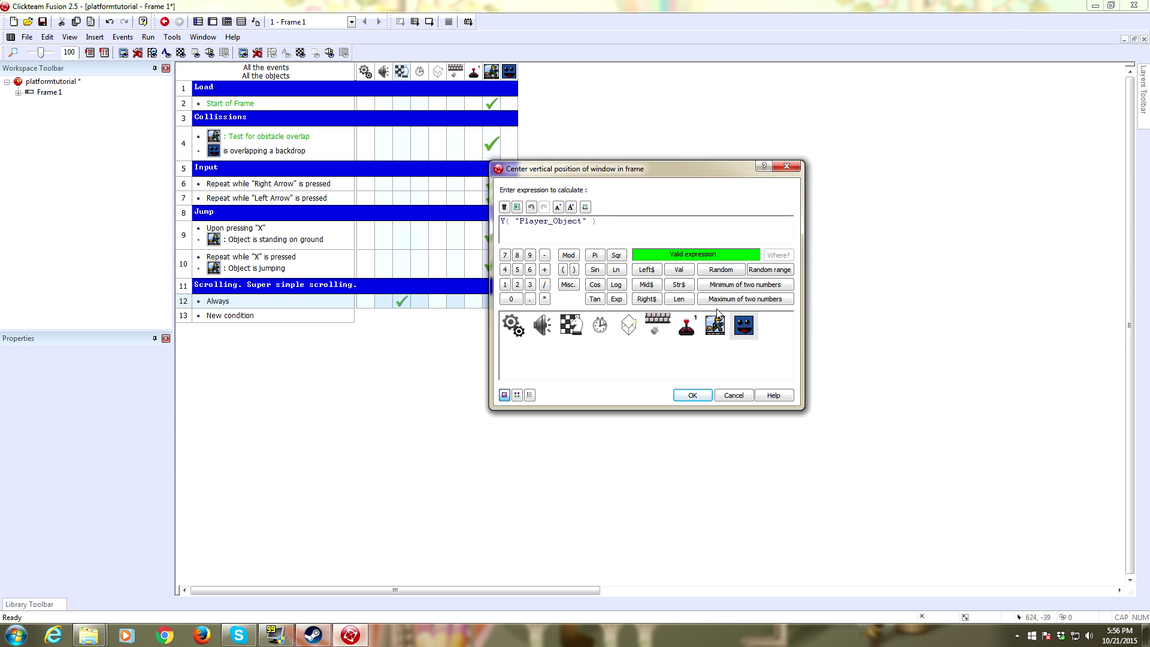
{"action": "key", "text": "super+d"}
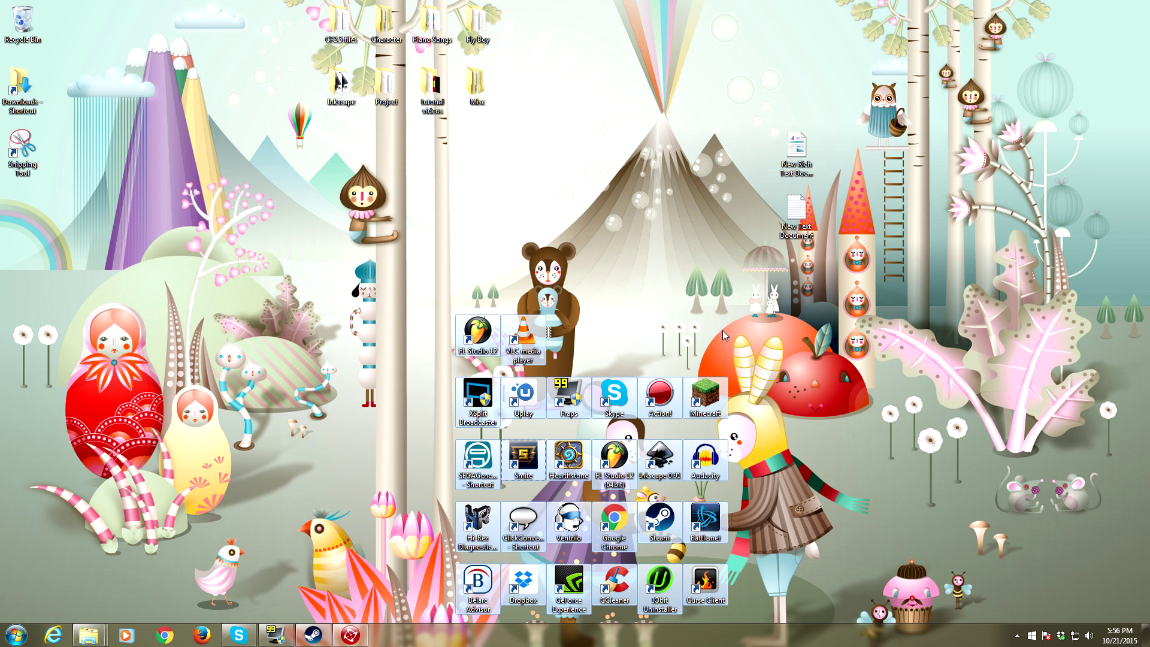
{"action": "left_click", "coordinate": [352, 635]}
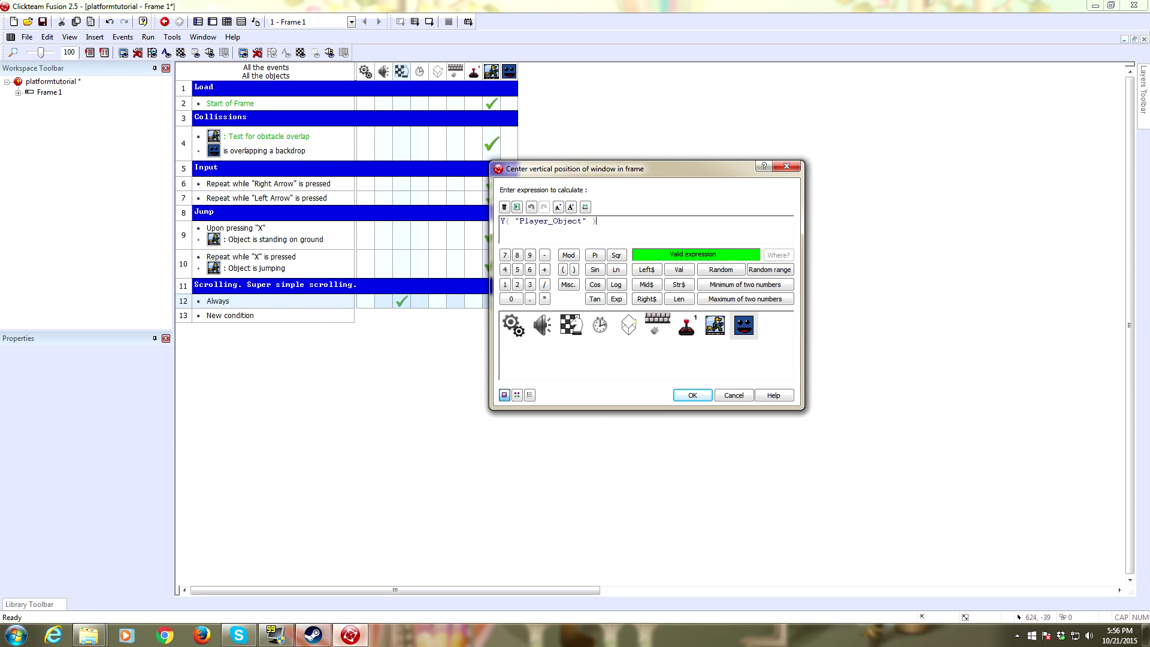
{"action": "type", "text": "-150"}
{"action": "key", "text": "Return"}
Step: Run the application, move the player rightward into the corridor to test the vertical camera offset, and close the test window
{"action": "left_click", "coordinate": [148, 37]}
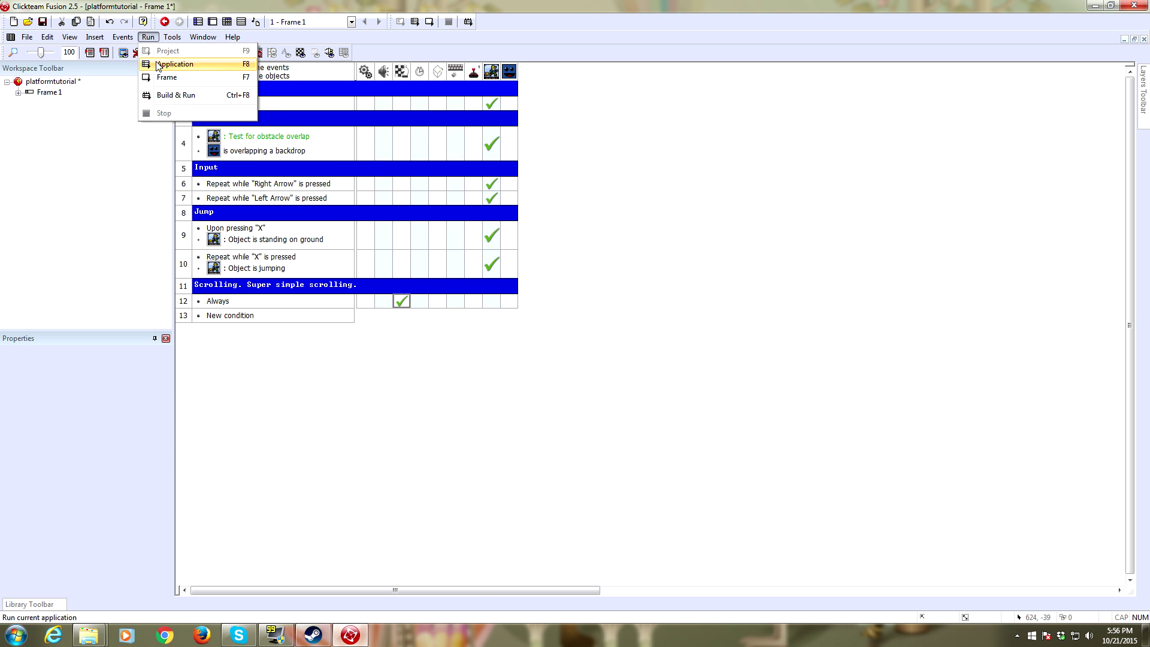
{"action": "left_click", "coordinate": [158, 62]}
{"action": "key", "text": "Right"}
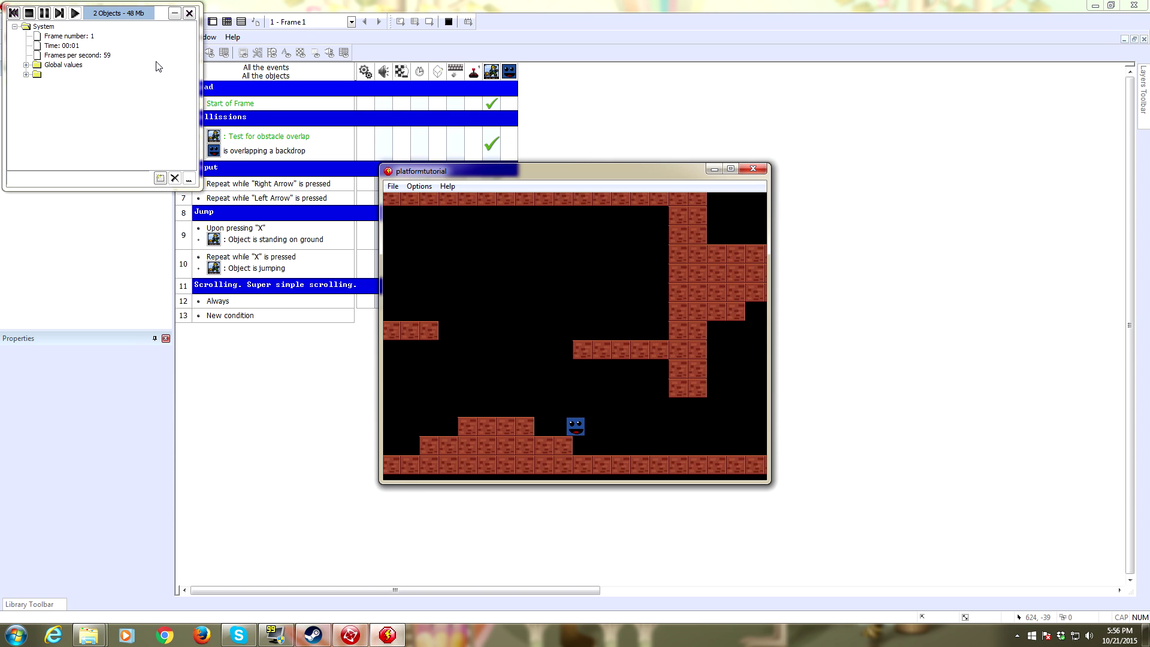
{"action": "key", "text": "Right"}
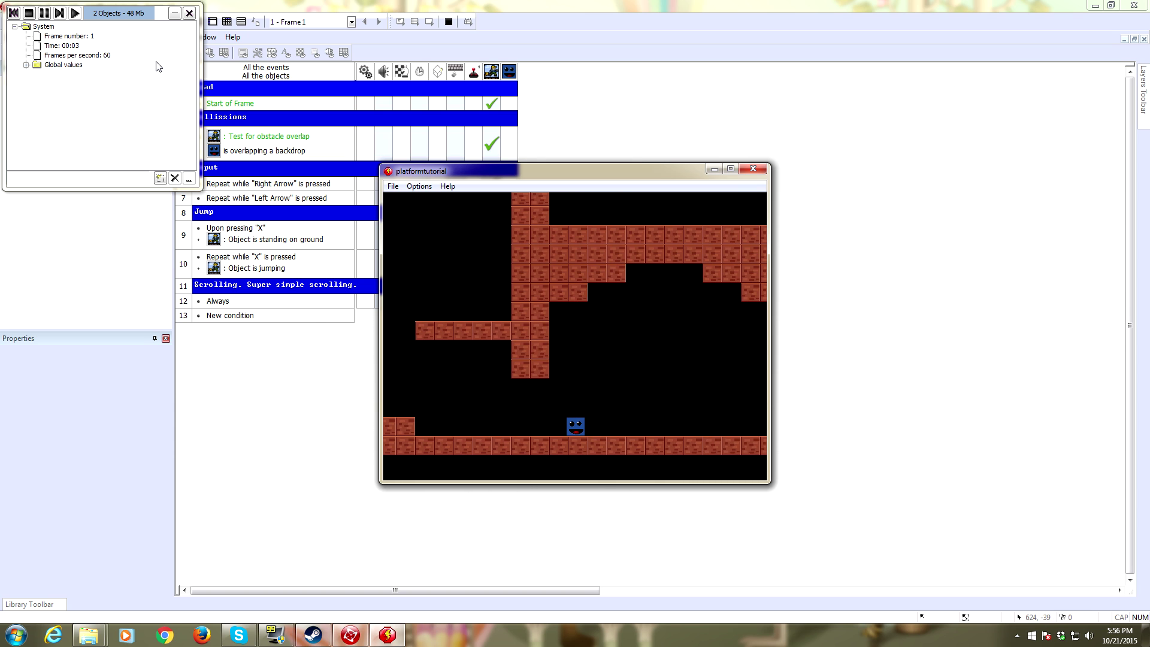
{"action": "key", "text": "Right"}
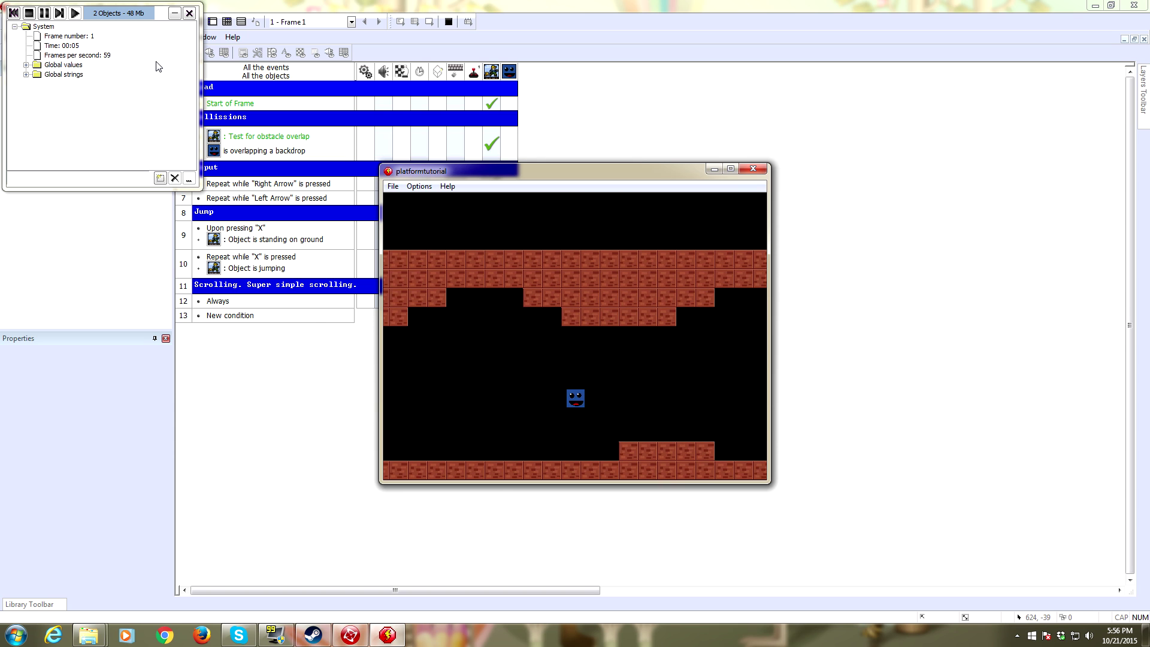
{"action": "left_click", "coordinate": [754, 169]}
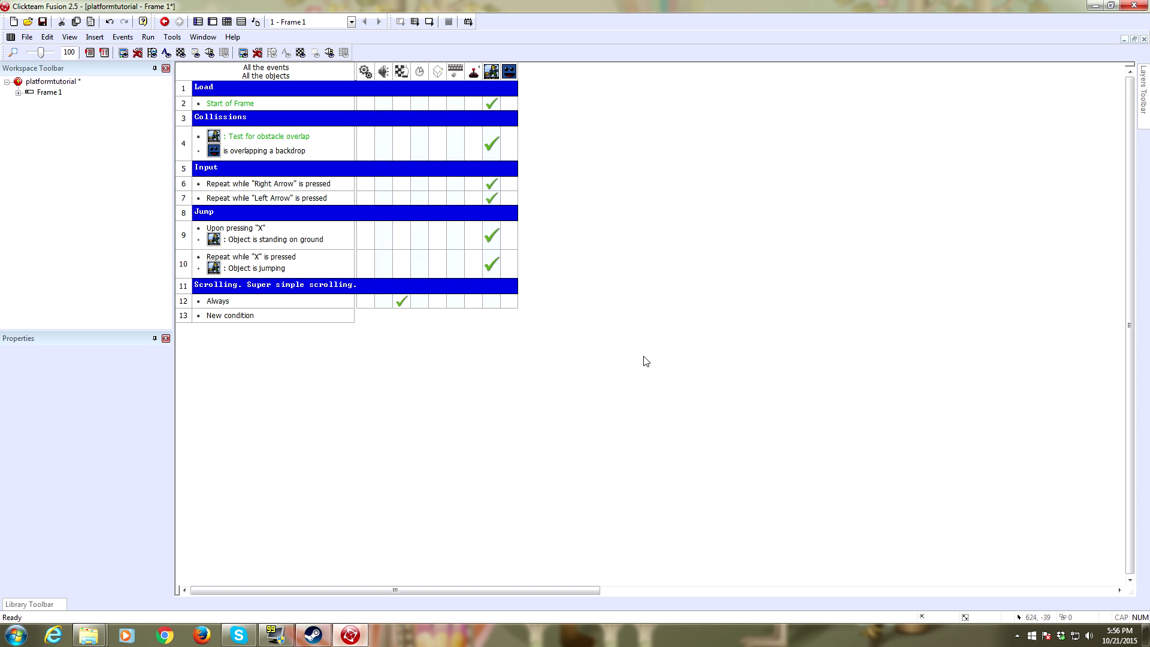
Step: Edit the Always event's vertical centring action so its expression reads Y( "Player_Object" ) - 100
{"action": "right_click", "coordinate": [399, 301]}
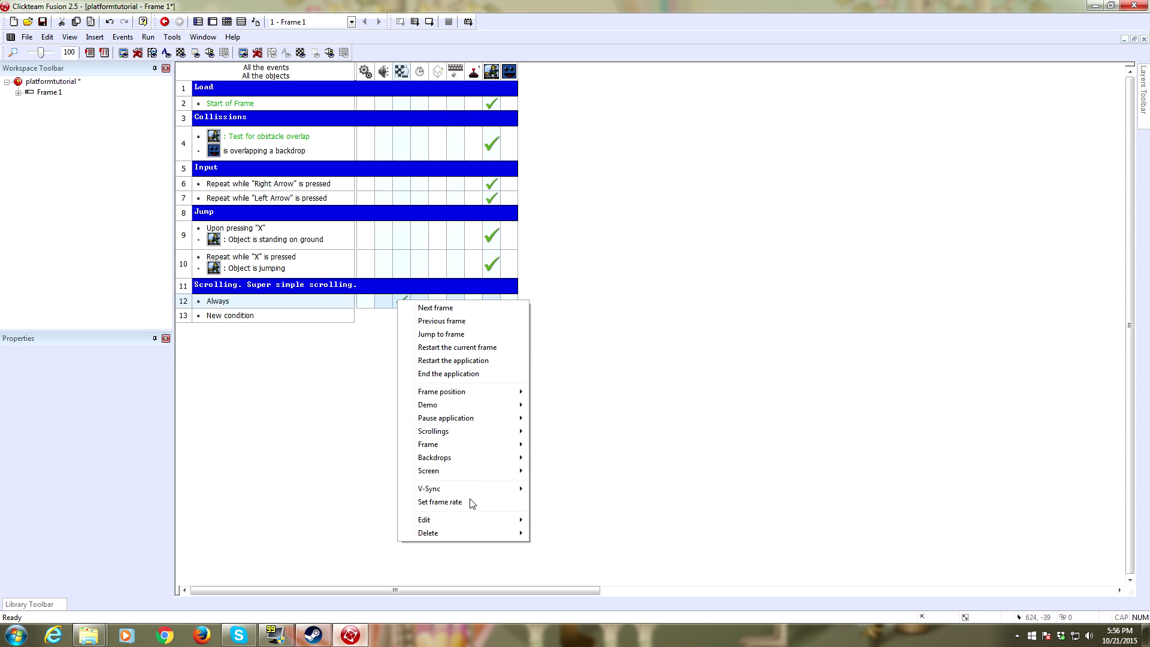
{"action": "mouse_move", "coordinate": [451, 526]}
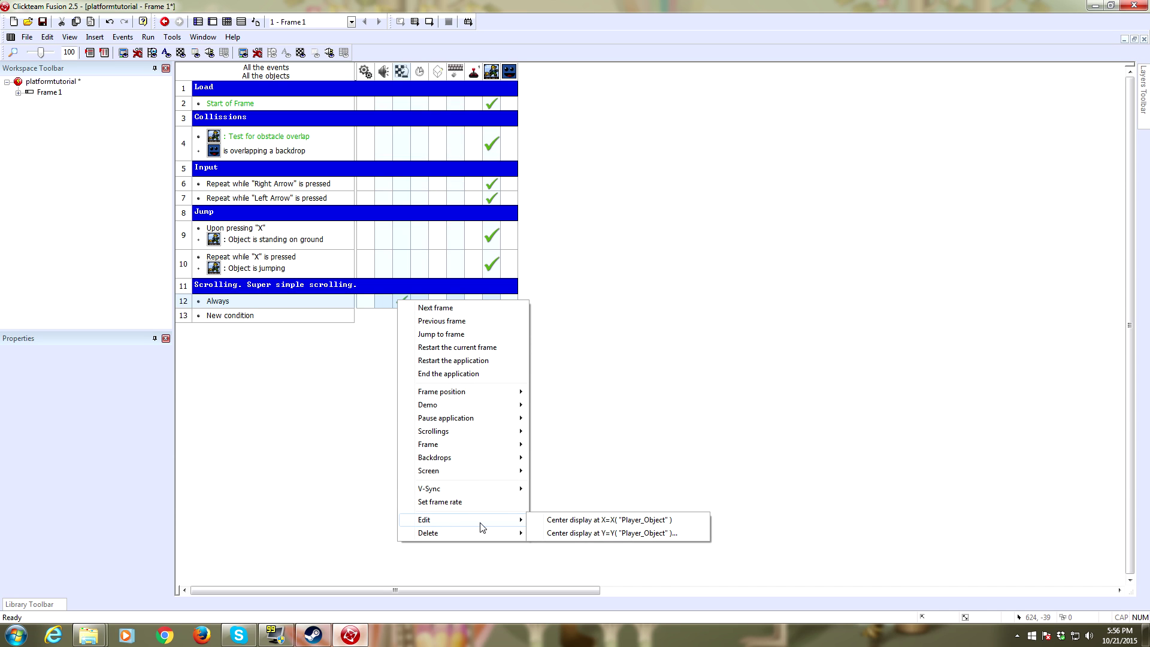
{"action": "left_click", "coordinate": [598, 532]}
{"action": "key", "text": "End"}
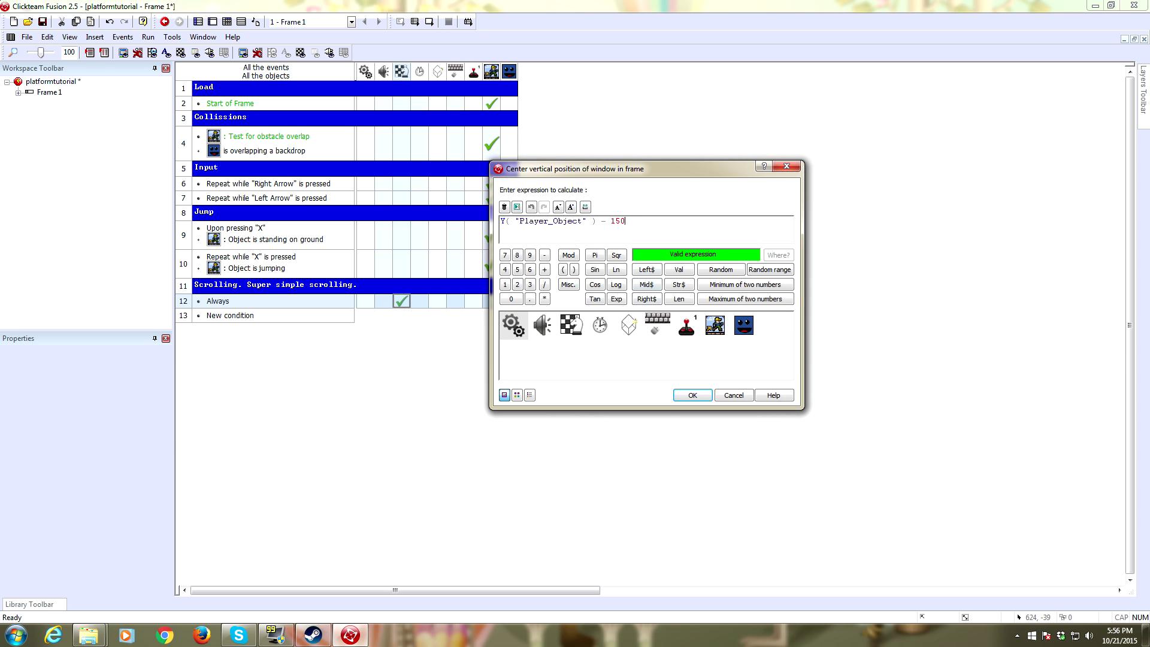
{"action": "key", "text": "Return"}
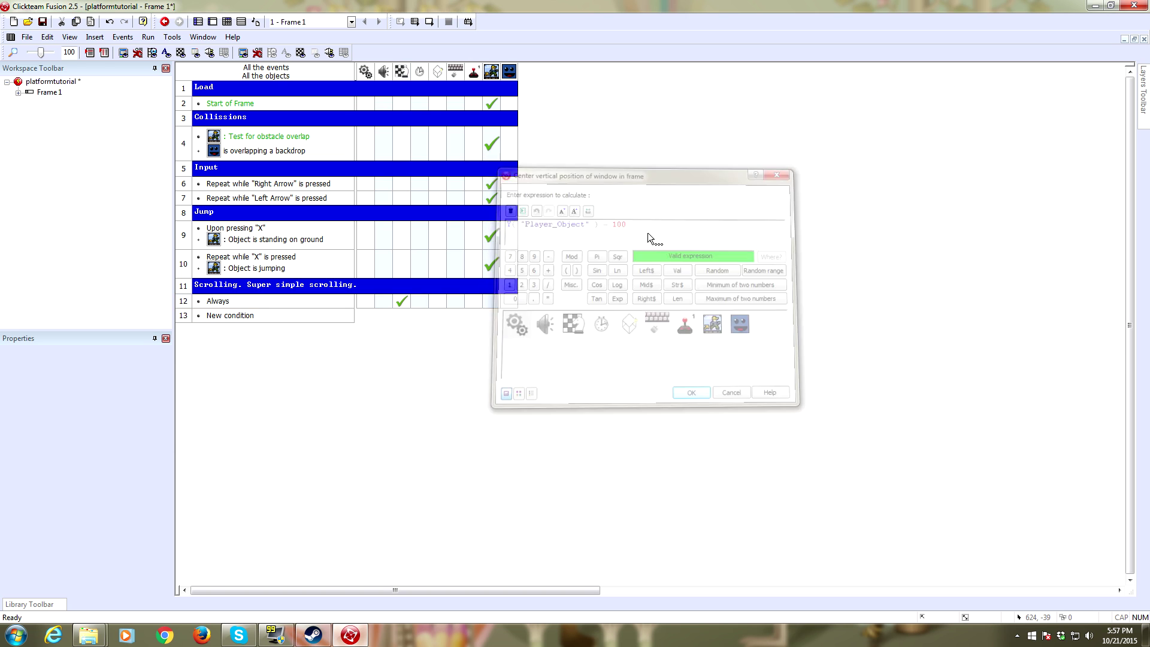
Step: Run the application again, move and jump the player through the corridor and back to test the reduced offset, and close the test window
{"action": "left_click", "coordinate": [148, 37]}
{"action": "left_click", "coordinate": [173, 64]}
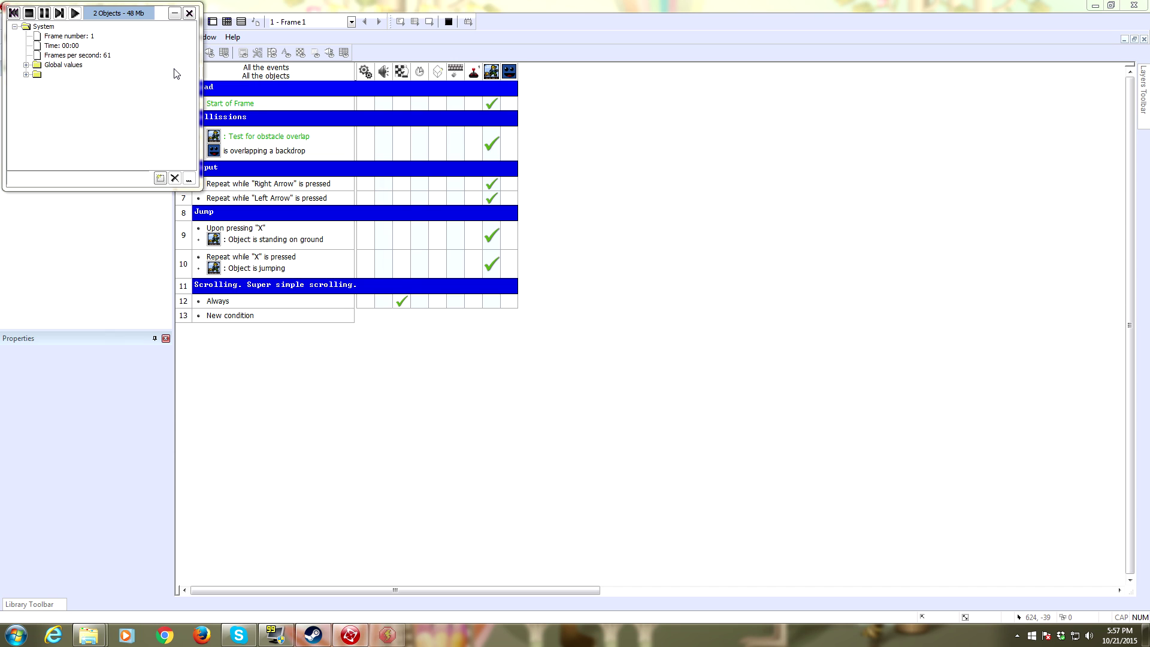
{"action": "key", "text": "Right"}
{"action": "key", "text": "Right"}
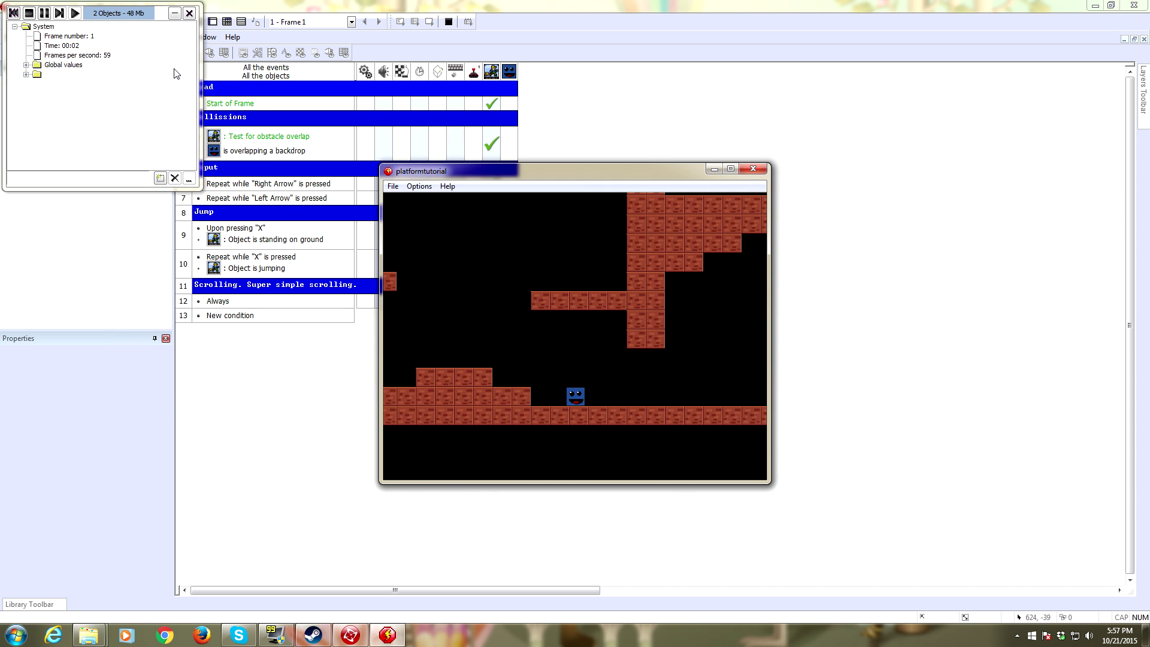
{"action": "key", "text": "Right"}
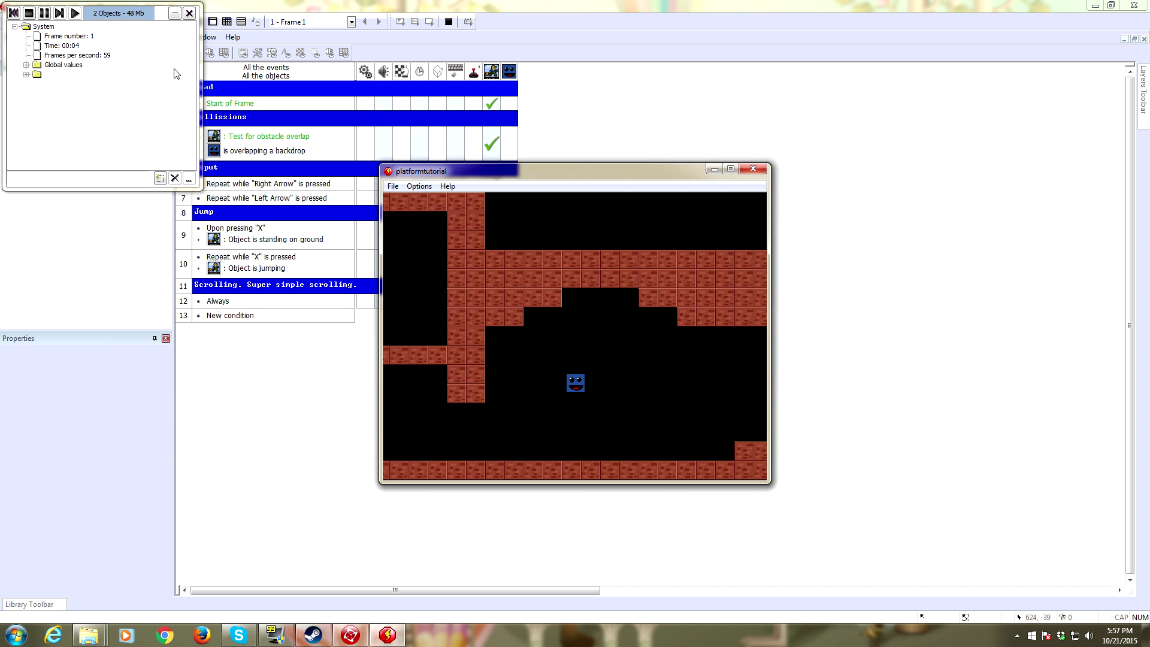
{"action": "key", "text": "Right"}
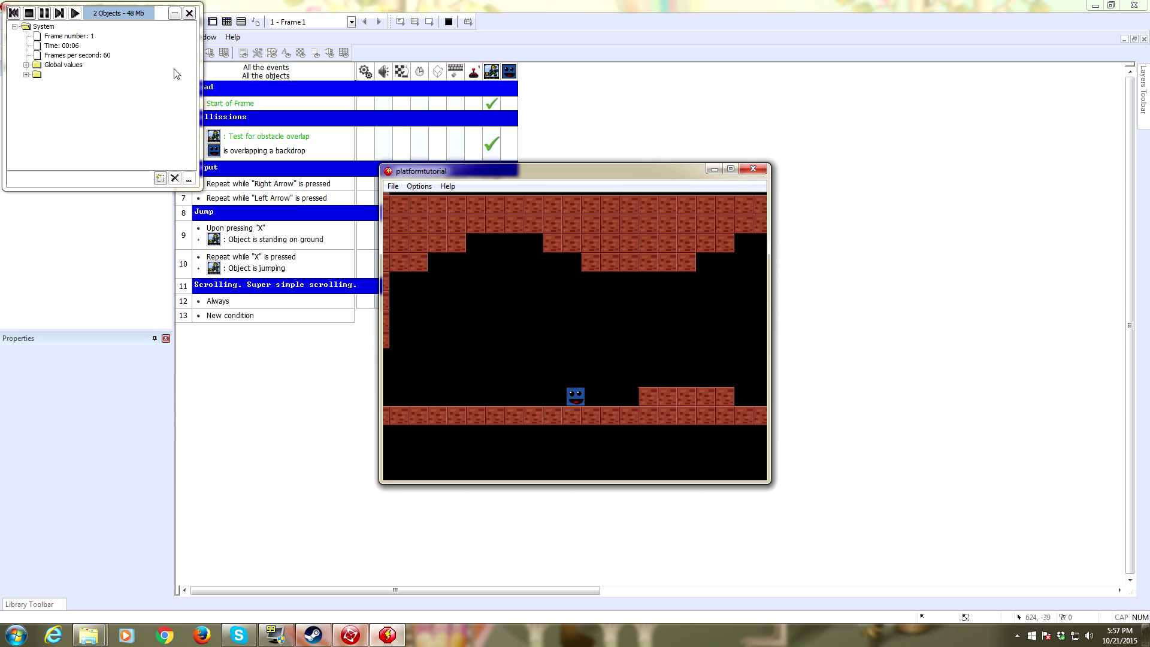
{"action": "key", "text": "Right"}
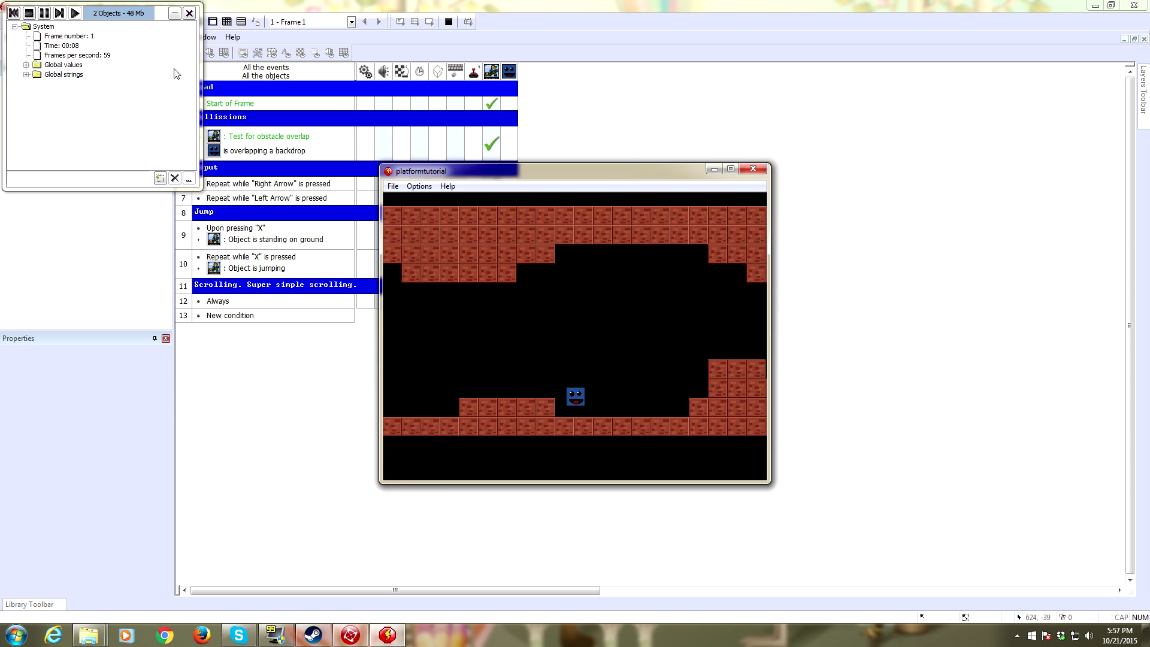
{"action": "key", "text": "Right"}
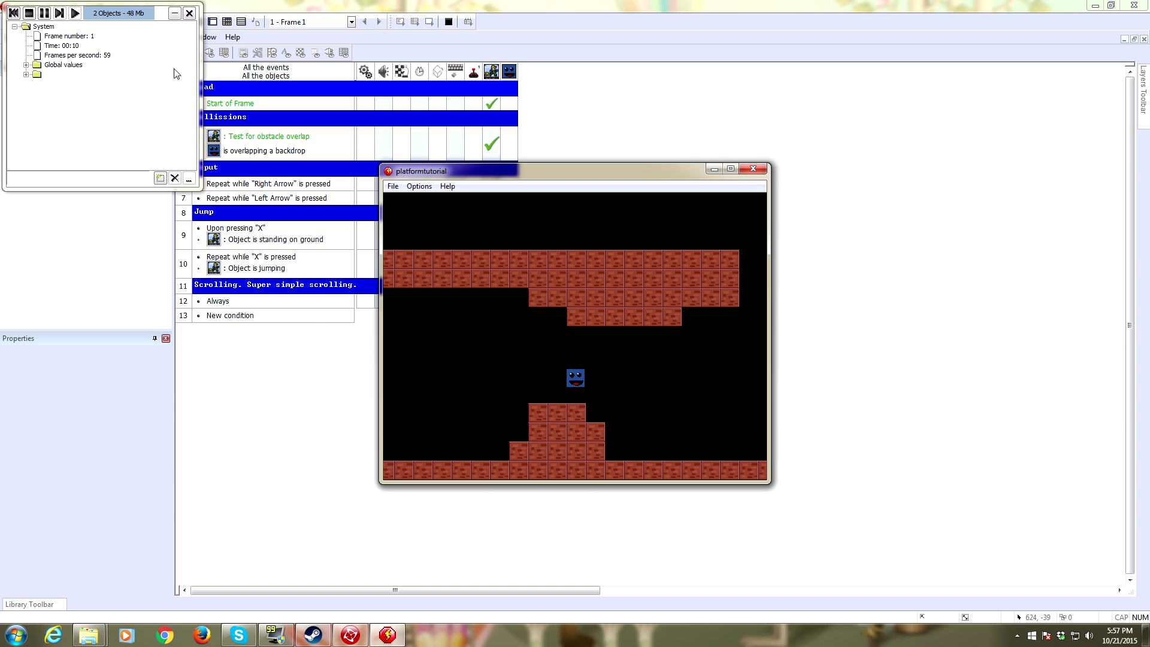
{"action": "key", "text": "Right"}
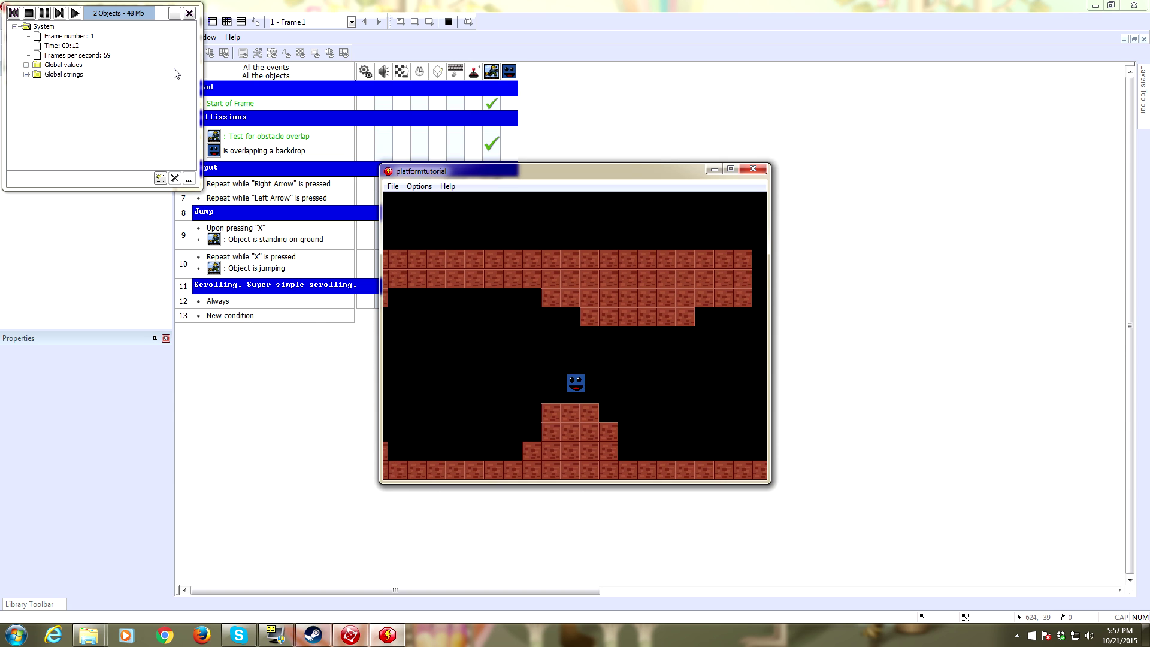
{"action": "key", "text": "Right"}
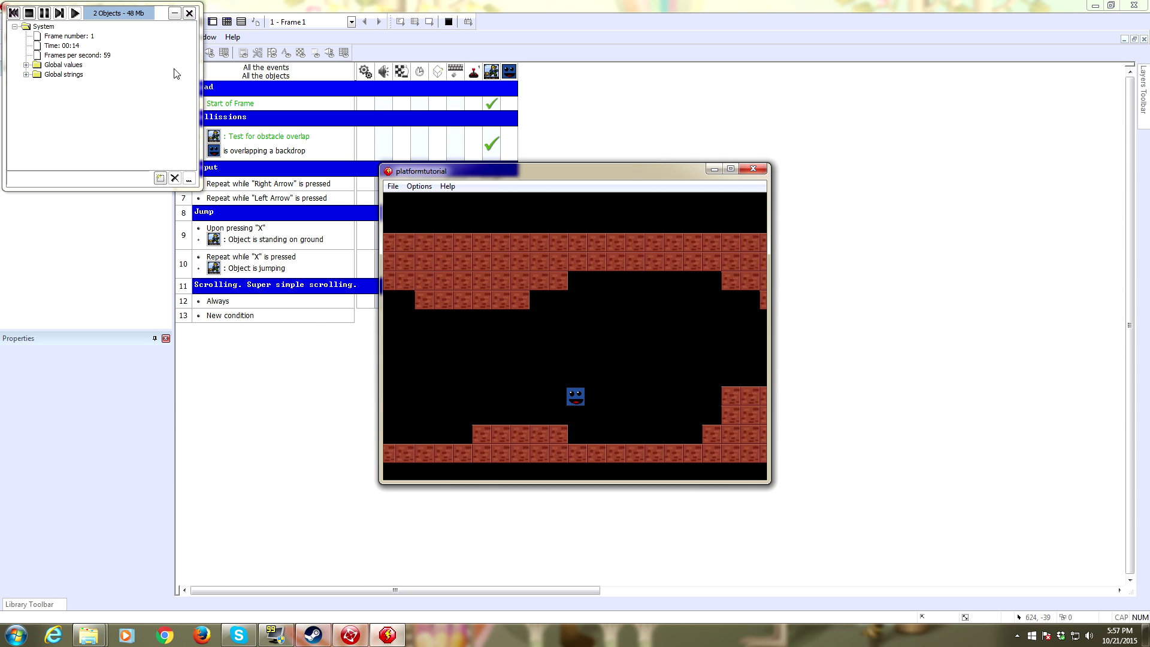
{"action": "key", "text": "x"}
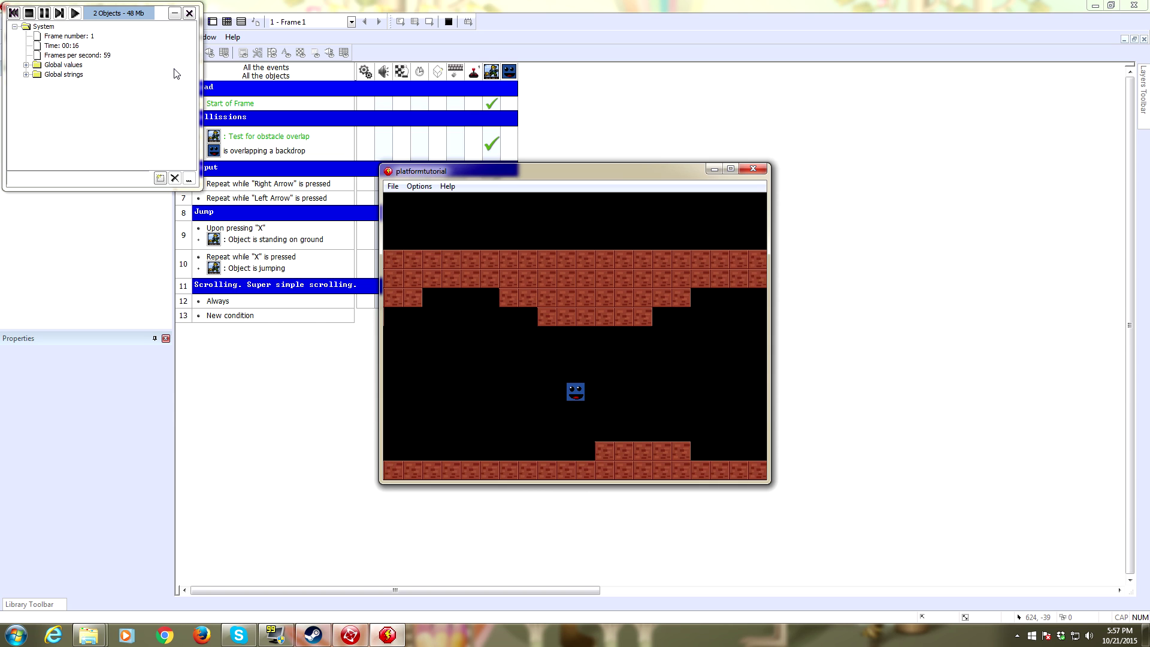
{"action": "key", "text": "Left"}
{"action": "key", "text": "Left"}
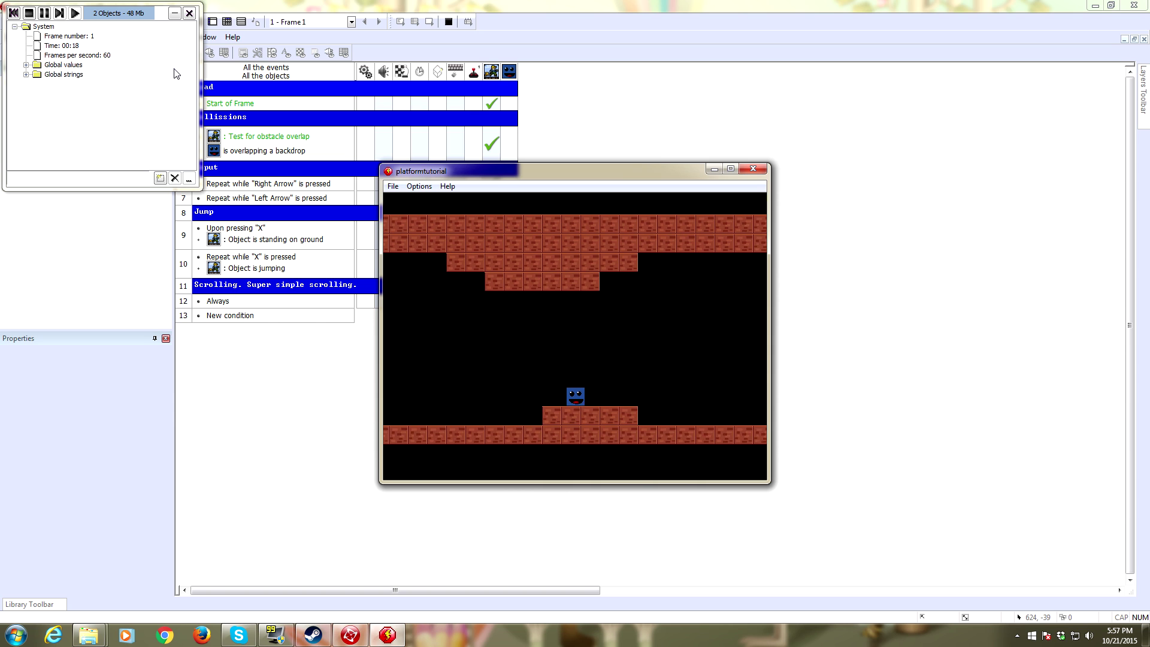
{"action": "key", "text": "Right"}
{"action": "key", "text": "x"}
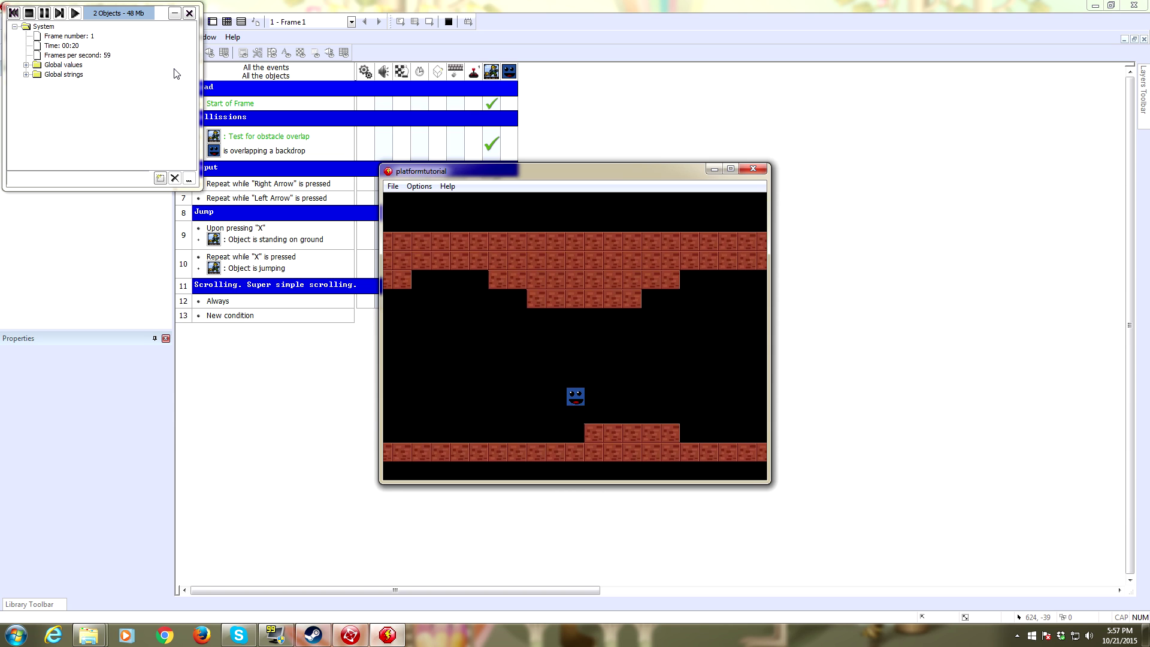
{"action": "left_click", "coordinate": [752, 169]}
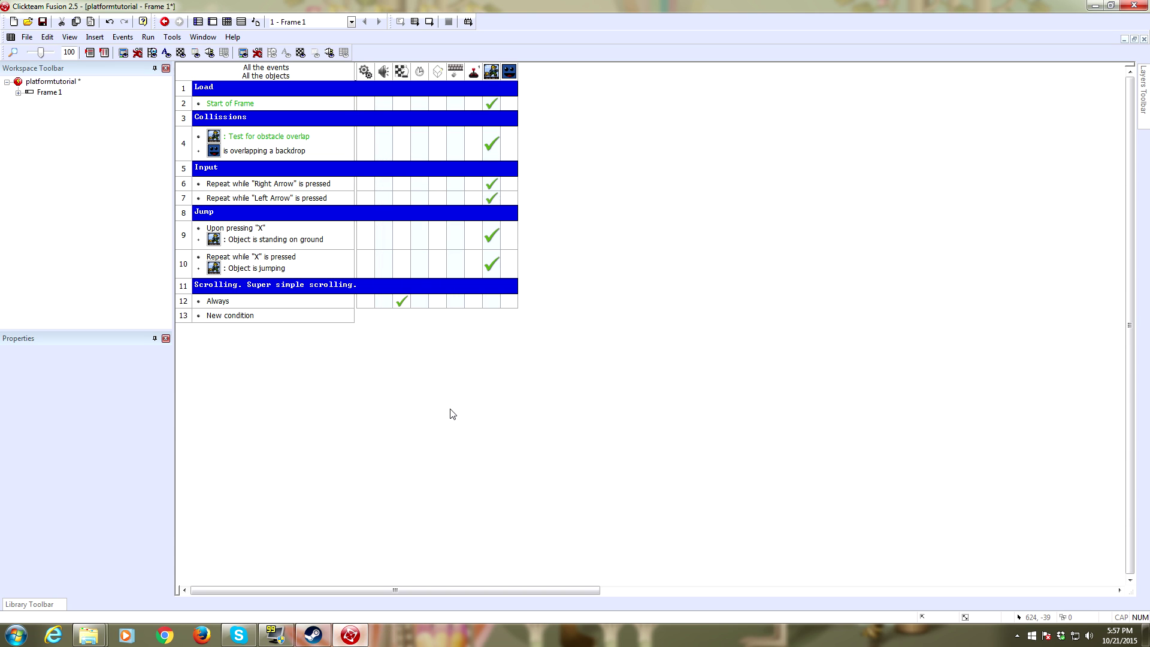
Step: Delete the Always event's action that centres the display at X( "Player_Object" )
{"action": "right_click", "coordinate": [405, 300]}
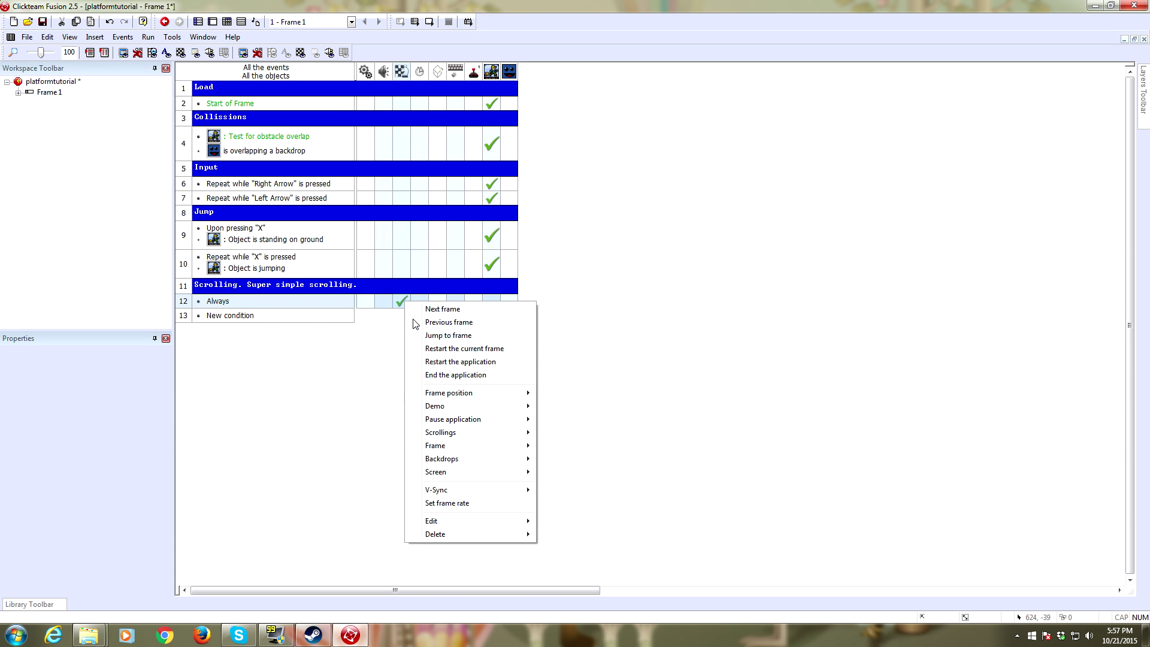
{"action": "mouse_move", "coordinate": [453, 539]}
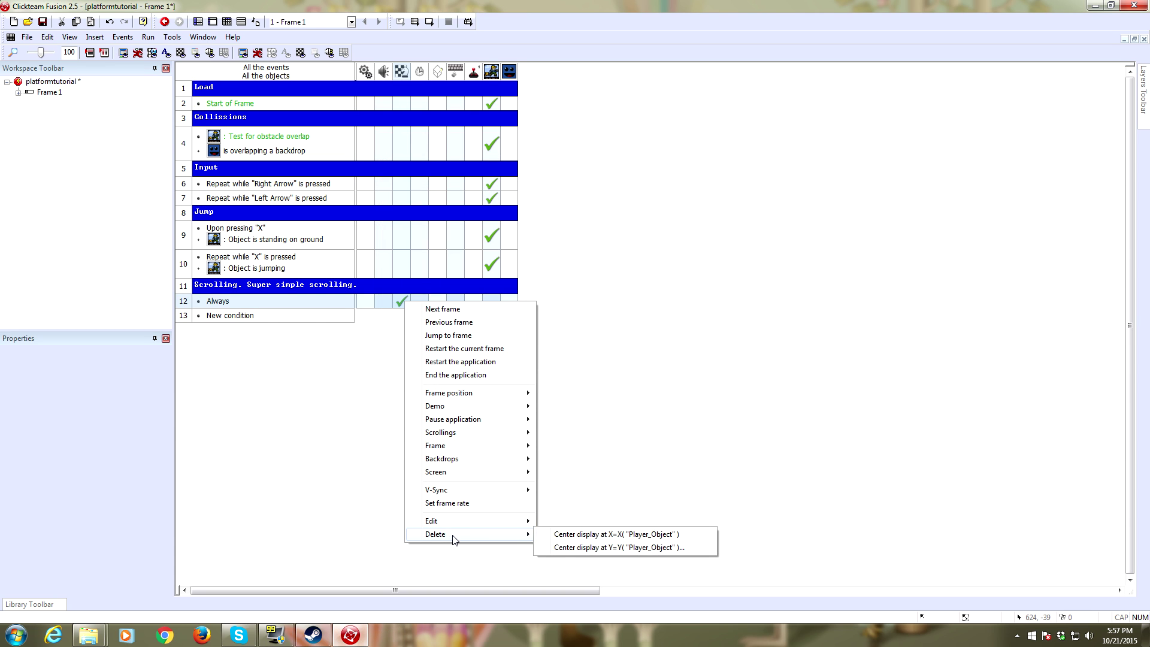
{"action": "left_click", "coordinate": [635, 535]}
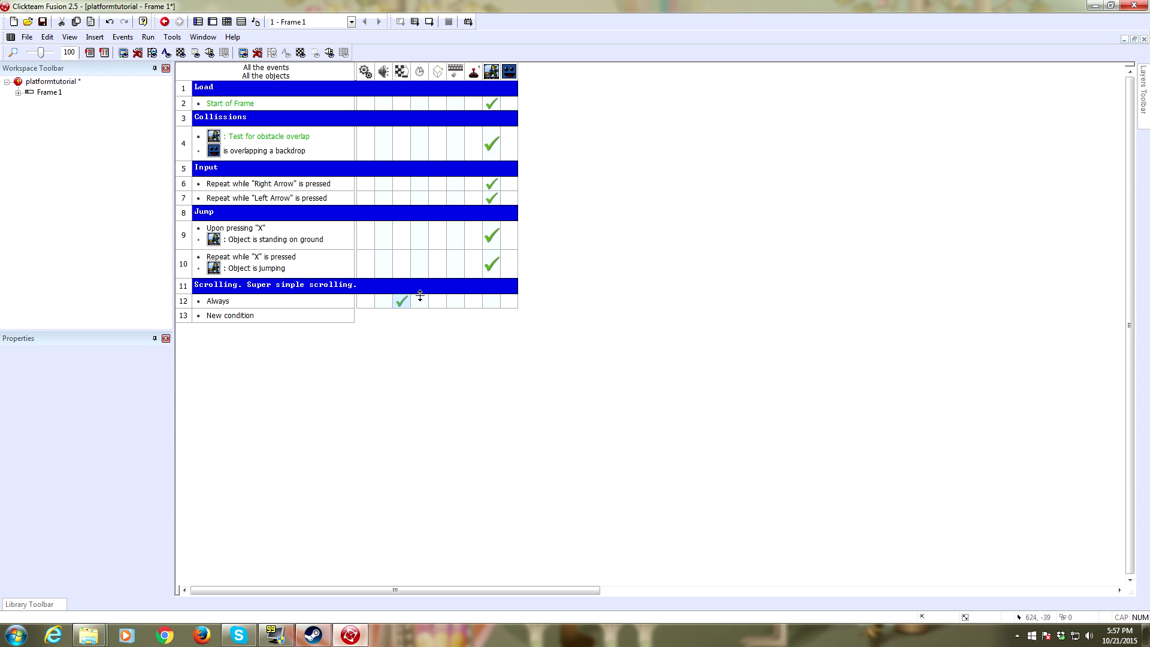
{"action": "left_click", "coordinate": [236, 319]}
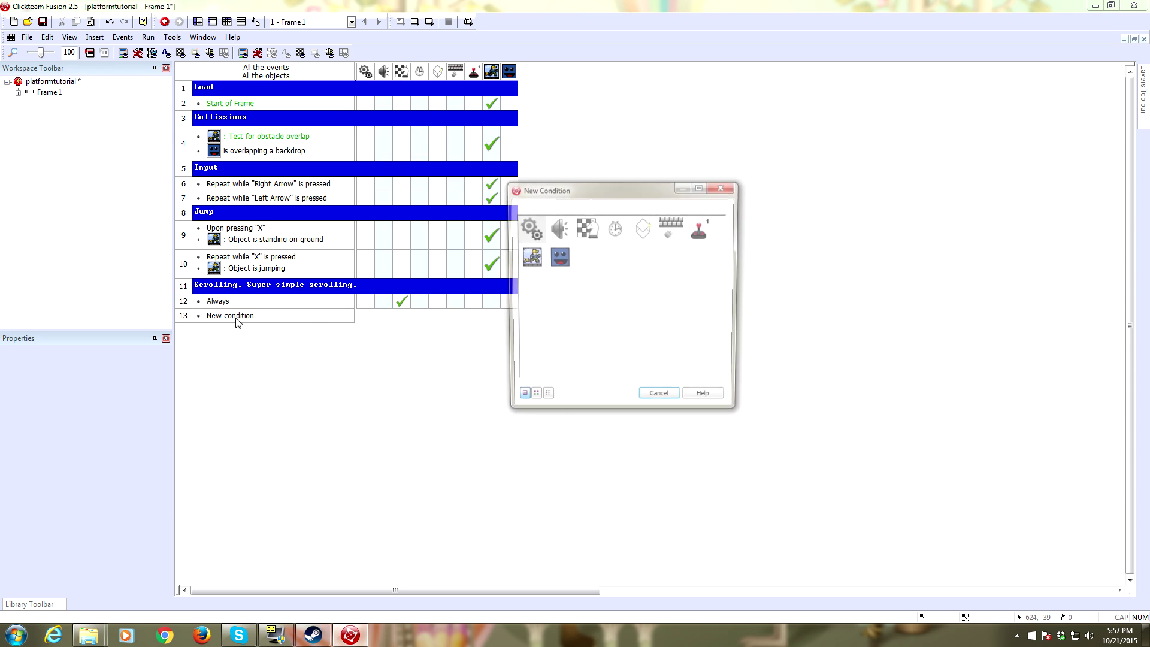
{"action": "left_click", "coordinate": [555, 259]}
{"action": "left_click", "coordinate": [661, 399]}
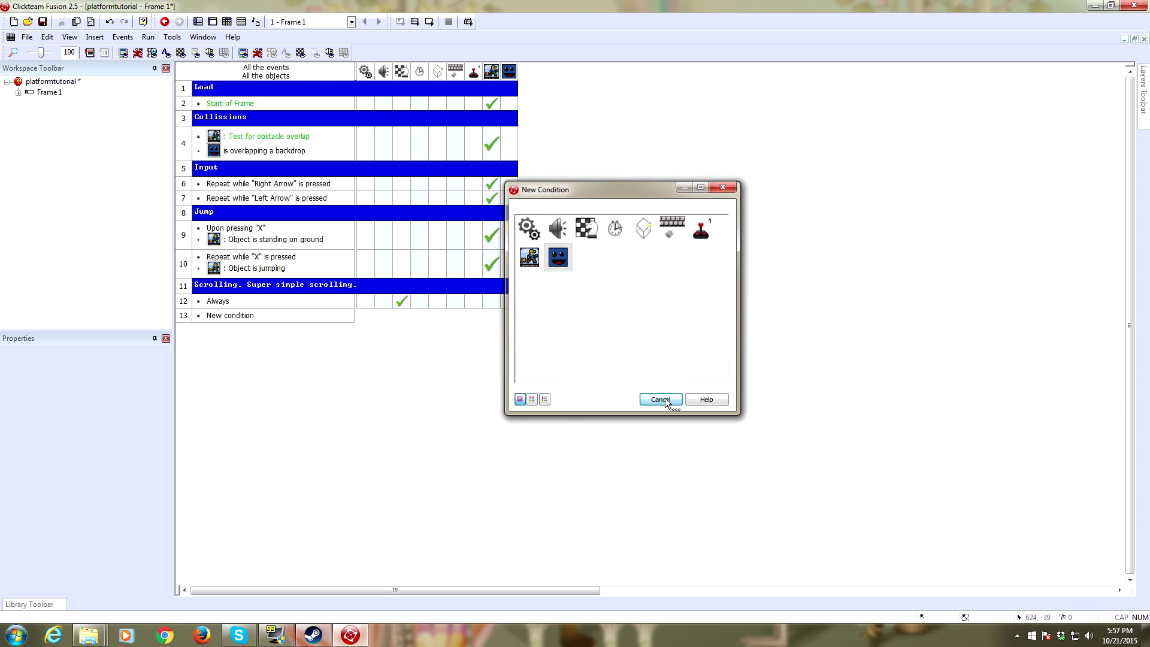
{"action": "left_click", "coordinate": [661, 399]}
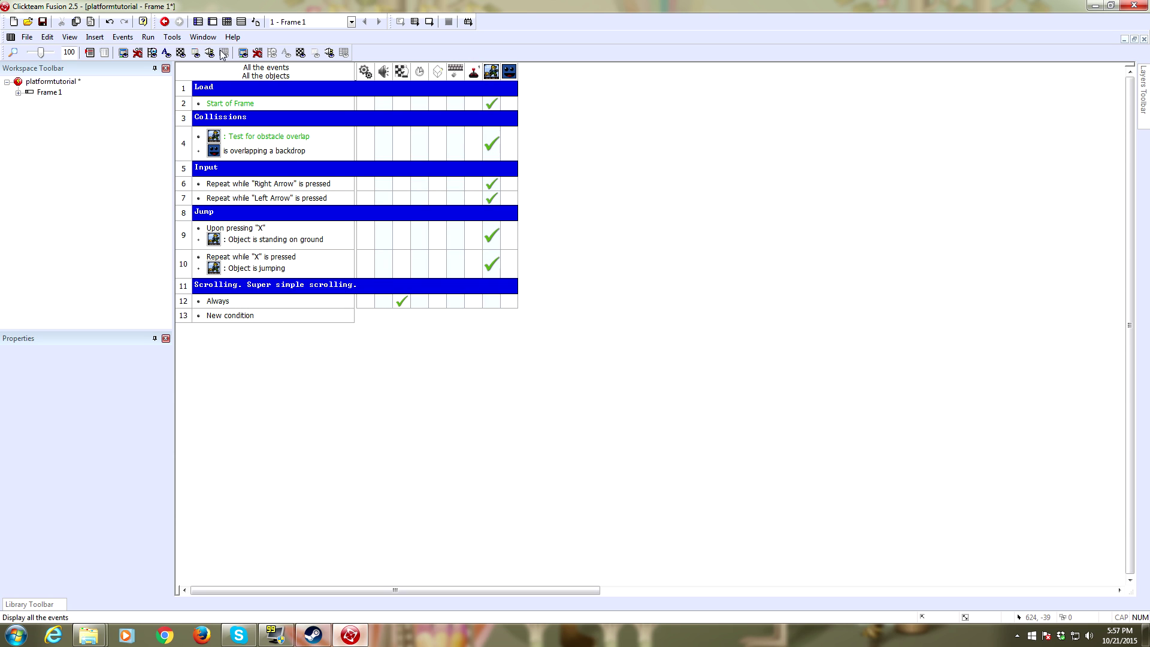
Step: Edit Player_Object in the frame and copy its Stopped animation's Frame 1 from the right-facing direction to the left-facing direction
{"action": "left_click", "coordinate": [212, 22]}
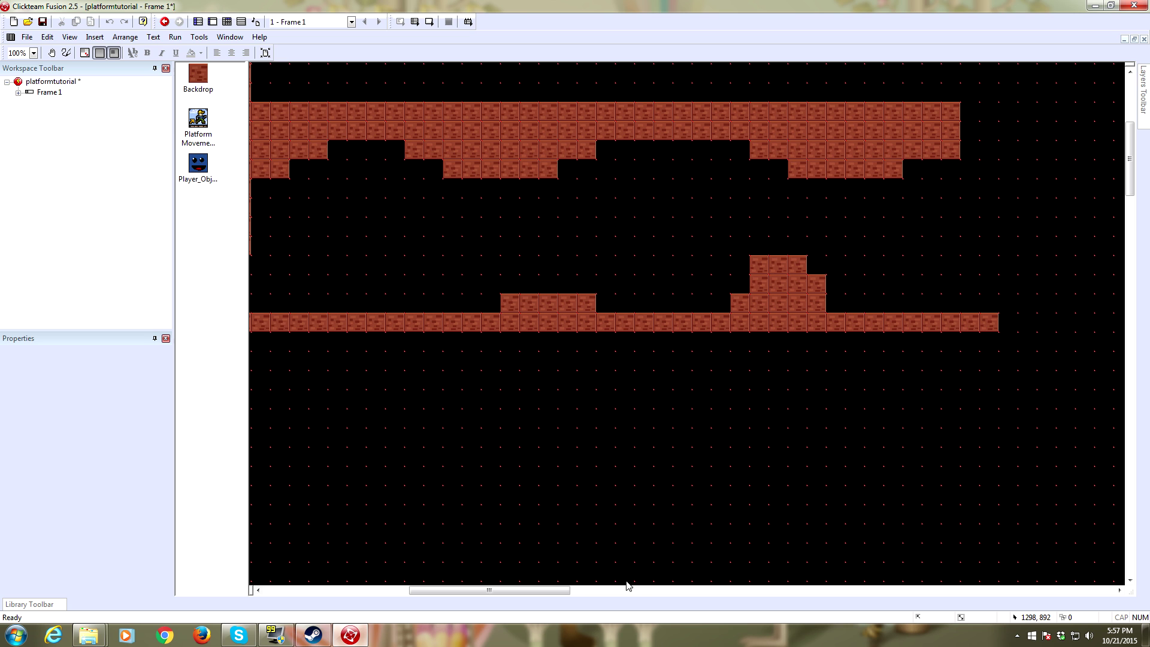
{"action": "left_click_drag", "start_coordinate": [538, 591], "coordinate": [451, 591]}
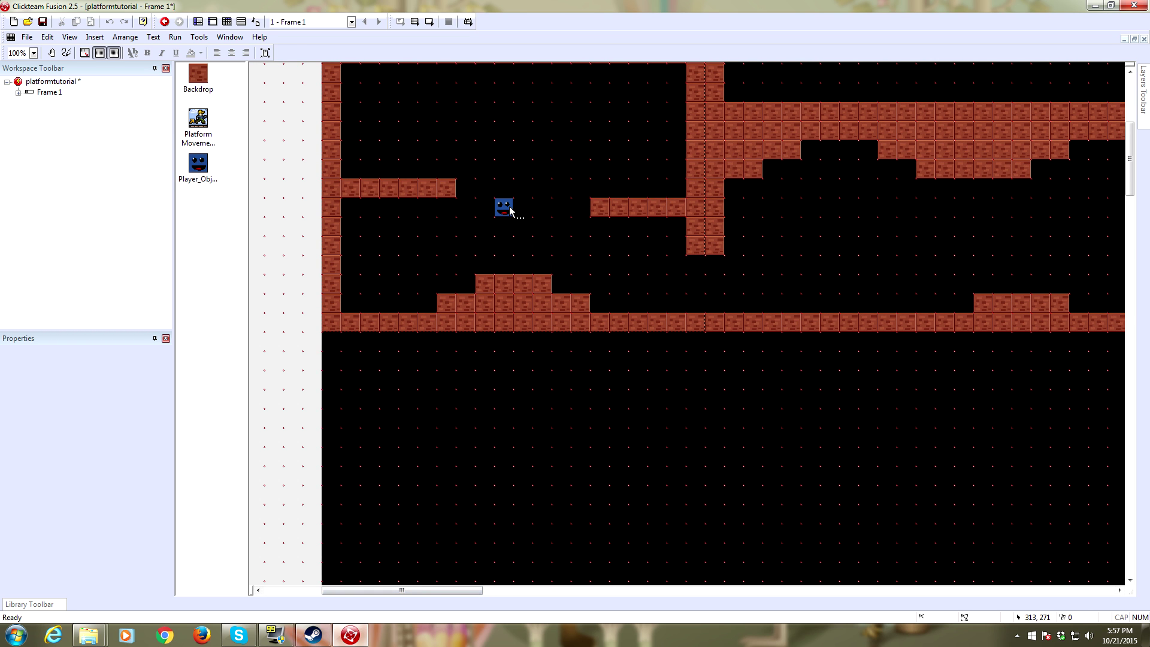
{"action": "double_click", "coordinate": [509, 206]}
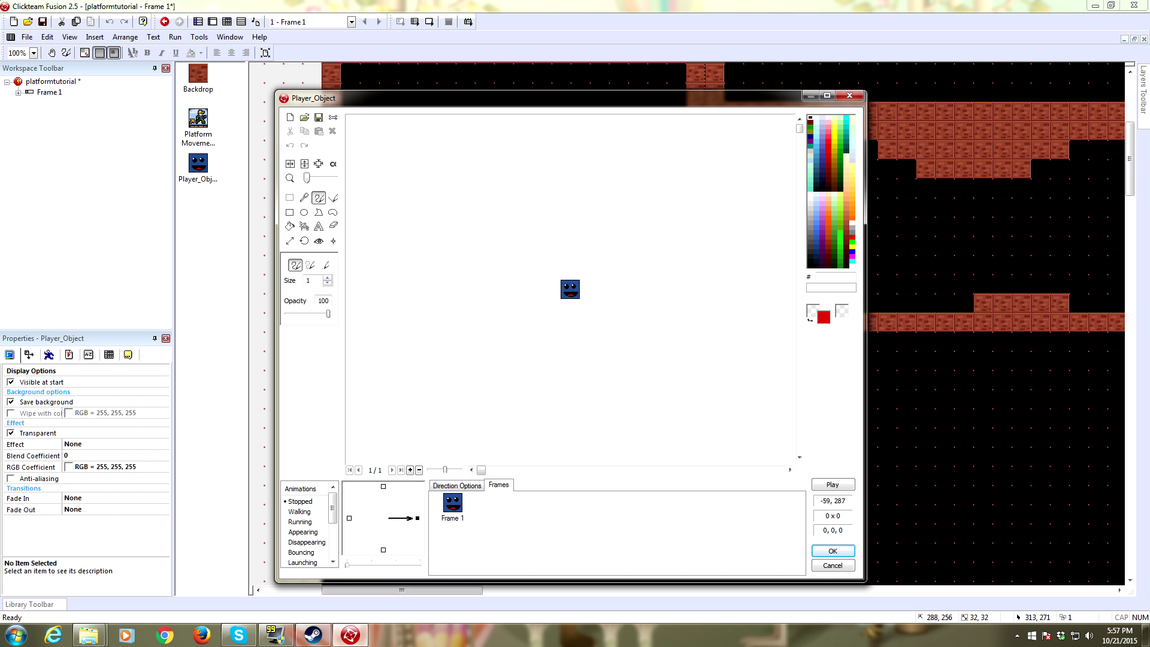
{"action": "left_click", "coordinate": [460, 510]}
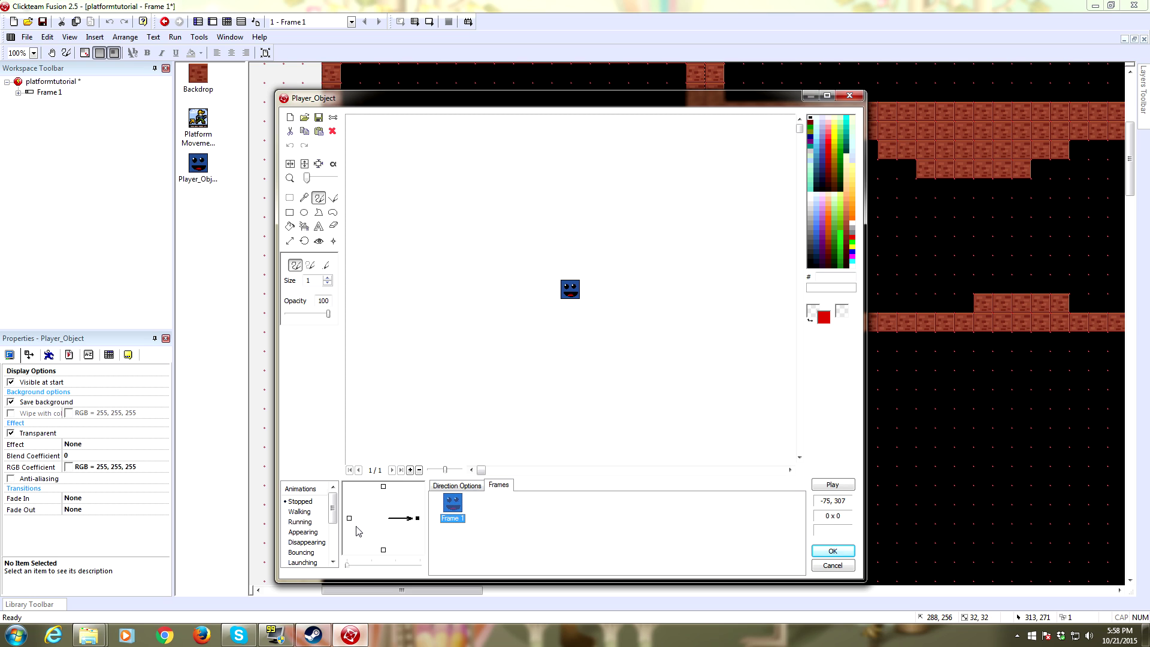
{"action": "left_click", "coordinate": [349, 565]}
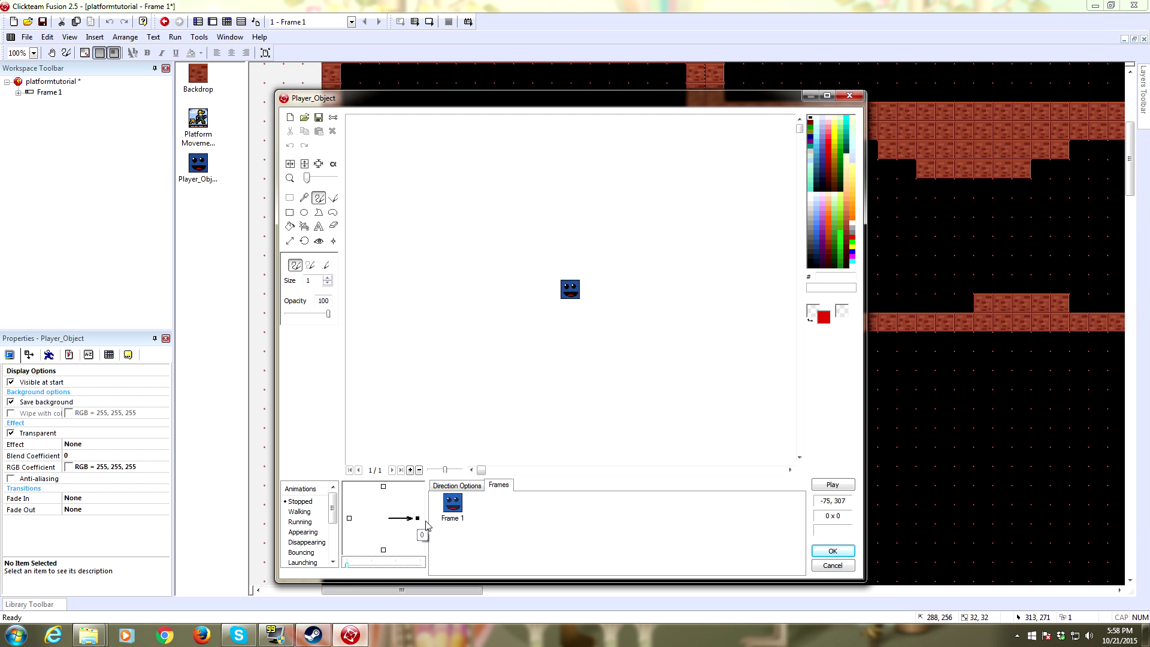
{"action": "left_click", "coordinate": [350, 518]}
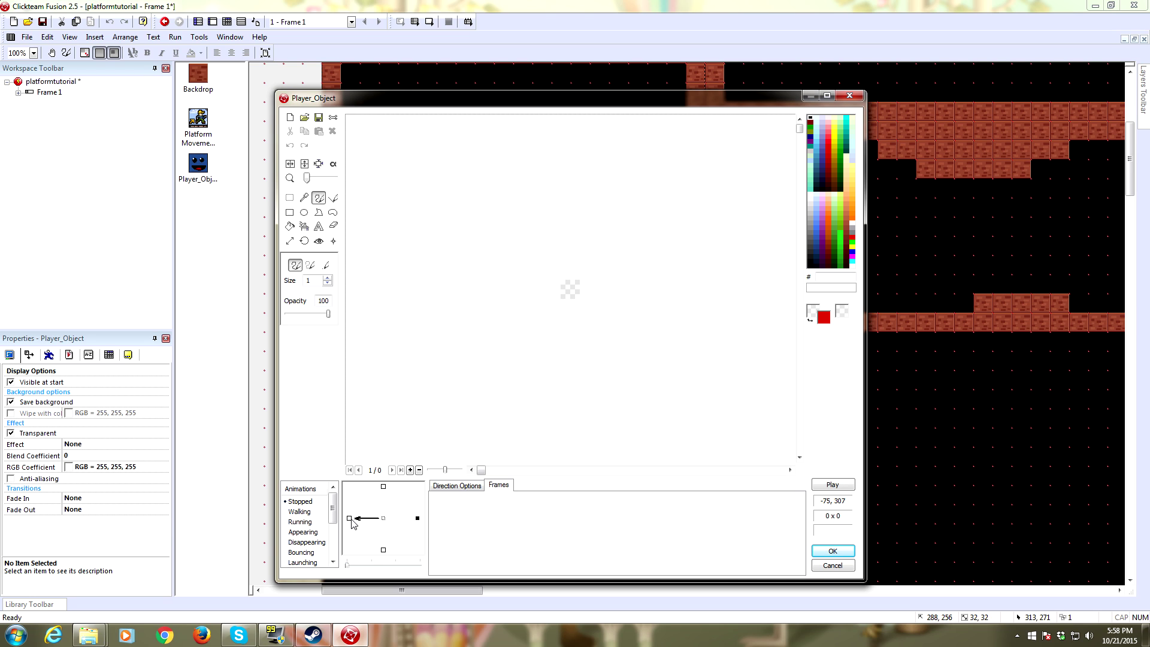
{"action": "left_click", "coordinate": [457, 510]}
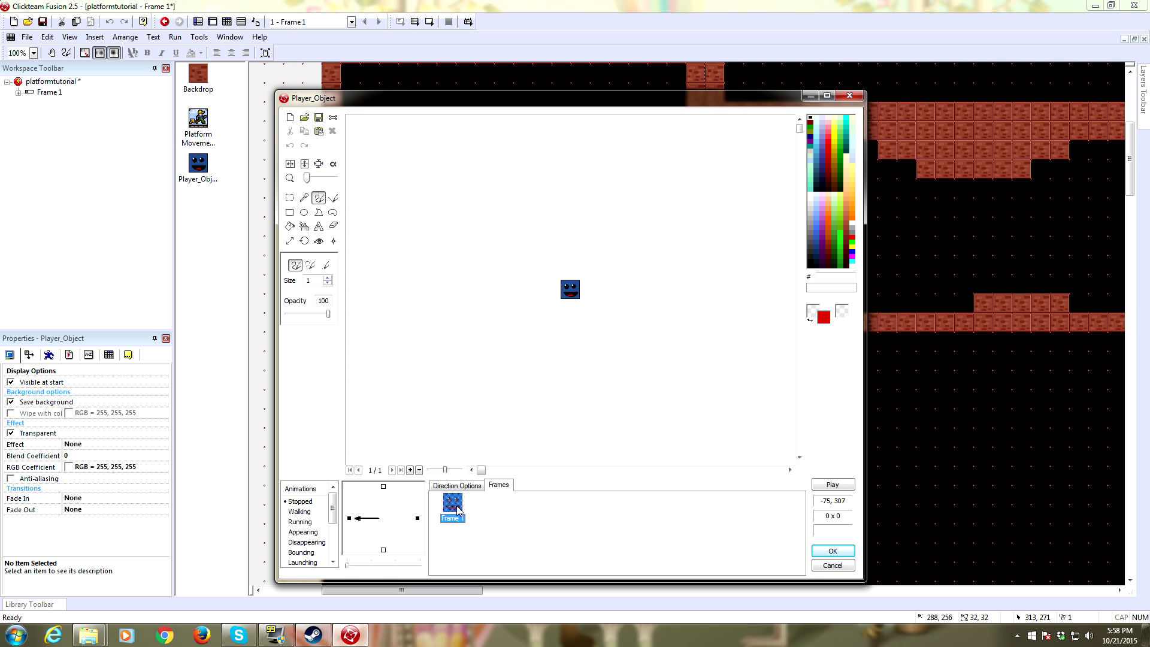
{"action": "left_click", "coordinate": [833, 551]}
Step: Add an action to the "Right Arrow" event in the event editor that sets Player_Object's direction to 0 (right)
{"action": "left_click", "coordinate": [226, 21]}
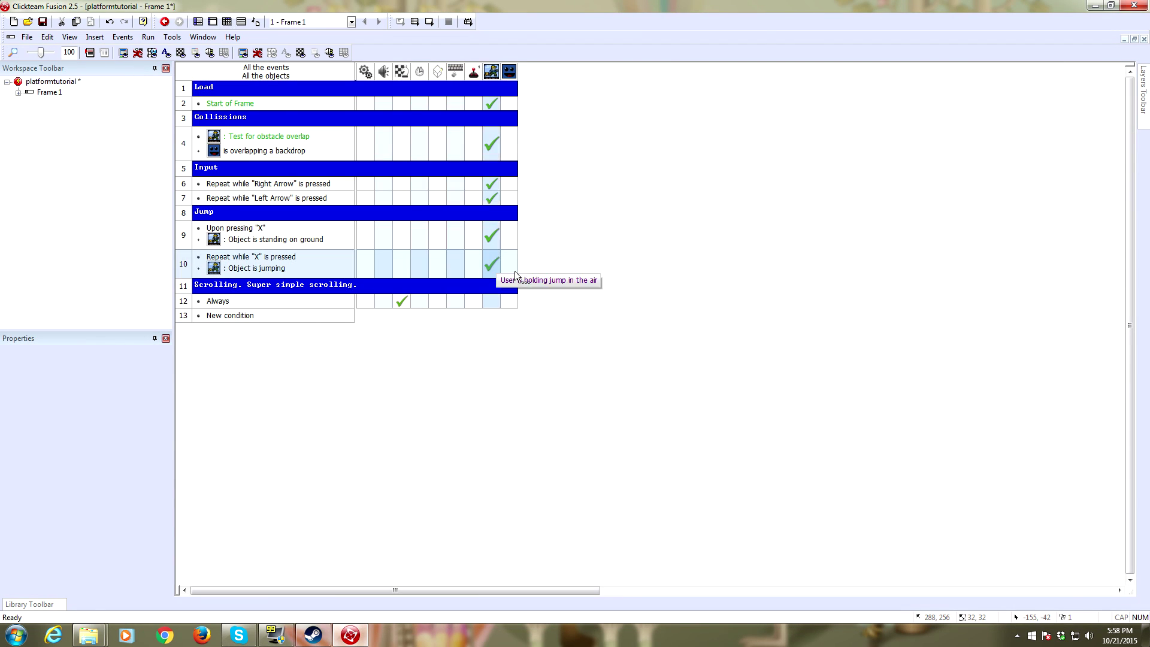
{"action": "left_click", "coordinate": [516, 185]}
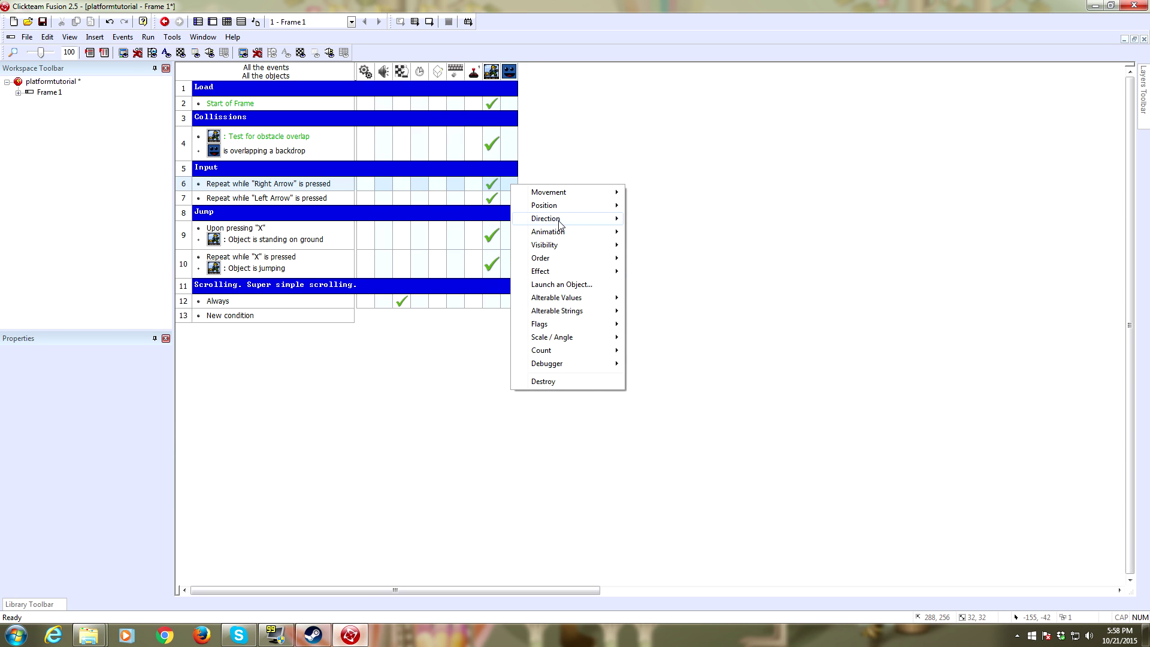
{"action": "mouse_move", "coordinate": [560, 221]}
{"action": "left_click", "coordinate": [667, 218]}
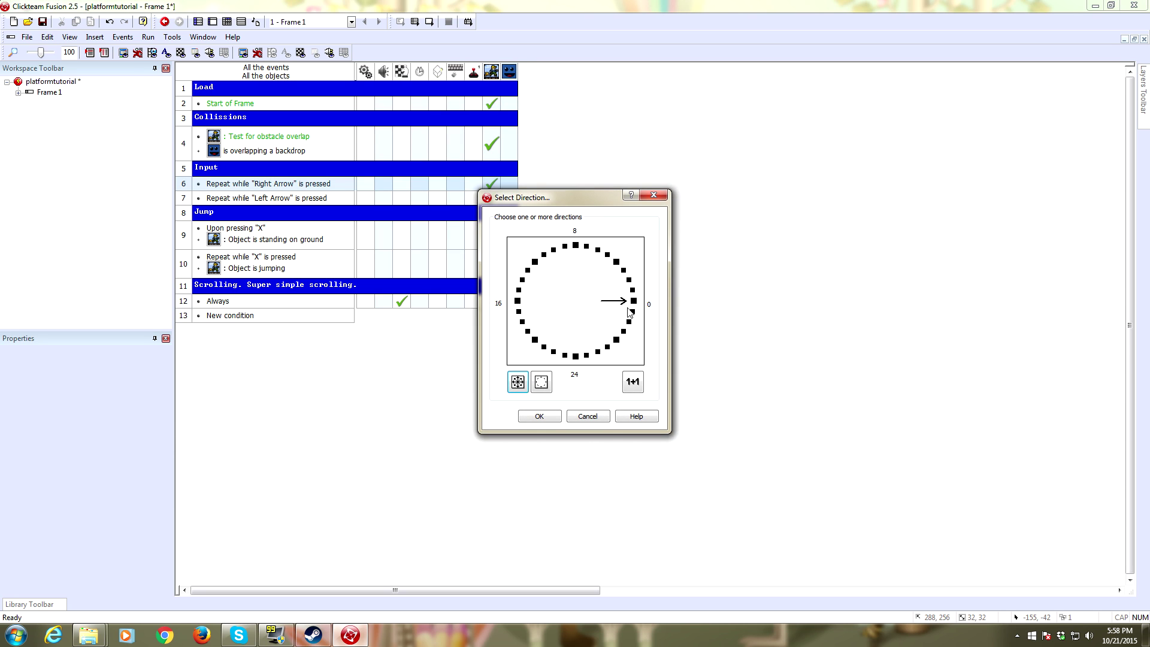
{"action": "left_click", "coordinate": [545, 416]}
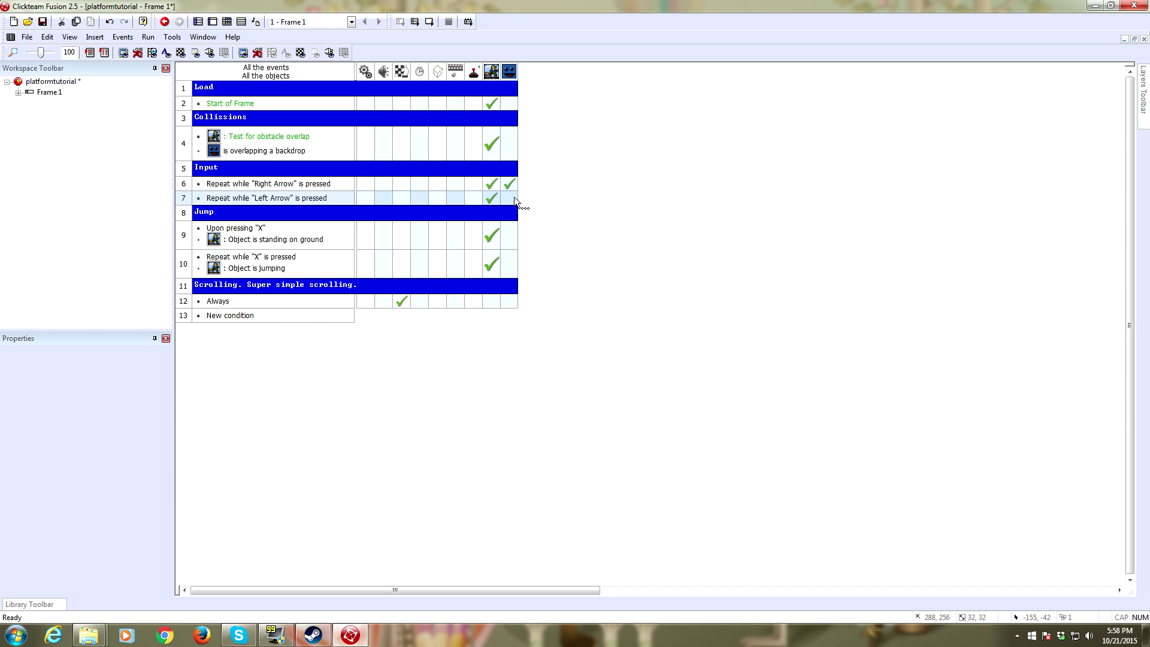
Step: Add a direction-setting action for Player_Object to the "Left Arrow" event
{"action": "left_click", "coordinate": [508, 198]}
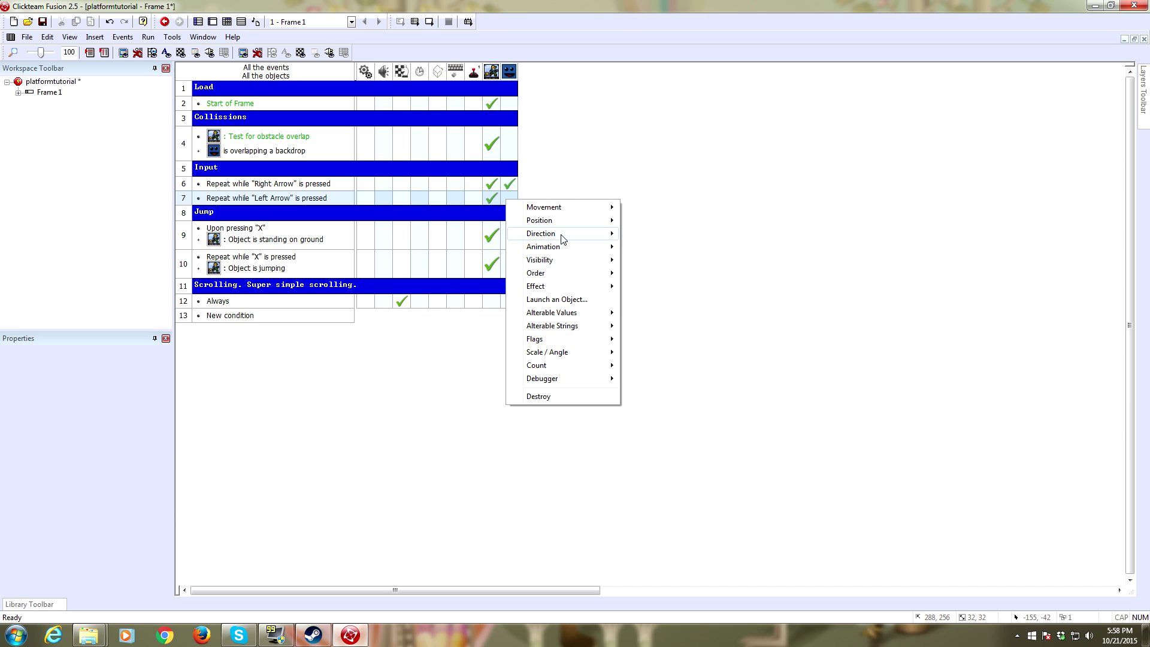
{"action": "mouse_move", "coordinate": [608, 239]}
{"action": "left_click", "coordinate": [659, 234]}
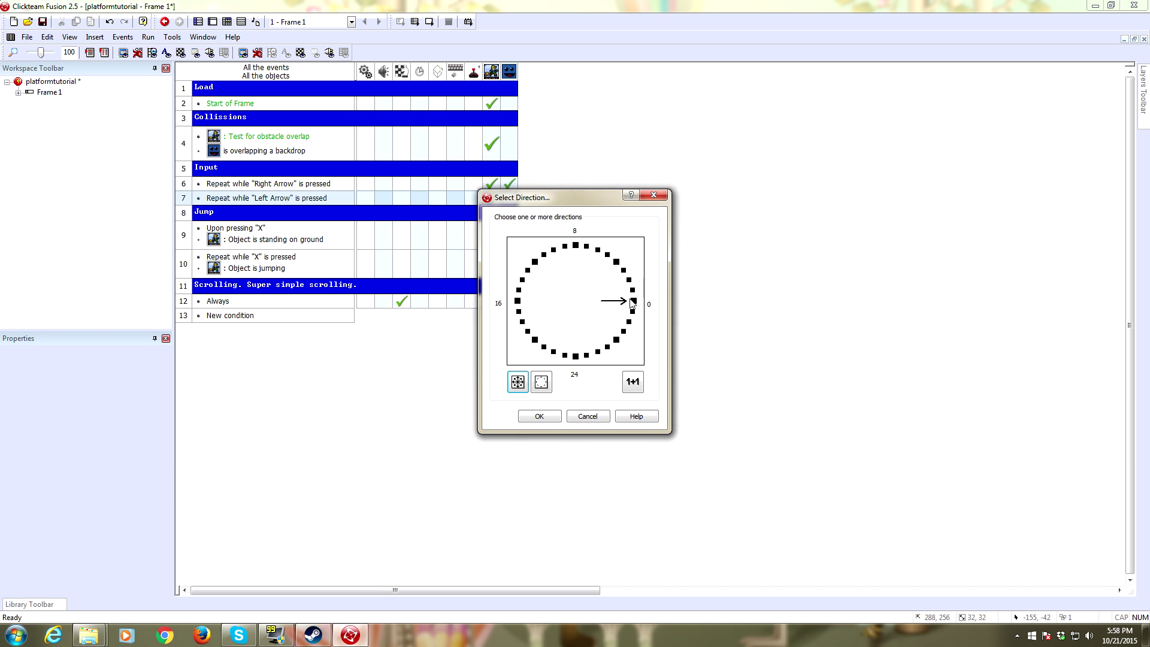
{"action": "left_click", "coordinate": [535, 418]}
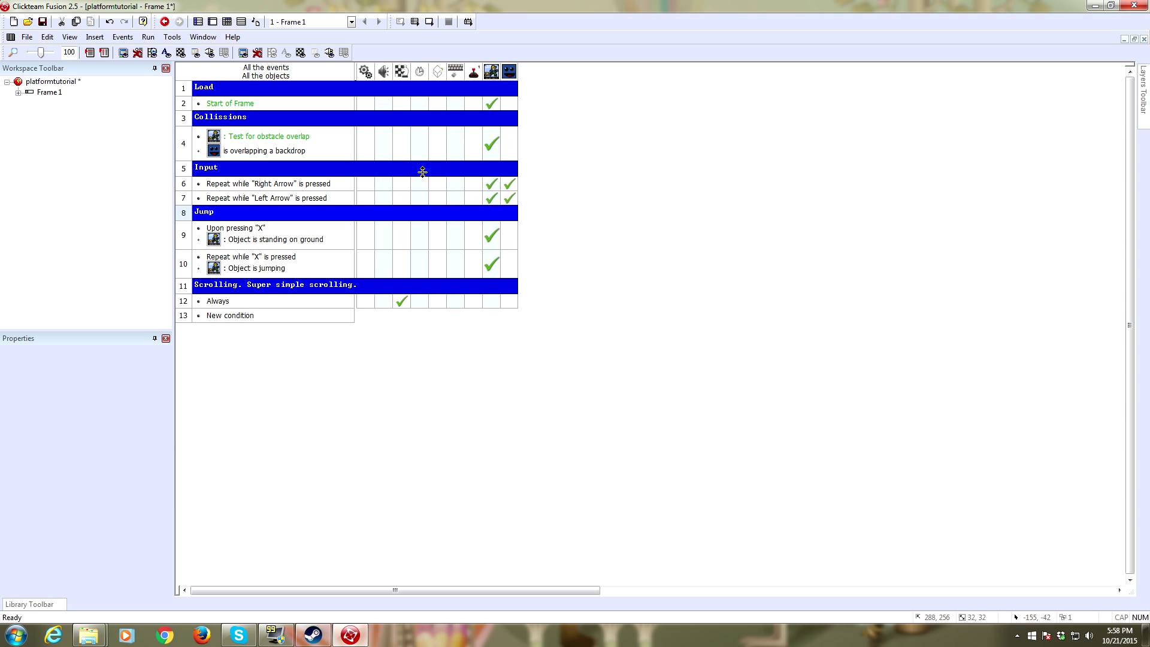
Step: Add a new event below Always with the condition that Player_Object is facing direction 0 (right)
{"action": "double_click", "coordinate": [249, 316]}
{"action": "right_click", "coordinate": [562, 261]}
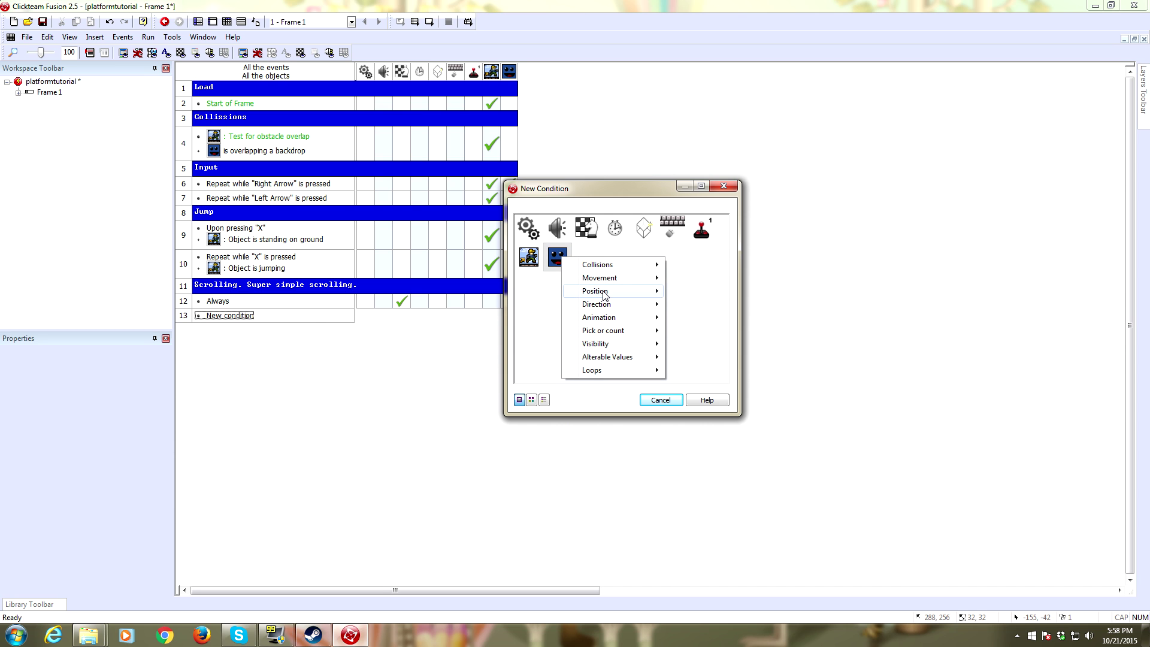
{"action": "mouse_move", "coordinate": [603, 295]}
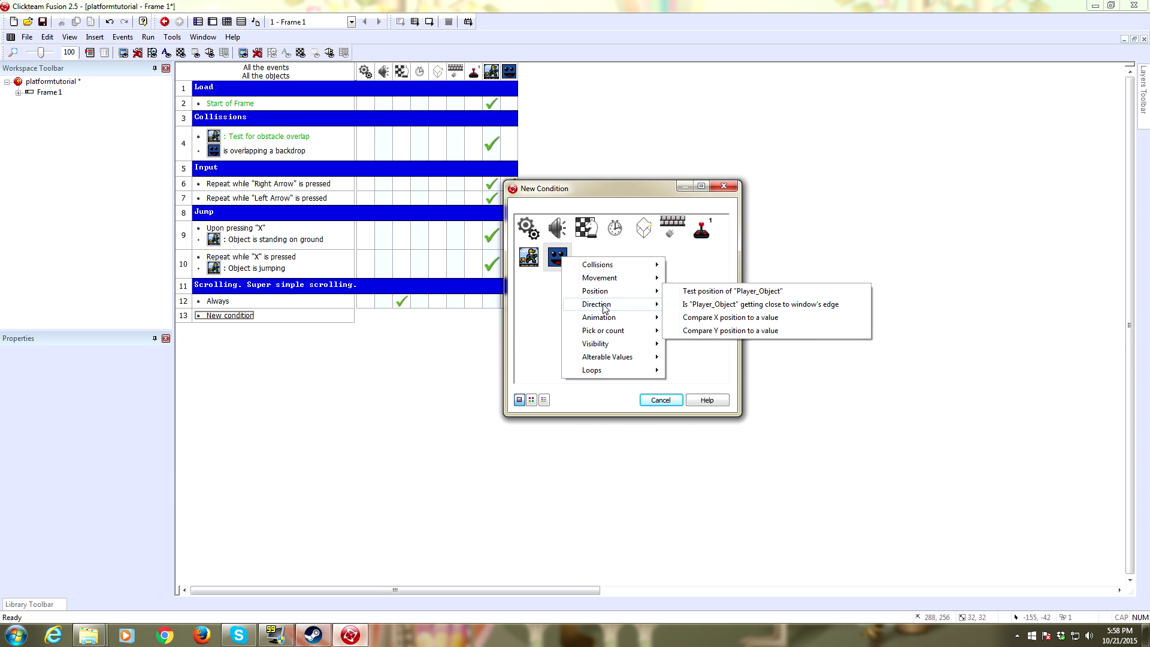
{"action": "left_click", "coordinate": [733, 304]}
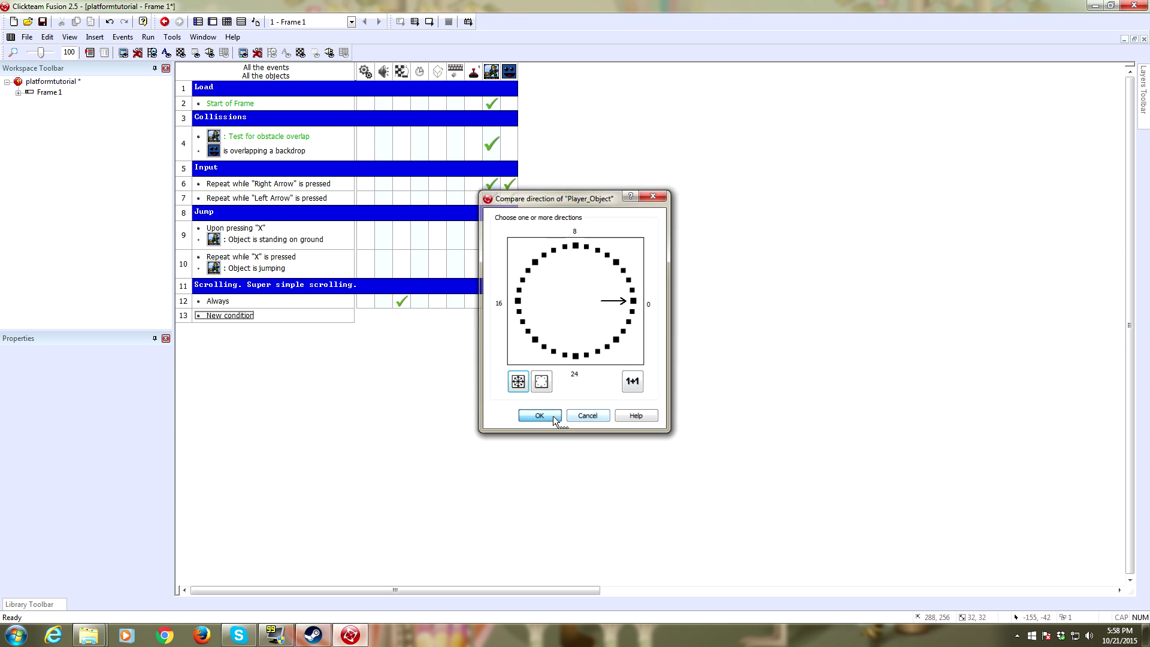
{"action": "left_click", "coordinate": [553, 417]}
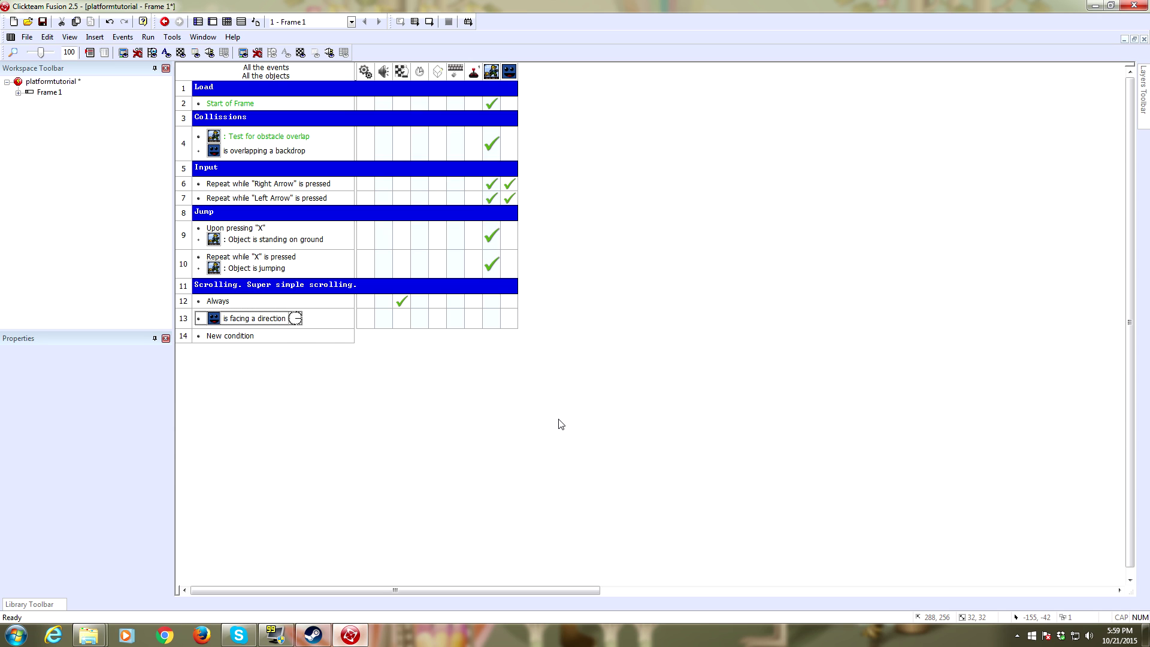
Step: Give the right-facing event a scrolling action that centres the window's horizontal position at X( "Player_Object" ) + 100
{"action": "left_click", "coordinate": [401, 318]}
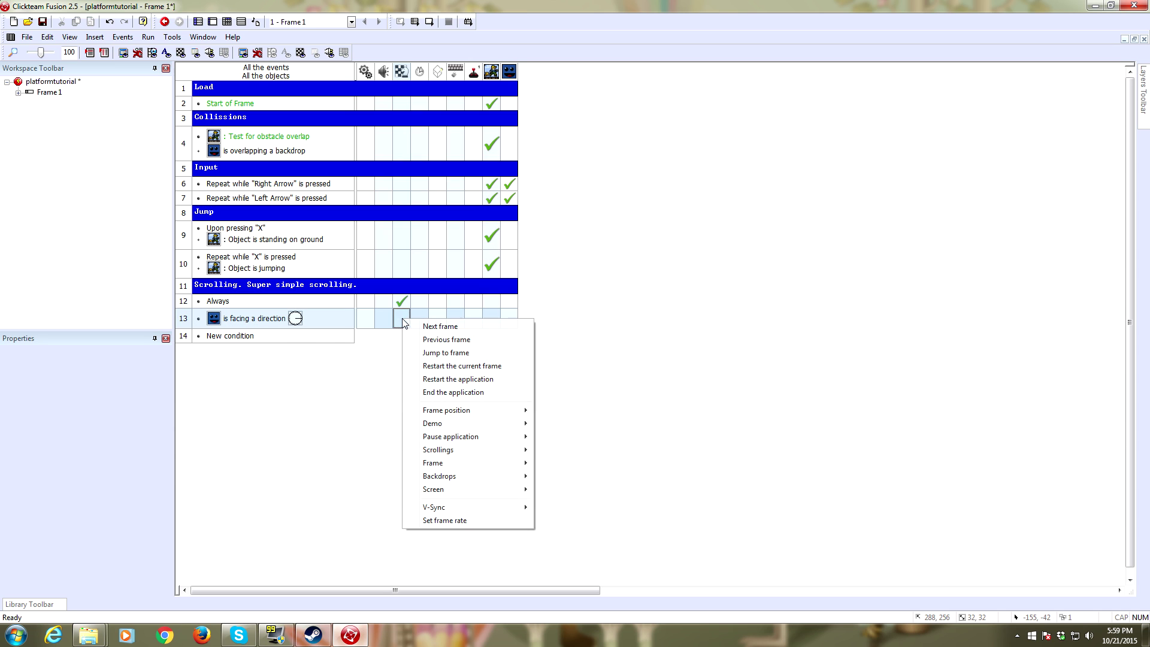
{"action": "mouse_move", "coordinate": [455, 427]}
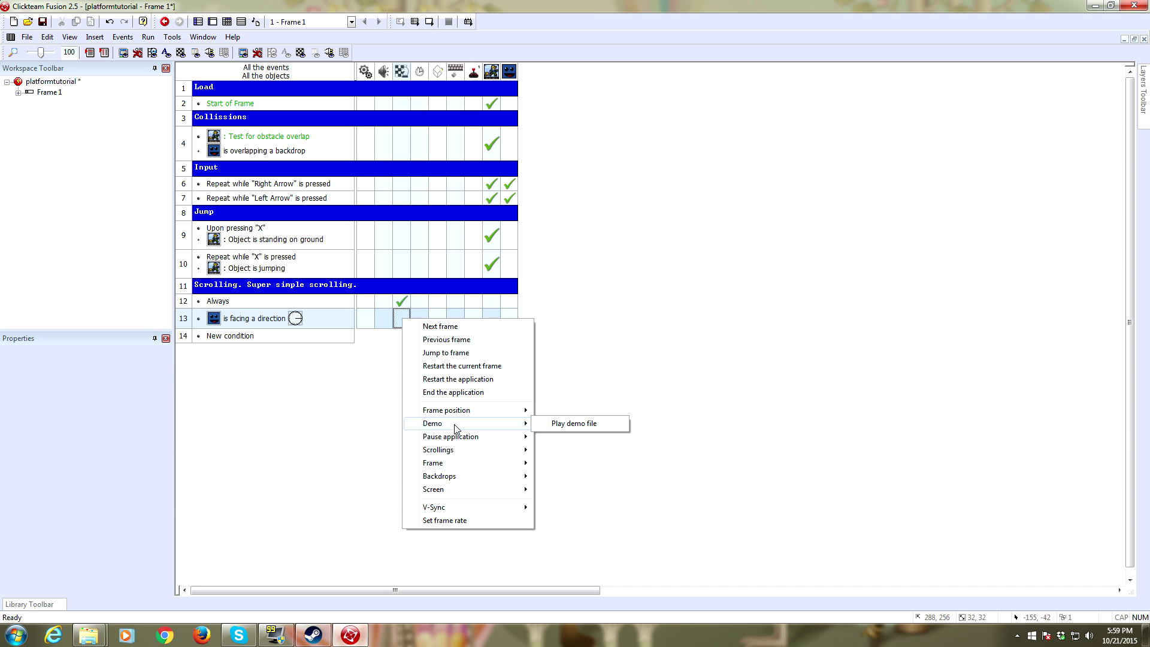
{"action": "mouse_move", "coordinate": [506, 451]}
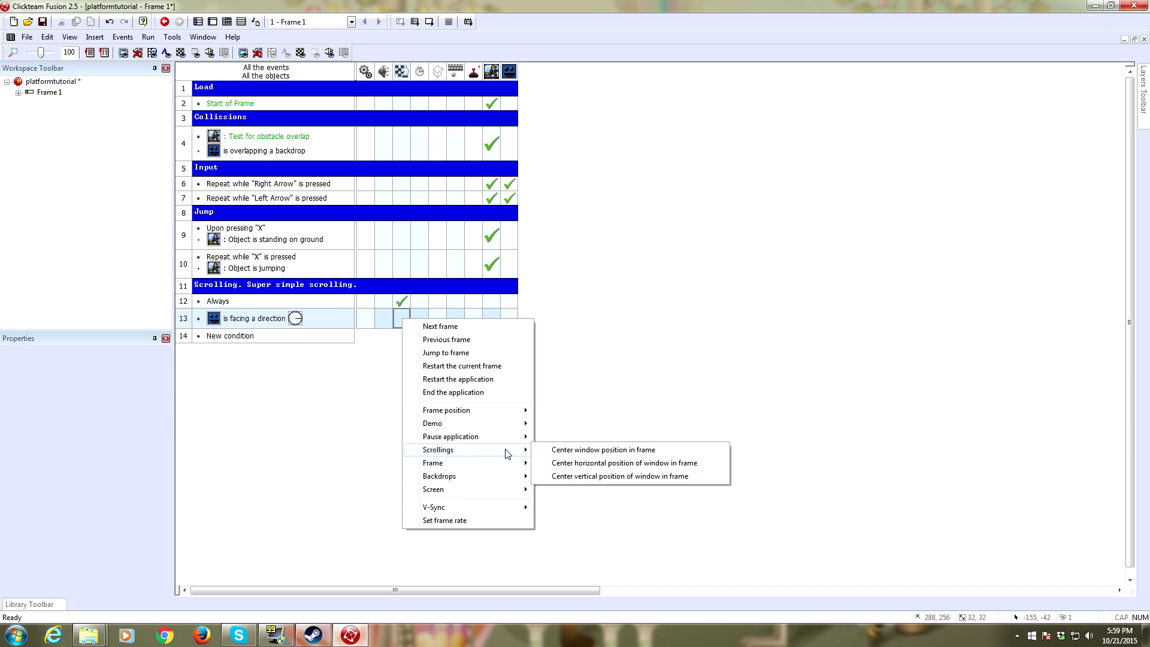
{"action": "left_click", "coordinate": [600, 464]}
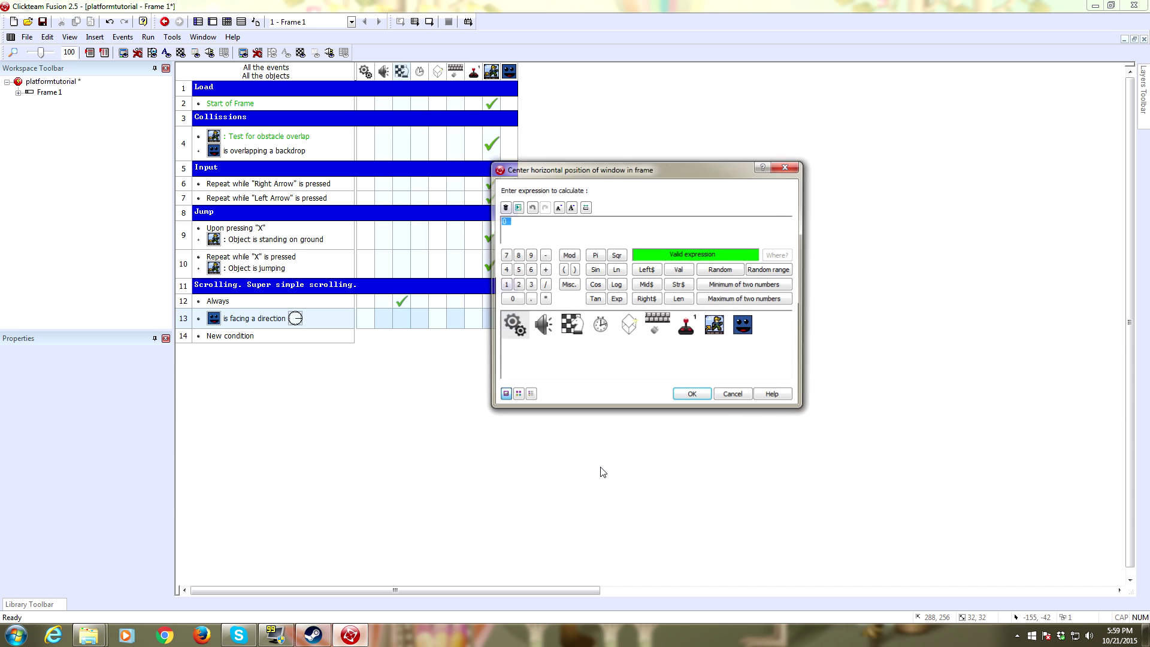
{"action": "left_click", "coordinate": [741, 337]}
{"action": "mouse_move", "coordinate": [770, 382]}
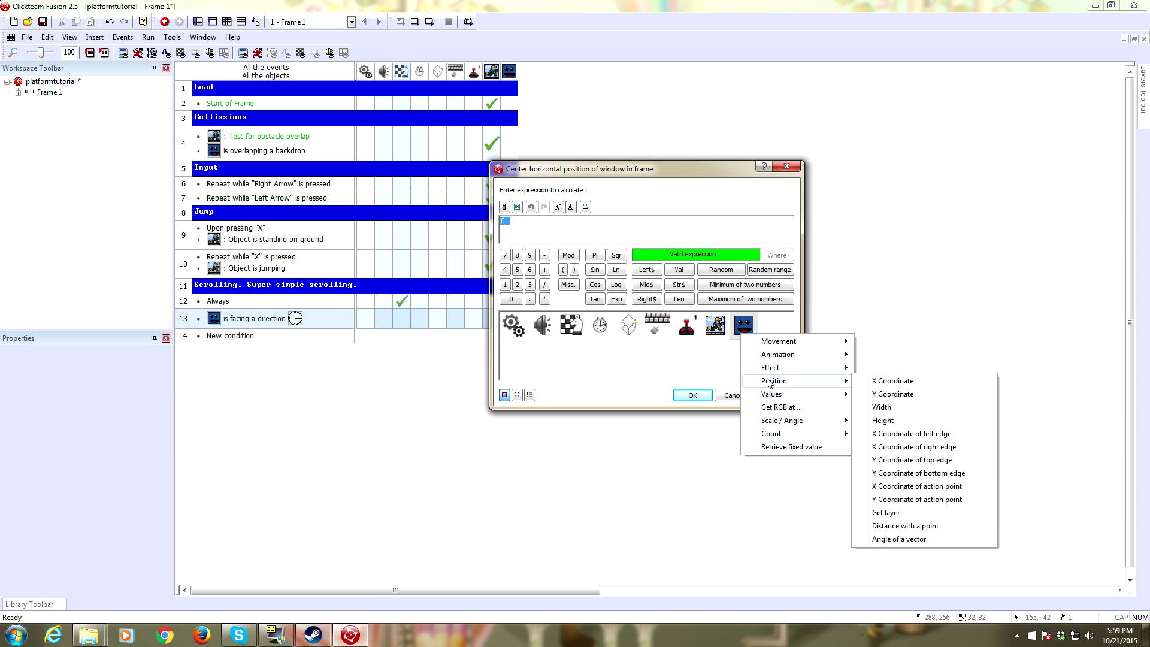
{"action": "left_click", "coordinate": [883, 381]}
{"action": "type", "text": "+"}
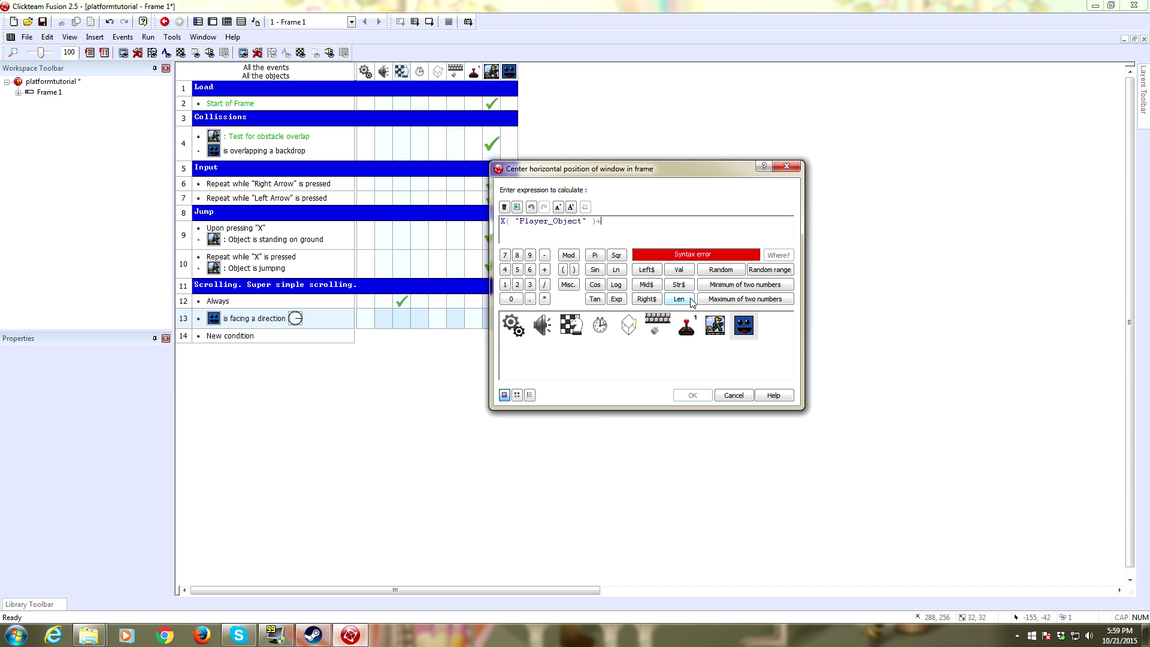
{"action": "type", "text": "100"}
{"action": "key", "text": "Return"}
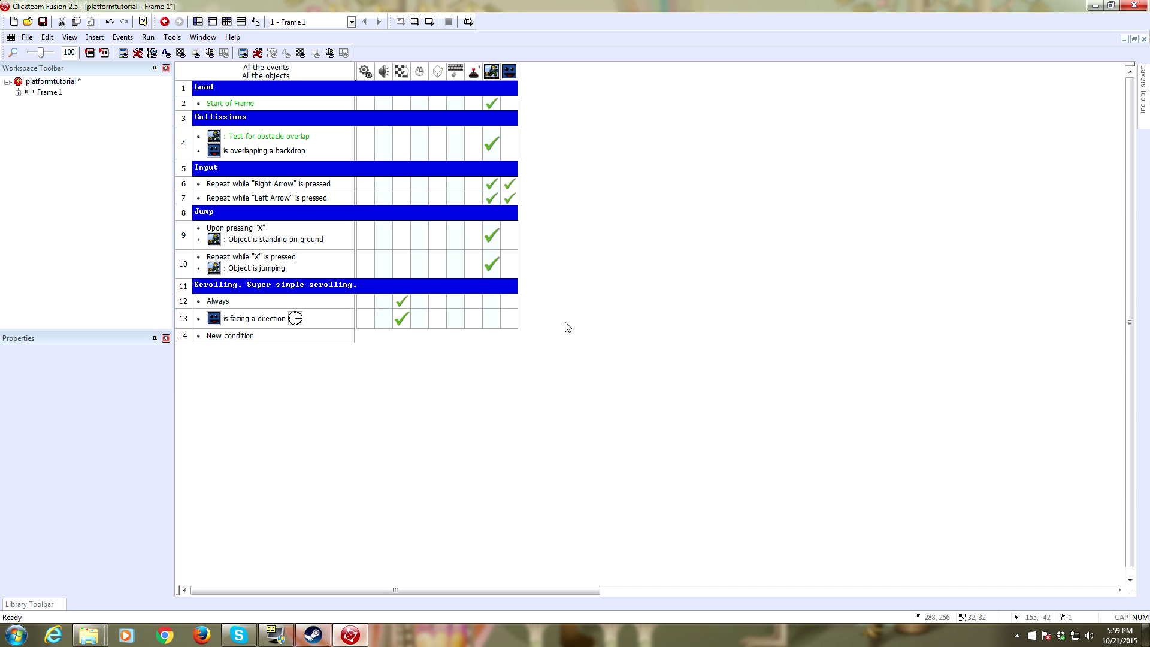
Step: Duplicate the right-facing event below itself and change the copy's compared direction to 16 (left)
{"action": "left_click", "coordinate": [186, 319]}
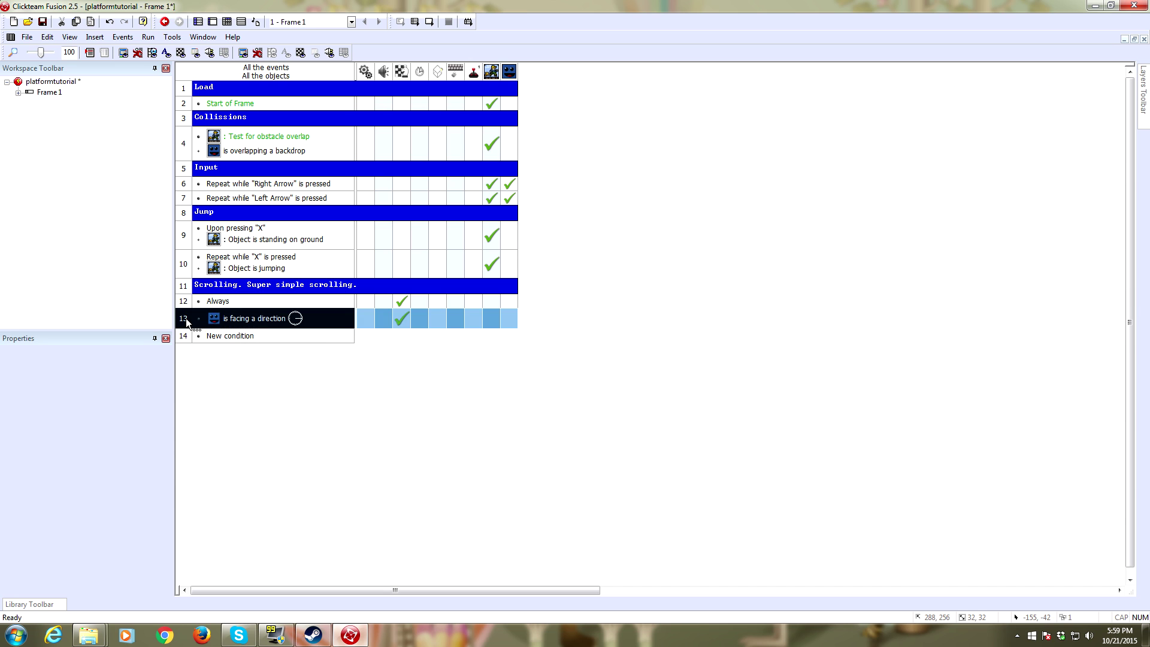
{"action": "left_click_drag", "start_coordinate": [186, 323], "coordinate": [189, 337], "text": "ctrl"}
{"action": "double_click", "coordinate": [261, 339]}
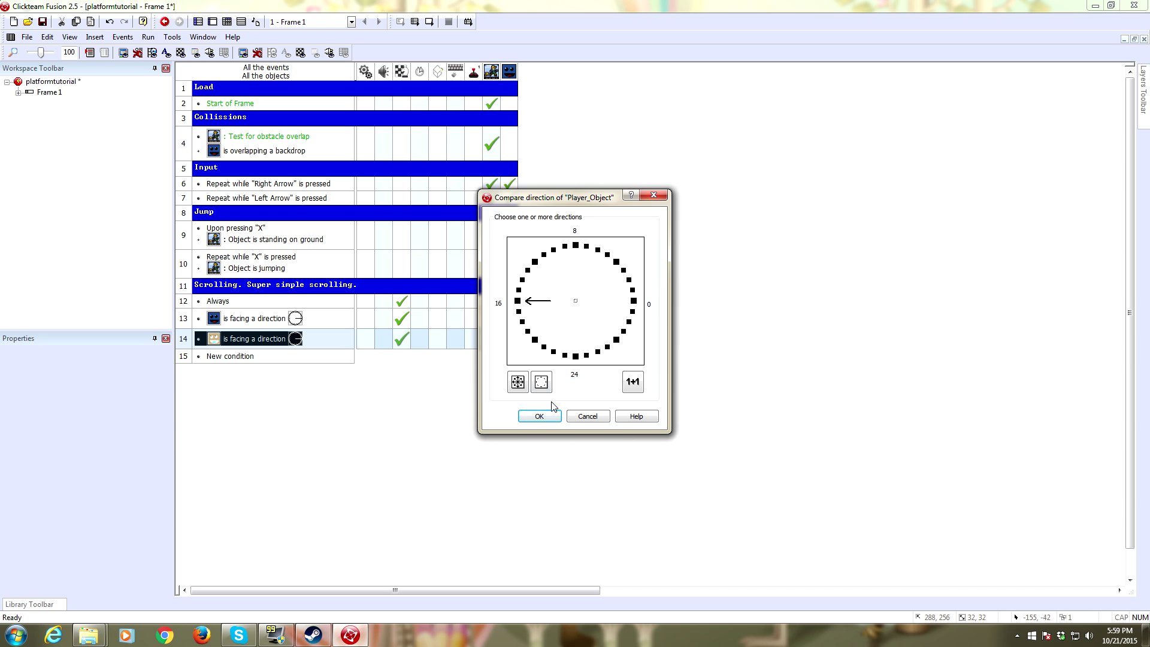
{"action": "left_click", "coordinate": [546, 418]}
Step: Change the left-facing event's horizontal centring expression to X( "Player_Object" ) - 100 and return to the event editor
{"action": "double_click", "coordinate": [401, 339]}
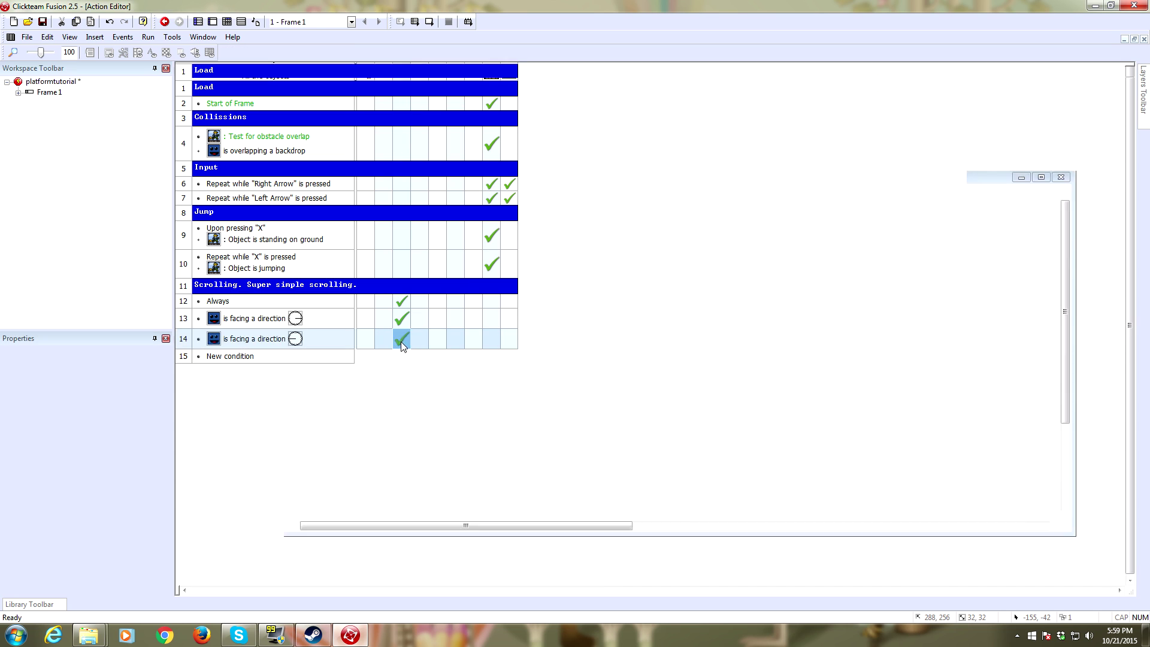
{"action": "double_click", "coordinate": [249, 73]}
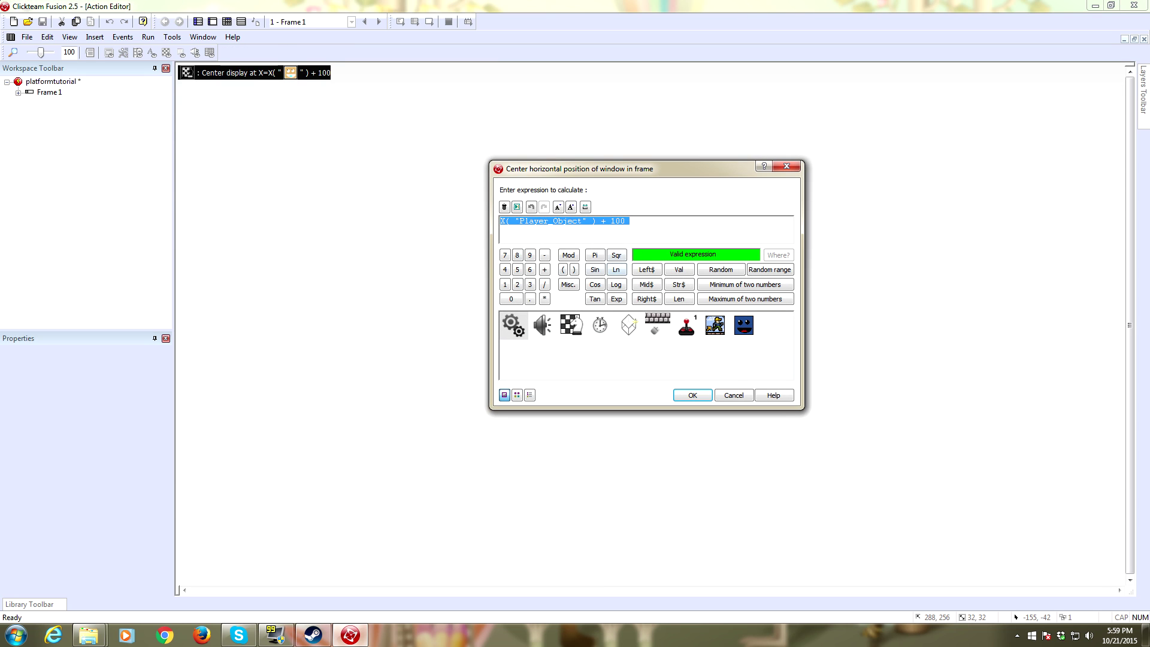
{"action": "left_click", "coordinate": [625, 221]}
{"action": "key", "text": "Left"}
{"action": "key", "text": "Left"}
{"action": "key", "text": "Left"}
{"action": "key", "text": "Left"}
{"action": "key", "text": "BackSpace"}
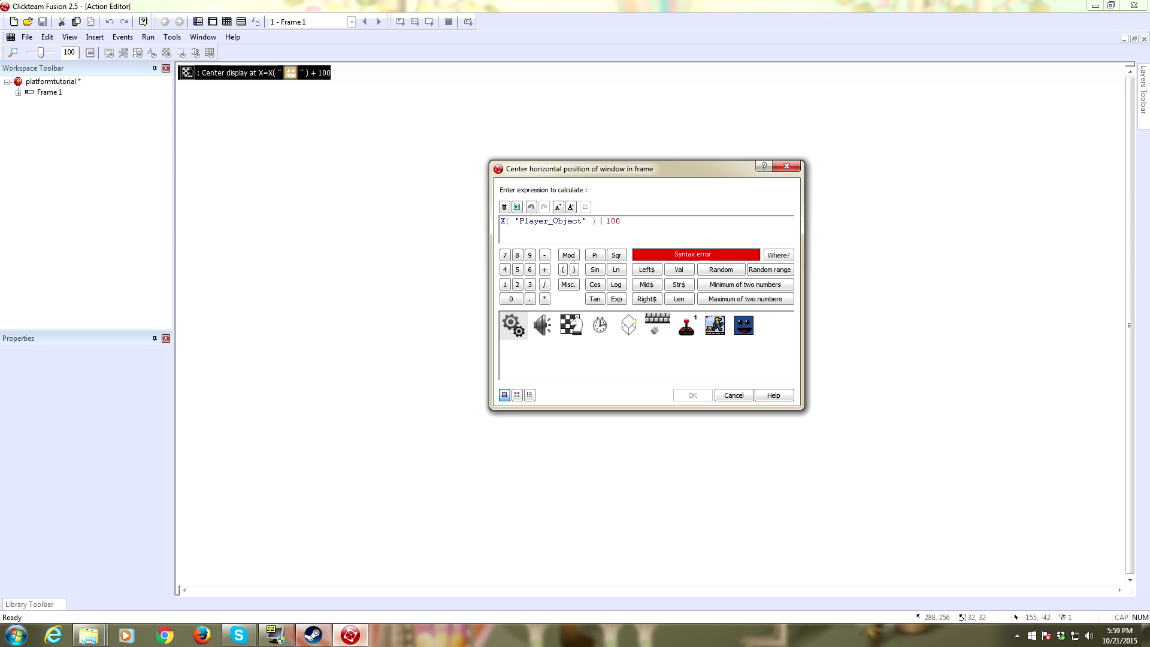
{"action": "type", "text": "*"}
{"action": "key", "text": "BackSpace"}
{"action": "type", "text": "-"}
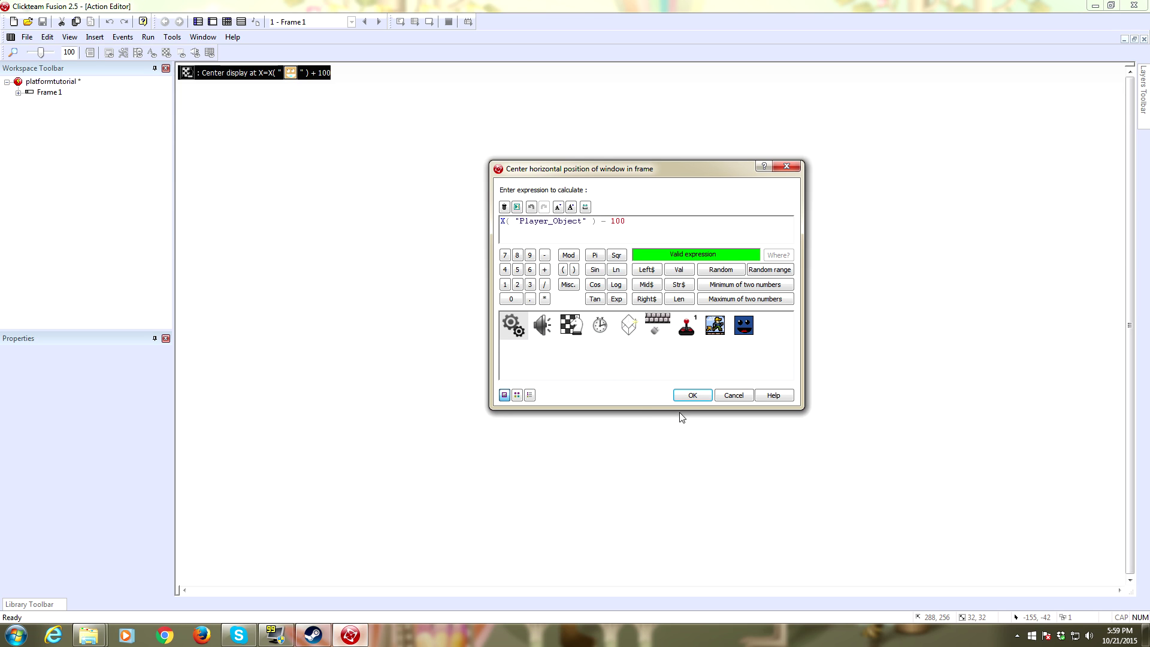
{"action": "left_click", "coordinate": [691, 395]}
{"action": "left_click", "coordinate": [227, 22]}
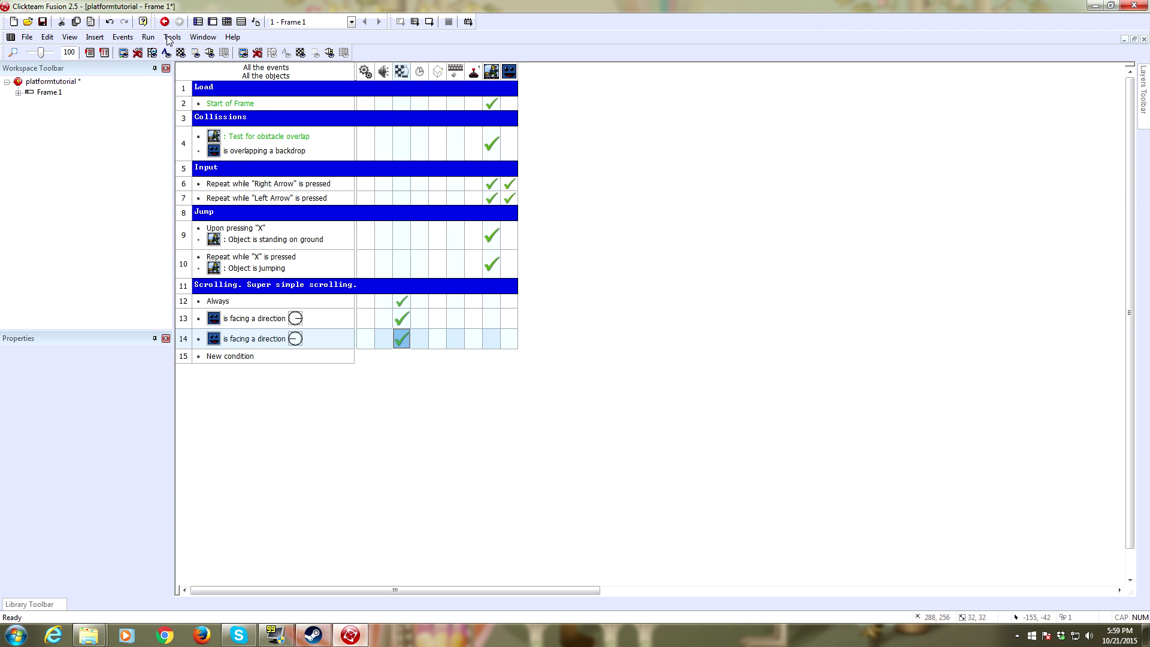
Step: Run the frame and test the direction-based scrolling by walking the player both ways and jumping, and close the preview
{"action": "left_click", "coordinate": [148, 36]}
{"action": "left_click", "coordinate": [171, 64]}
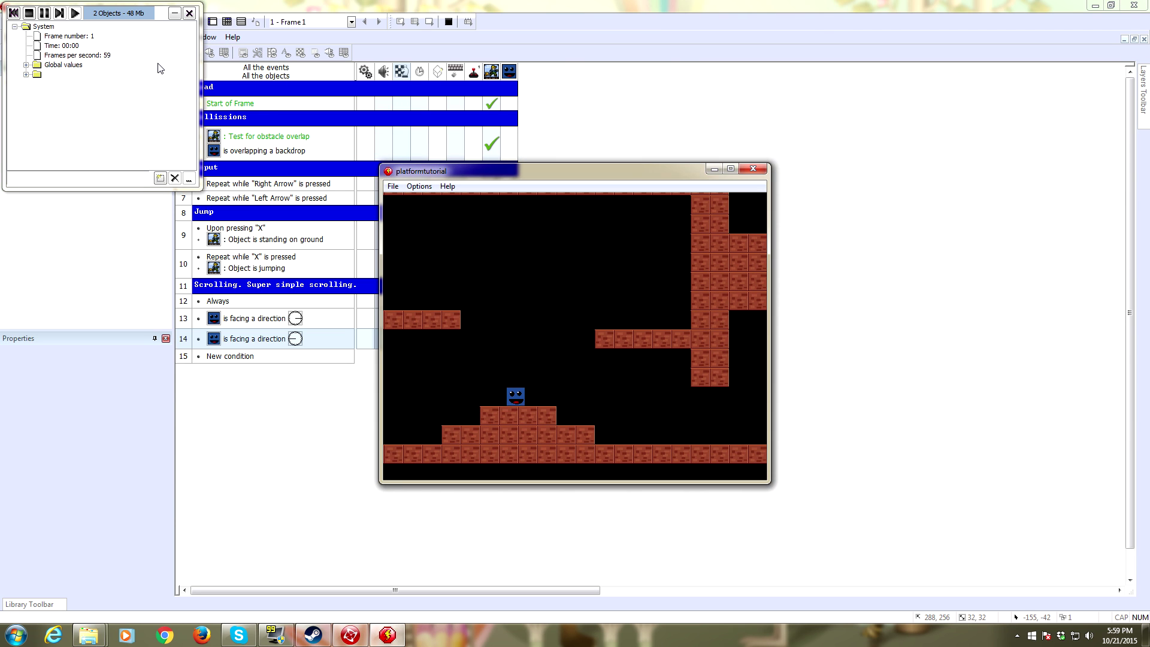
{"action": "key", "text": "Right"}
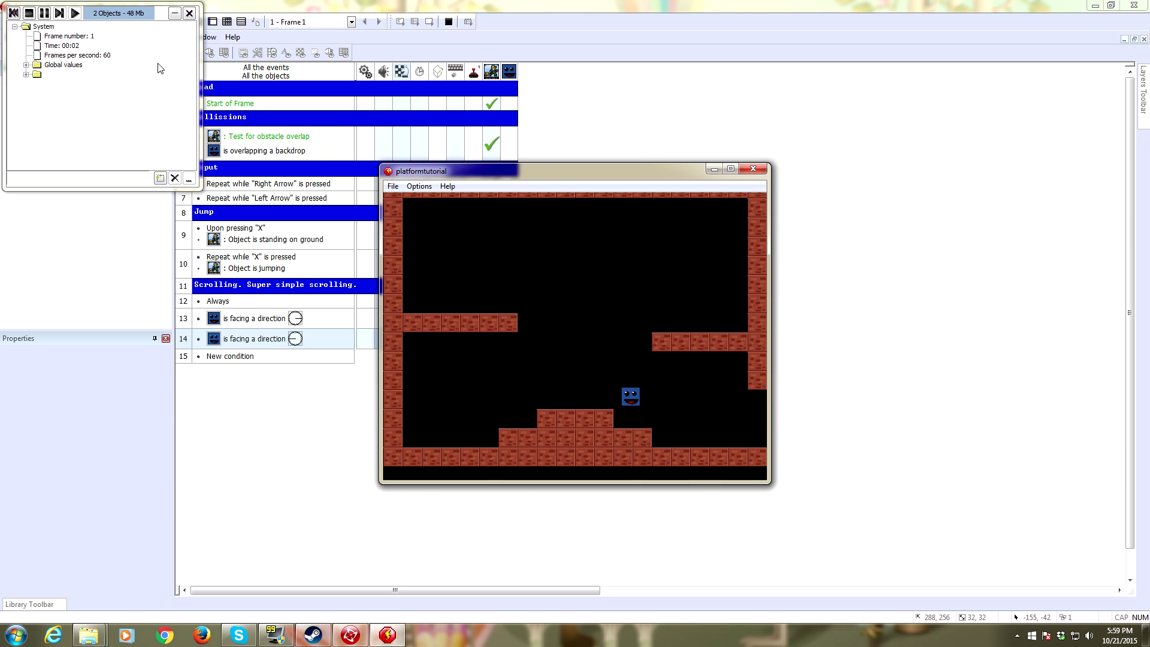
{"action": "key", "text": "Right"}
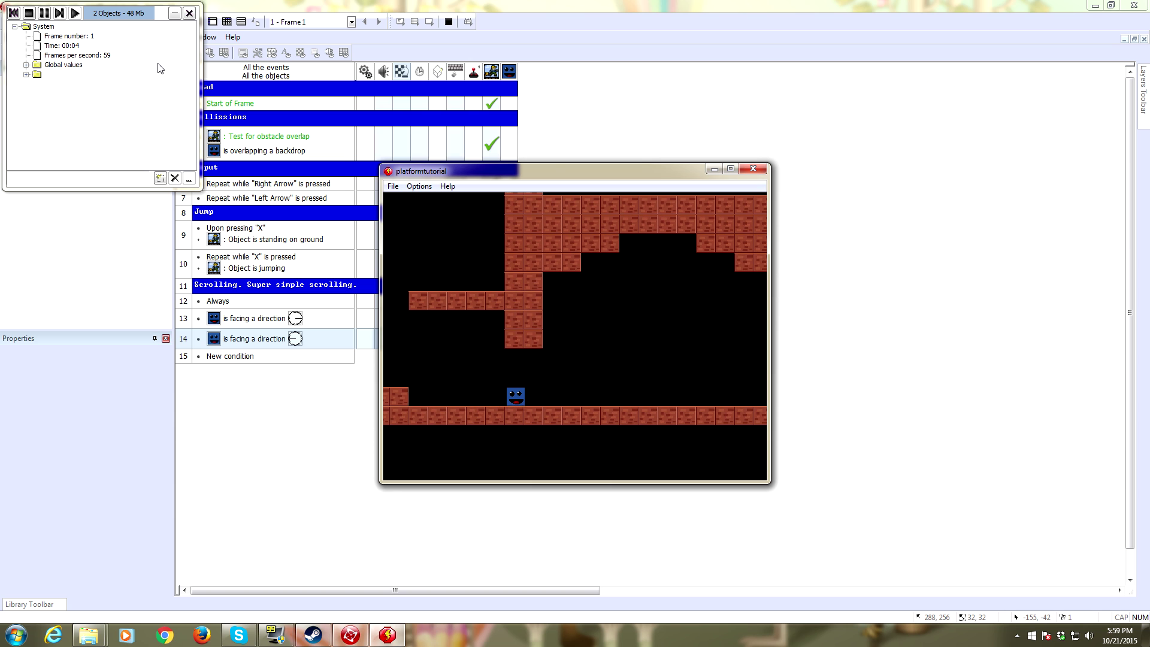
{"action": "key", "text": "Left"}
{"action": "key", "text": "Right"}
{"action": "key", "text": "Left"}
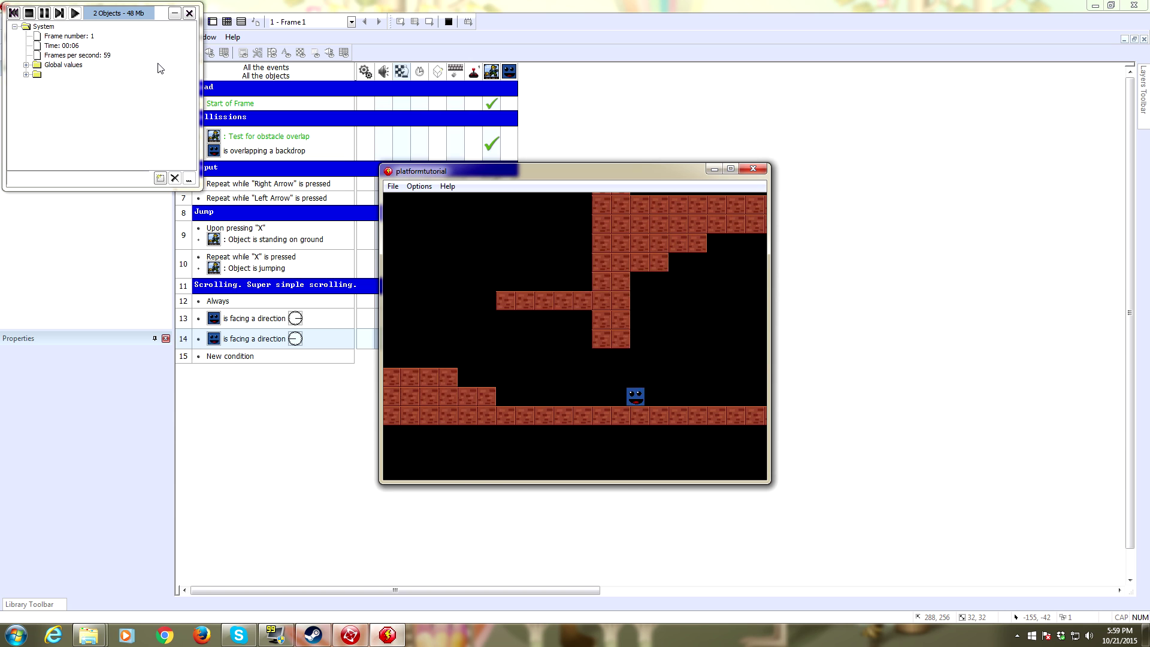
{"action": "key", "text": "Right"}
{"action": "key", "text": "Left"}
{"action": "key", "text": "Right"}
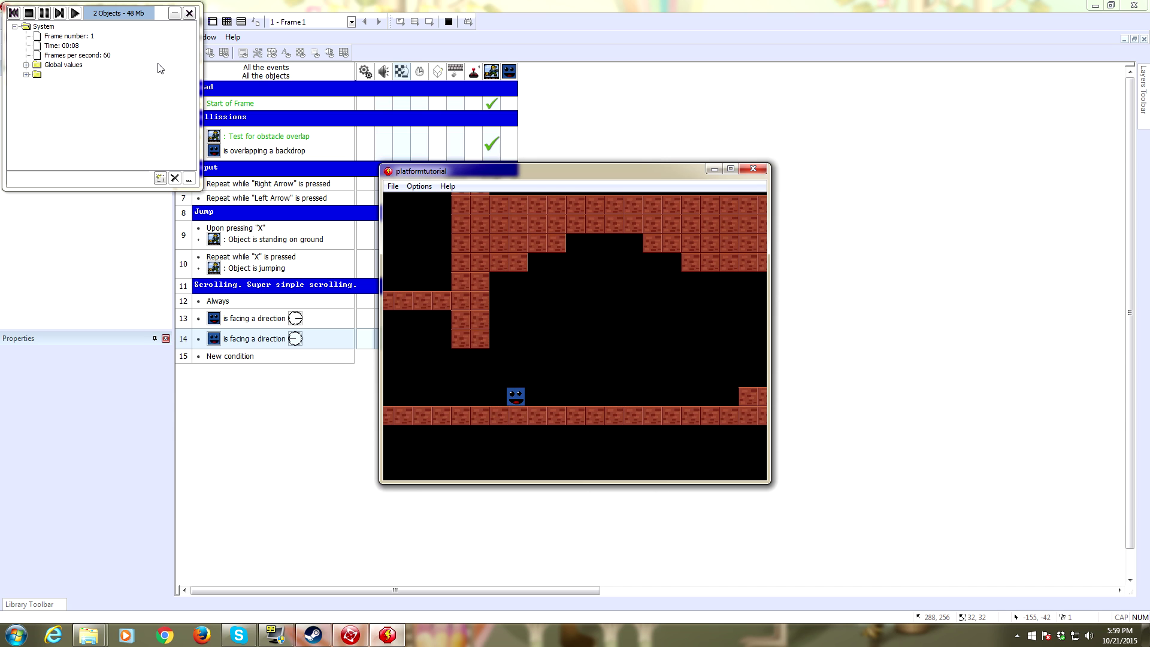
{"action": "key", "text": "Right"}
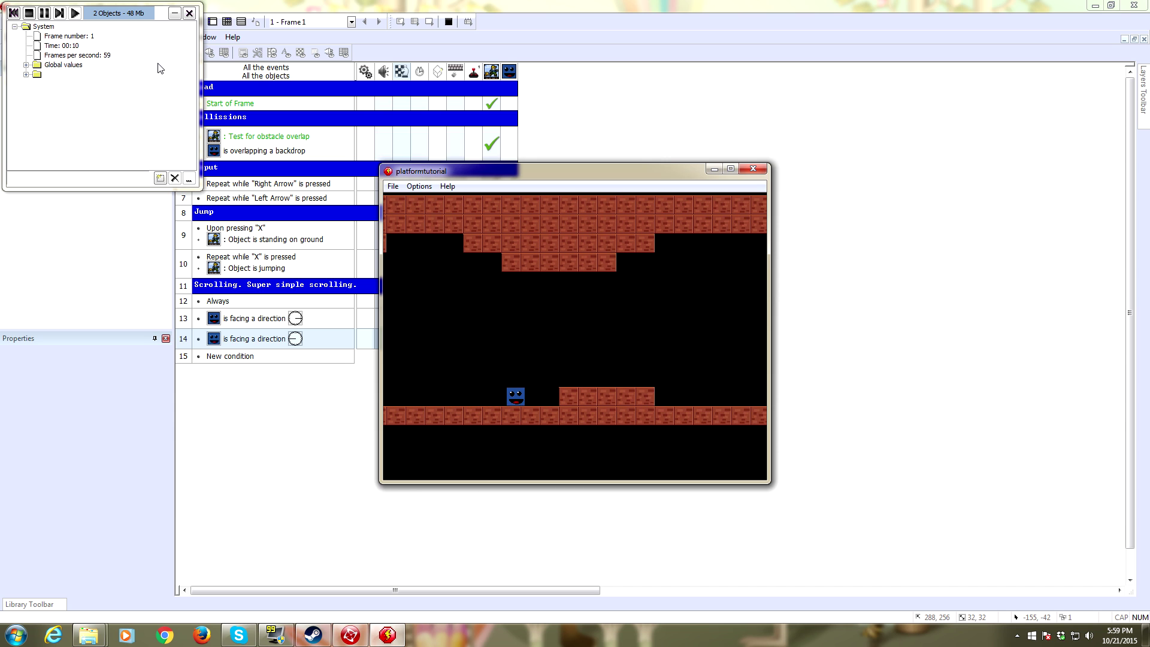
{"action": "key", "text": "x"}
{"action": "key", "text": "Right"}
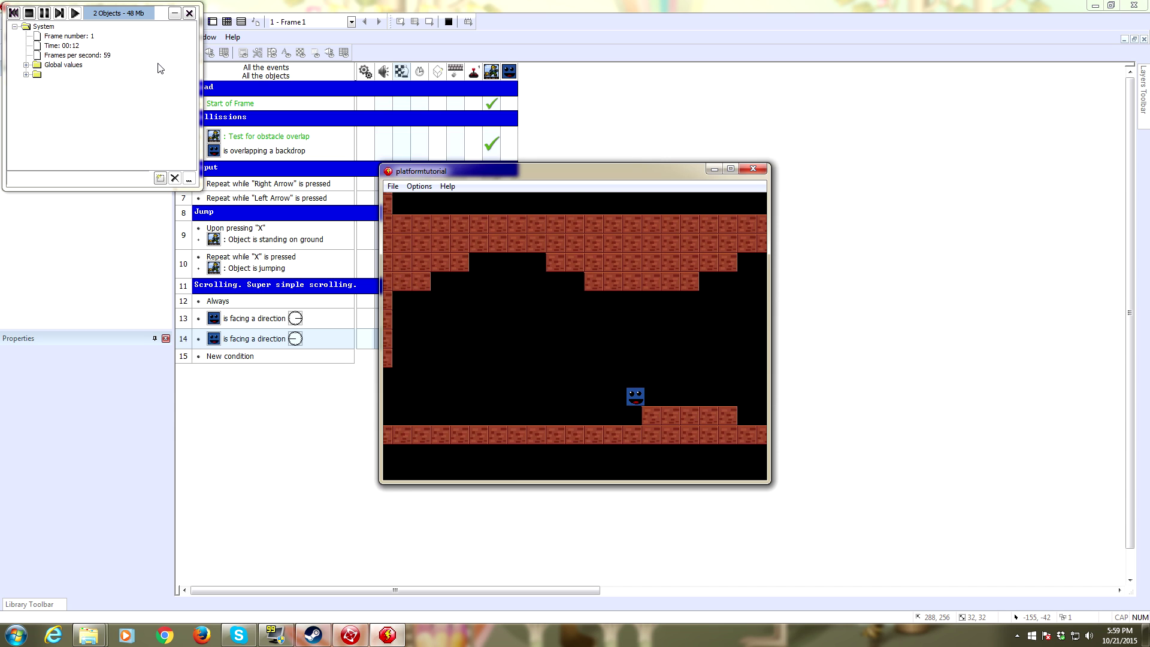
{"action": "key", "text": "Left"}
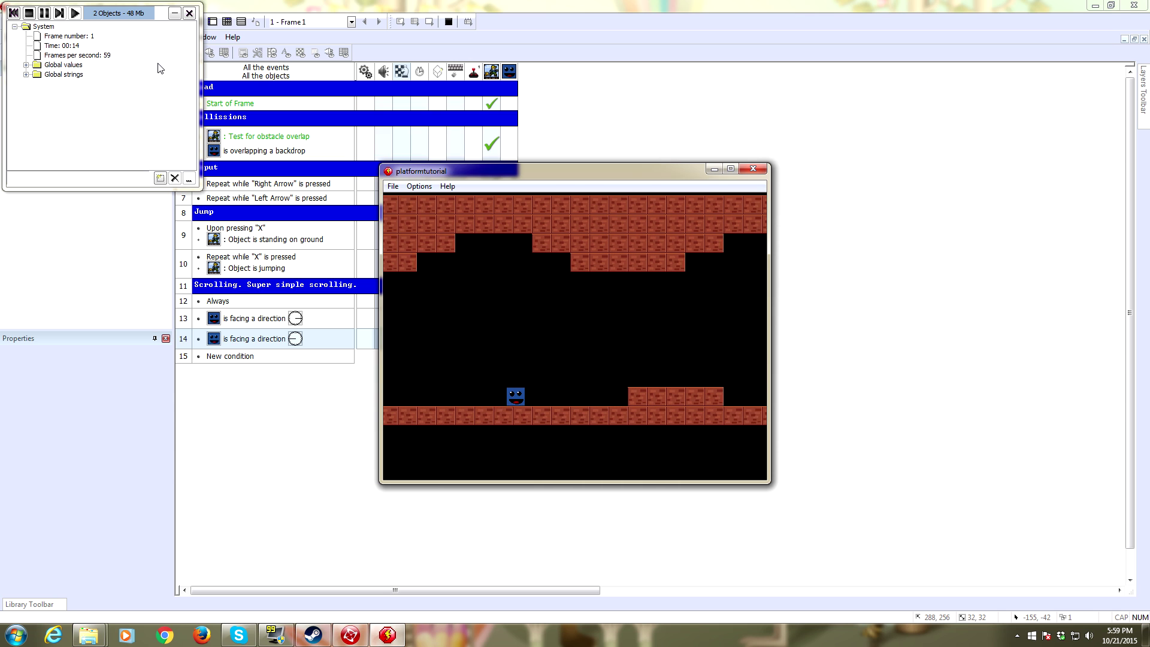
{"action": "key", "text": "Left"}
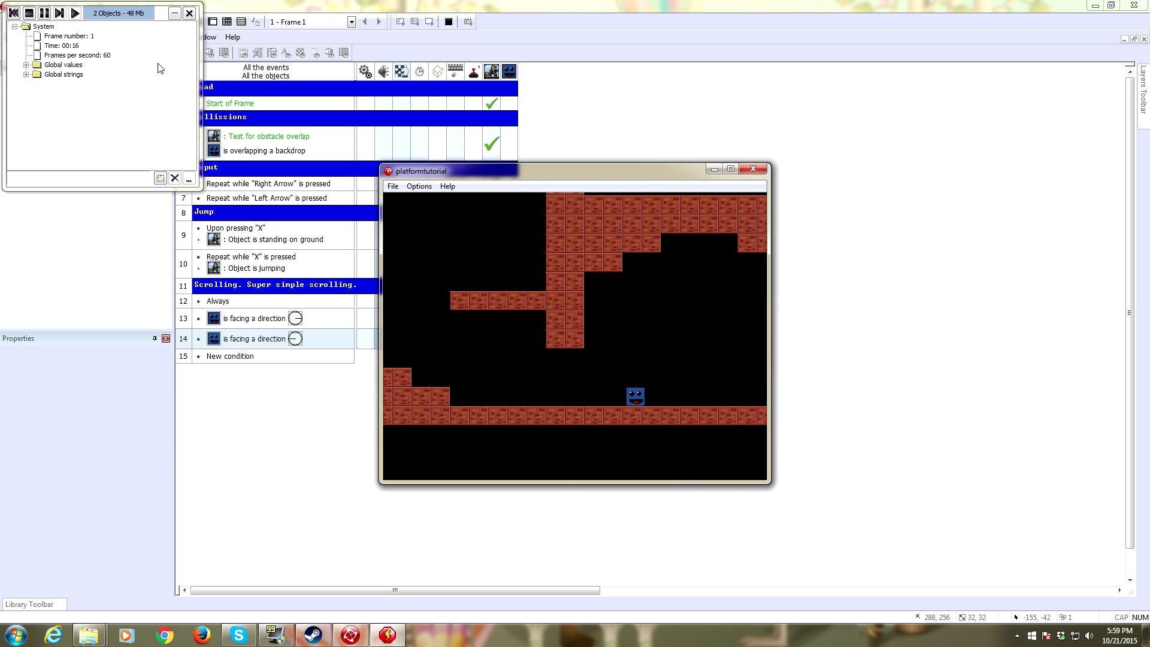
{"action": "key", "text": "Left"}
{"action": "key", "text": "Right"}
{"action": "key", "text": "Left"}
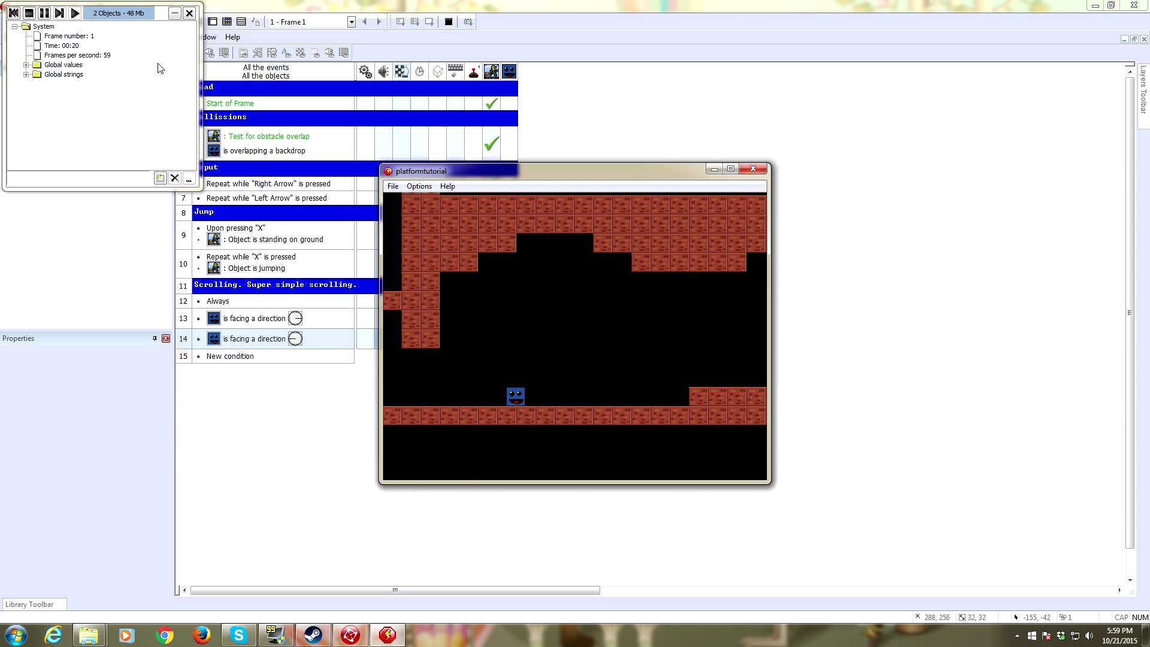
{"action": "key", "text": "Right"}
{"action": "left_click", "coordinate": [752, 169]}
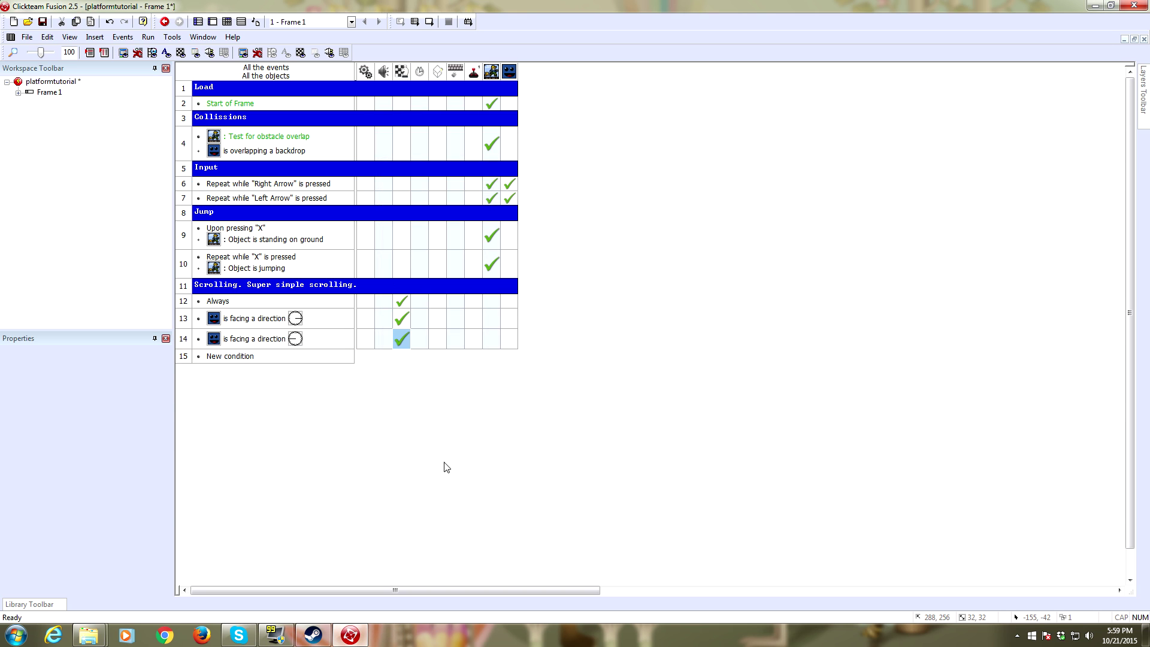
Step: Set the right-facing event's horizontal window centring expression to X( "Player_Object" ) + 50
{"action": "right_click", "coordinate": [397, 311]}
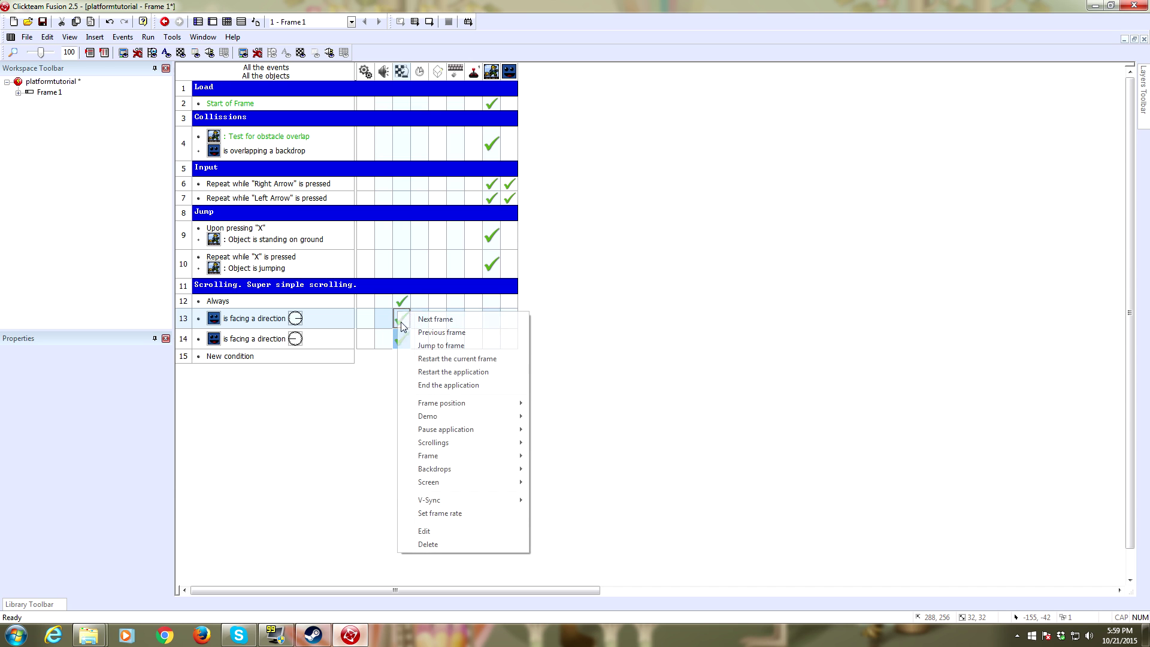
{"action": "left_click", "coordinate": [466, 531]}
{"action": "key", "text": "BackSpace"}
{"action": "key", "text": "BackSpace"}
{"action": "key", "text": "BackSpace"}
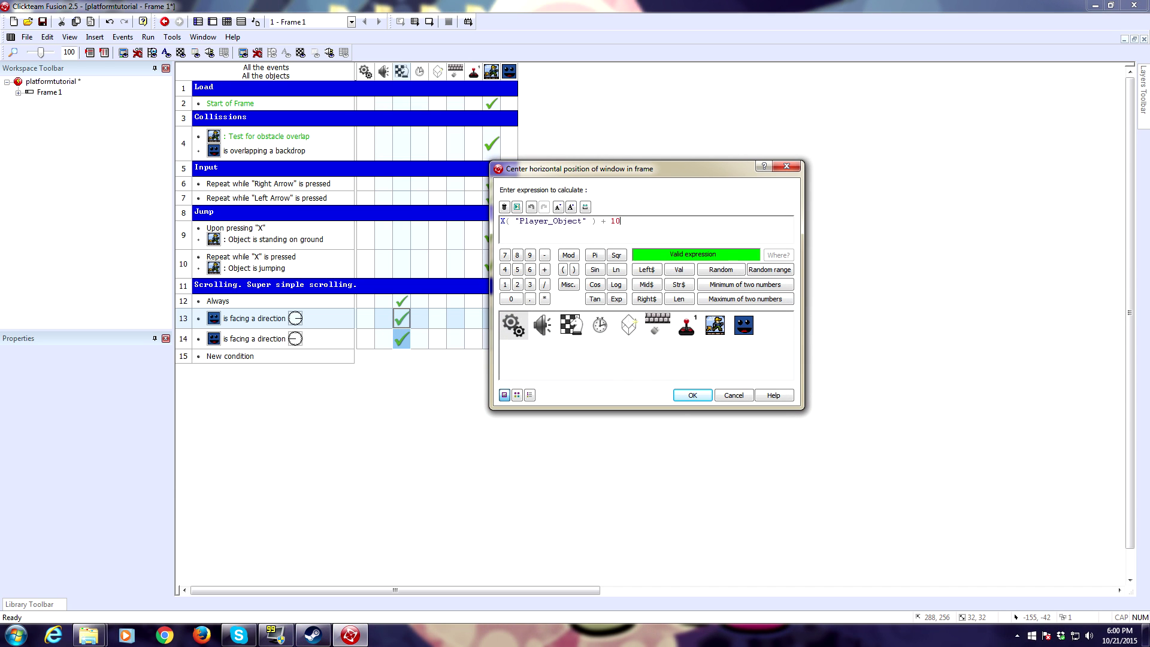
{"action": "type", "text": "50"}
{"action": "key", "text": "Return"}
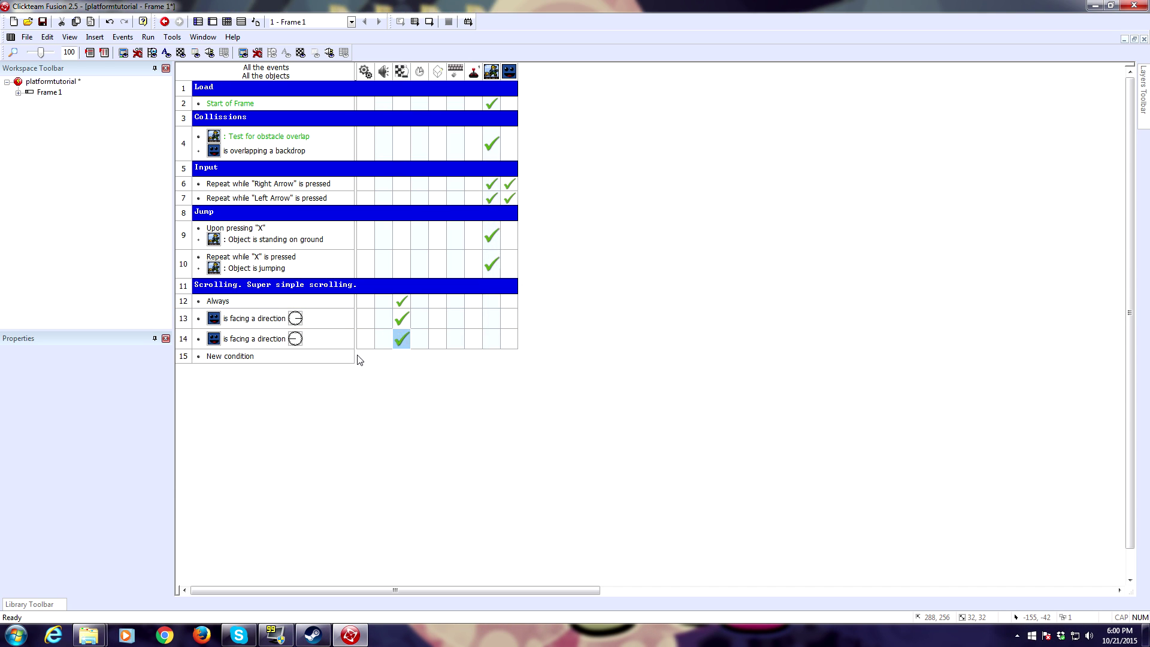
Step: Reduce the offset subtracted from X( "Player_Object" ) in the left-facing event's horizontal window centring expression
{"action": "right_click", "coordinate": [397, 340]}
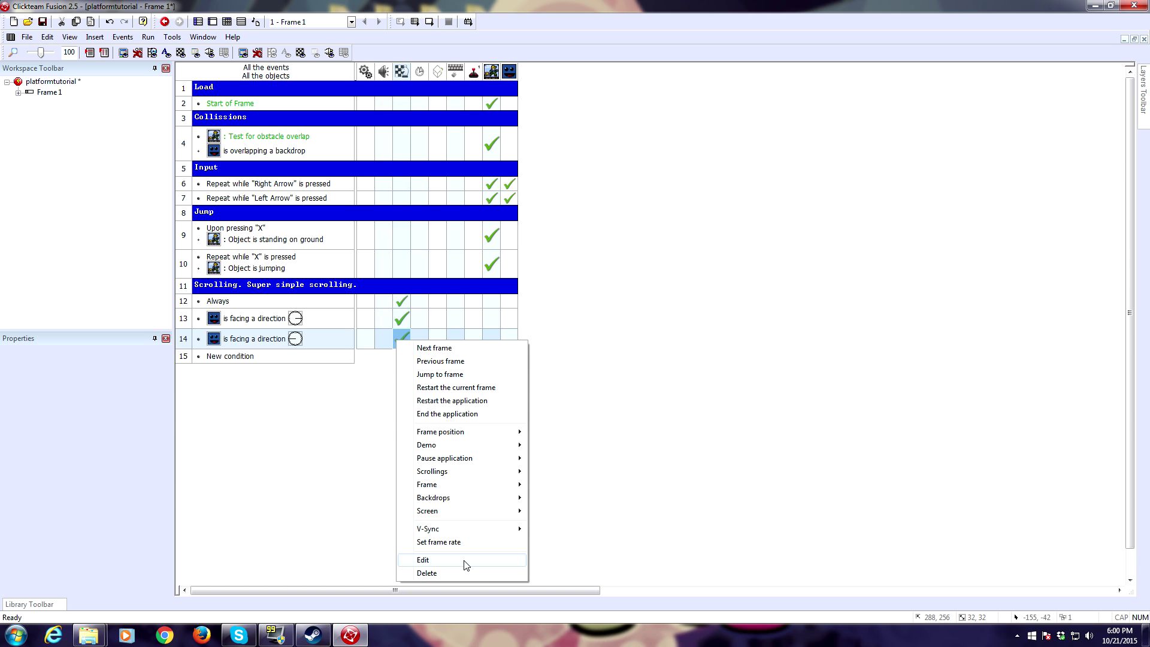
{"action": "left_click", "coordinate": [484, 561]}
{"action": "left_click", "coordinate": [629, 221]}
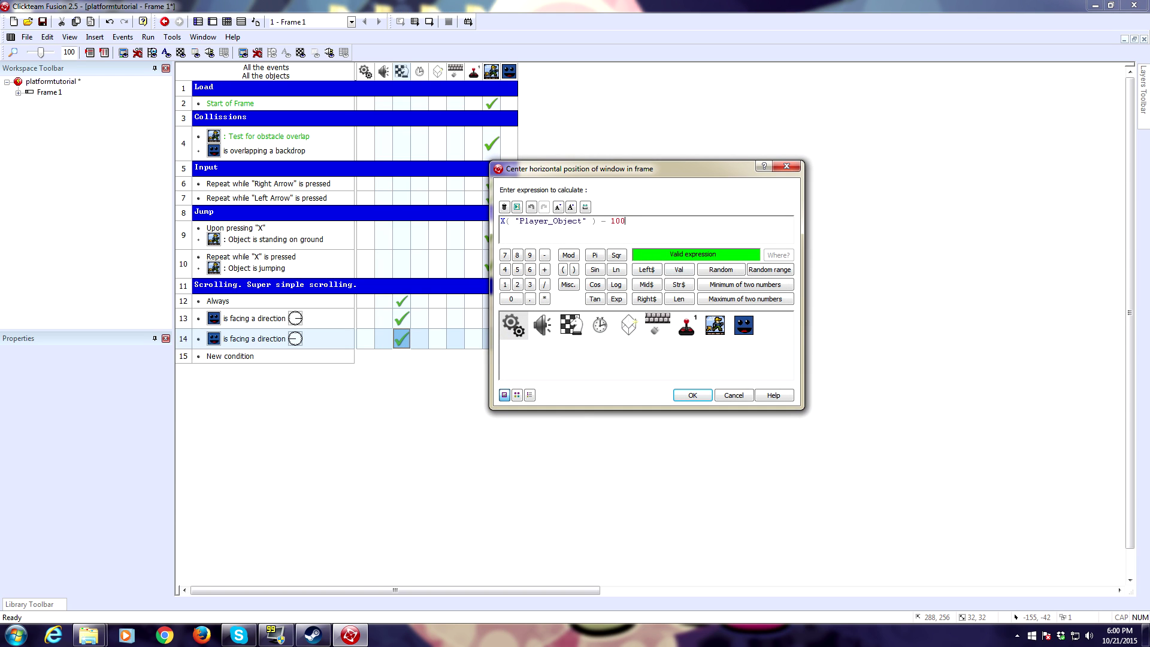
{"action": "key", "text": "BackSpace"}
{"action": "key", "text": "BackSpace"}
{"action": "key", "text": "BackSpace"}
{"action": "type", "text": "3"}
{"action": "key", "text": "Return"}
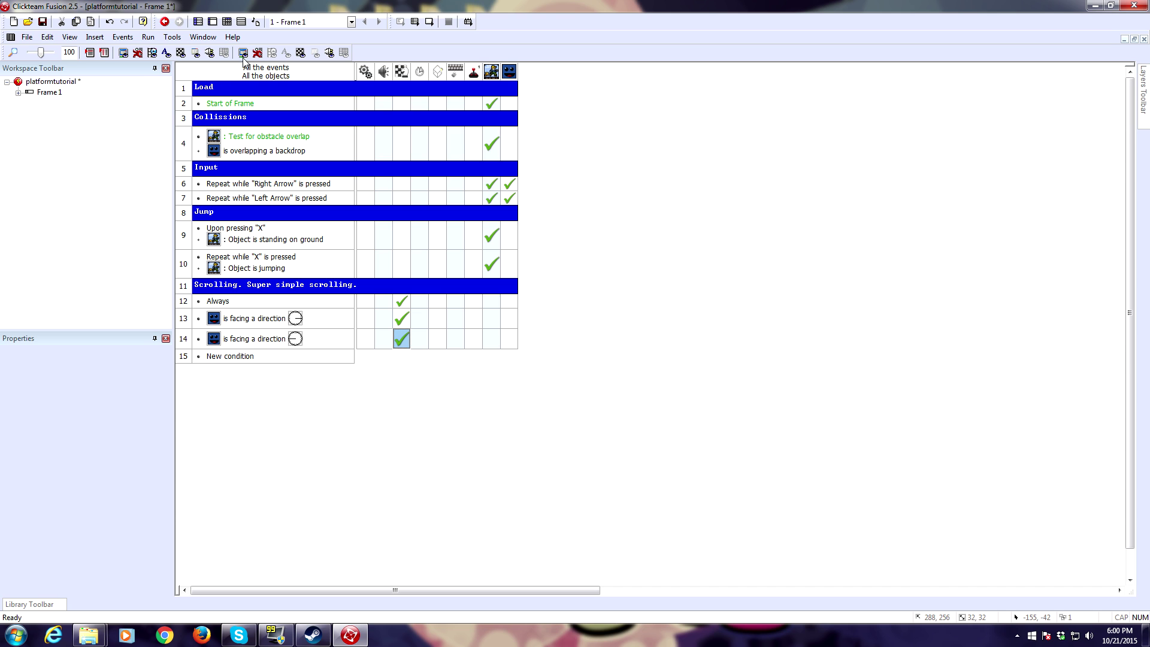
Step: Run the frame and walk the player to the right to check the reduced scrolling offset, and close the preview
{"action": "left_click", "coordinate": [148, 36]}
{"action": "left_click", "coordinate": [159, 60]}
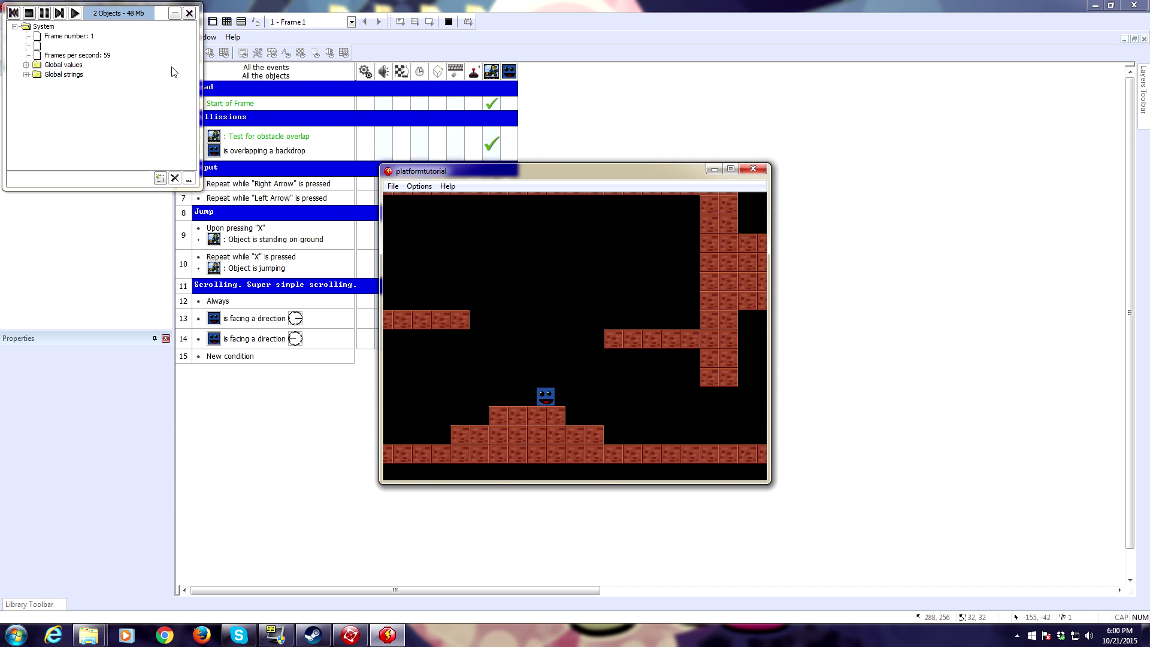
{"action": "key", "text": "Right"}
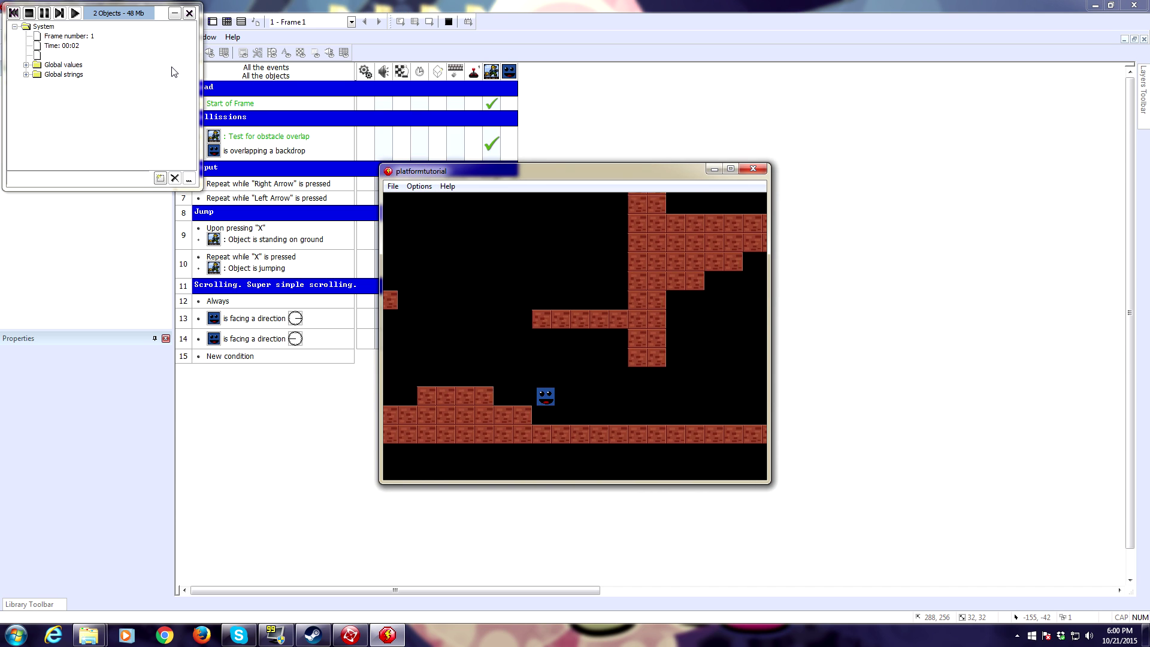
{"action": "key", "text": "Right"}
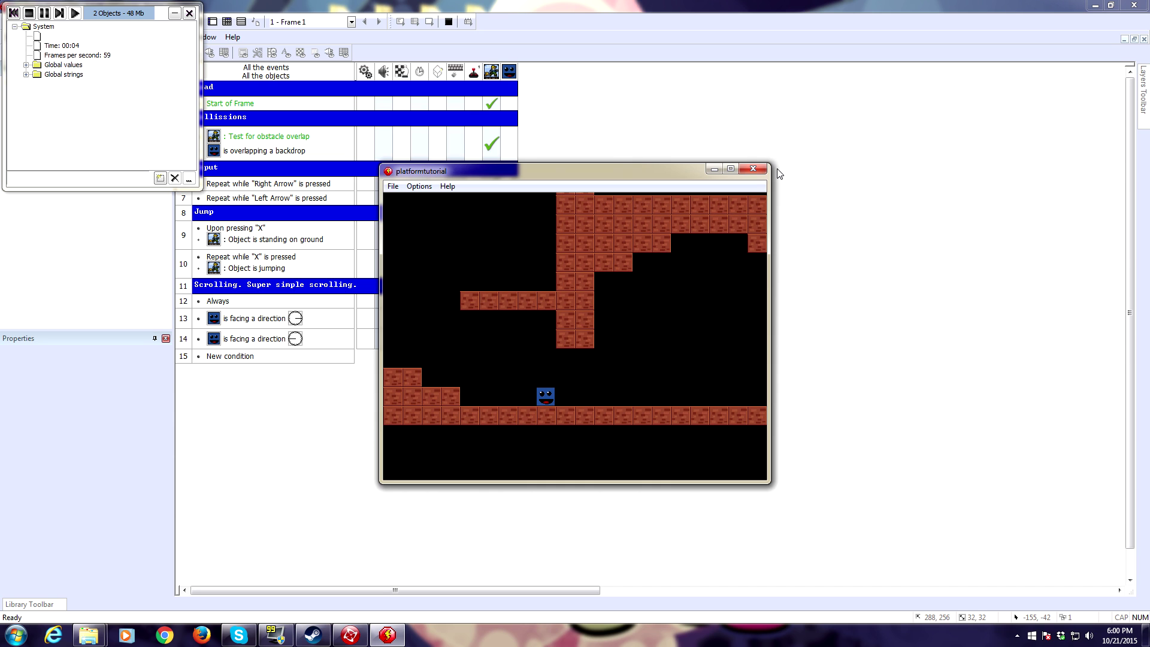
{"action": "left_click", "coordinate": [752, 168]}
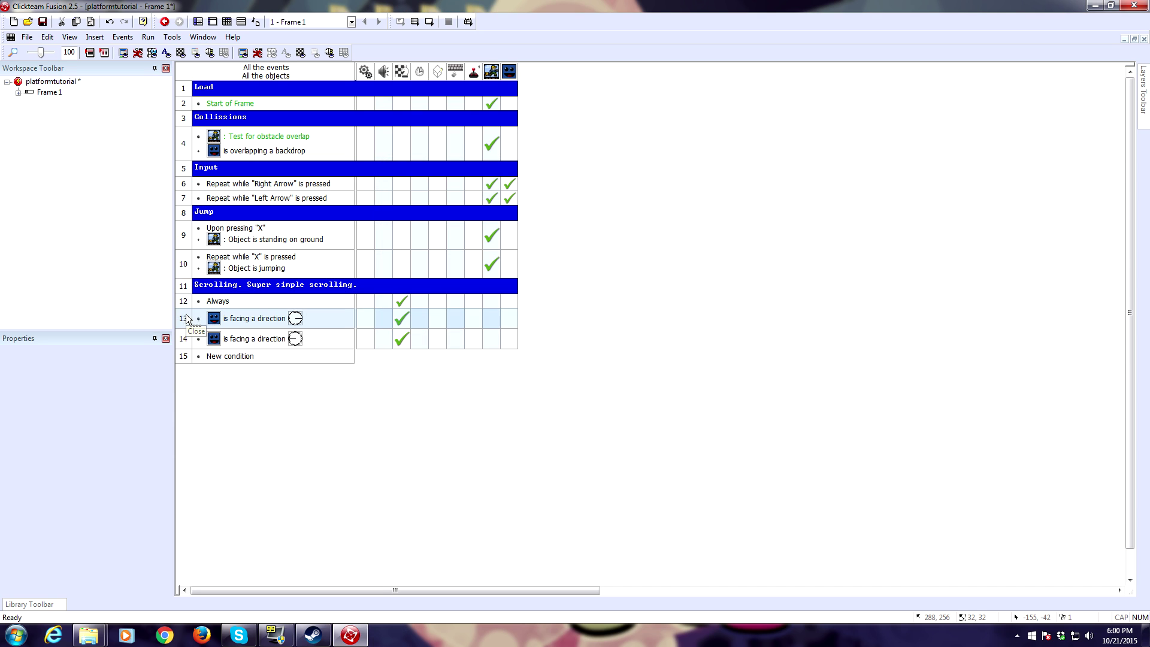
{"action": "left_click", "coordinate": [187, 318]}
{"action": "left_click", "coordinate": [391, 428]}
{"action": "left_click_drag", "start_coordinate": [184, 334], "coordinate": [194, 355]}
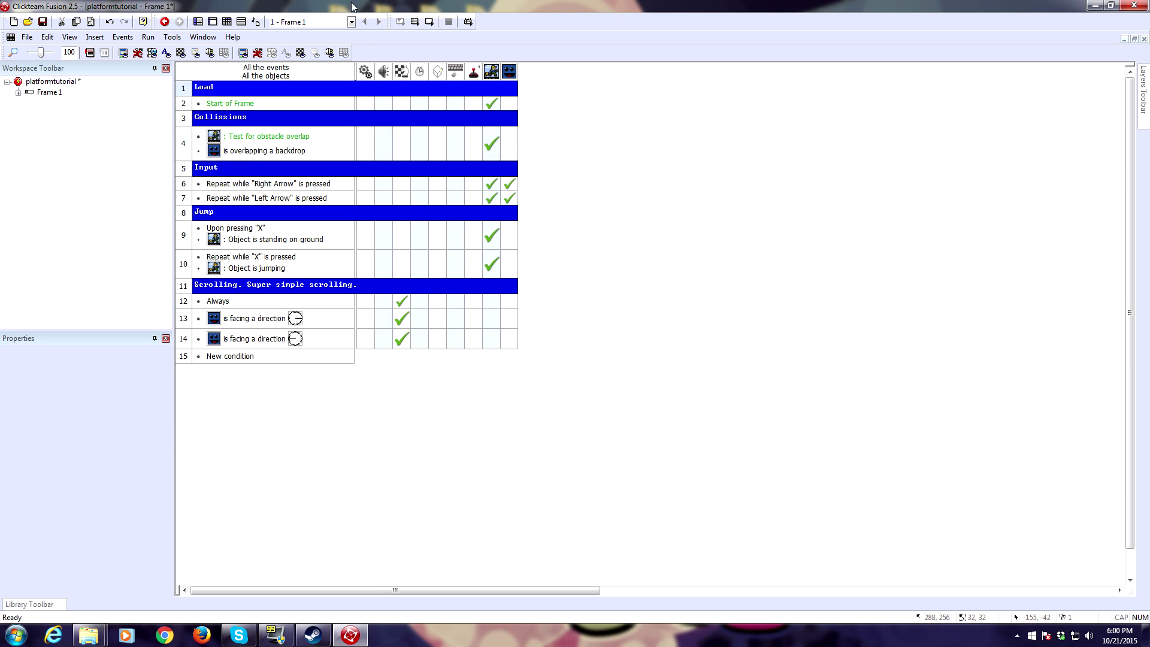
Step: Move Player_Object down to position 288, 288 in the frame editor and return to the event editor
{"action": "left_click", "coordinate": [212, 22]}
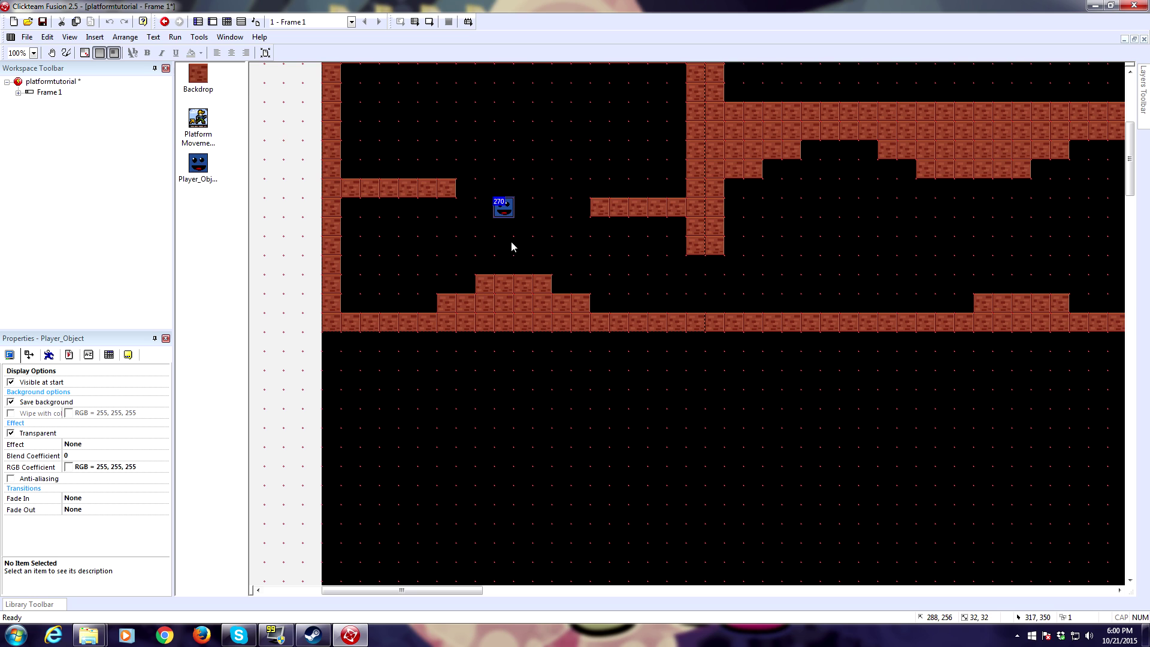
{"action": "left_click_drag", "start_coordinate": [505, 224], "coordinate": [505, 262]}
{"action": "left_click_drag", "start_coordinate": [504, 230], "coordinate": [503, 231]}
{"action": "left_click", "coordinate": [226, 22]}
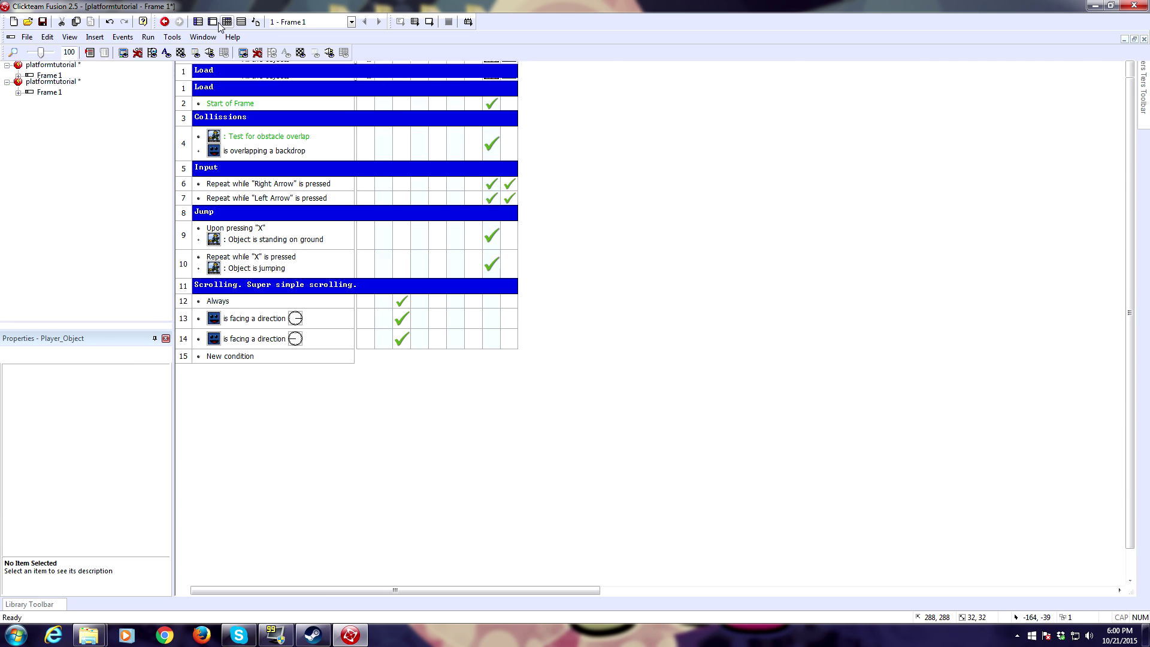
Step: Delete the right-facing and left-facing direction events from the scrolling group
{"action": "left_click", "coordinate": [181, 320]}
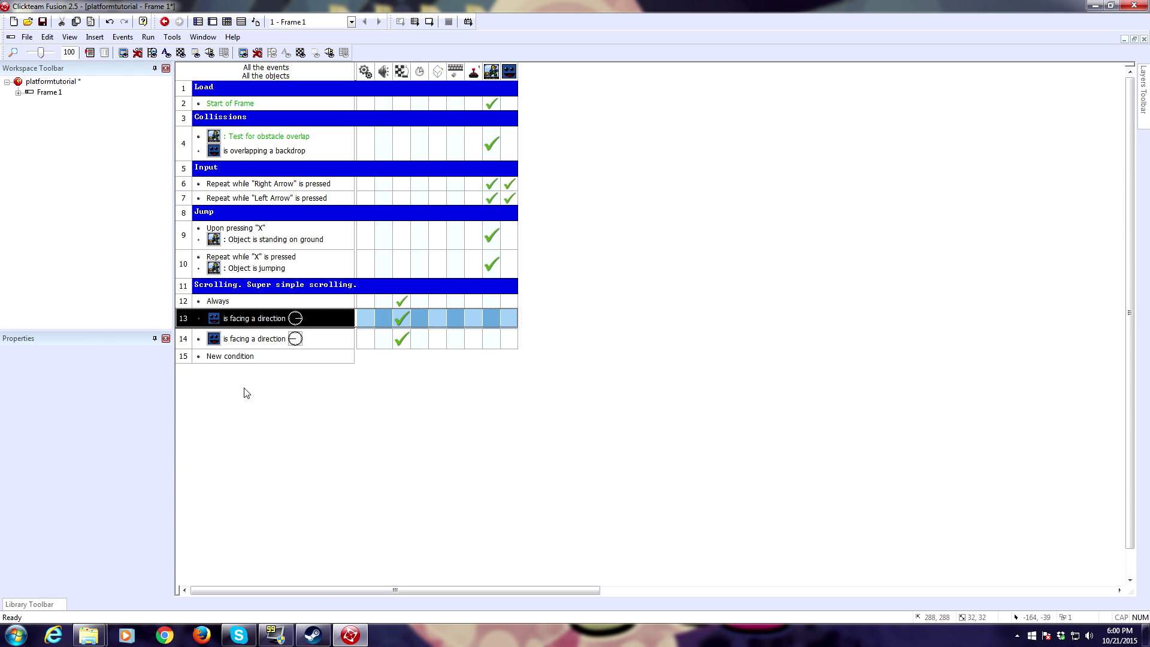
{"action": "key", "text": "Delete"}
{"action": "left_click", "coordinate": [178, 323]}
{"action": "key", "text": "Delete"}
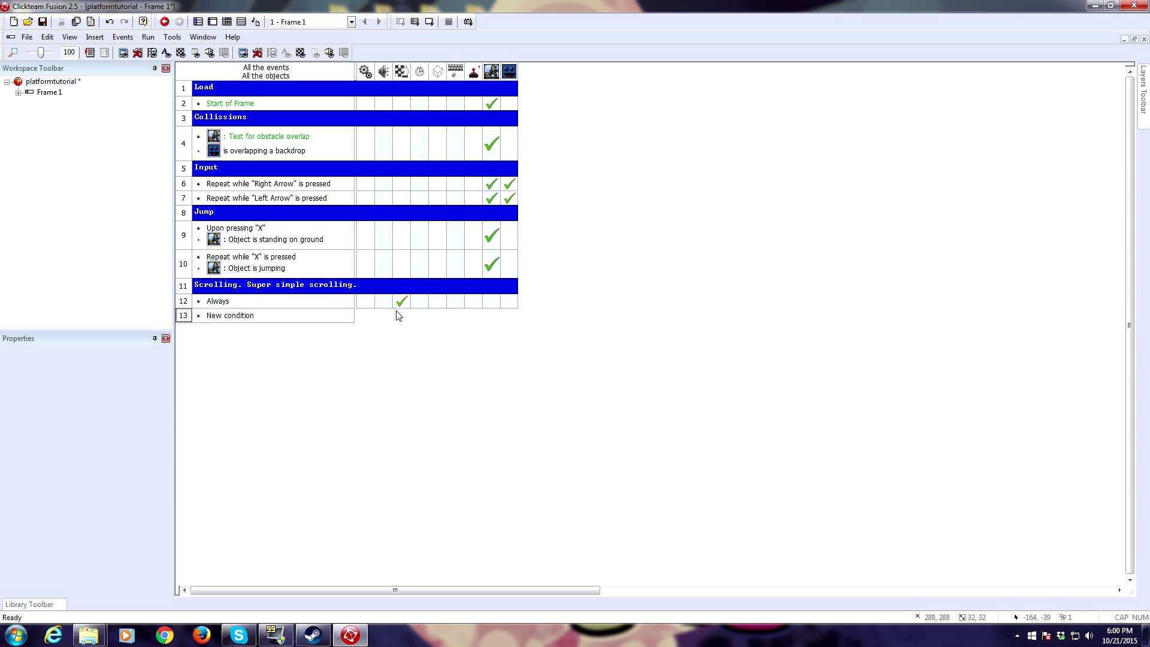
Step: Add a scrolling action to the Always event that centres the window's horizontal position at X( "Player_Object" )
{"action": "right_click", "coordinate": [400, 304]}
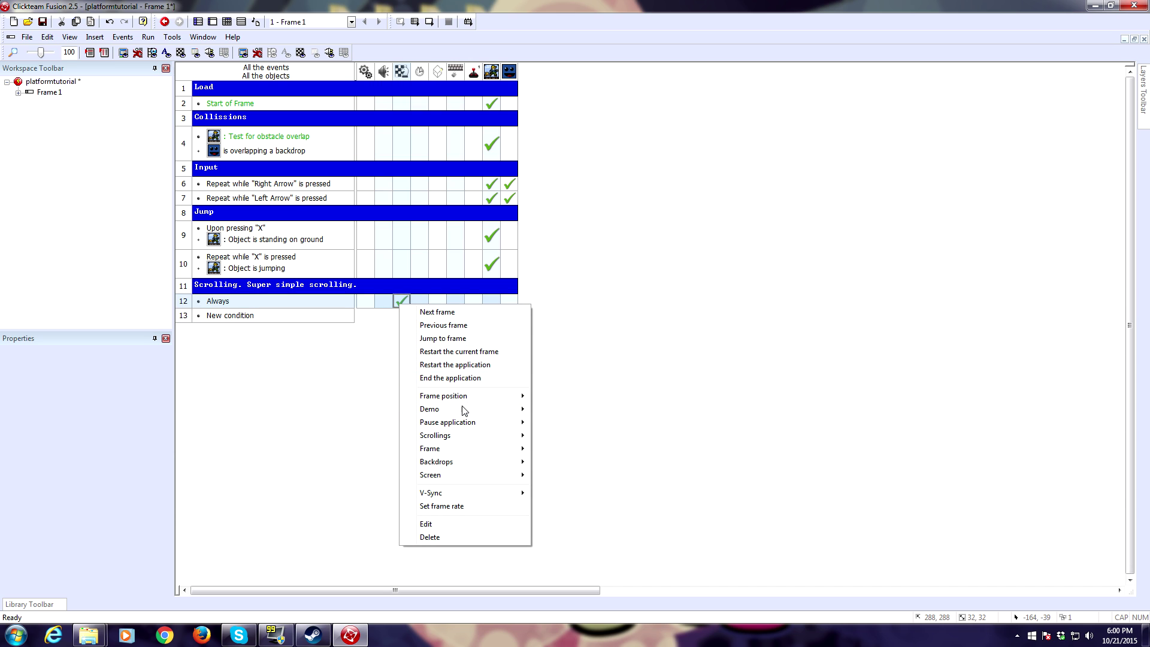
{"action": "mouse_move", "coordinate": [521, 438]}
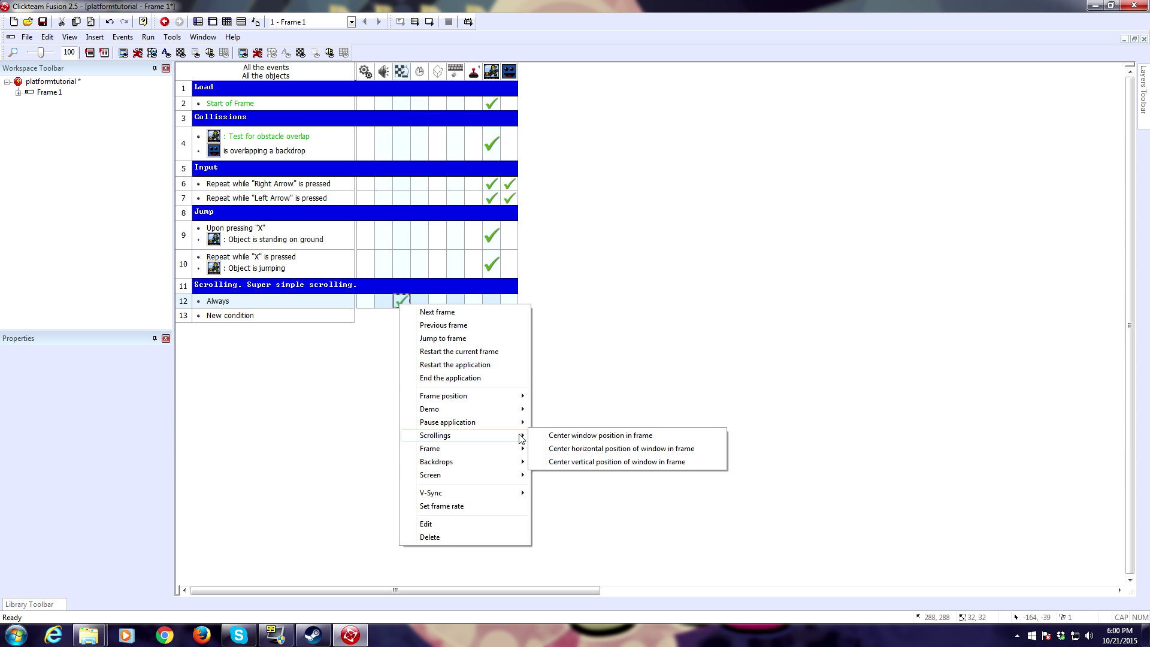
{"action": "left_click", "coordinate": [591, 448]}
{"action": "left_click", "coordinate": [736, 324]}
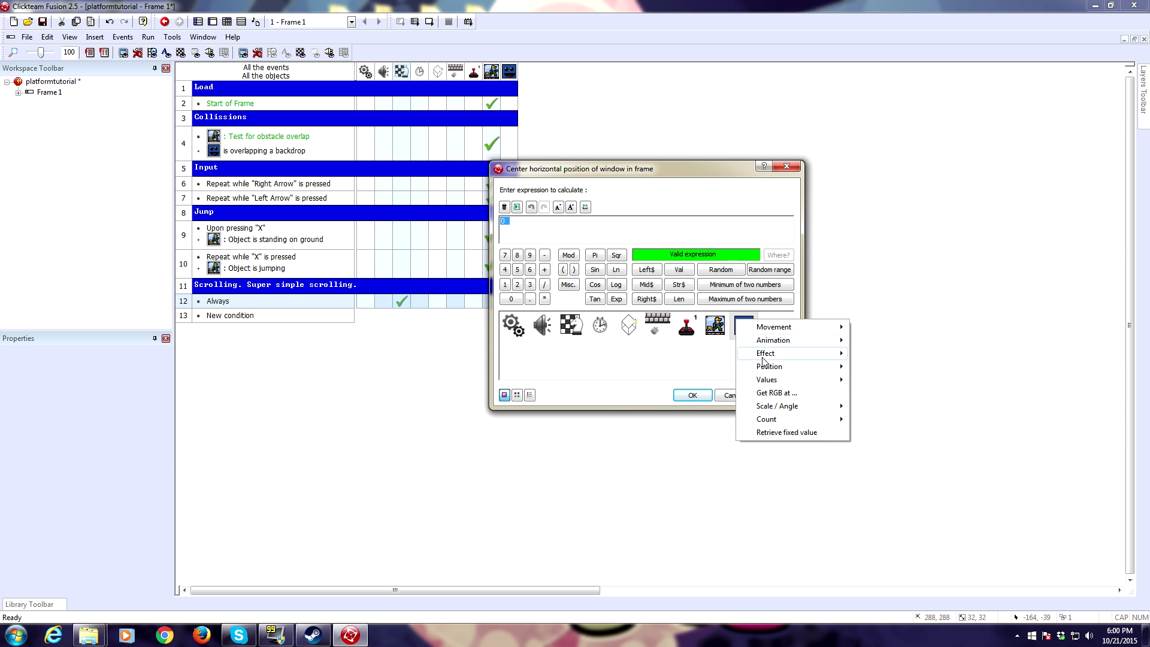
{"action": "mouse_move", "coordinate": [773, 363]}
{"action": "left_click", "coordinate": [886, 367]}
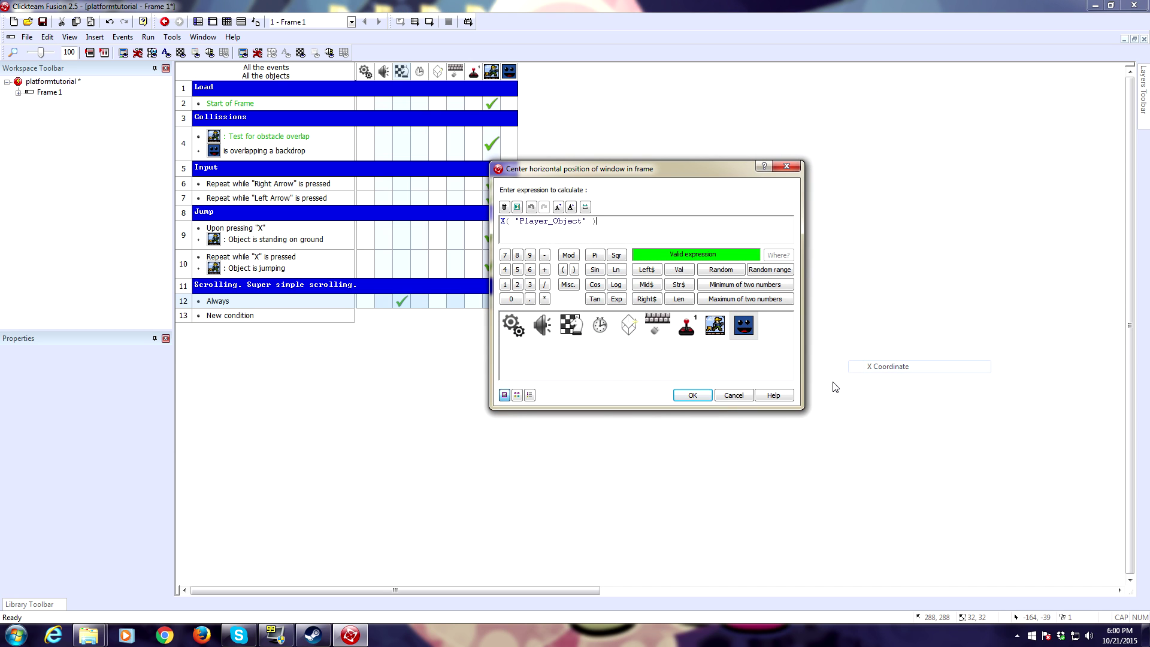
{"action": "left_click", "coordinate": [693, 394]}
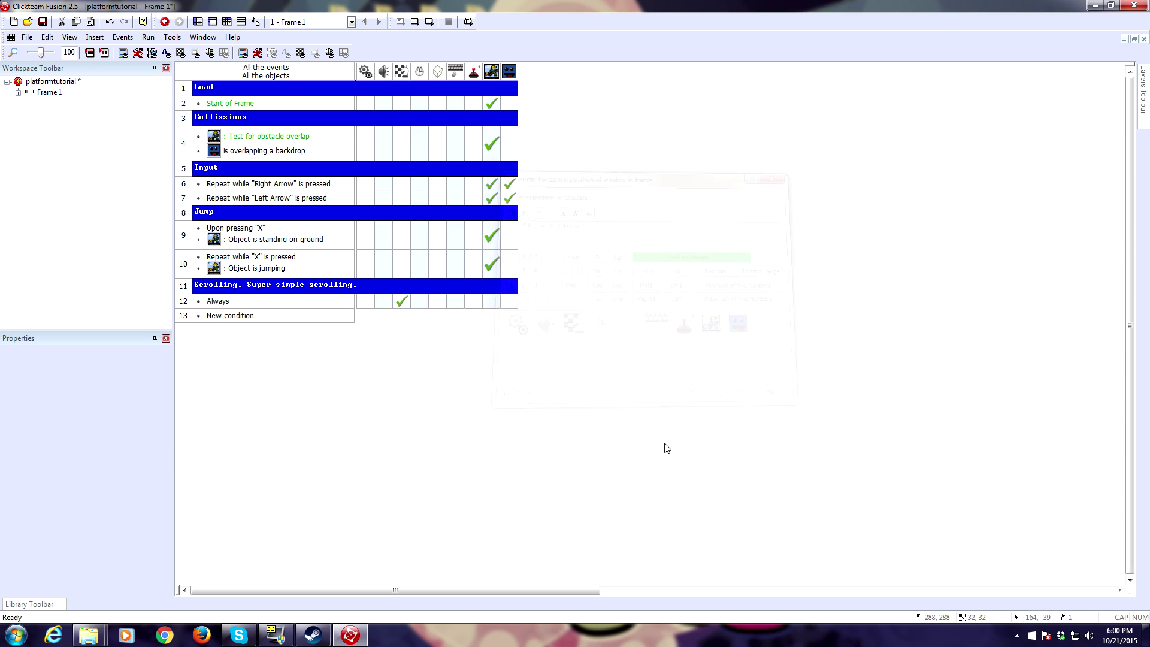
Step: Run the frame and test the centred scrolling by walking right and jumping, and close the preview
{"action": "left_click", "coordinate": [148, 37]}
{"action": "left_click", "coordinate": [168, 63]}
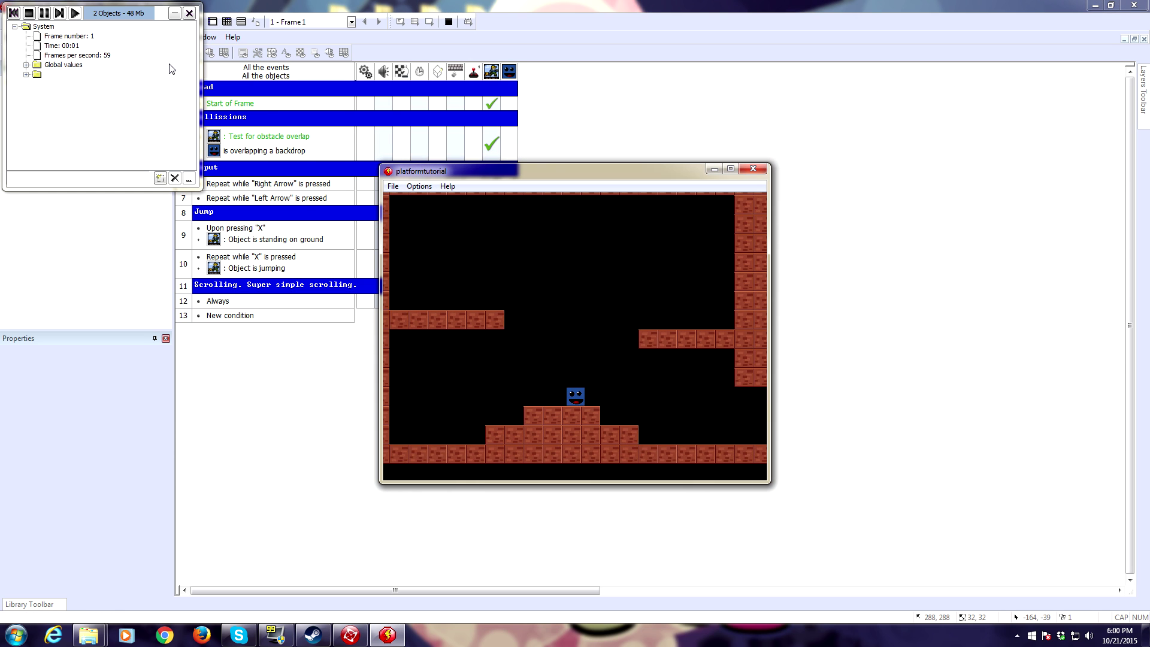
{"action": "key", "text": "Right"}
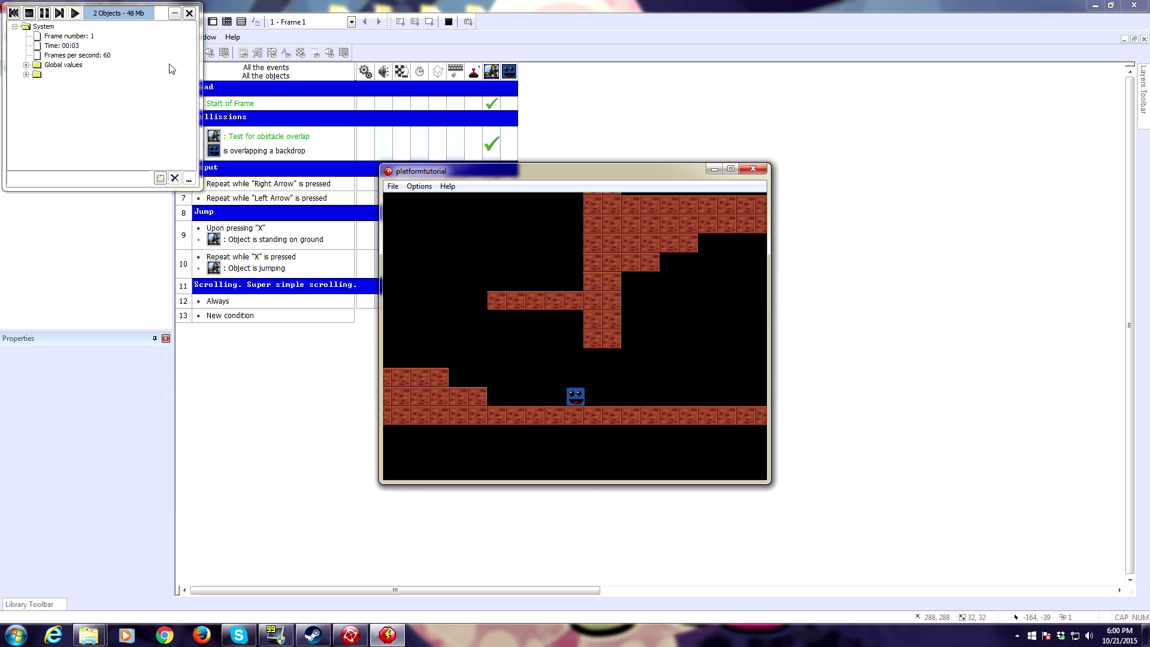
{"action": "key", "text": "Right"}
{"action": "key", "text": "x"}
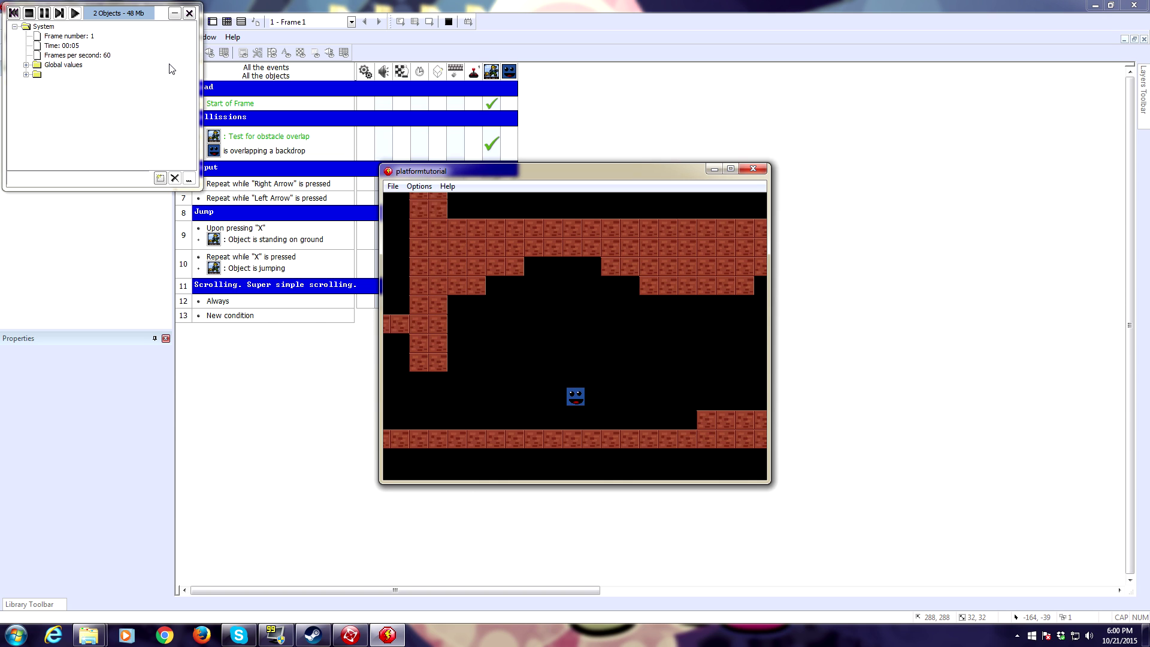
{"action": "left_click", "coordinate": [753, 170]}
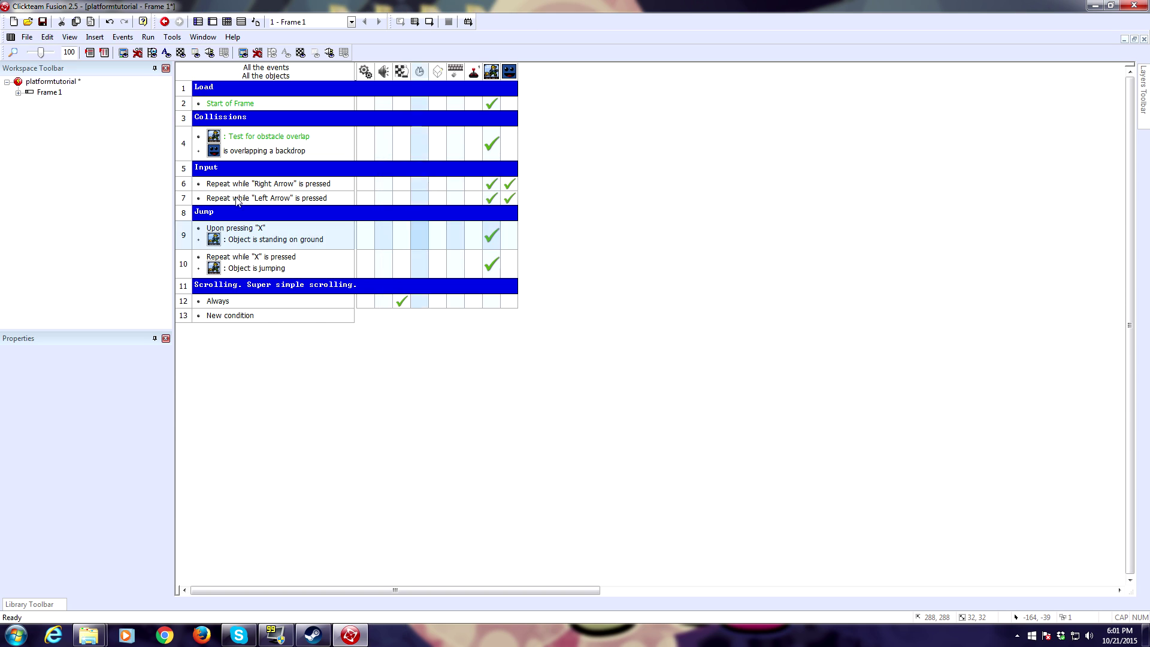
Step: Save the project and open the placed Player_Object in the image editor from the frame editor
{"action": "left_click", "coordinate": [27, 37]}
{"action": "left_click", "coordinate": [51, 91]}
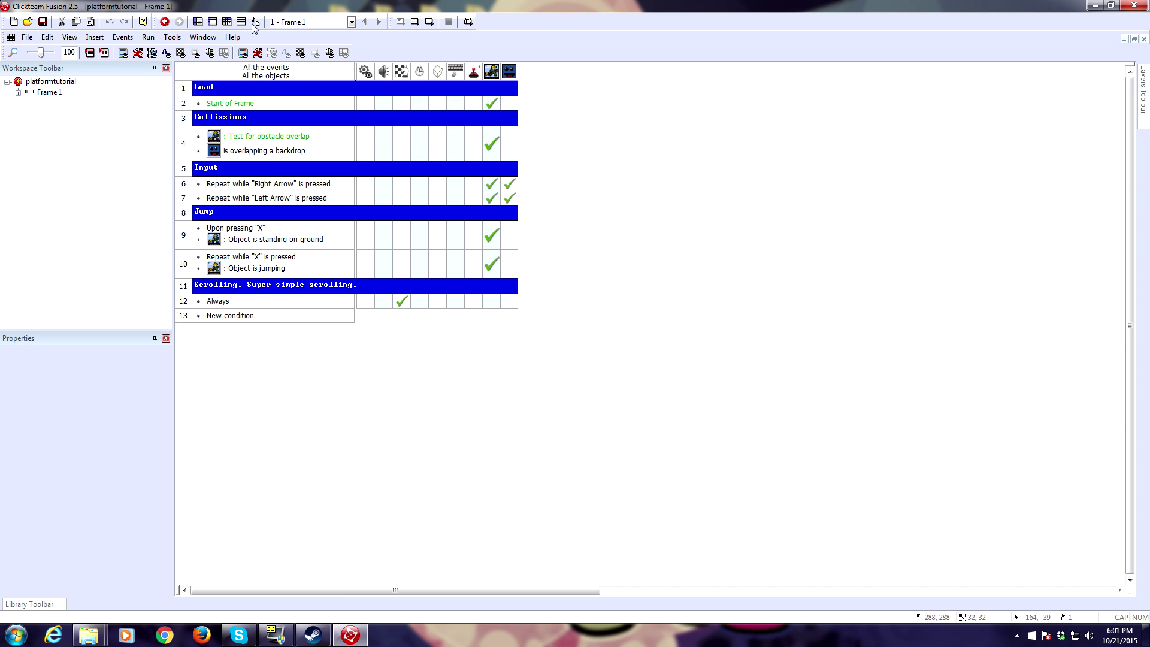
{"action": "left_click", "coordinate": [214, 21]}
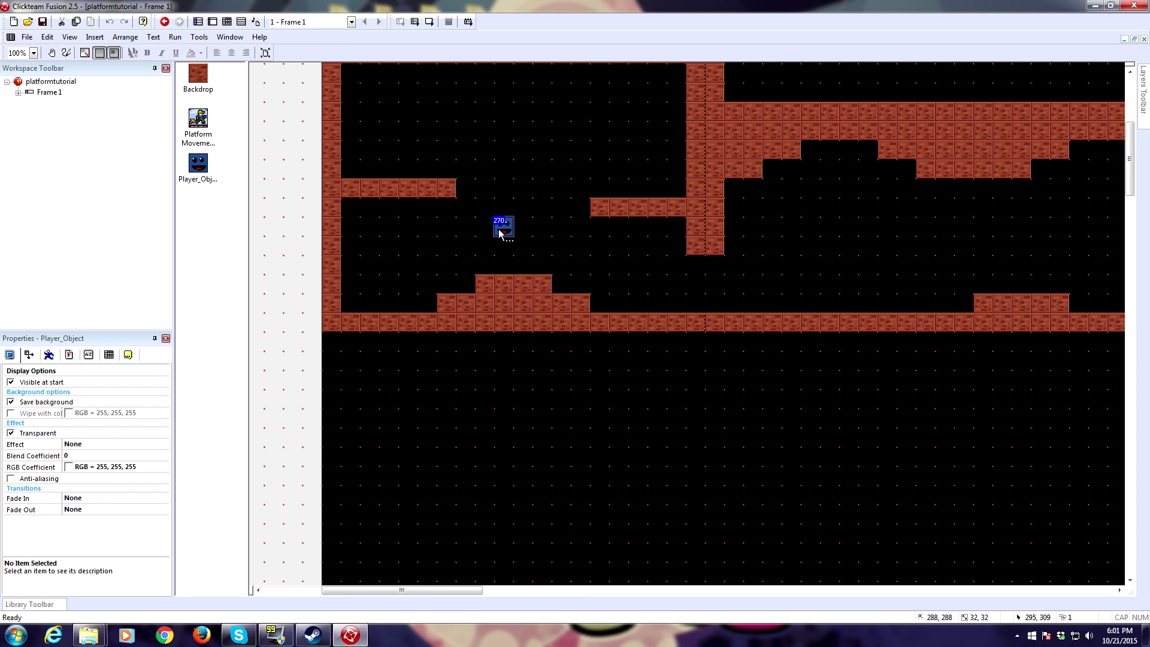
{"action": "double_click", "coordinate": [501, 231]}
{"action": "scroll", "coordinate": [571, 290], "scroll_direction": "up", "scroll_amount": 3}
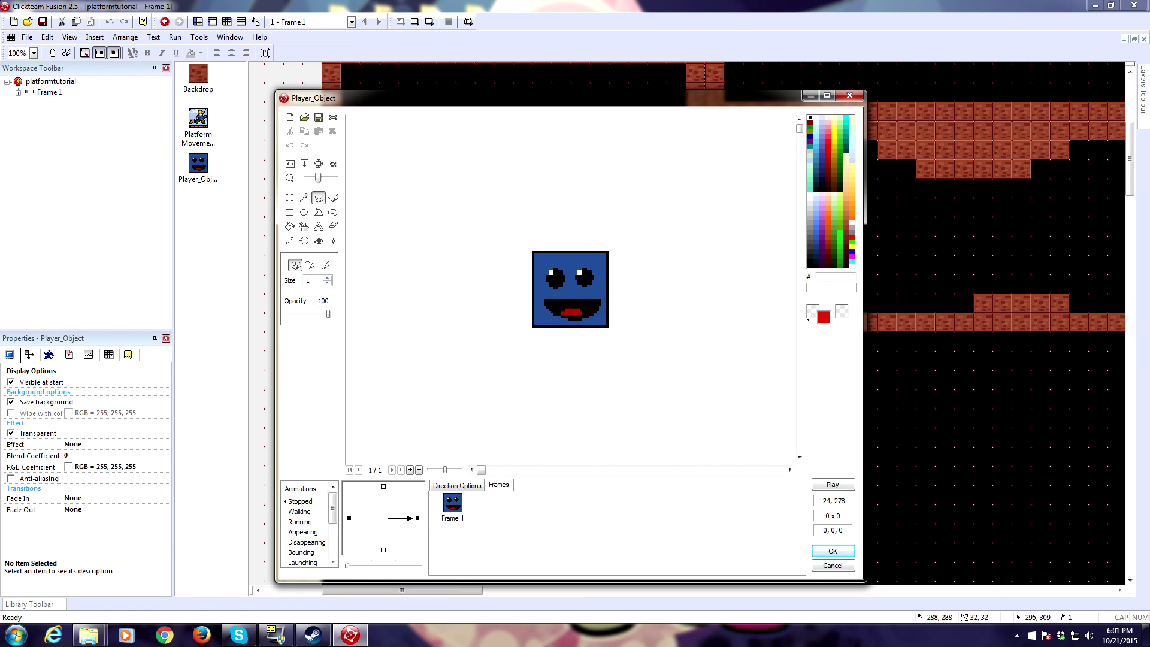
{"action": "scroll", "coordinate": [570, 289], "scroll_direction": "up", "scroll_amount": 2}
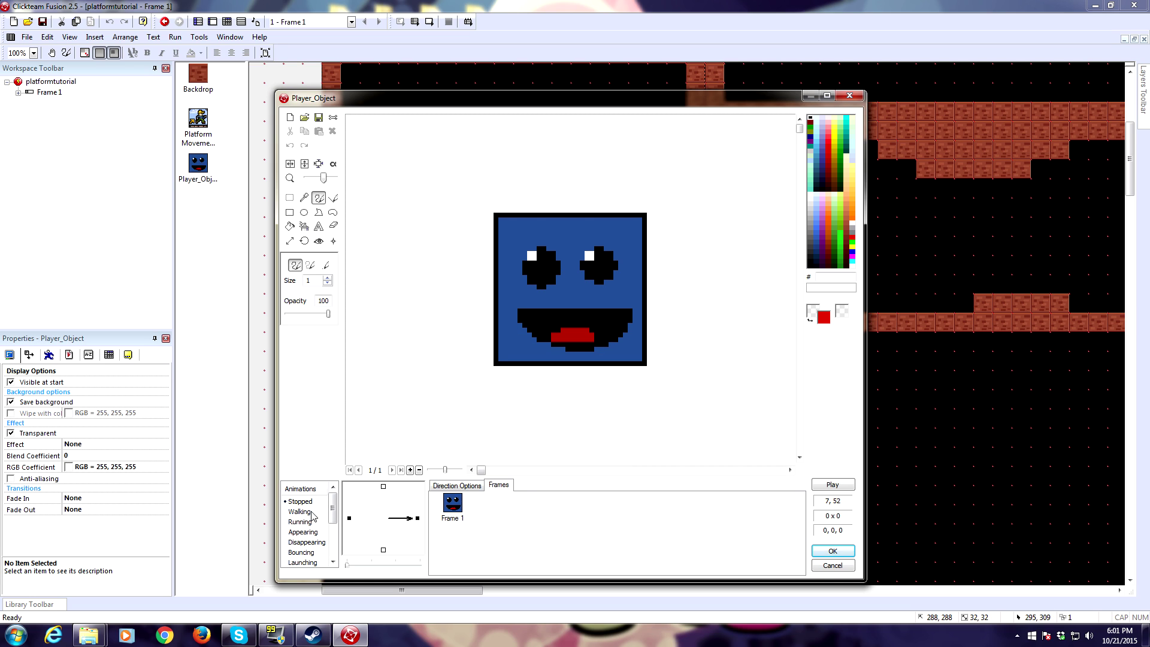
Step: Erase the square blue face from Player_Object's right-facing Stopped frame and enlarge the image editor window
{"action": "left_click", "coordinate": [292, 199]}
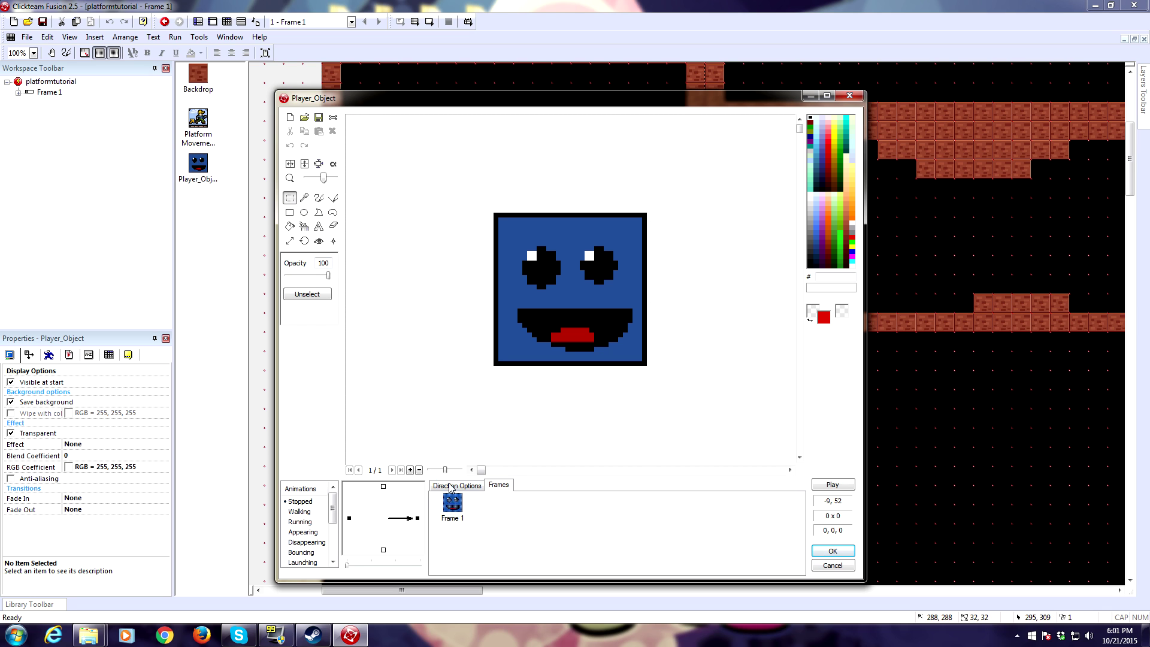
{"action": "left_click_drag", "start_coordinate": [463, 189], "coordinate": [672, 400]}
{"action": "key", "text": "Delete"}
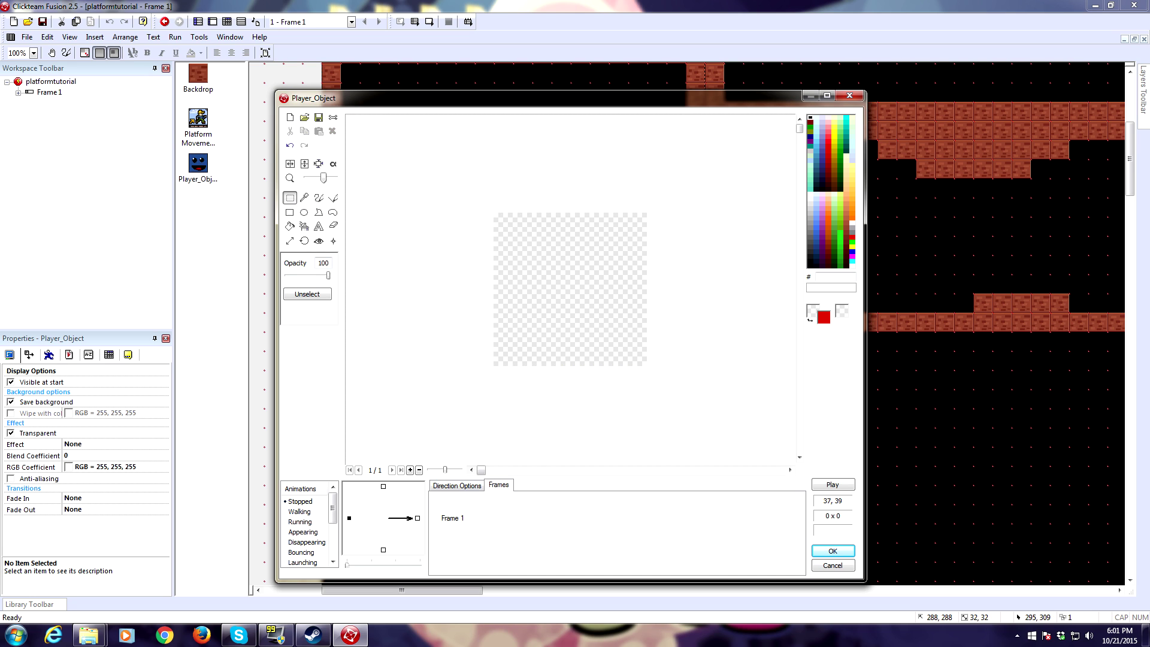
{"action": "key", "text": "plus"}
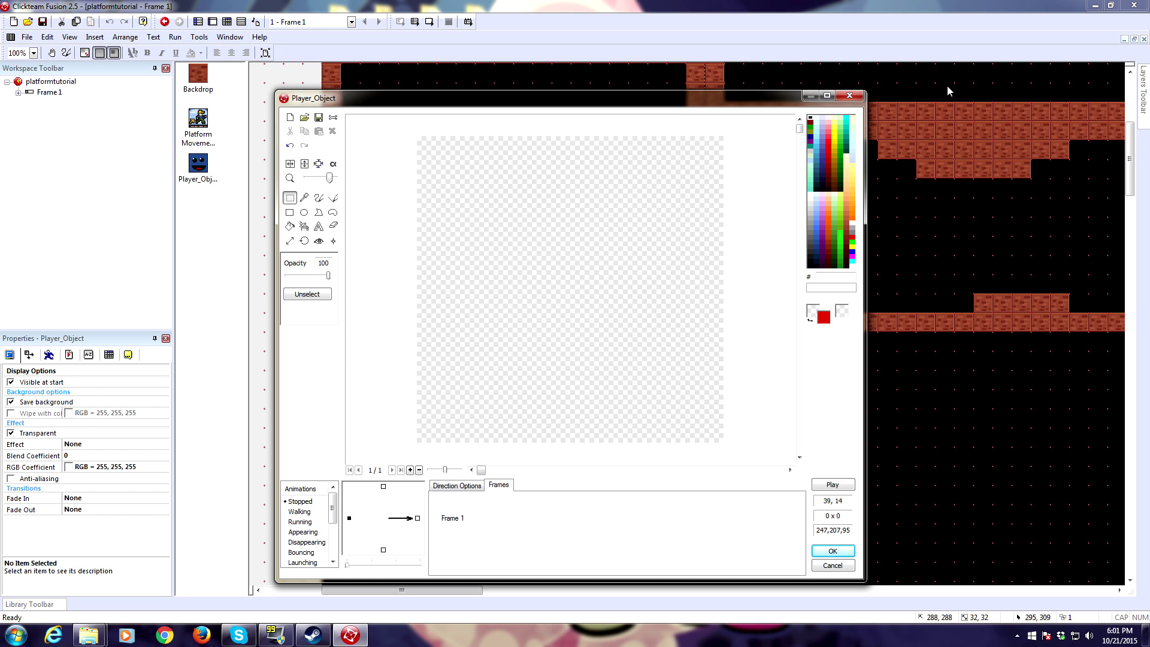
{"action": "left_click_drag", "start_coordinate": [868, 90], "coordinate": [937, 49]}
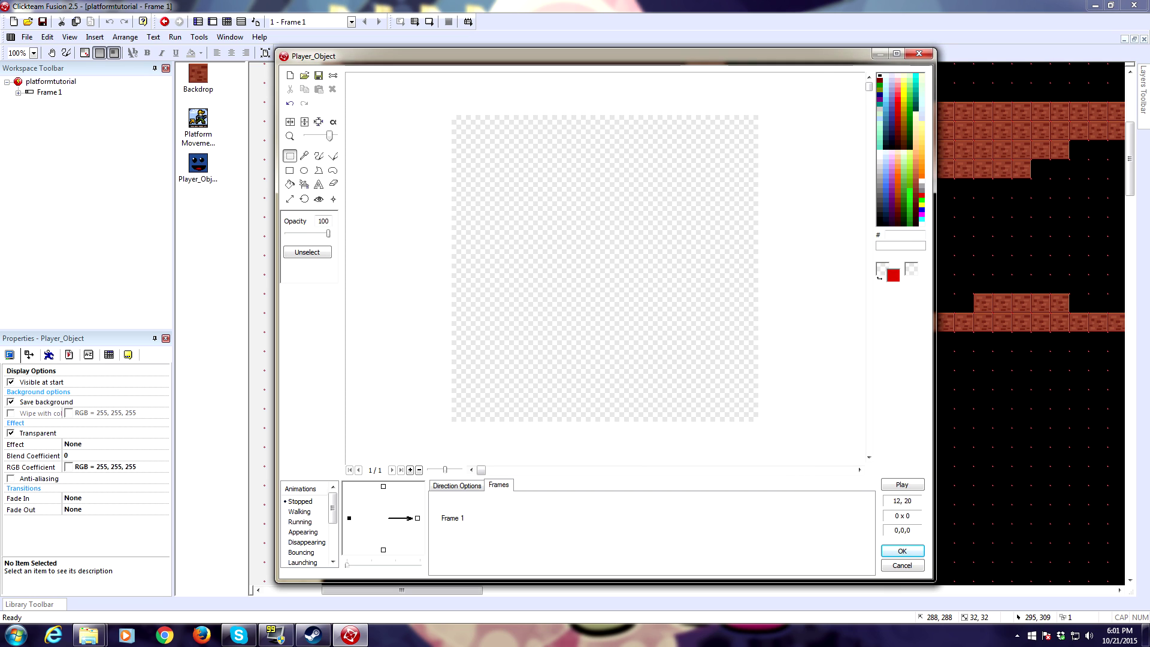
Step: Draw a circle in colour 53539F at the upper middle of the canvas as the head and fill it
{"action": "left_click", "coordinate": [323, 157]}
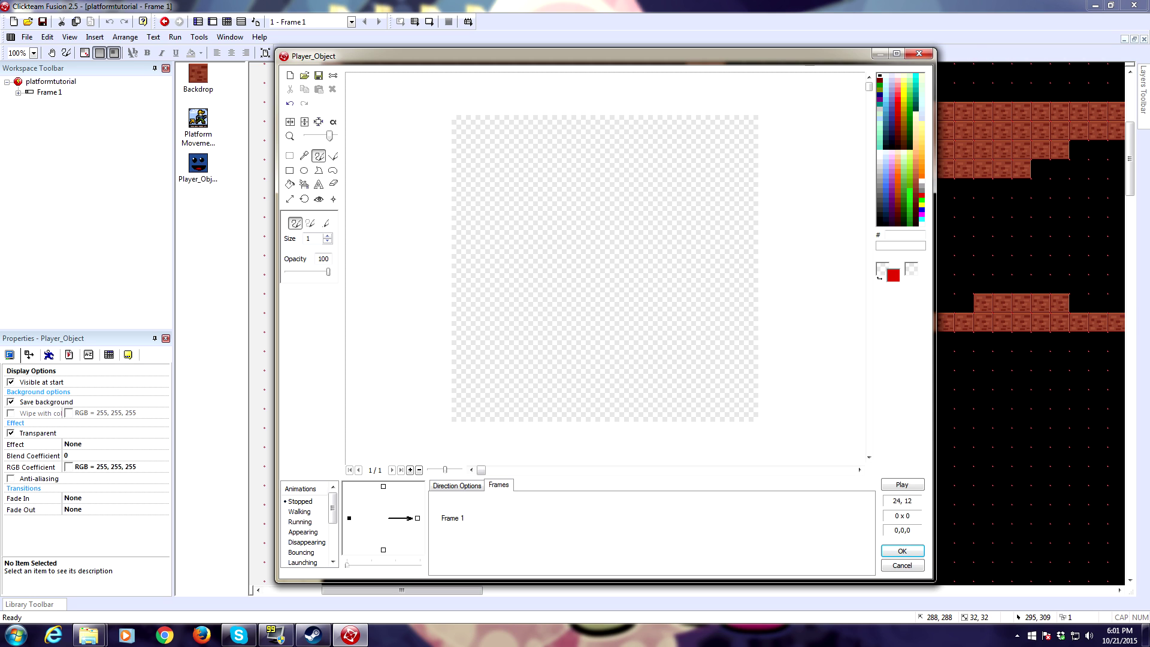
{"action": "left_click", "coordinate": [892, 111]}
{"action": "left_click", "coordinate": [305, 170]}
{"action": "left_click_drag", "start_coordinate": [547, 116], "coordinate": [681, 258]}
{"action": "left_click", "coordinate": [290, 185]}
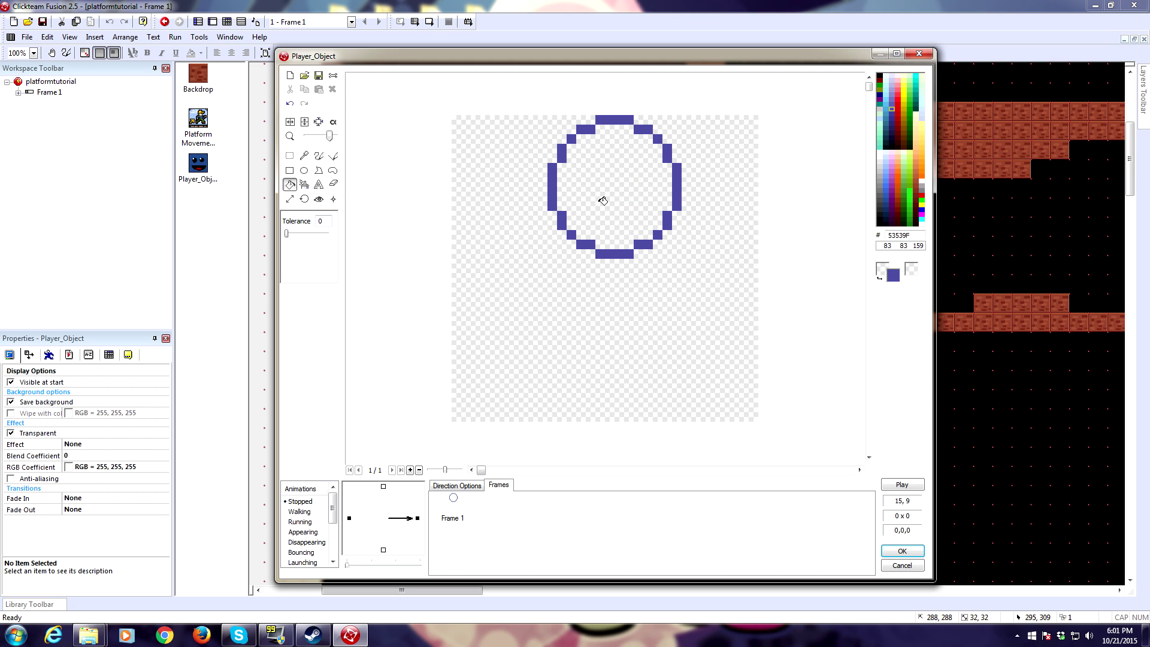
{"action": "left_click", "coordinate": [601, 198]}
Step: Draw a wider ellipse overlapping the head's lower edge as the body and fill it with the same colour
{"action": "left_click", "coordinate": [304, 170]}
{"action": "left_click_drag", "start_coordinate": [519, 230], "coordinate": [691, 364]}
{"action": "left_click", "coordinate": [290, 184]}
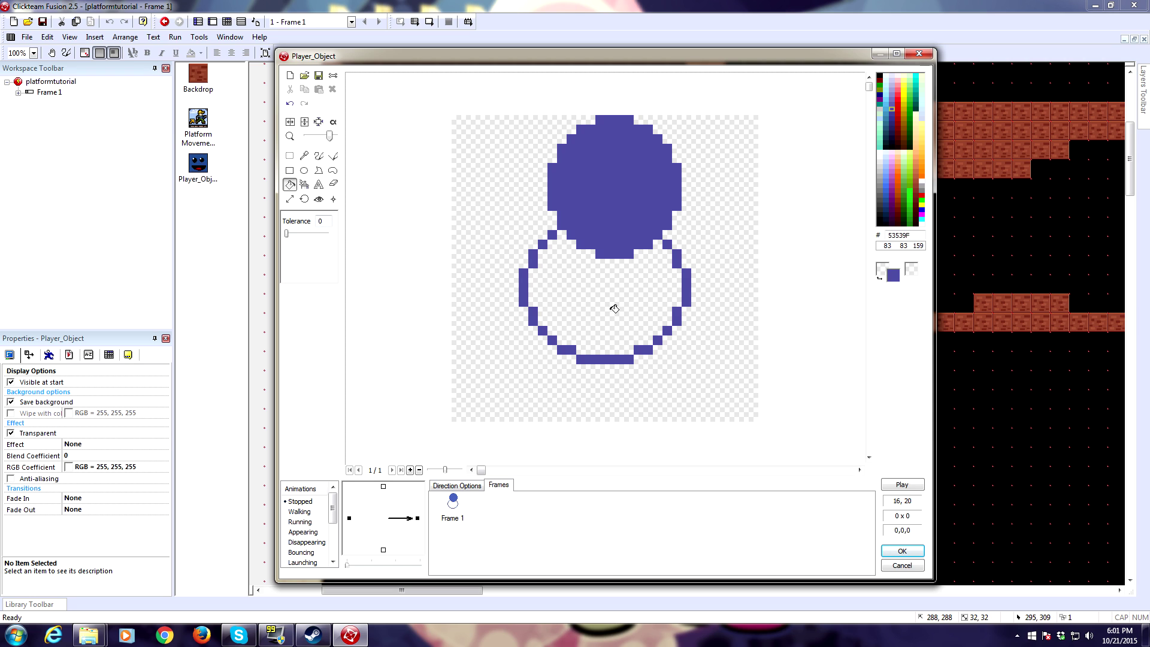
{"action": "left_click", "coordinate": [613, 304]}
Step: Draw two upright rectangles from the body down to the canvas's lower edge as legs and fill both
{"action": "left_click", "coordinate": [289, 170]}
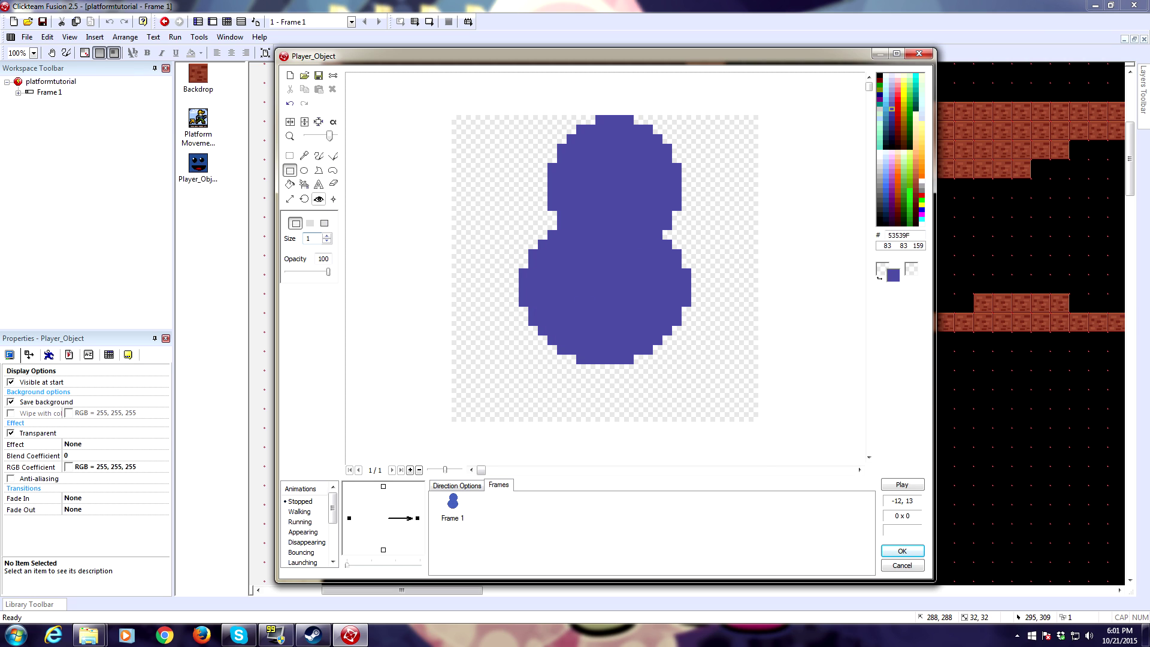
{"action": "left_click_drag", "start_coordinate": [542, 348], "coordinate": [585, 422]}
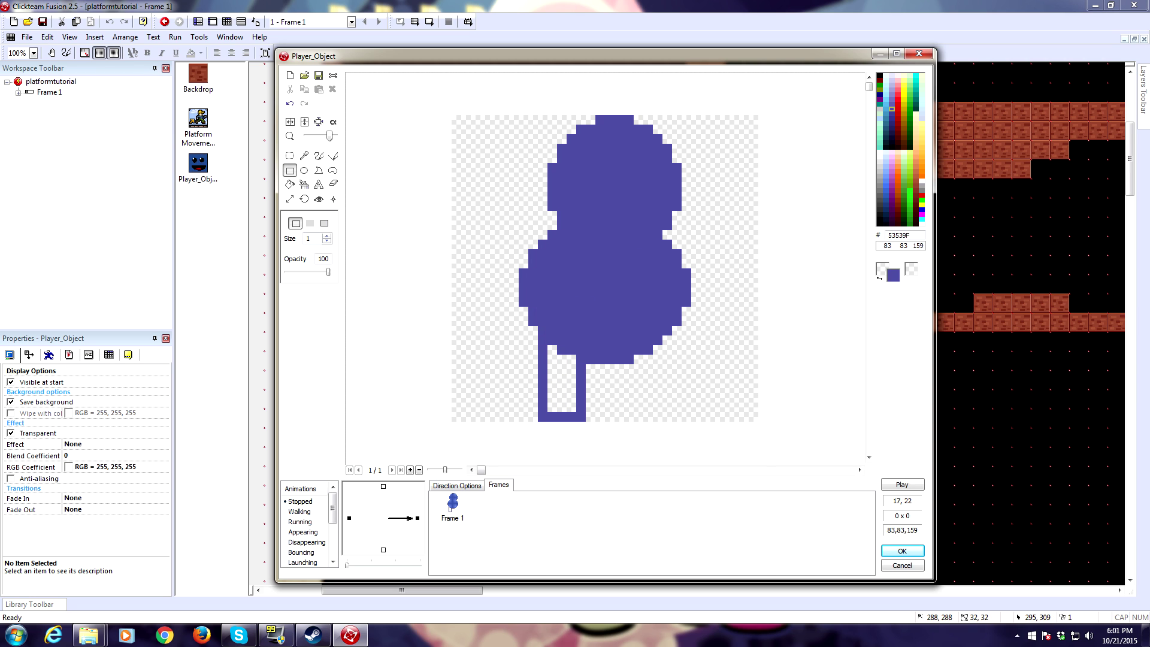
{"action": "left_click_drag", "start_coordinate": [615, 346], "coordinate": [663, 422]}
{"action": "left_click", "coordinate": [289, 184]}
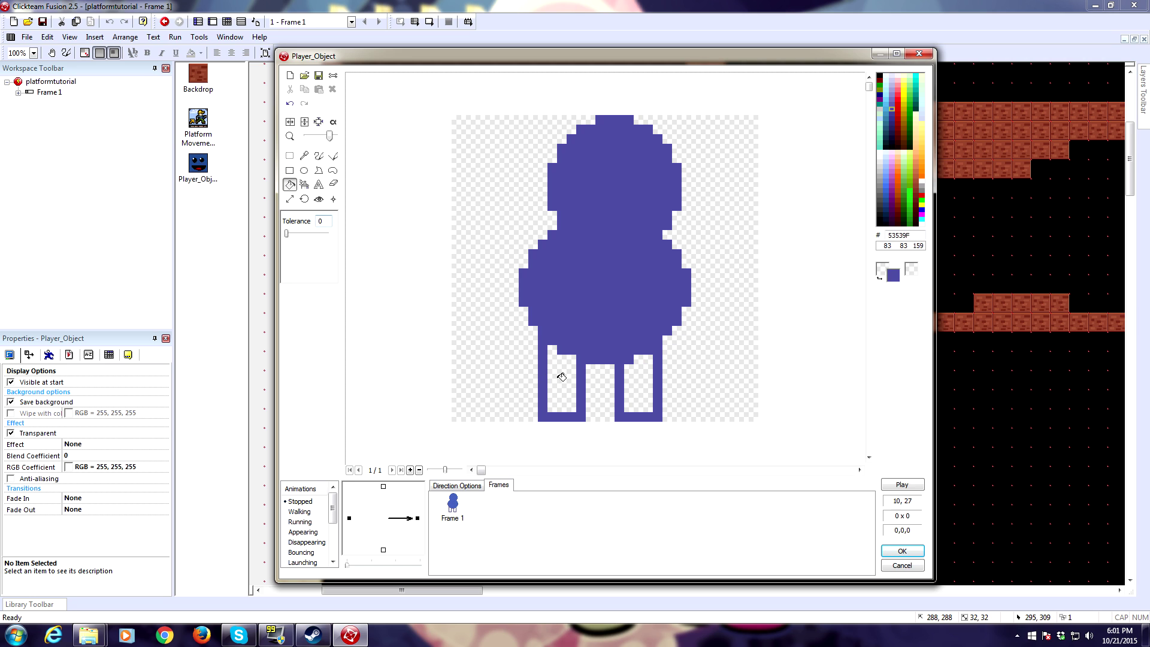
{"action": "left_click", "coordinate": [560, 382]}
{"action": "left_click", "coordinate": [630, 385]}
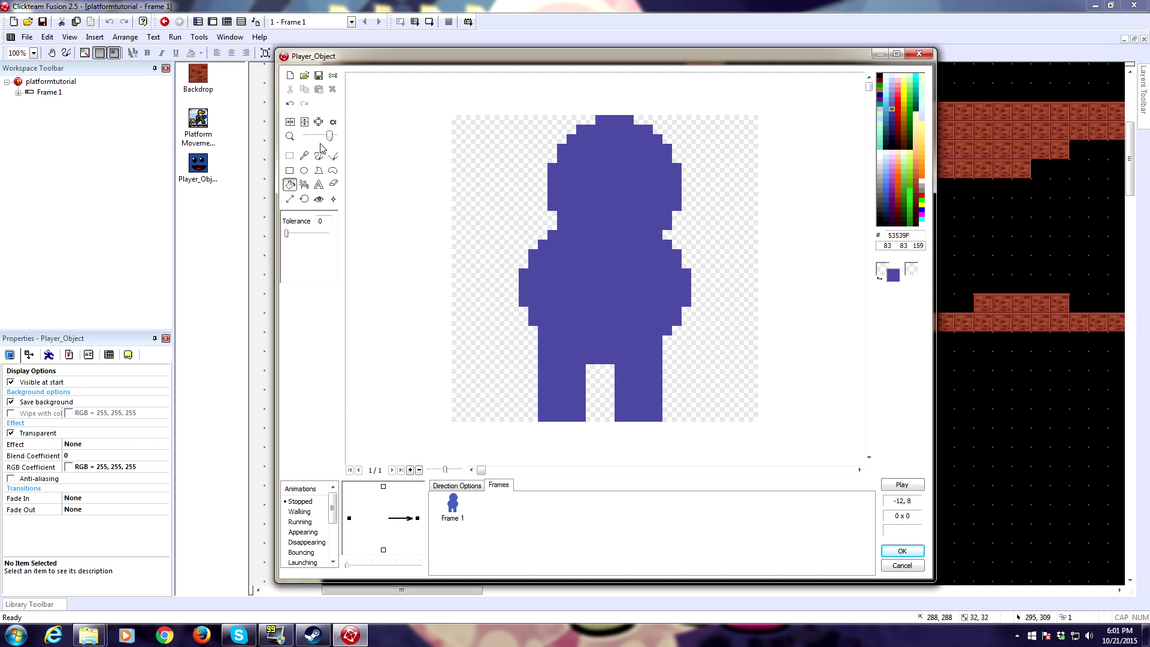
Step: Draw two tall eyes and a small frowning mouth in colour 000008 on the right side of the head
{"action": "left_click", "coordinate": [318, 155]}
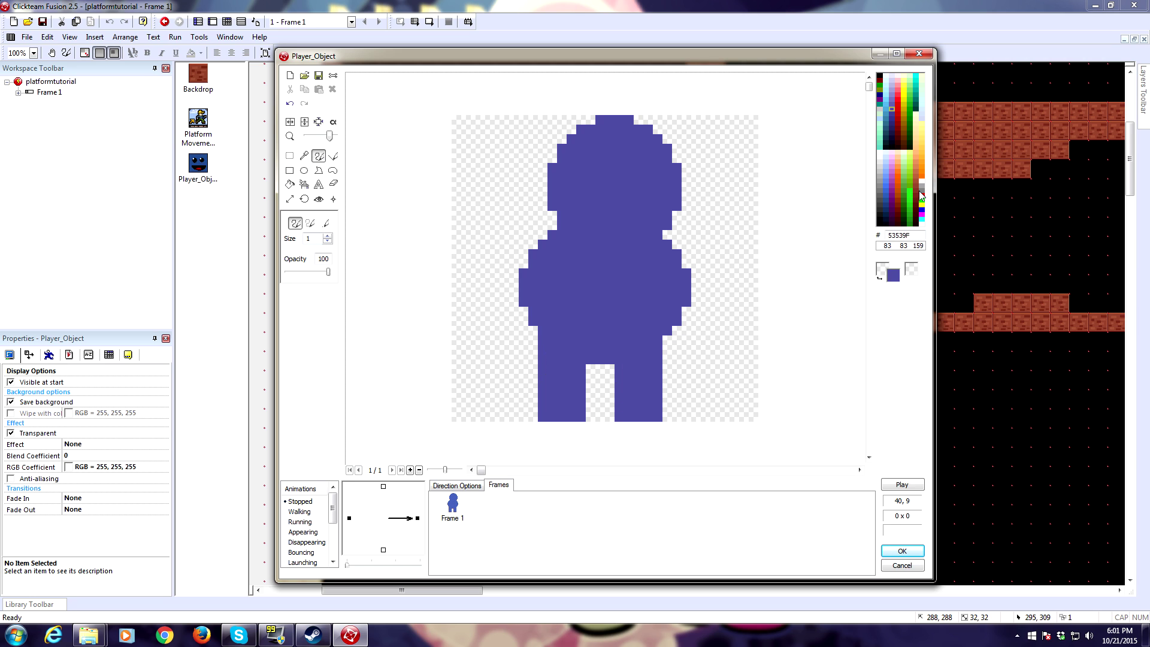
{"action": "left_click", "coordinate": [879, 224]}
{"action": "mouse_move", "coordinate": [619, 168]}
{"action": "left_mouse_down"}
{"action": "mouse_move", "coordinate": [620, 177]}
{"action": "mouse_move", "coordinate": [629, 158]}
{"action": "mouse_move", "coordinate": [657, 169]}
{"action": "mouse_move", "coordinate": [657, 187]}
{"action": "mouse_move", "coordinate": [667, 167]}
{"action": "left_mouse_up"}
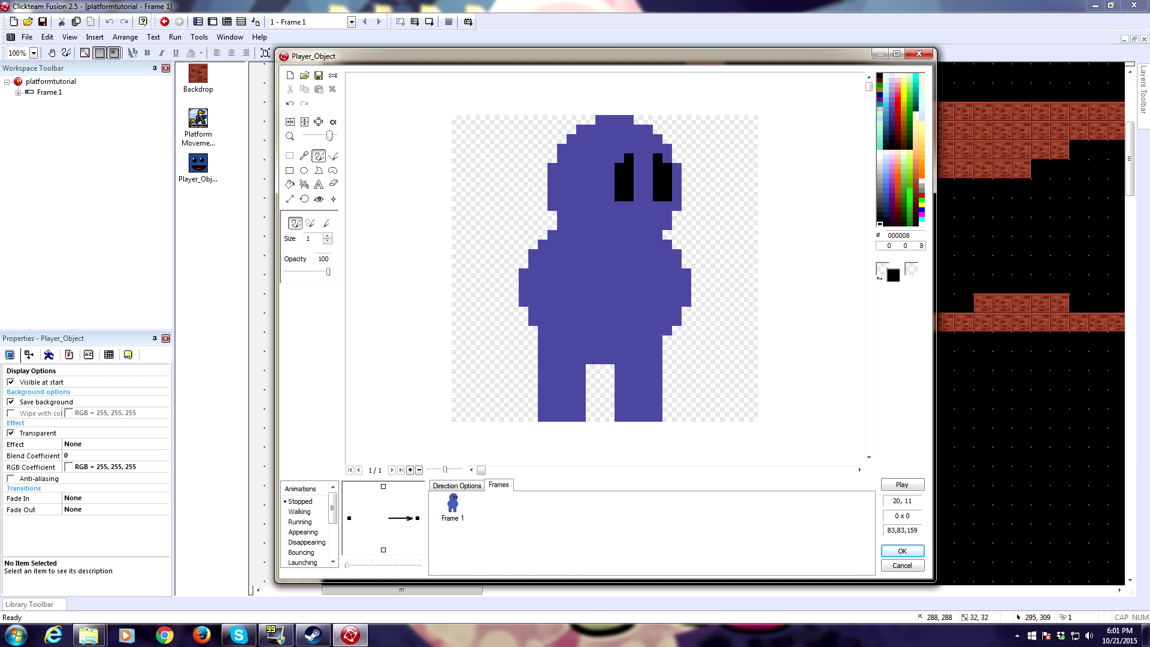
{"action": "left_click", "coordinate": [648, 215]}
{"action": "left_click", "coordinate": [629, 225]}
Step: Copy the new Stopped frame into the left-facing direction and delete the old square face frame there
{"action": "left_click", "coordinate": [453, 486]}
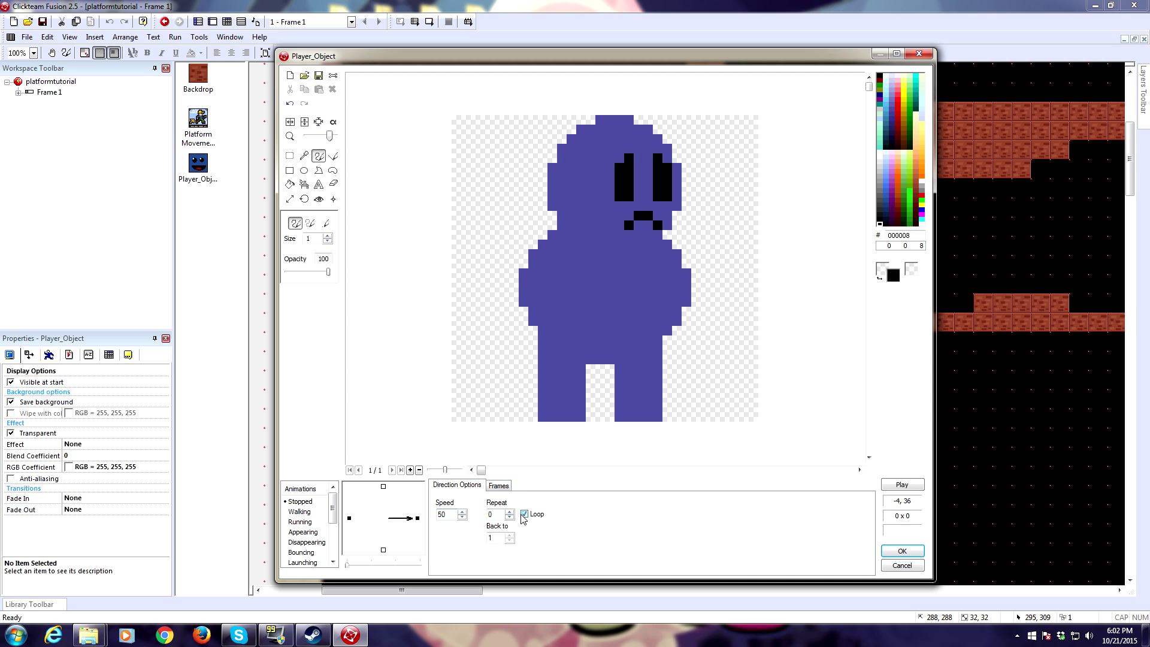
{"action": "left_click", "coordinate": [499, 486]}
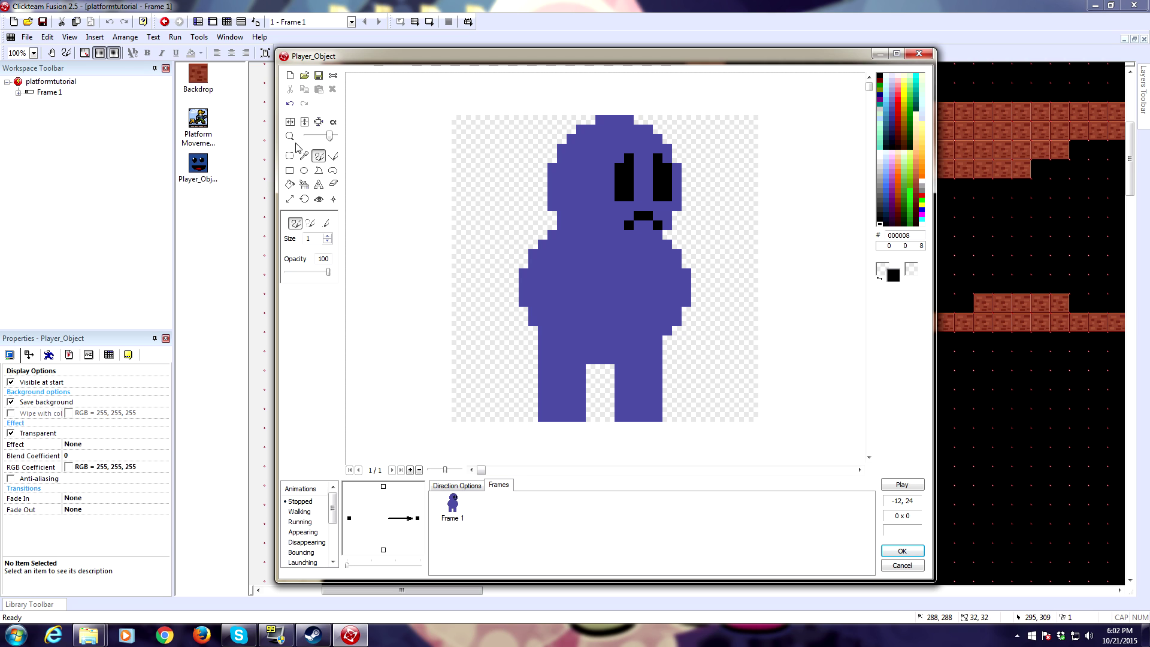
{"action": "left_click", "coordinate": [456, 503]}
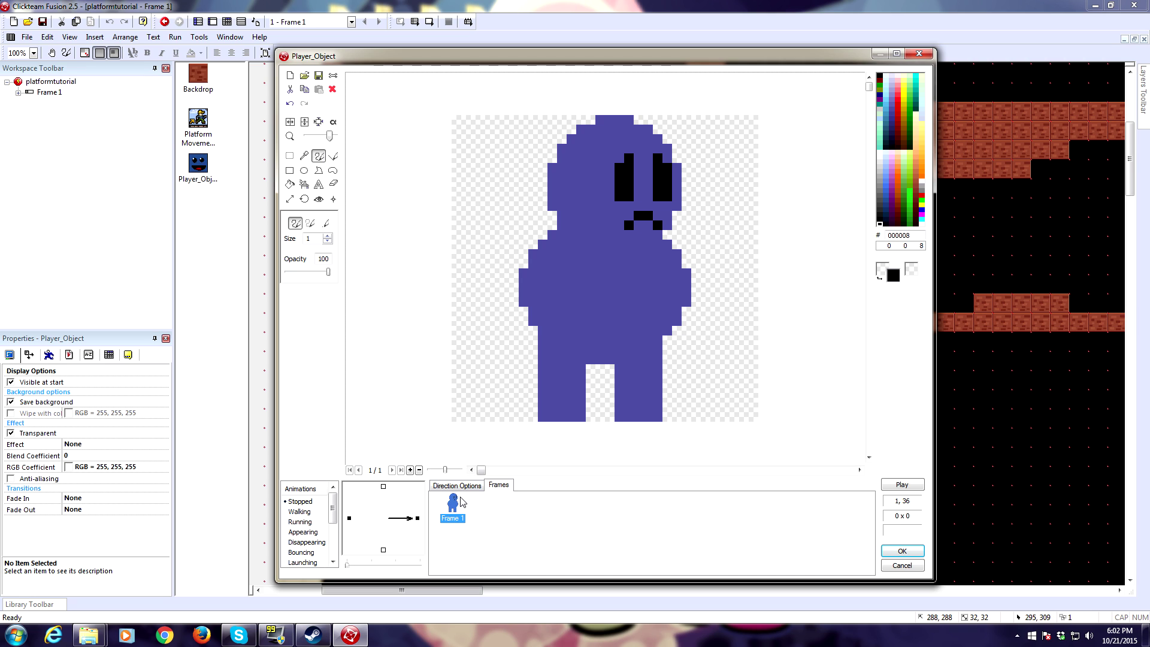
{"action": "left_click", "coordinate": [349, 518]}
{"action": "left_click", "coordinate": [511, 529]}
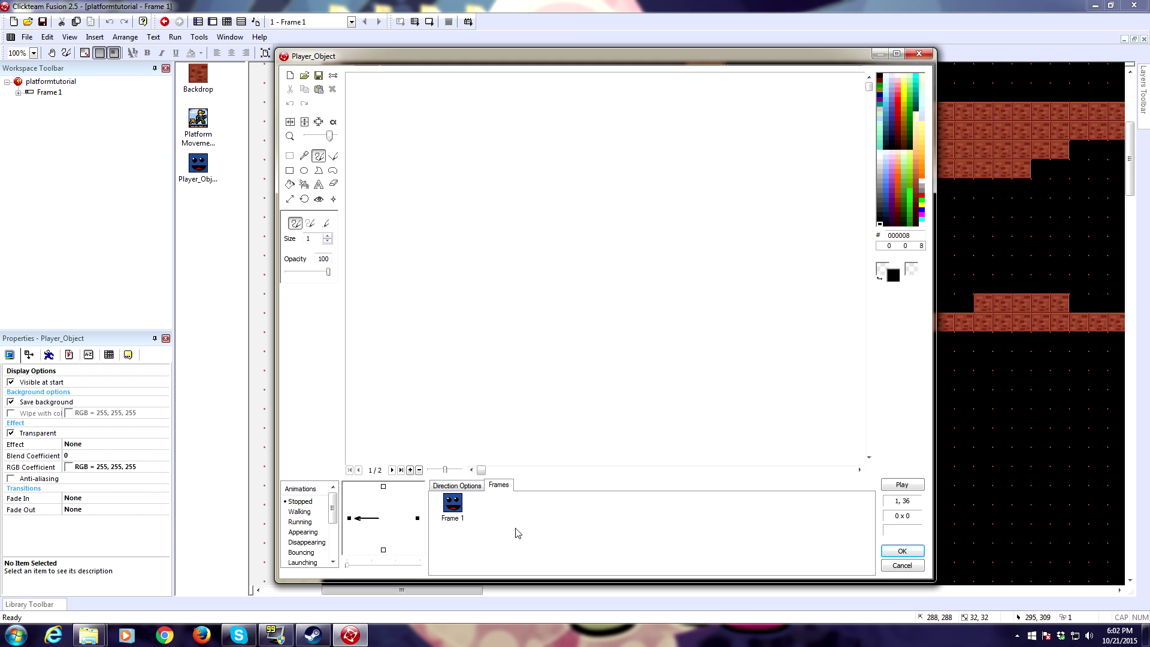
{"action": "key", "text": "ctrl+v"}
{"action": "left_click", "coordinate": [454, 509]}
{"action": "key", "text": "Delete"}
{"action": "key", "text": "Return"}
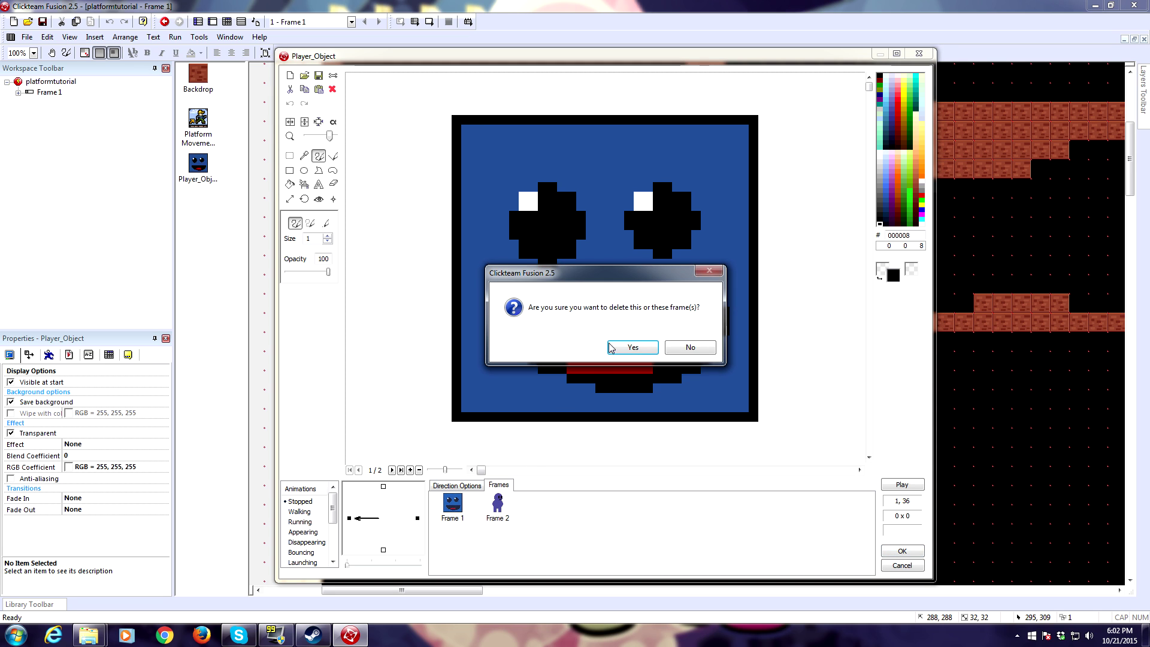
{"action": "left_click", "coordinate": [454, 509]}
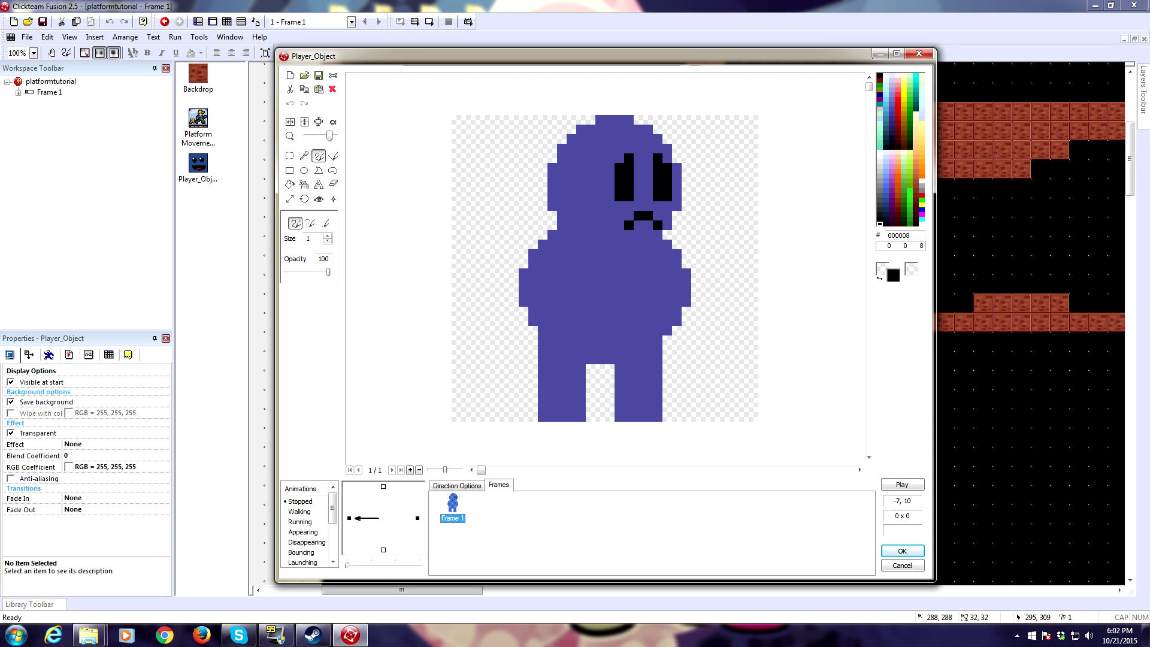
Step: Flip the left-facing Stopped frame horizontally and enable looping for that direction
{"action": "left_click", "coordinate": [291, 123]}
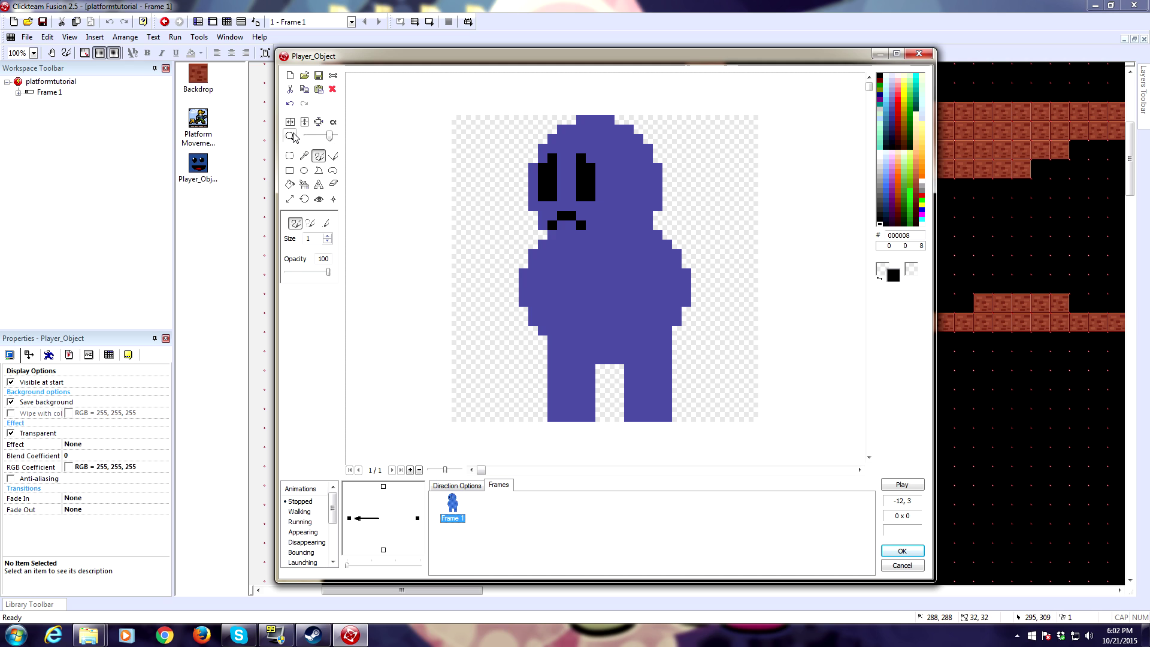
{"action": "left_click", "coordinate": [666, 549]}
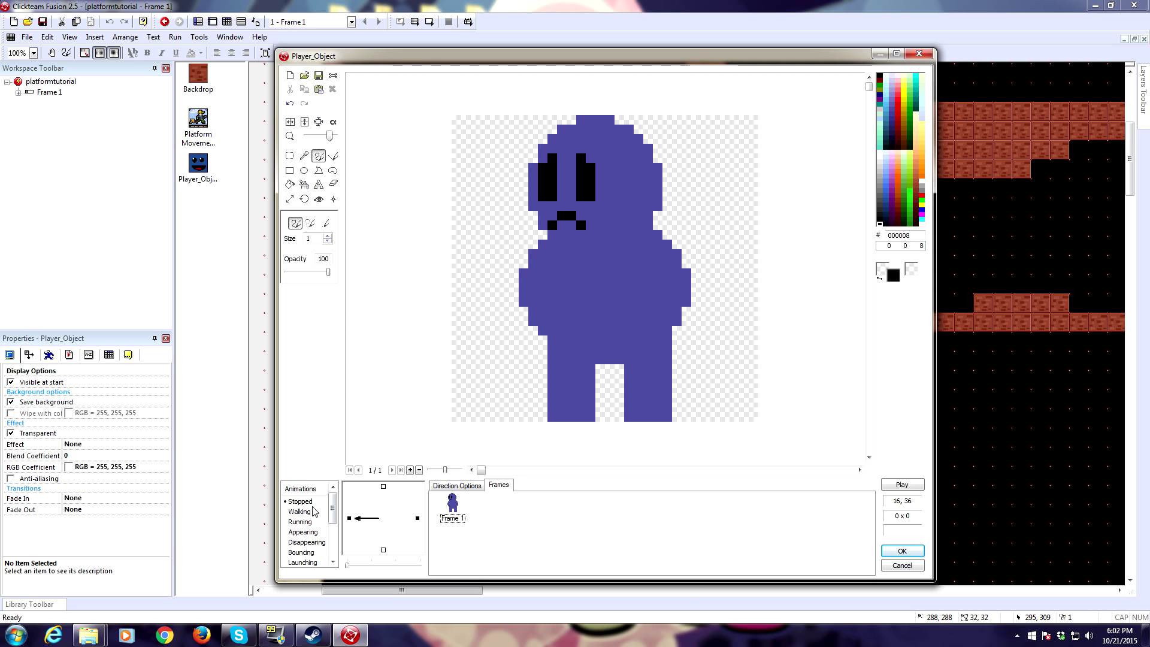
{"action": "left_click", "coordinate": [457, 485]}
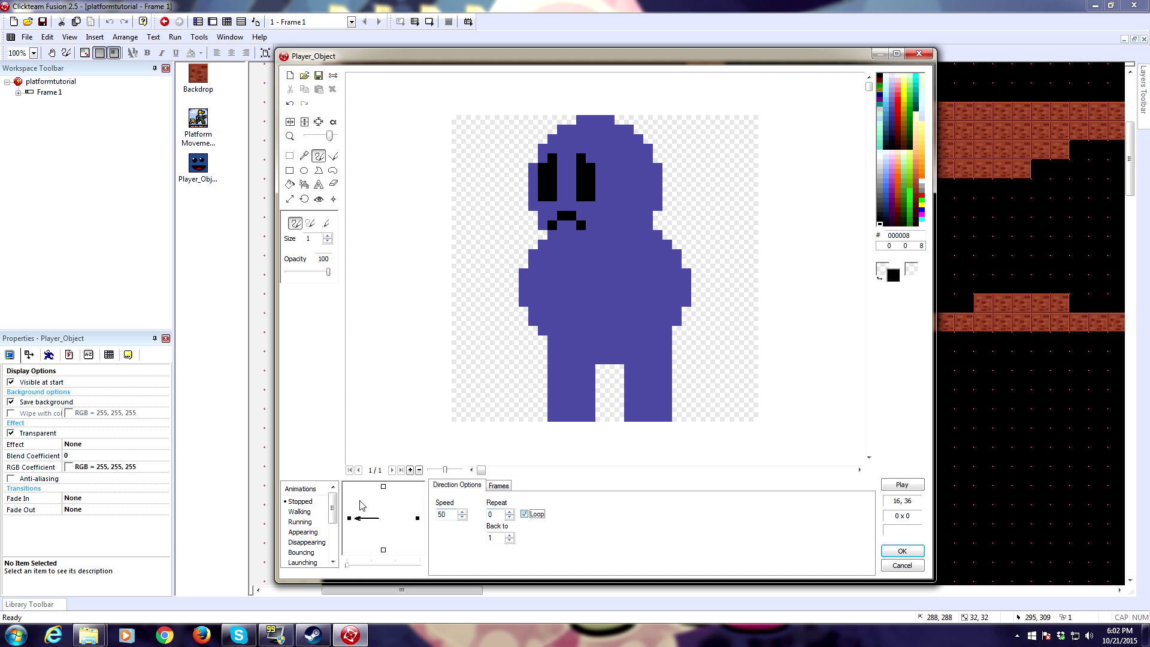
Step: Copy the right-facing Stopped frame and paste it twice into the right-facing direction of the Walking animation
{"action": "left_click", "coordinate": [298, 512]}
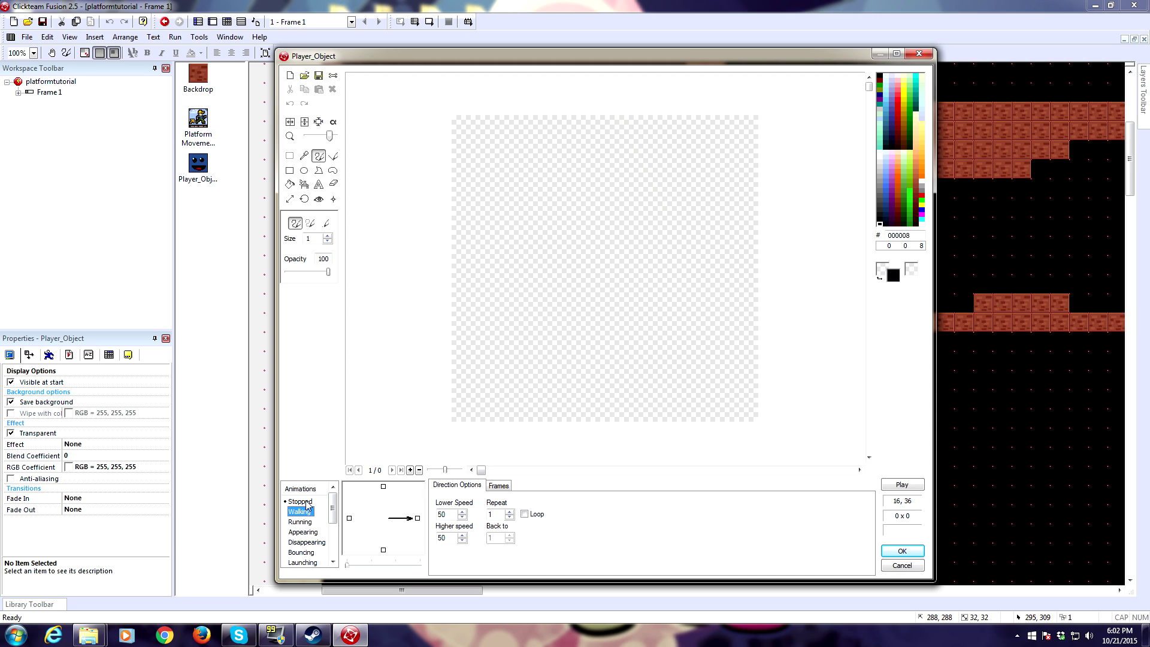
{"action": "left_click", "coordinate": [301, 502]}
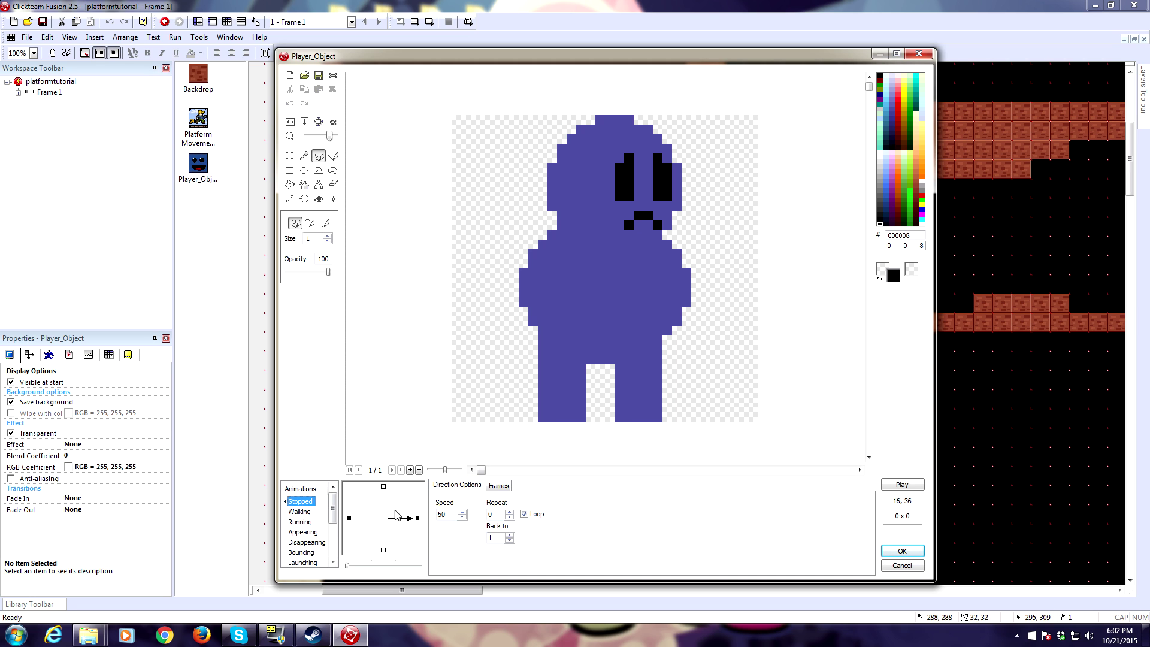
{"action": "left_click", "coordinate": [499, 486]}
{"action": "left_click", "coordinate": [453, 503]}
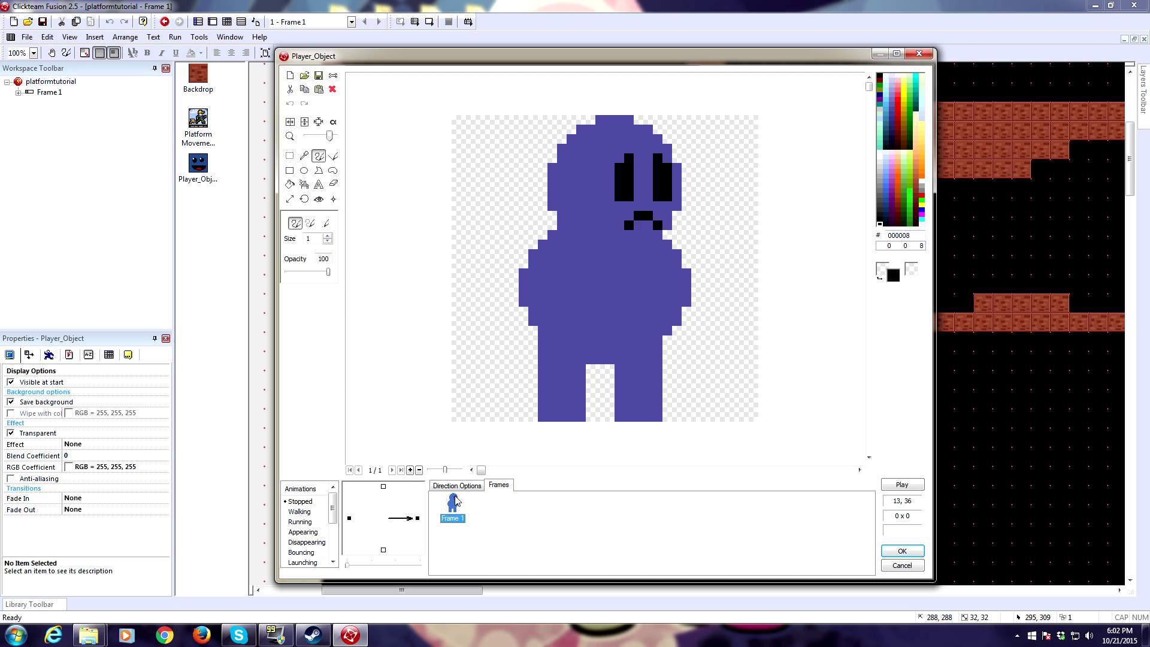
{"action": "left_click", "coordinate": [303, 513]}
{"action": "left_click", "coordinate": [502, 532]}
{"action": "key", "text": "ctrl+v"}
{"action": "key", "text": "ctrl+v"}
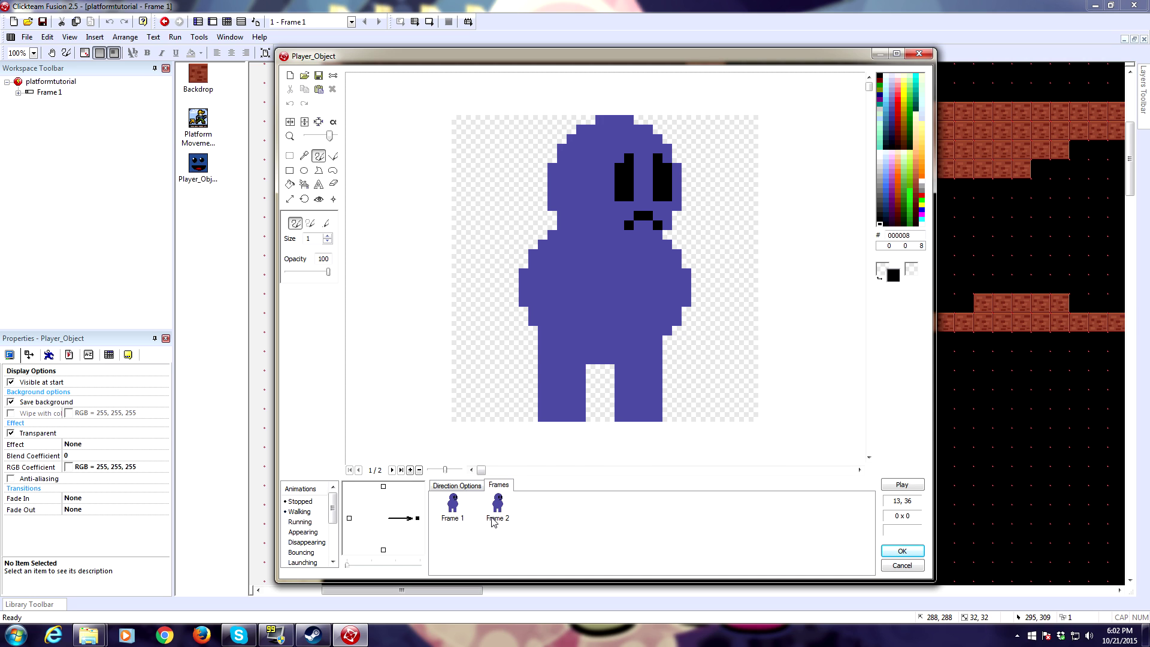
Step: Raise the character's right-hand leg in Walking frame 1 and the left-hand leg in frame 2
{"action": "left_click", "coordinate": [289, 155]}
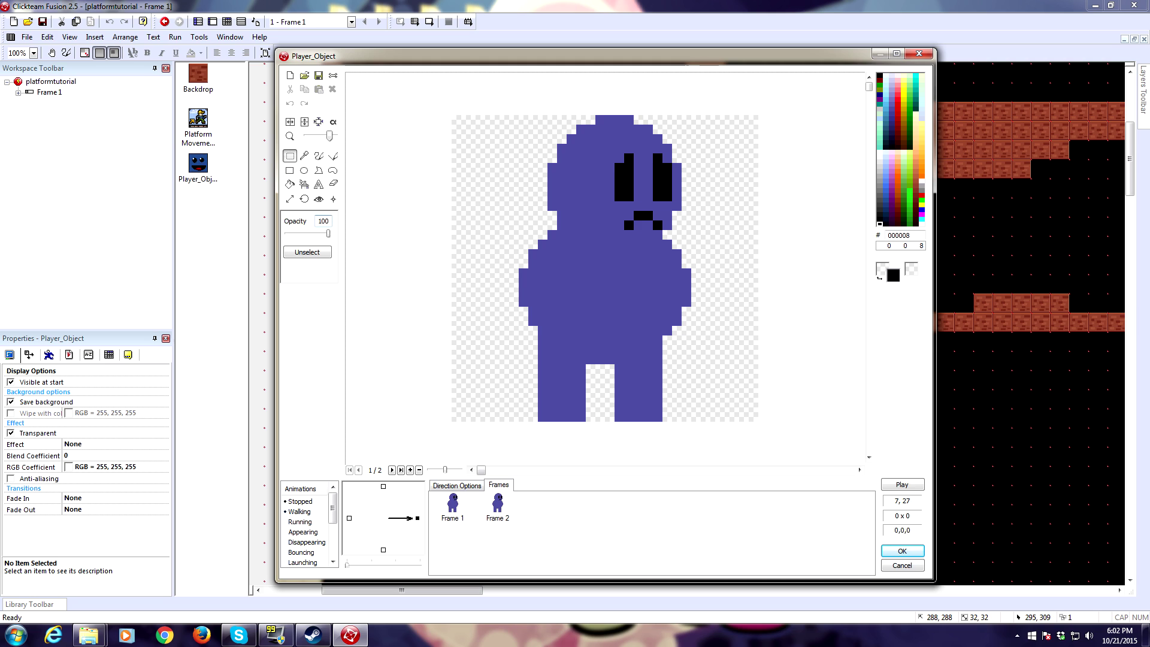
{"action": "left_click_drag", "start_coordinate": [605, 364], "coordinate": [656, 375]}
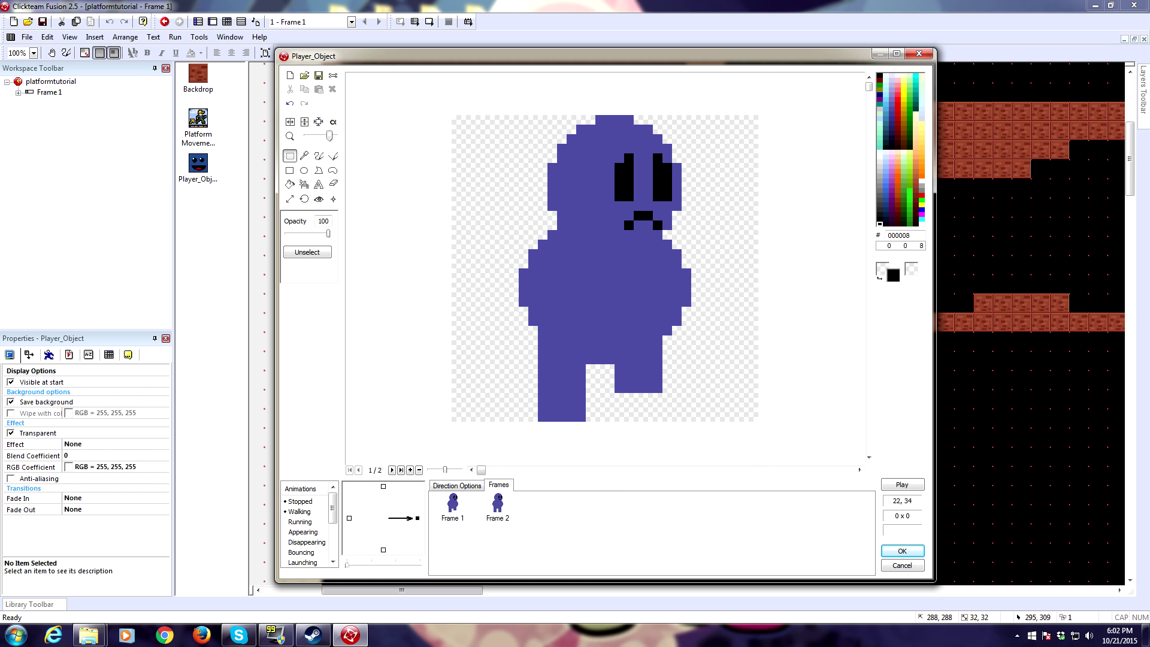
{"action": "left_click", "coordinate": [498, 503]}
{"action": "mouse_move", "coordinate": [538, 355]}
{"action": "left_mouse_down"}
{"action": "mouse_move", "coordinate": [598, 421]}
{"action": "mouse_move", "coordinate": [572, 372]}
{"action": "left_mouse_up"}
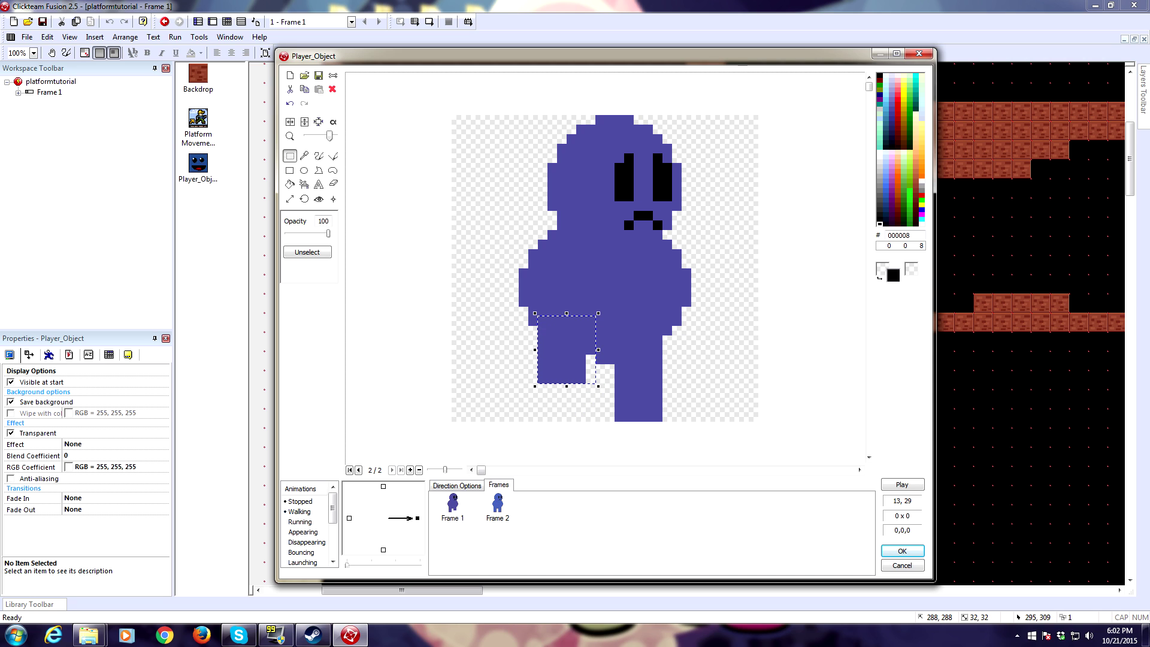
Step: Select both right-facing Walking frames and enable looping for that direction
{"action": "left_click_drag", "start_coordinate": [536, 533], "coordinate": [426, 495]}
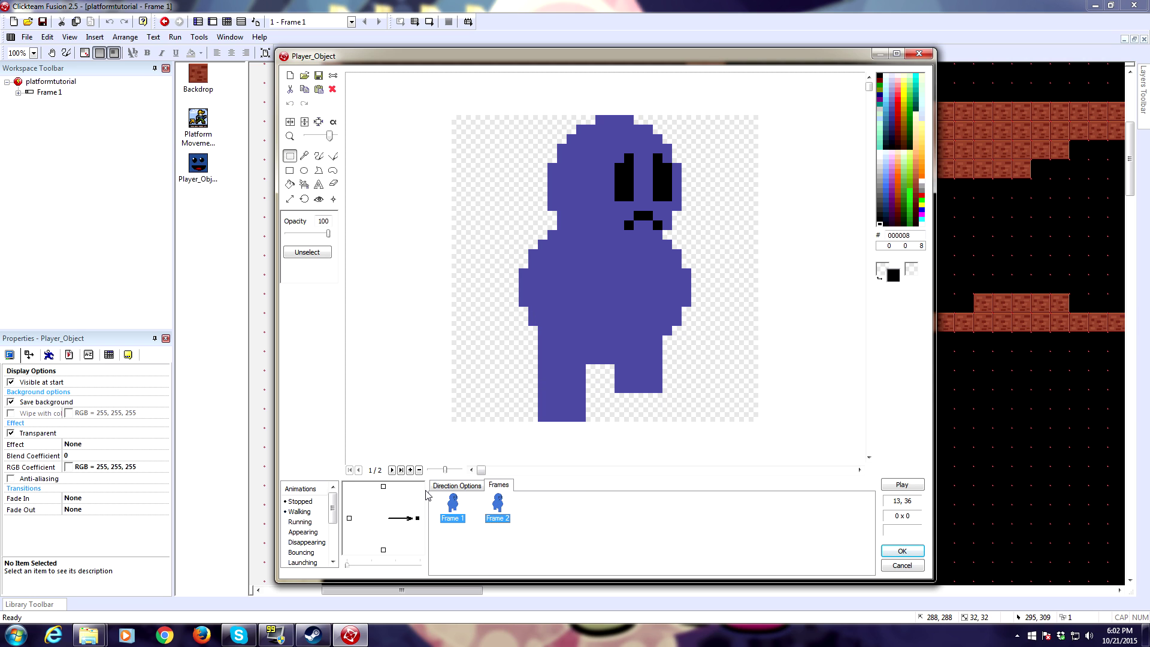
{"action": "left_click", "coordinate": [471, 486]}
{"action": "left_click", "coordinate": [525, 514]}
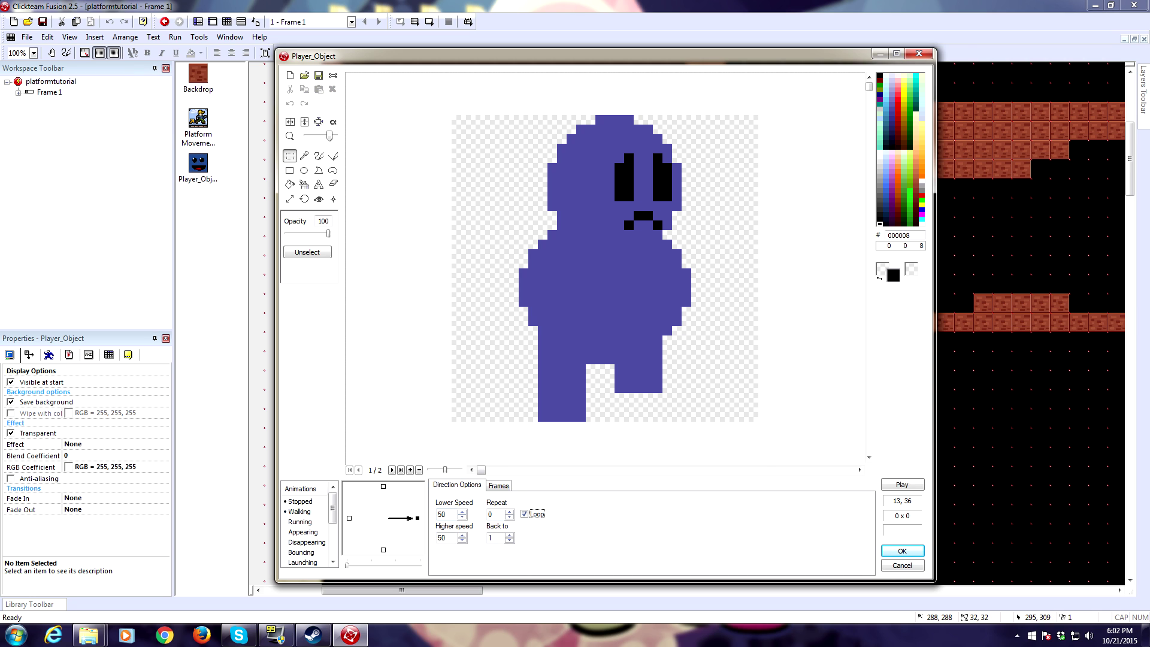
Step: Set the right-facing Walking animation's lower speed to 0 and higher speed to 25, and copy both its frames into the left-facing direction
{"action": "double_click", "coordinate": [442, 538]}
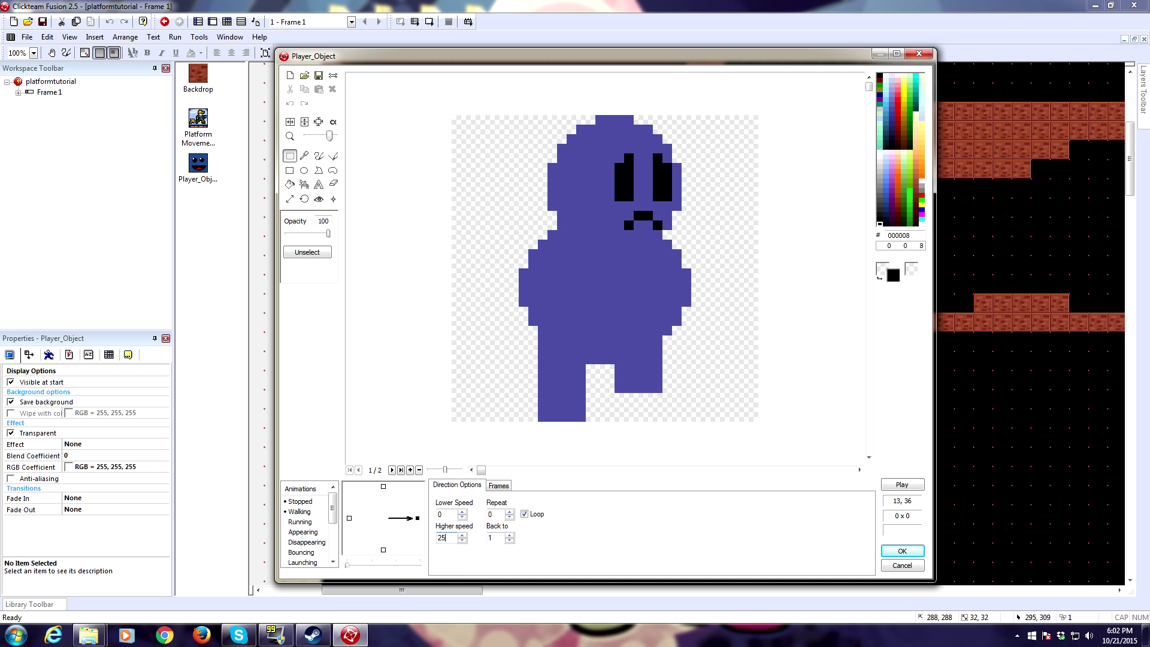
{"action": "left_click", "coordinate": [349, 518]}
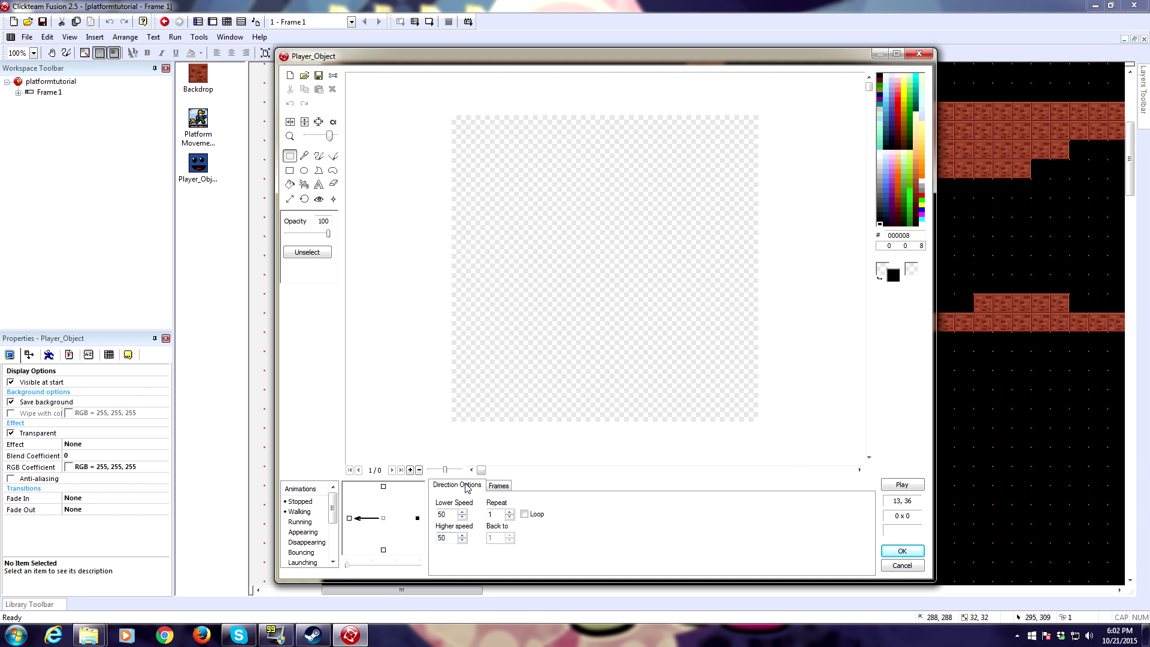
{"action": "left_click", "coordinate": [498, 485]}
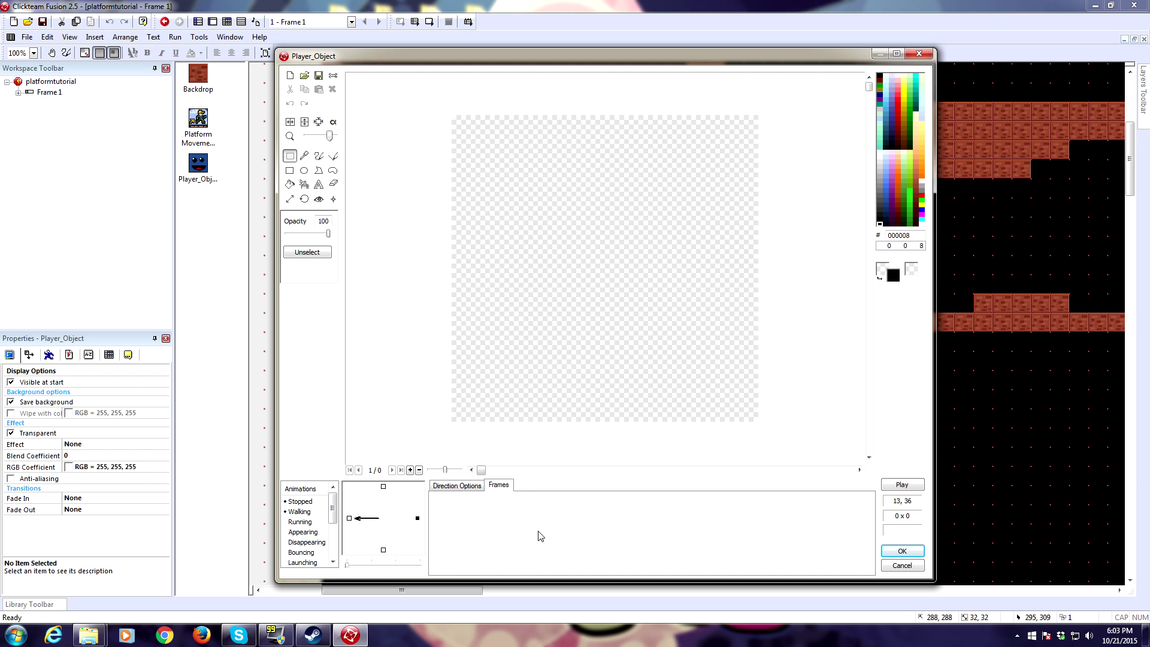
{"action": "left_click", "coordinate": [468, 489]}
{"action": "left_click", "coordinate": [418, 519]}
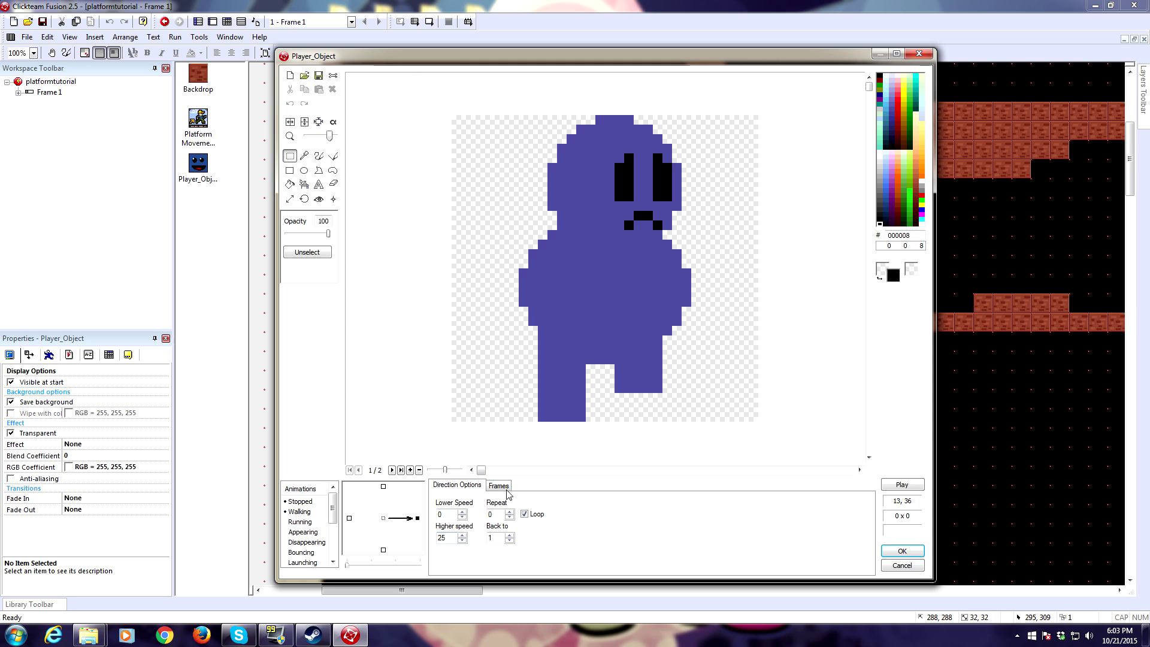
{"action": "left_click", "coordinate": [499, 486]}
{"action": "left_click_drag", "start_coordinate": [571, 546], "coordinate": [438, 491]}
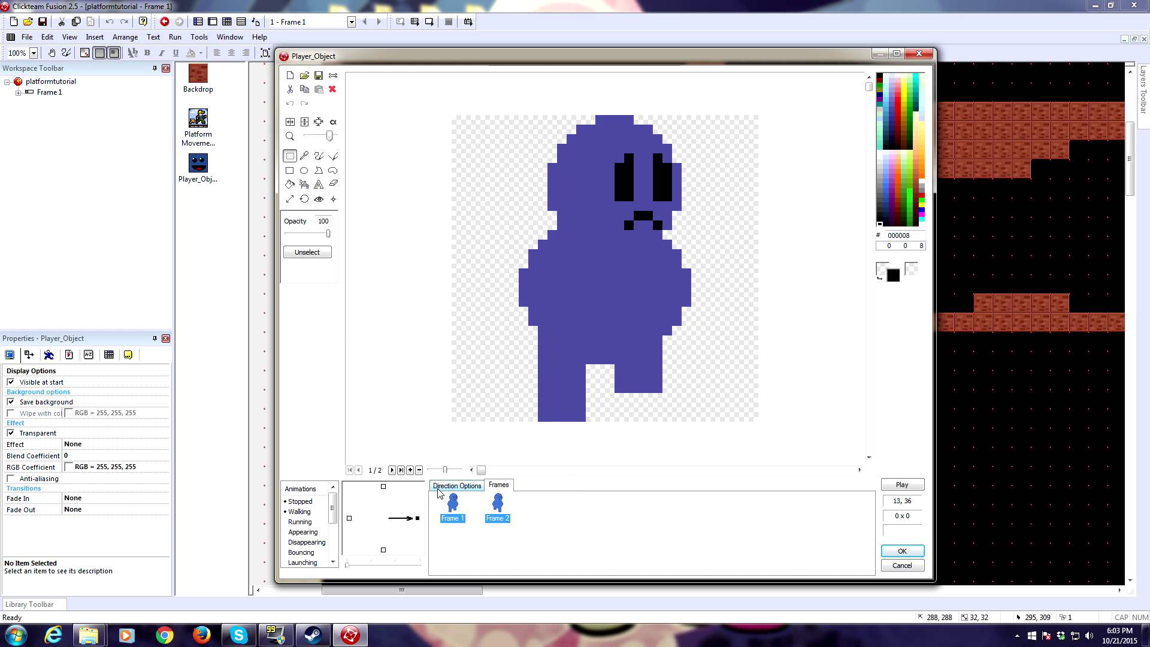
{"action": "left_click", "coordinate": [350, 518]}
{"action": "left_click", "coordinate": [529, 539]}
{"action": "key", "text": "ctrl+v"}
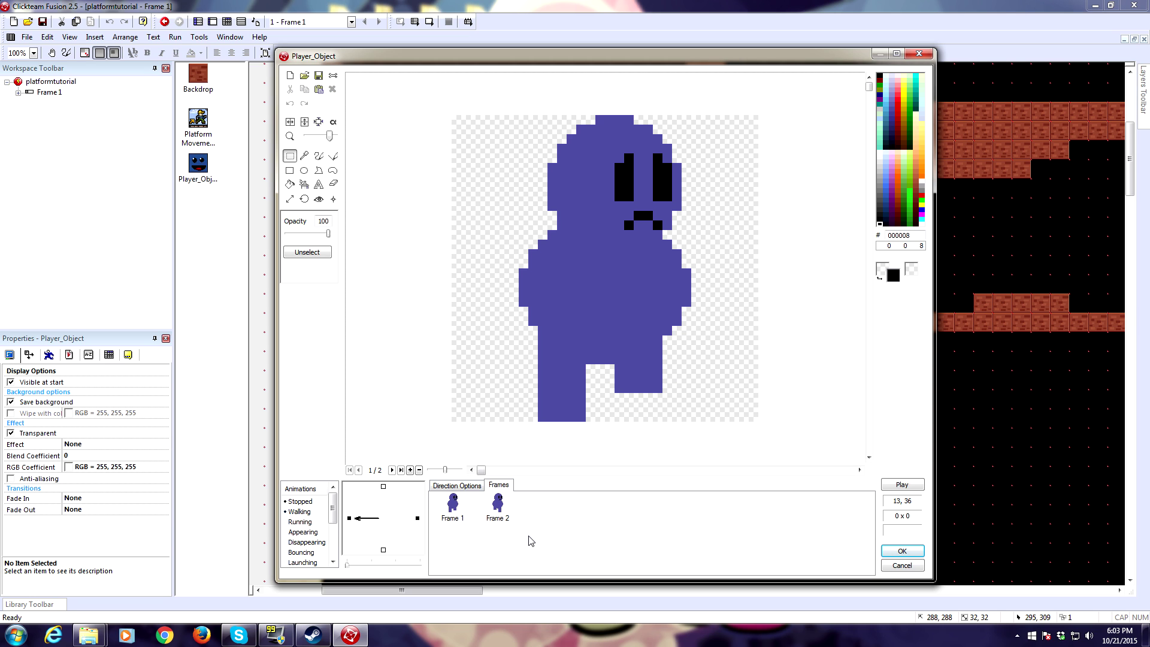
Step: Flip both pasted left-facing Walking frames horizontally
{"action": "left_click", "coordinate": [462, 519]}
{"action": "left_click", "coordinate": [392, 471]}
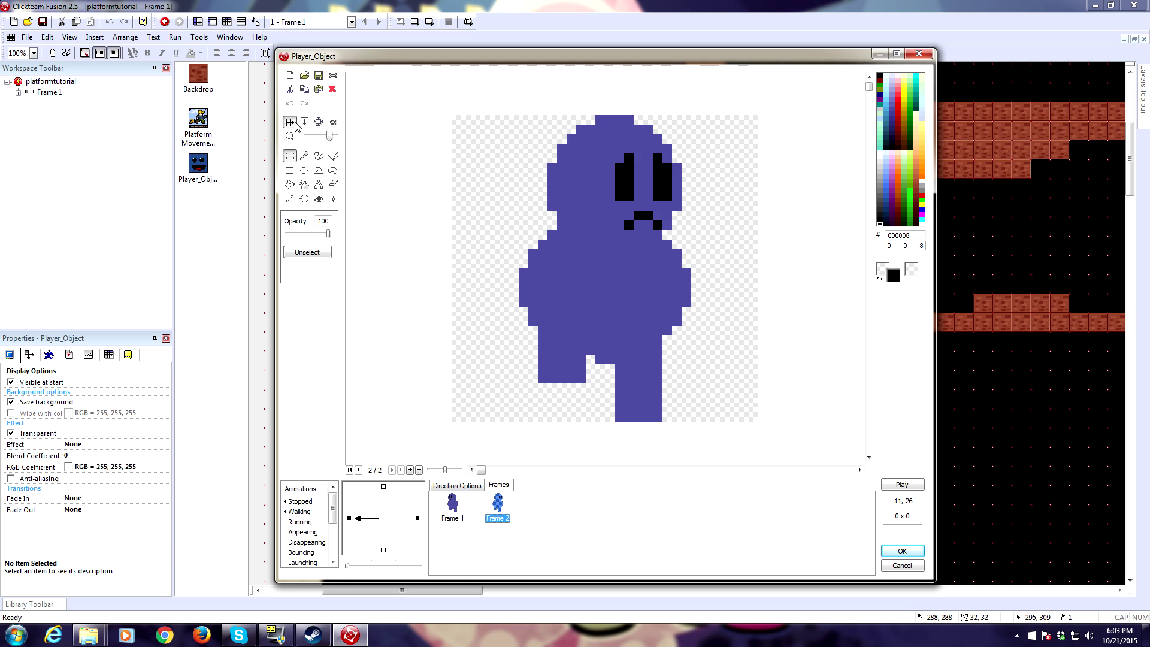
Step: Enable looping for the left-facing Walking direction and change its higher speed
{"action": "left_click", "coordinate": [443, 484]}
{"action": "left_click", "coordinate": [525, 514]}
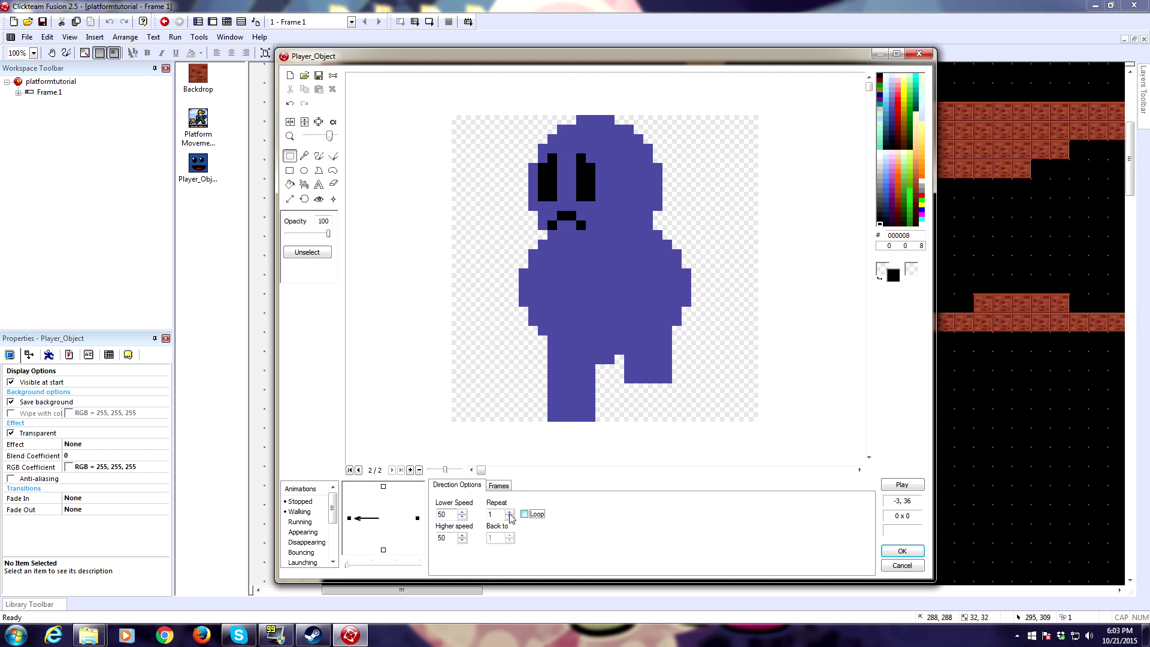
{"action": "double_click", "coordinate": [447, 538]}
{"action": "type", "text": "2"}
Step: Paste the copied right-facing Walking frames into the right-facing direction of the Jumping animation
{"action": "scroll", "coordinate": [333, 516], "scroll_direction": "down", "scroll_amount": 3}
{"action": "left_click", "coordinate": [300, 542]}
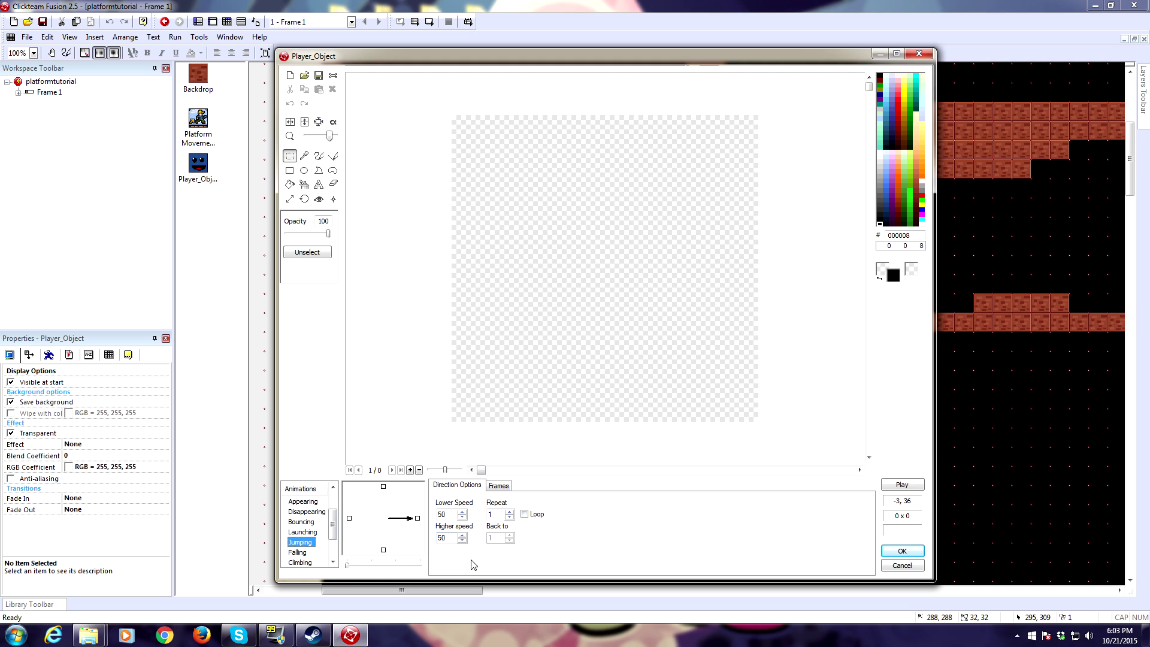
{"action": "left_click", "coordinate": [499, 486]}
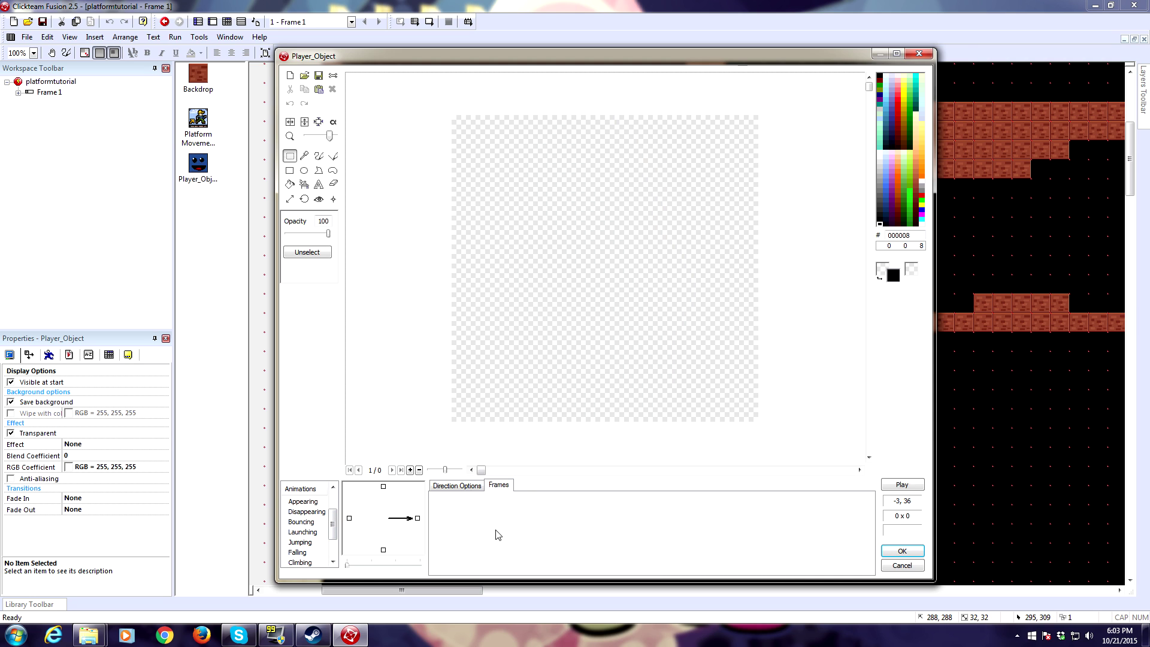
{"action": "left_click", "coordinate": [416, 518]}
{"action": "key", "text": "ctrl+v"}
Step: Delete frame 2 from the right-facing Jumping animation
{"action": "left_click", "coordinate": [499, 513]}
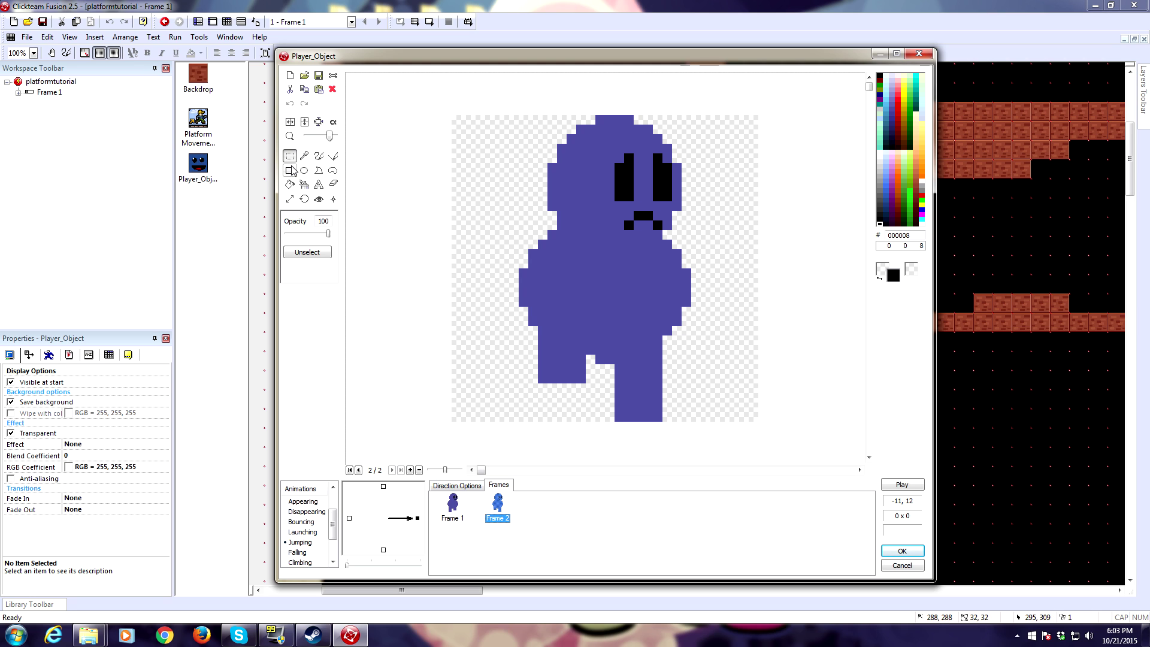
{"action": "left_click", "coordinate": [496, 508]}
{"action": "key", "text": "Delete"}
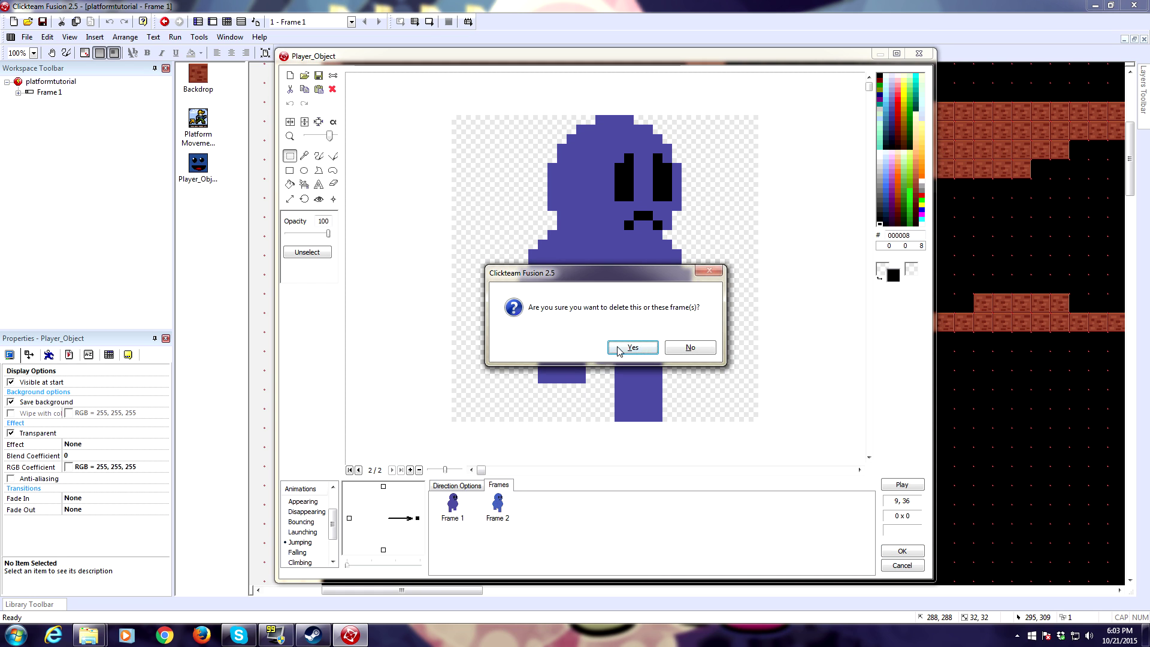
{"action": "left_click", "coordinate": [621, 345]}
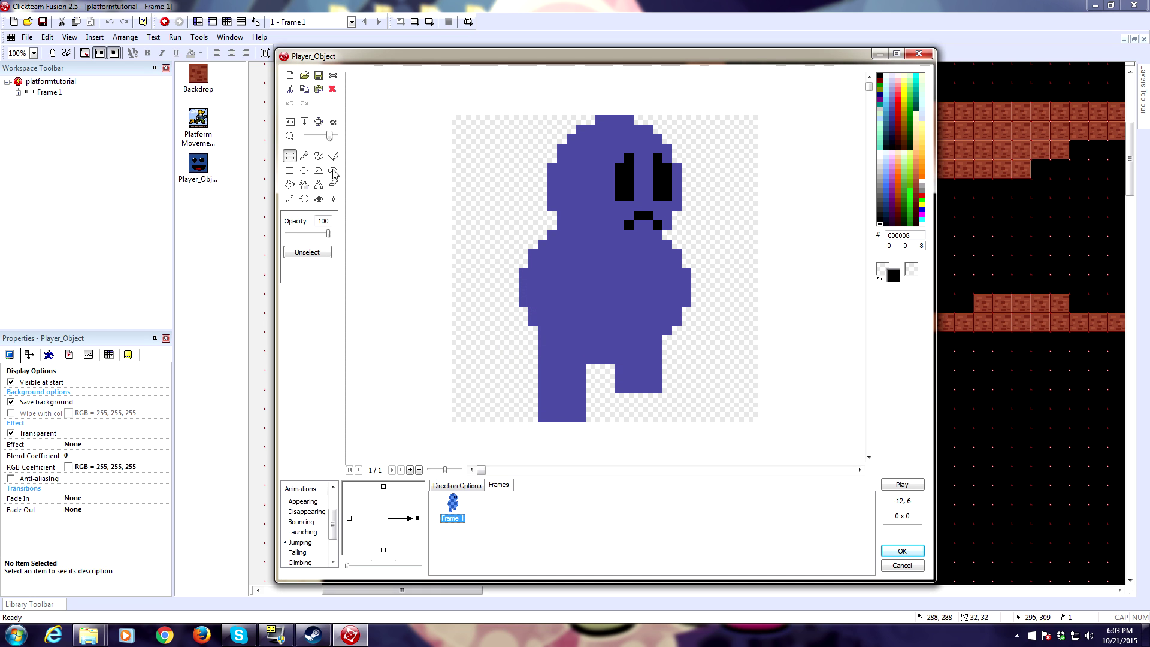
{"action": "left_click", "coordinate": [346, 240]}
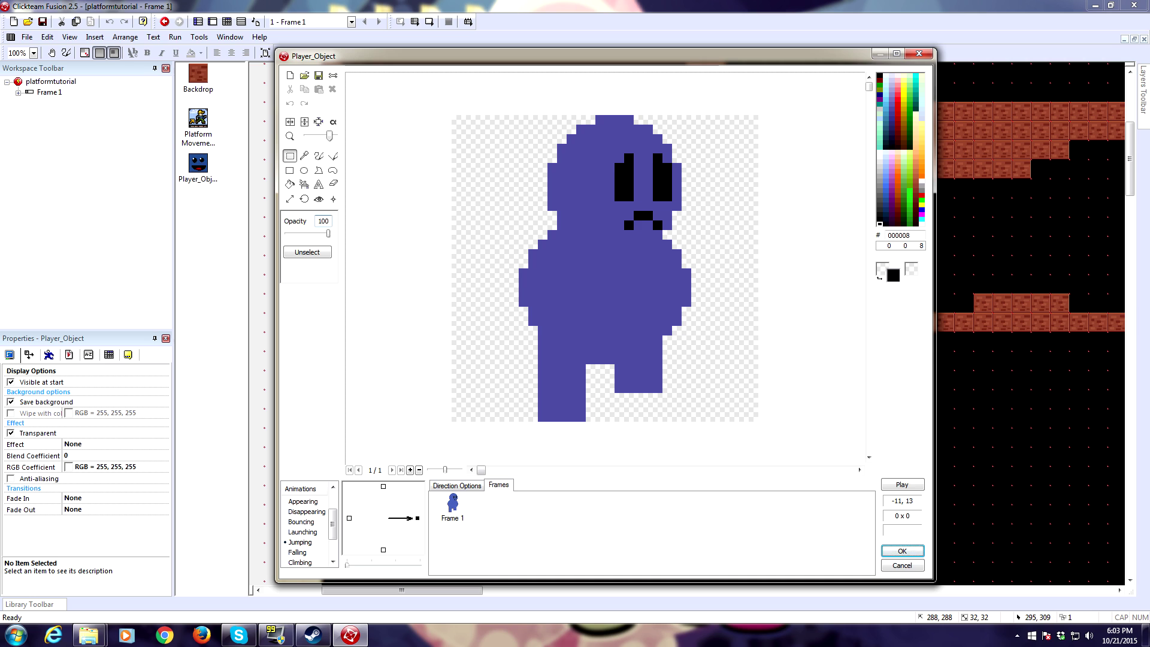
Step: Cut both legs off the character in the right-facing Jumping frame
{"action": "left_click_drag", "start_coordinate": [516, 353], "coordinate": [723, 424]}
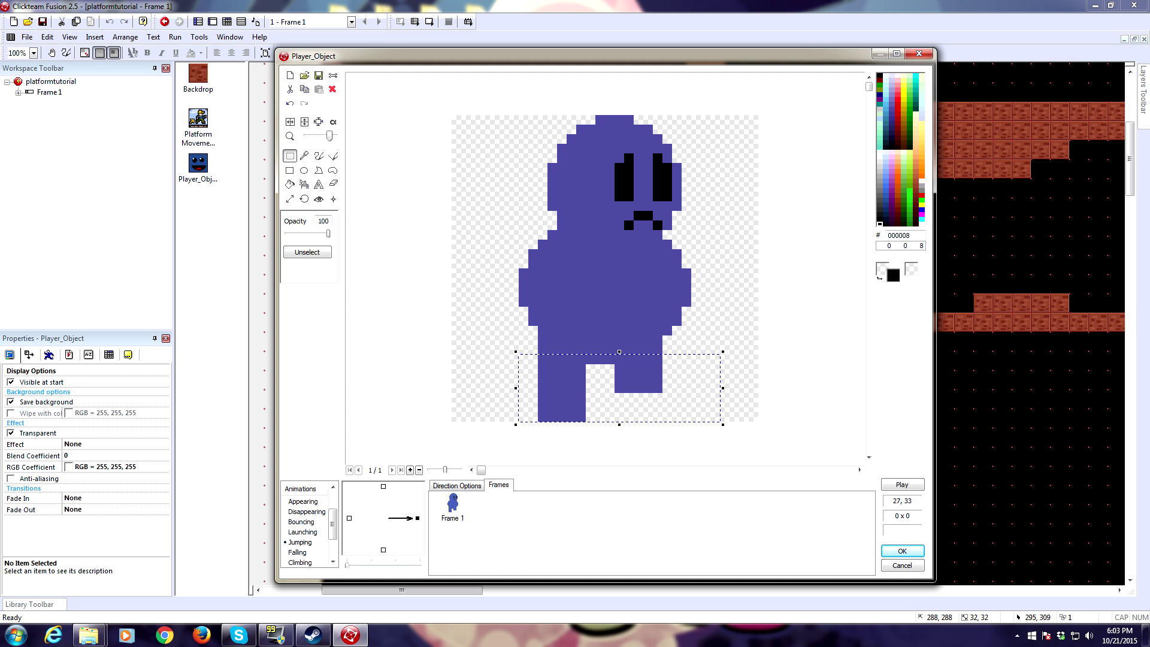
{"action": "key", "text": "ctrl+x"}
Step: Sample the body's purple and pencil in two legs splayed outward on both sides of the character's lower body
{"action": "left_click", "coordinate": [319, 156]}
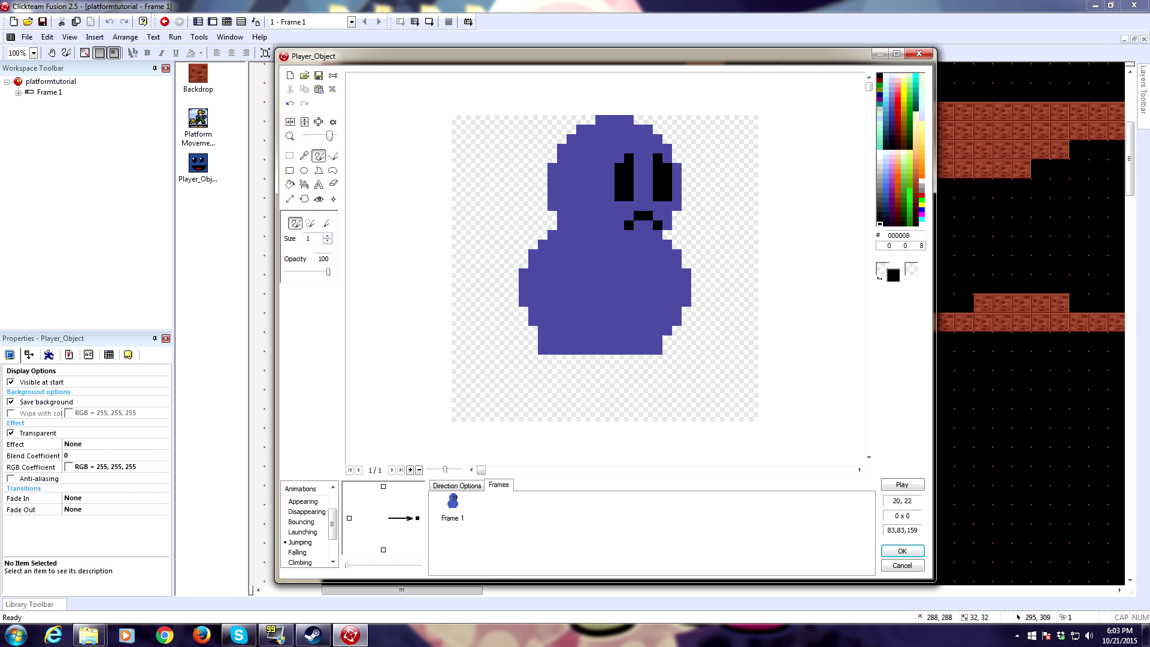
{"action": "left_click", "coordinate": [304, 156]}
{"action": "left_click", "coordinate": [574, 267]}
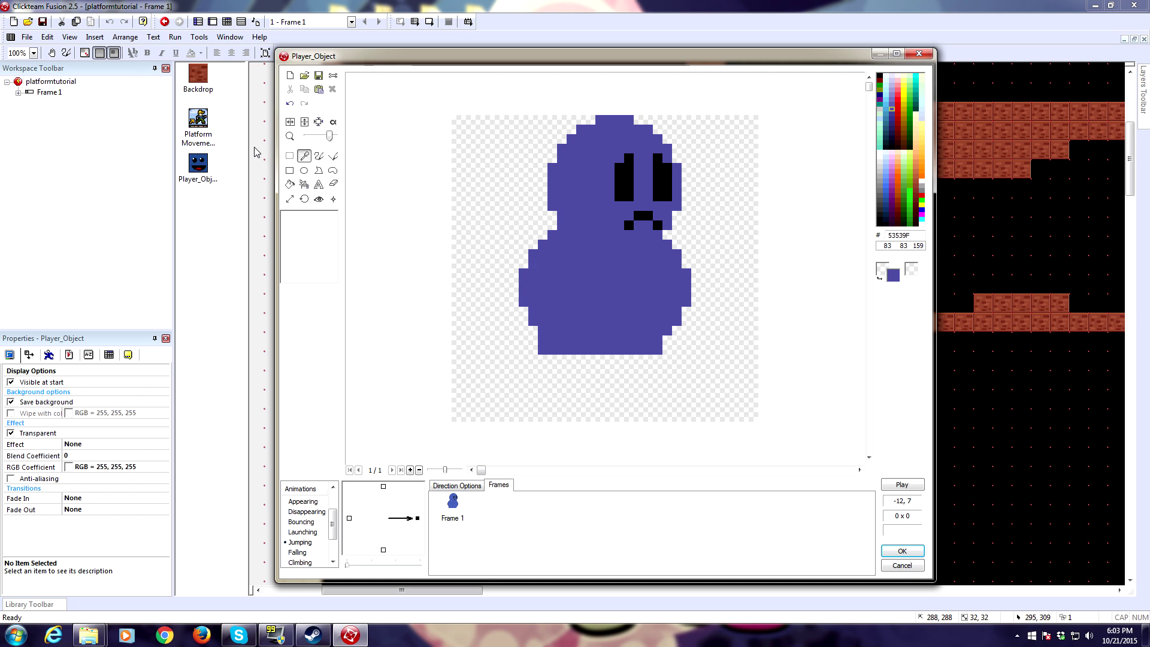
{"action": "left_click", "coordinate": [319, 156]}
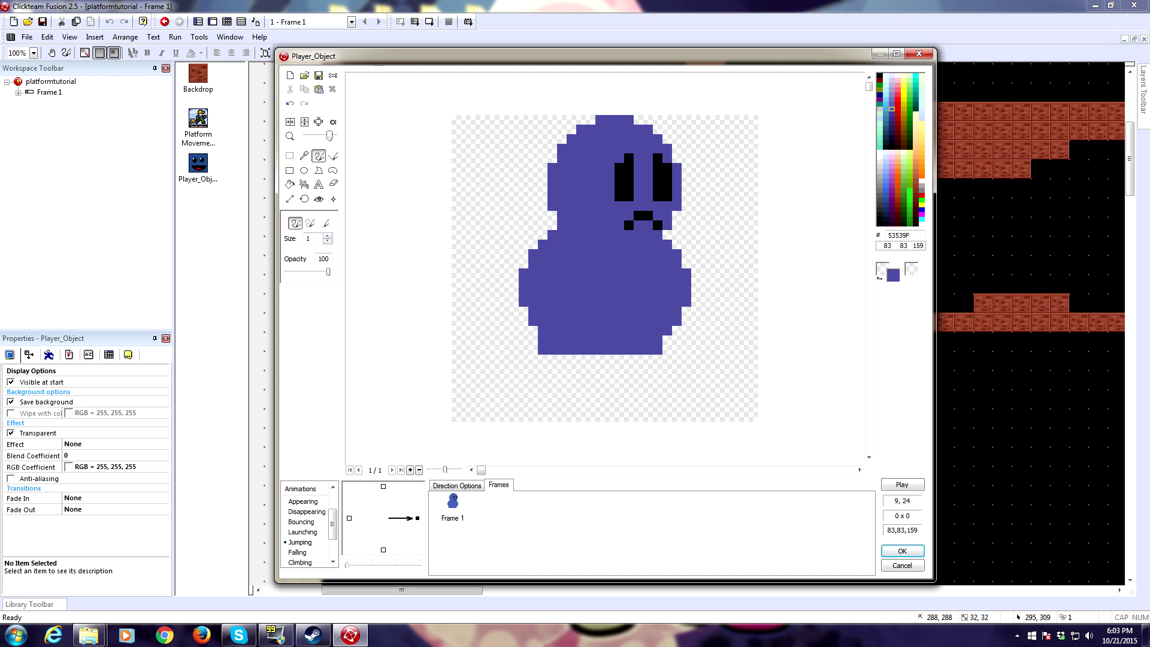
{"action": "right_click_drag", "start_coordinate": [542, 350], "coordinate": [552, 350]}
{"action": "mouse_move", "coordinate": [677, 331]}
{"action": "left_mouse_down"}
{"action": "mouse_move", "coordinate": [696, 330]}
{"action": "mouse_move", "coordinate": [729, 378]}
{"action": "mouse_move", "coordinate": [668, 350]}
{"action": "mouse_move", "coordinate": [715, 359]}
{"action": "mouse_move", "coordinate": [694, 339]}
{"action": "mouse_move", "coordinate": [706, 369]}
{"action": "left_mouse_up"}
{"action": "left_click", "coordinate": [735, 379]}
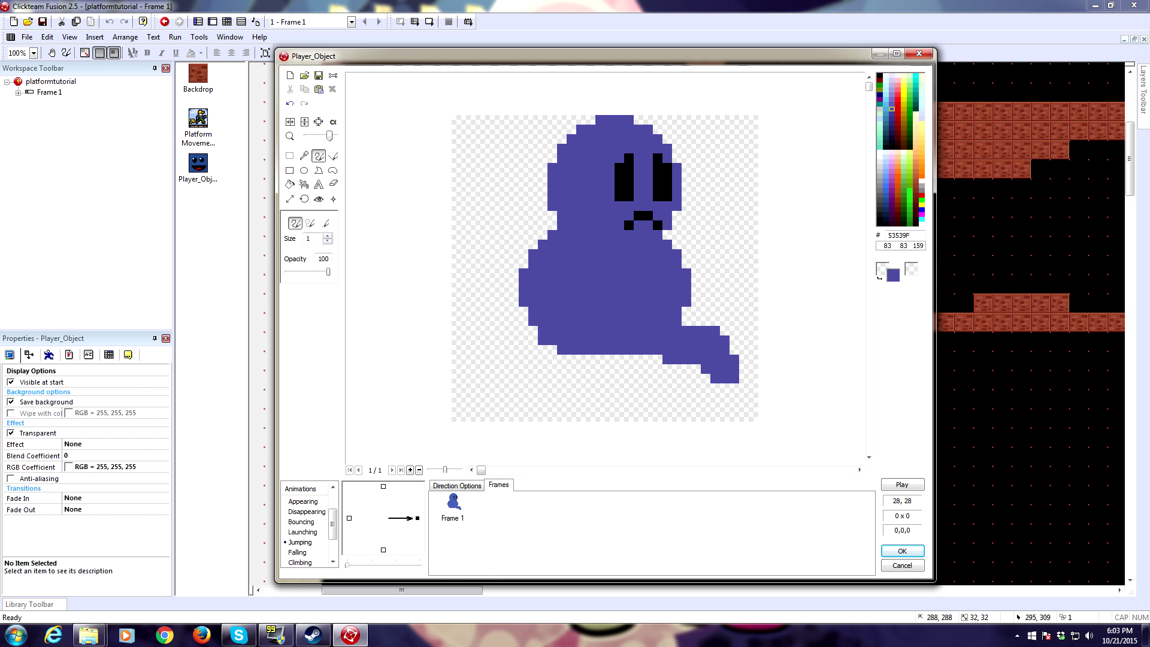
{"action": "mouse_move", "coordinate": [563, 360]}
{"action": "left_mouse_down"}
{"action": "mouse_move", "coordinate": [485, 364]}
{"action": "mouse_move", "coordinate": [522, 321]}
{"action": "mouse_move", "coordinate": [533, 350]}
{"action": "mouse_move", "coordinate": [504, 350]}
{"action": "mouse_move", "coordinate": [514, 350]}
{"action": "left_mouse_up"}
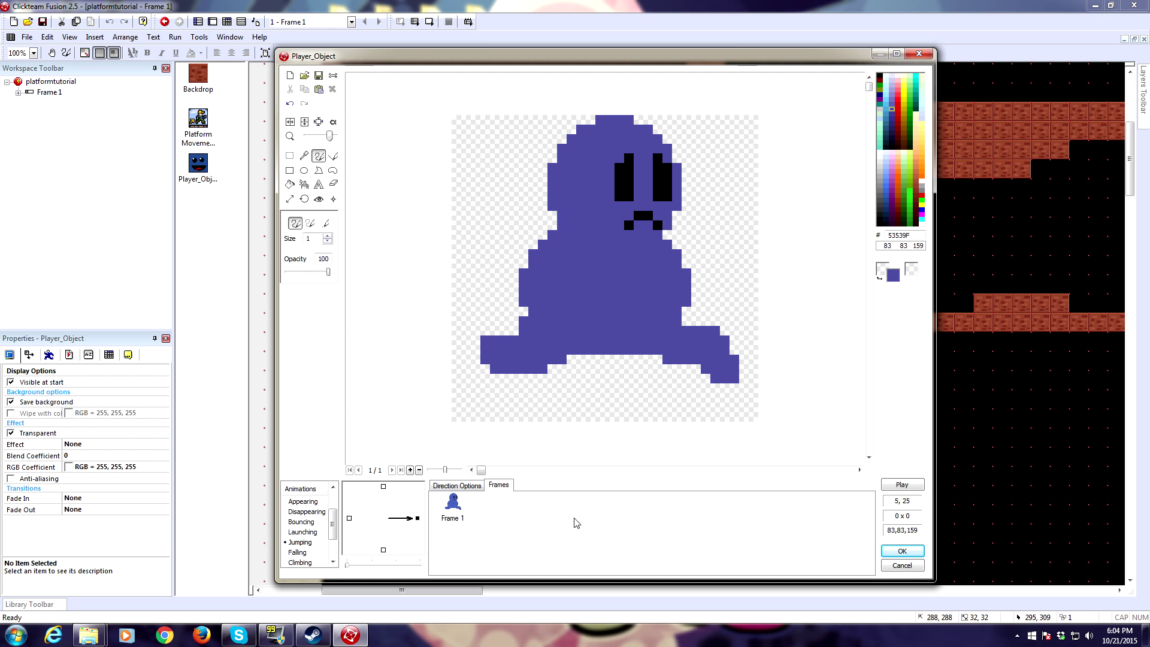
{"action": "left_click", "coordinate": [523, 311]}
Step: Sample the black of the face and redraw the frown as a filled, round open mouth
{"action": "left_click", "coordinate": [303, 156]}
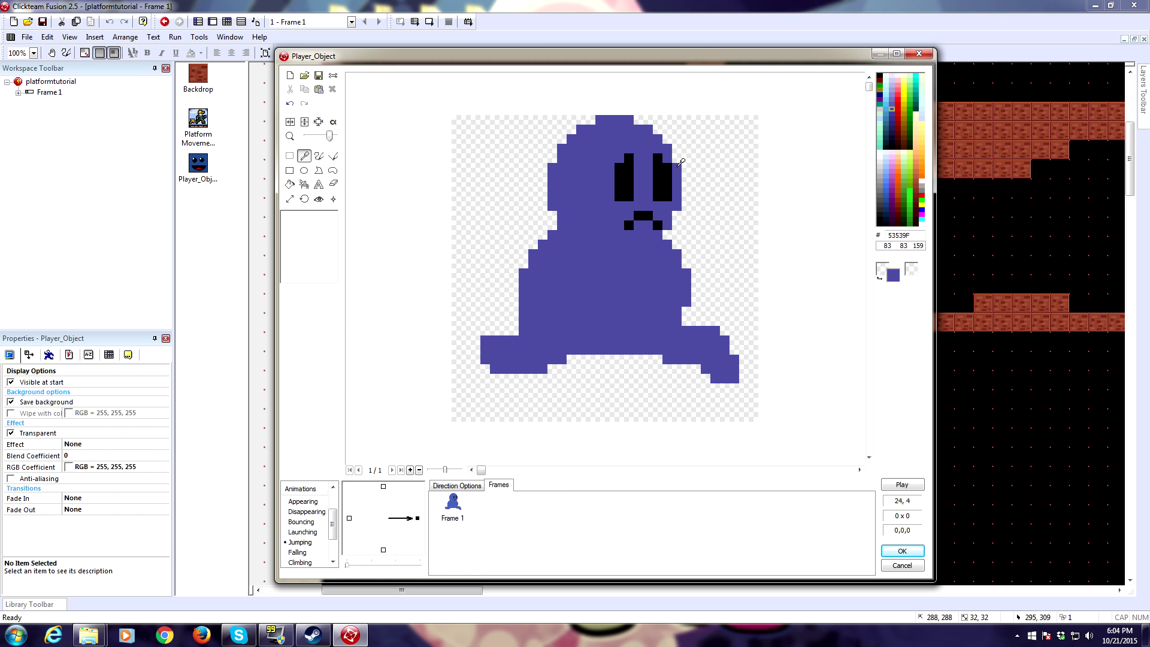
{"action": "left_click", "coordinate": [318, 156]}
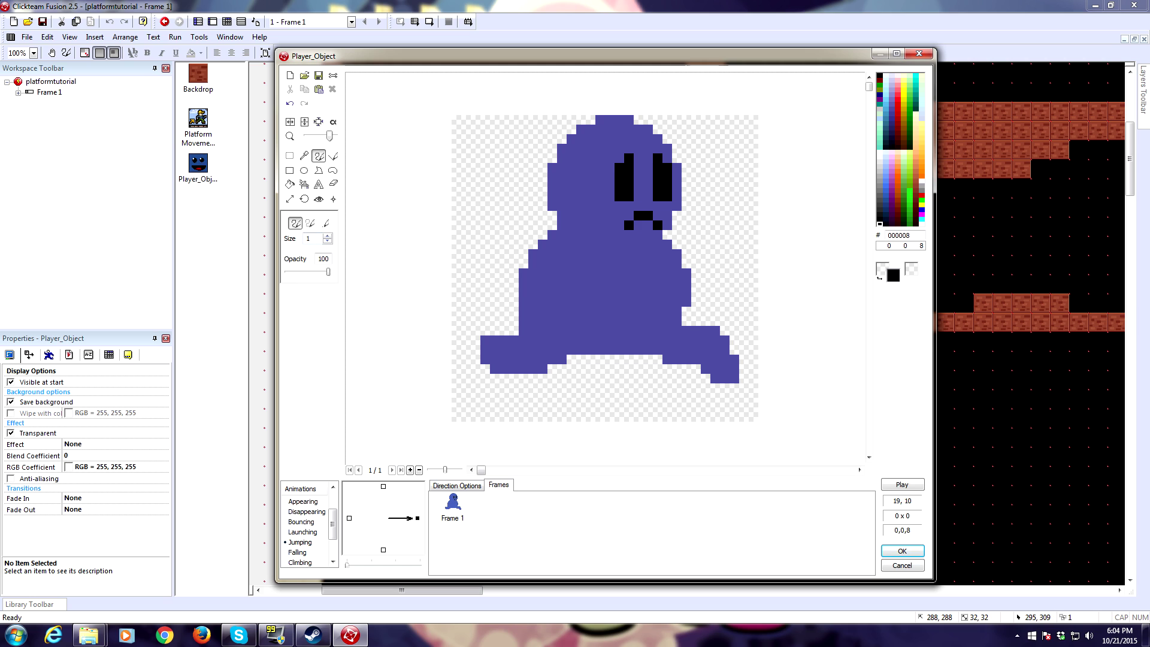
{"action": "left_click_drag", "start_coordinate": [637, 225], "coordinate": [648, 244]}
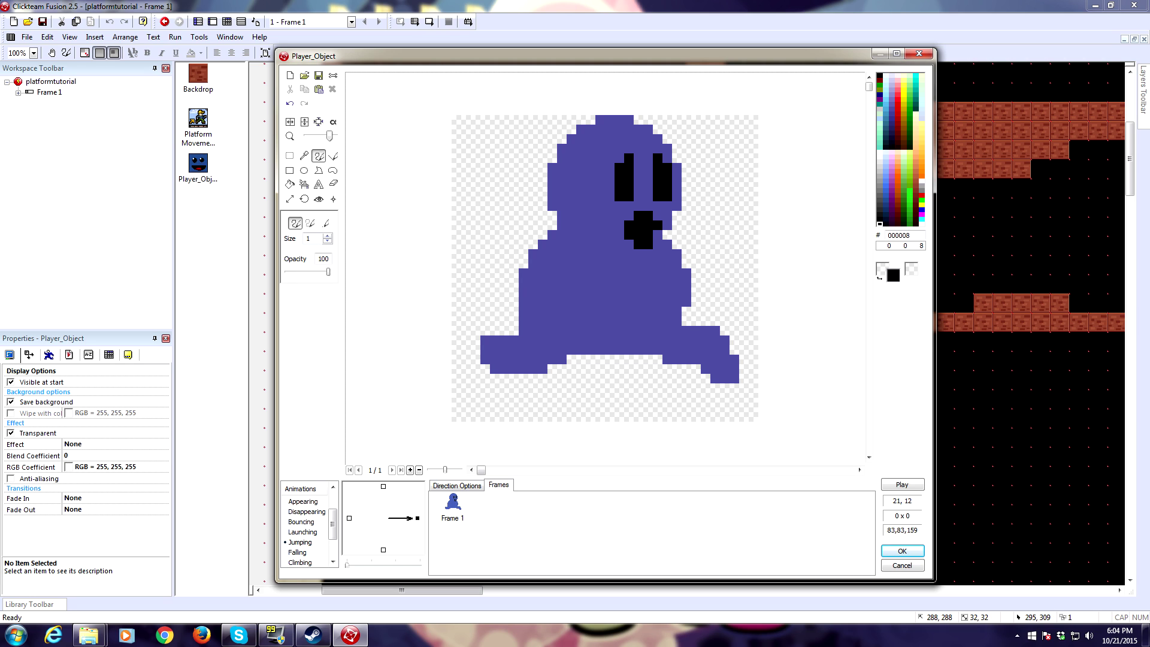
{"action": "left_click", "coordinate": [657, 234]}
{"action": "left_click", "coordinate": [880, 152]}
Step: Enable looping for the right-facing Jumping animation and return to its frames
{"action": "left_click", "coordinate": [457, 485]}
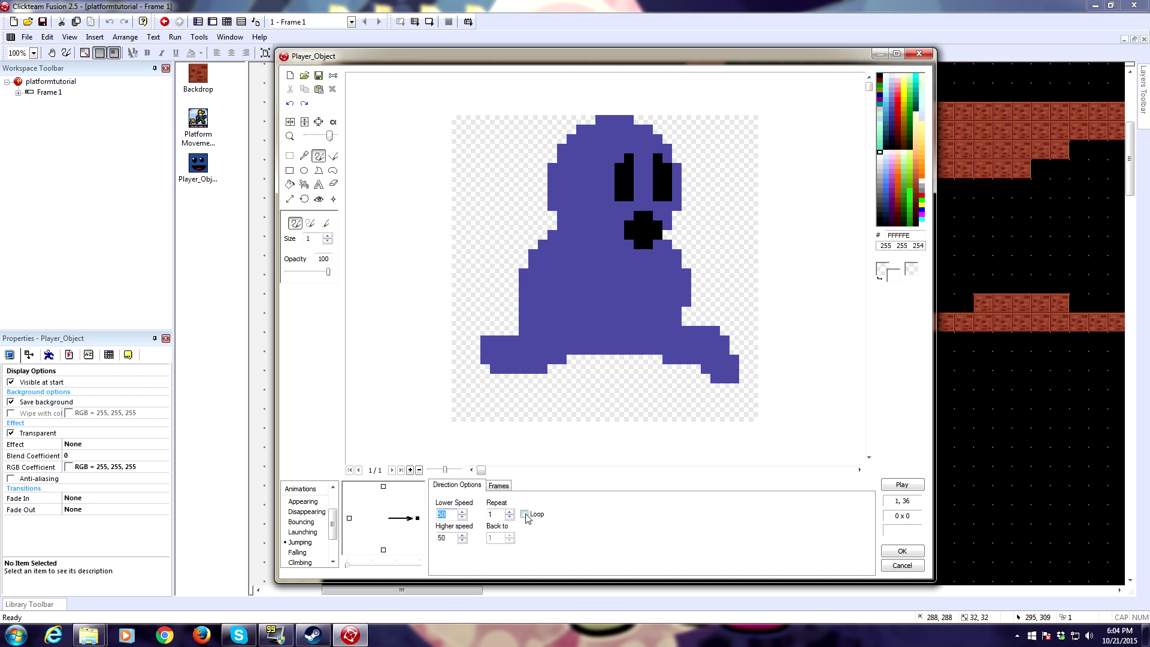
{"action": "left_click", "coordinate": [525, 515]}
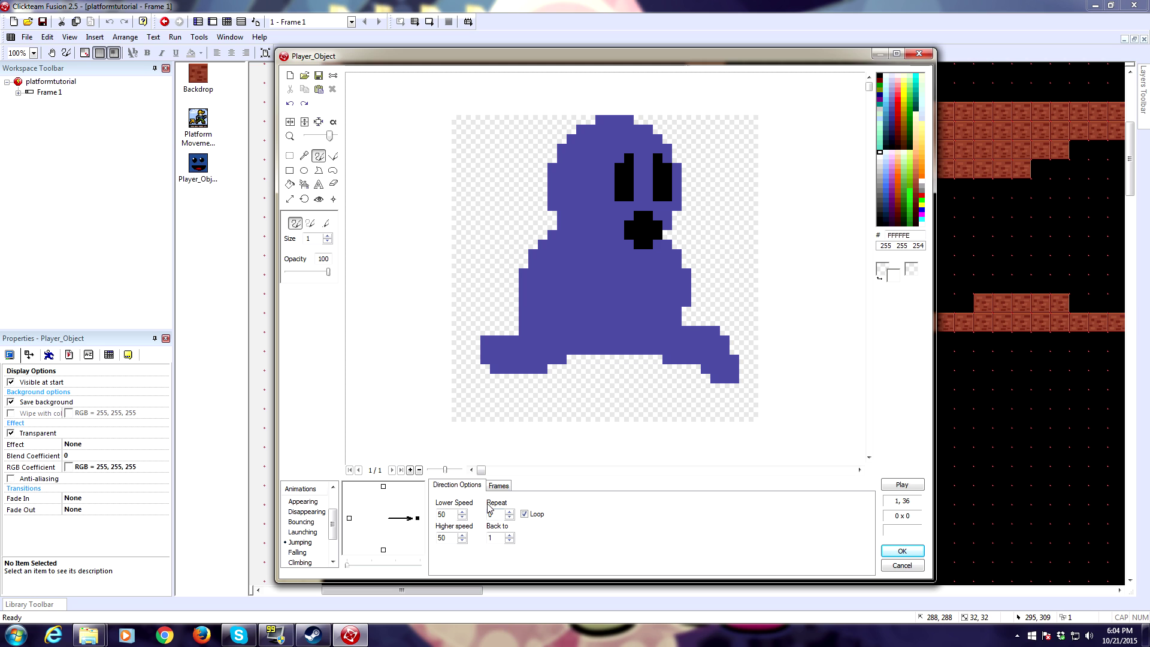
{"action": "left_click", "coordinate": [500, 487]}
{"action": "left_click", "coordinate": [483, 487]}
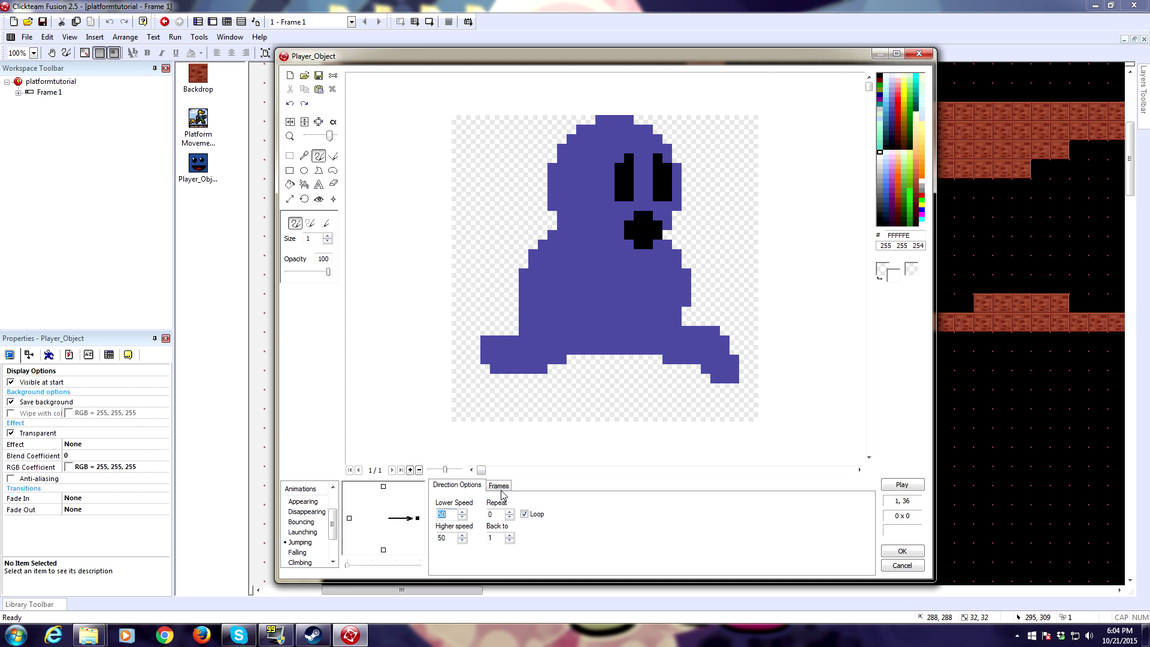
{"action": "left_click", "coordinate": [502, 488]}
Step: Copy the jumping frame into the left-facing direction and flip it horizontally
{"action": "left_click", "coordinate": [451, 504]}
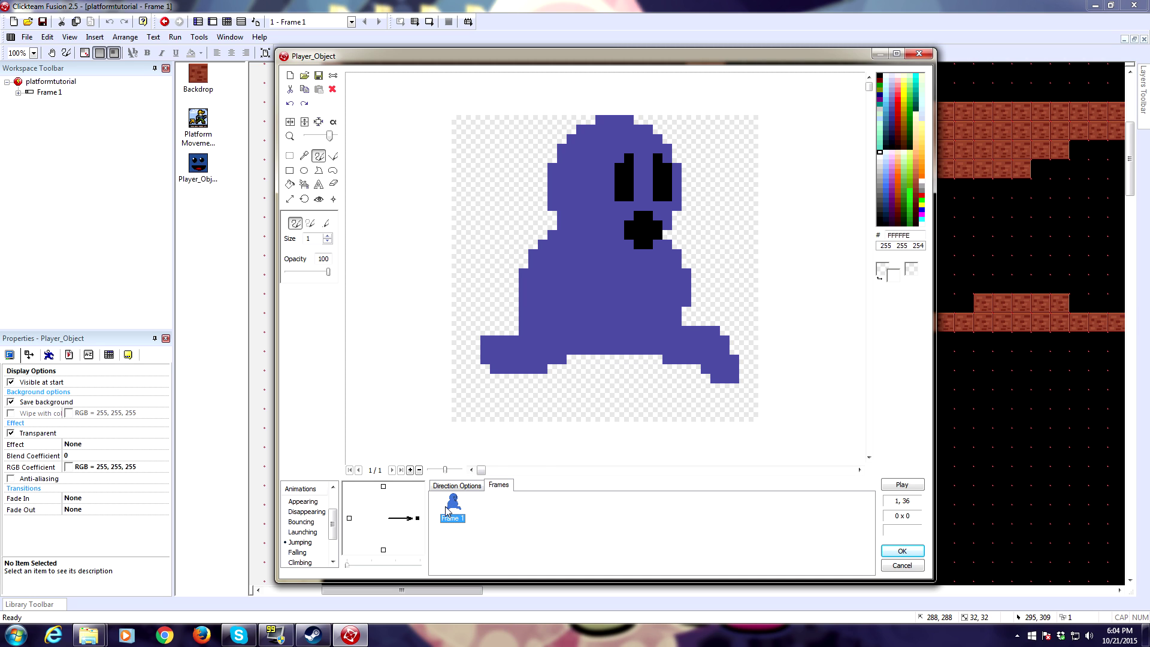
{"action": "left_click", "coordinate": [349, 518]}
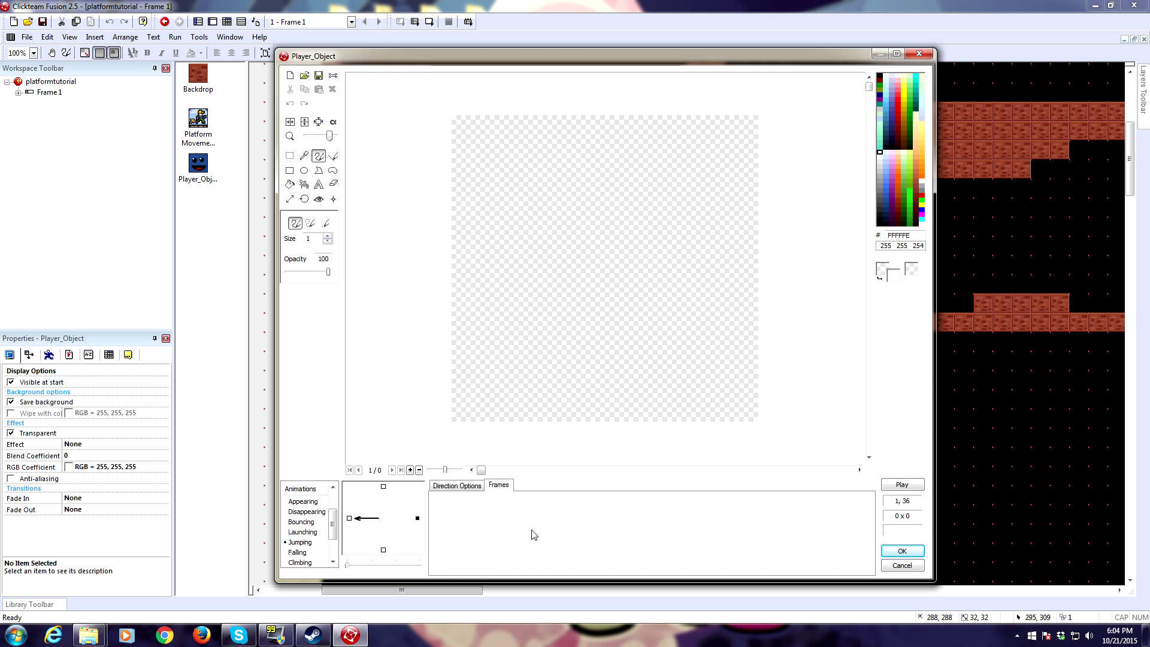
{"action": "key", "text": "ctrl+v"}
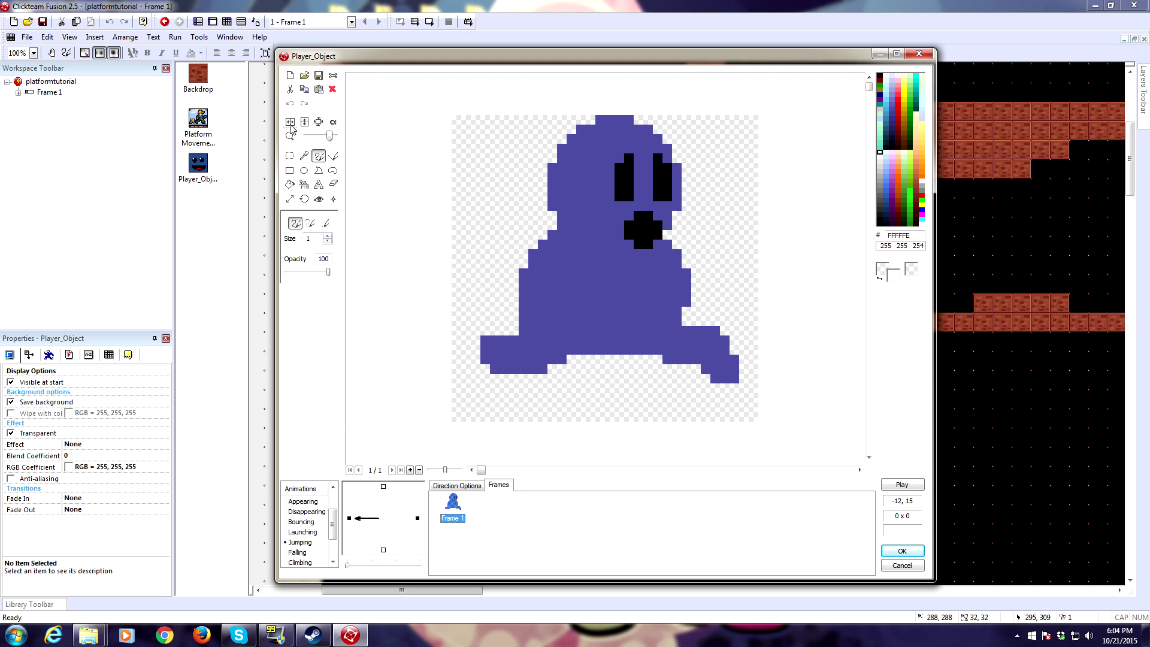
{"action": "left_click", "coordinate": [290, 122]}
Step: Enable looping for the left-facing Jumping animation and accept the animation changes
{"action": "left_click", "coordinate": [457, 485]}
{"action": "left_click", "coordinate": [524, 515]}
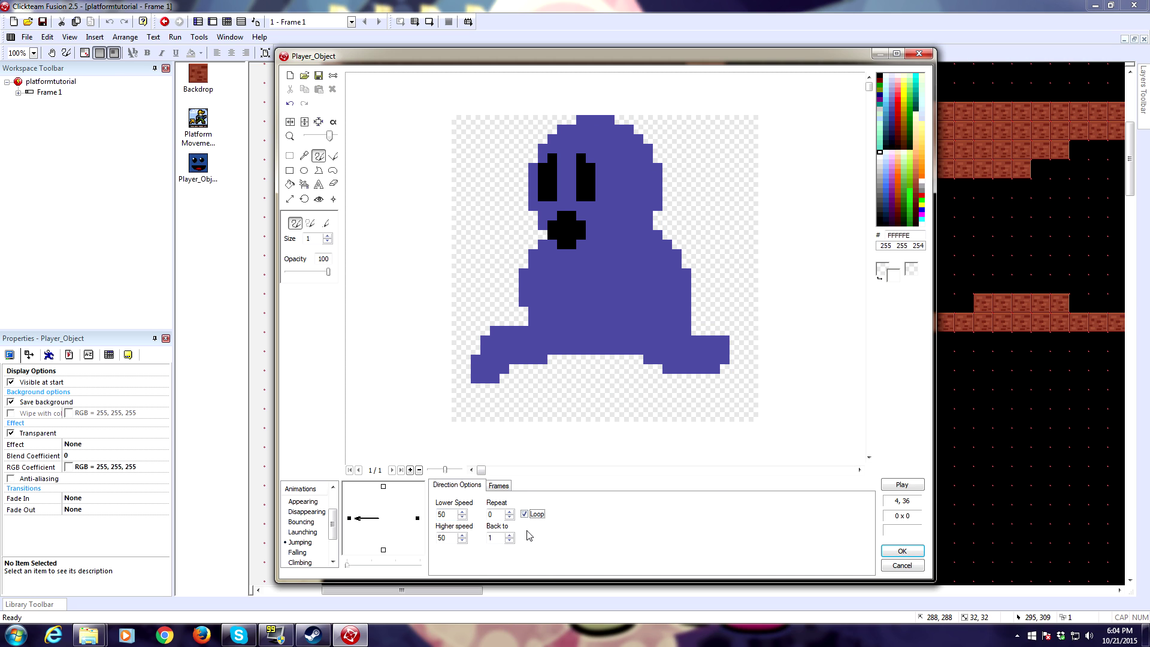
{"action": "left_click", "coordinate": [902, 551]}
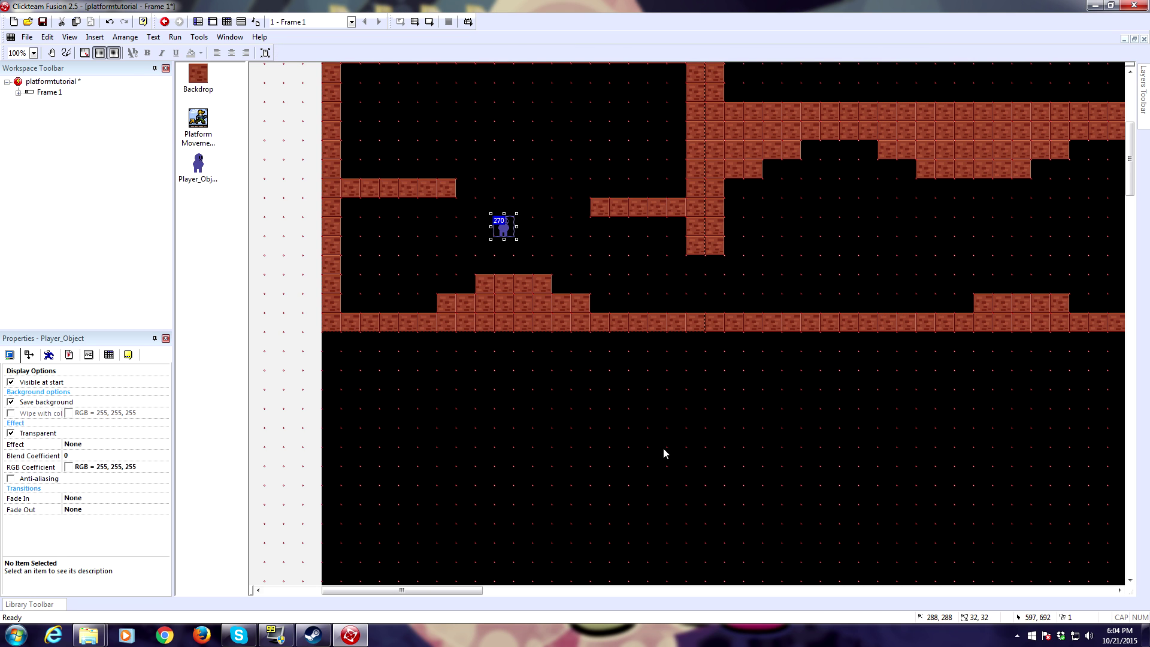
Step: Move the player object down onto the stepped brick mound and open the frame's event editor
{"action": "left_click_drag", "start_coordinate": [507, 229], "coordinate": [507, 268]}
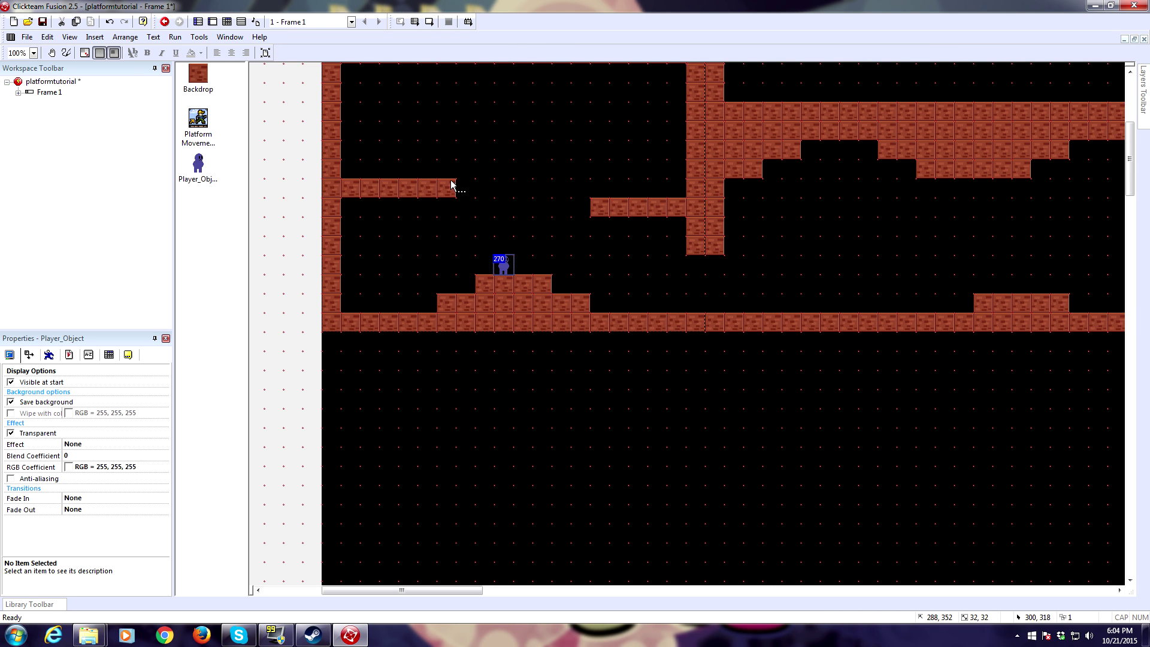
{"action": "left_click", "coordinate": [226, 22]}
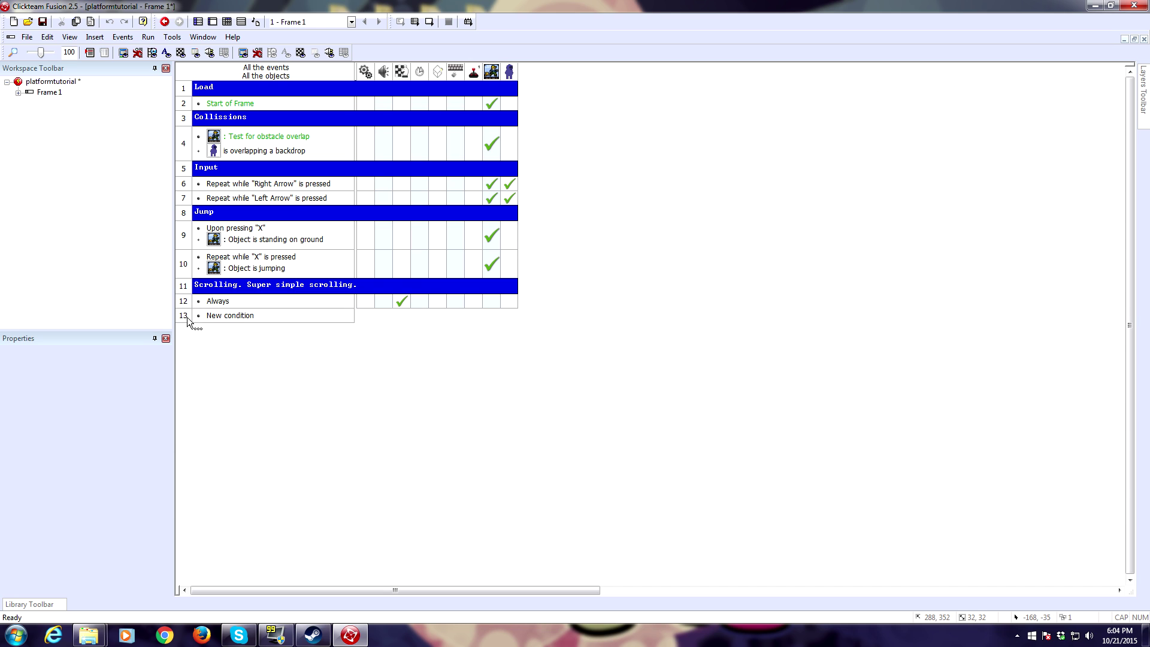
Step: Duplicate the scrolling comment line at the end of the event list and change its text to "Animations"
{"action": "type", "text": "Scrolling. Super simple scrolling."}
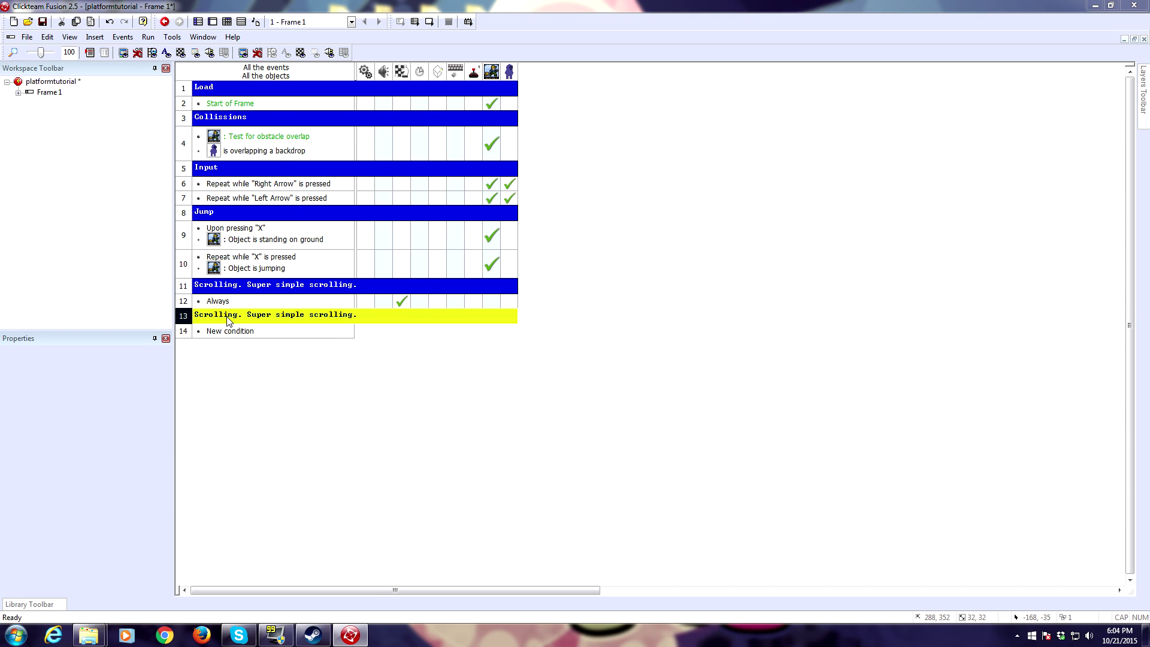
{"action": "double_click", "coordinate": [229, 321]}
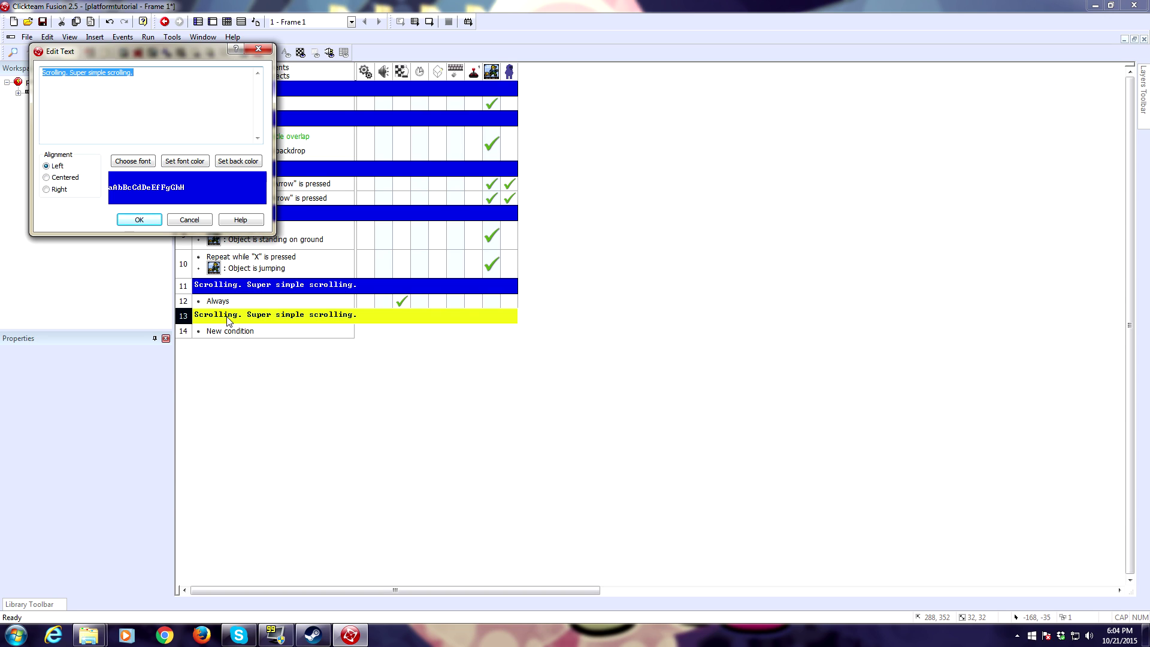
{"action": "type", "text": "Animations"}
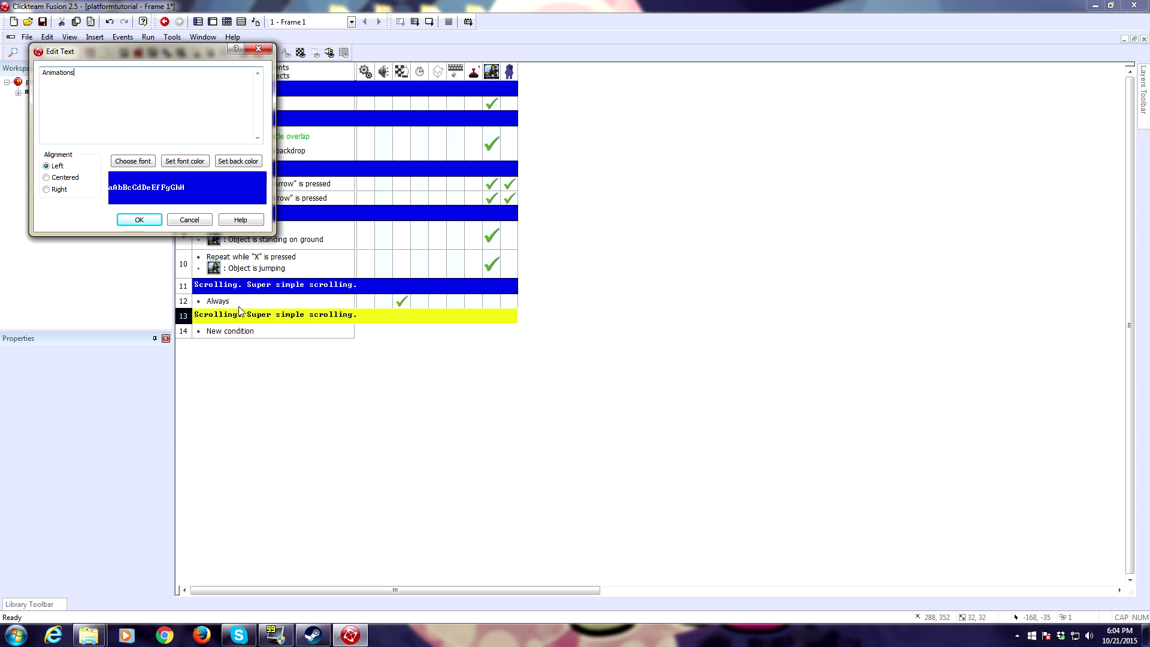
{"action": "left_click", "coordinate": [157, 220]}
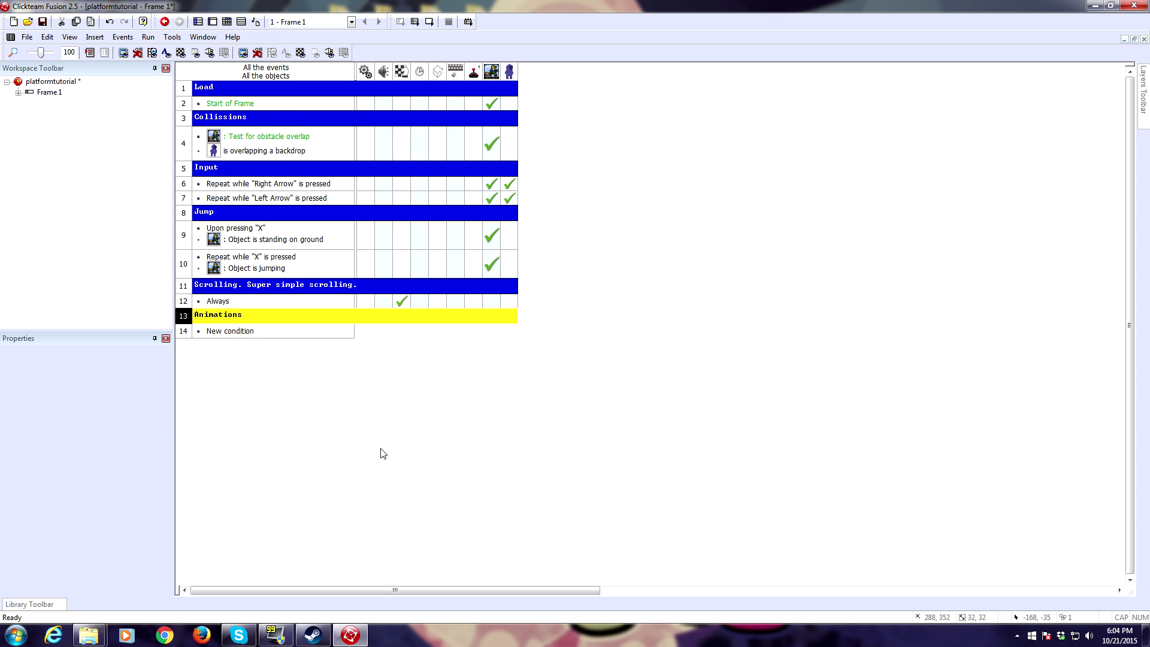
Step: Add an event under Animations requiring "Object is standing on ground" and "Repeat while Right Arrow is pressed"
{"action": "left_click", "coordinate": [233, 333]}
{"action": "left_click", "coordinate": [529, 256]}
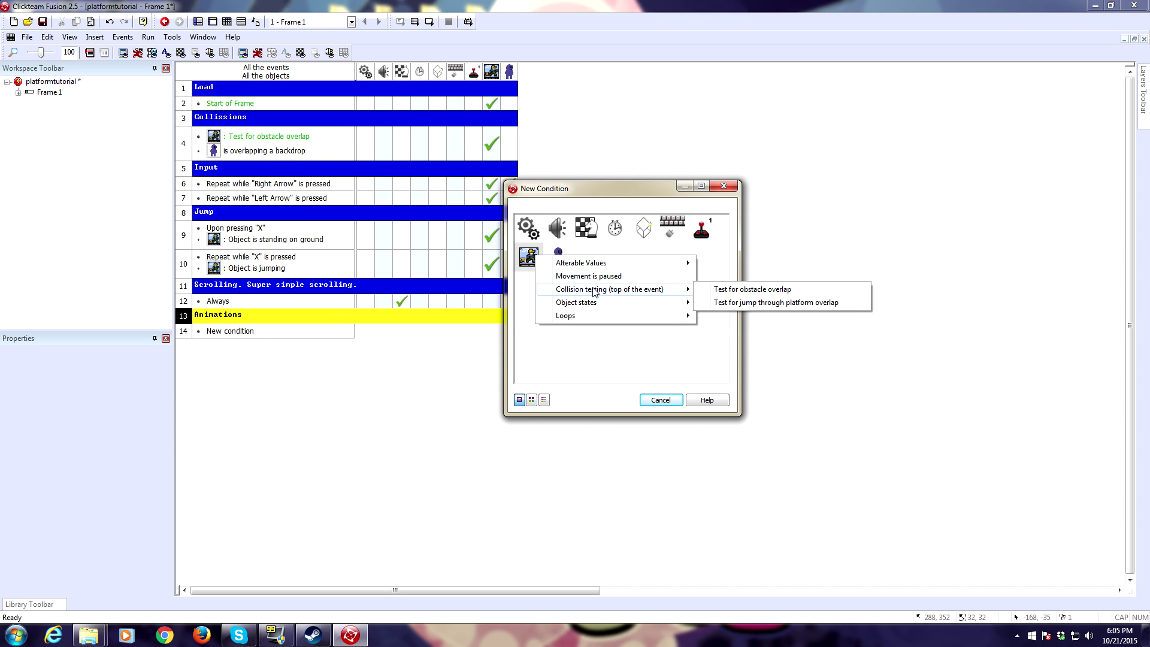
{"action": "mouse_move", "coordinate": [581, 306]}
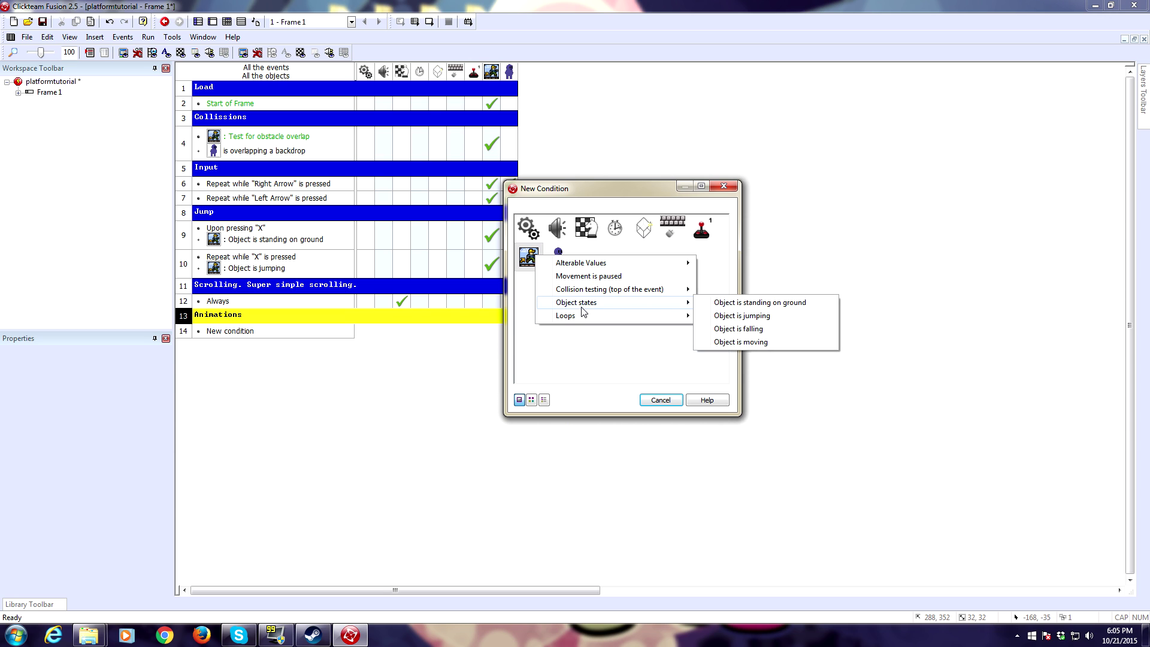
{"action": "left_click", "coordinate": [758, 305]}
{"action": "right_click", "coordinate": [276, 336]}
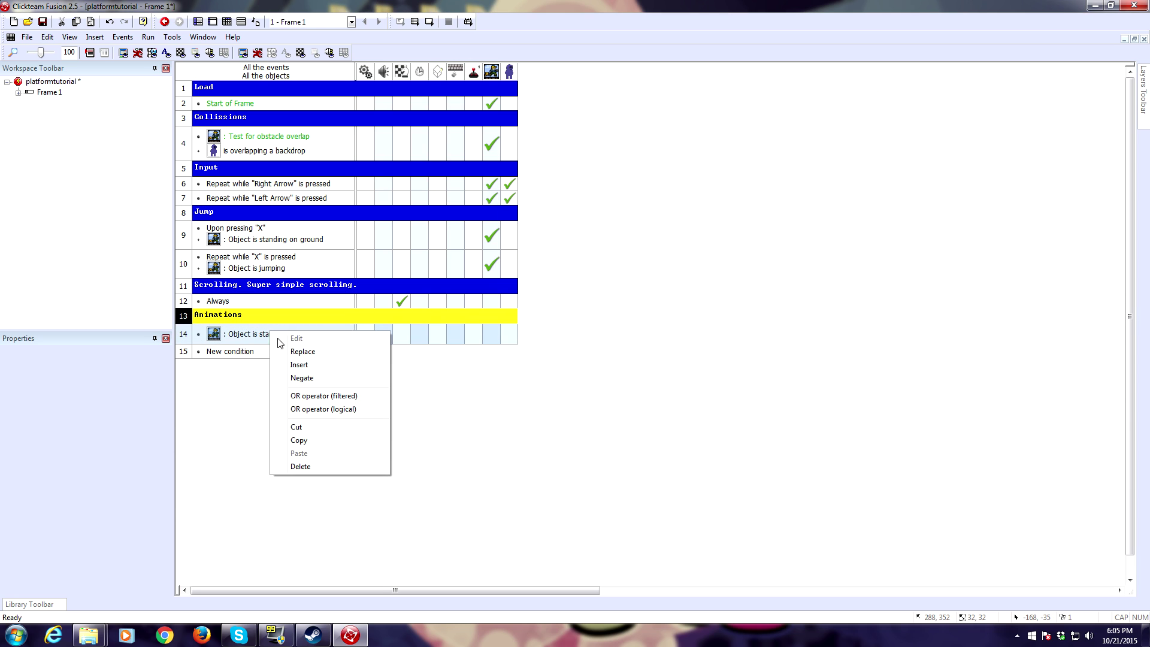
{"action": "left_click", "coordinate": [300, 365]}
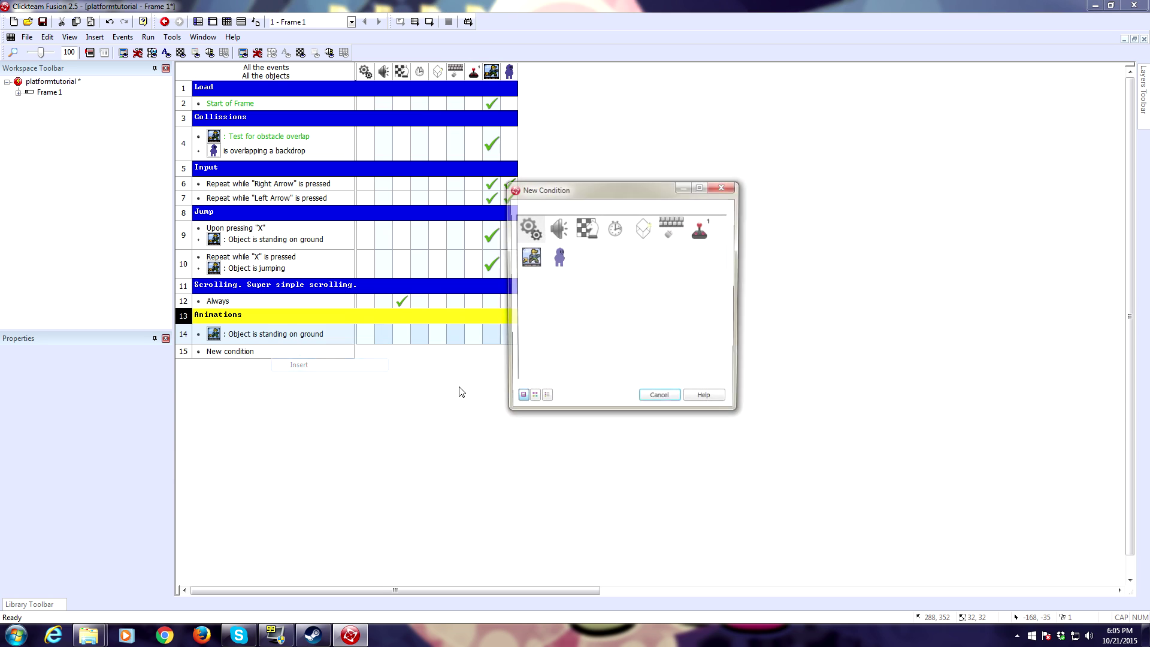
{"action": "left_click", "coordinate": [674, 230]}
{"action": "mouse_move", "coordinate": [689, 238]}
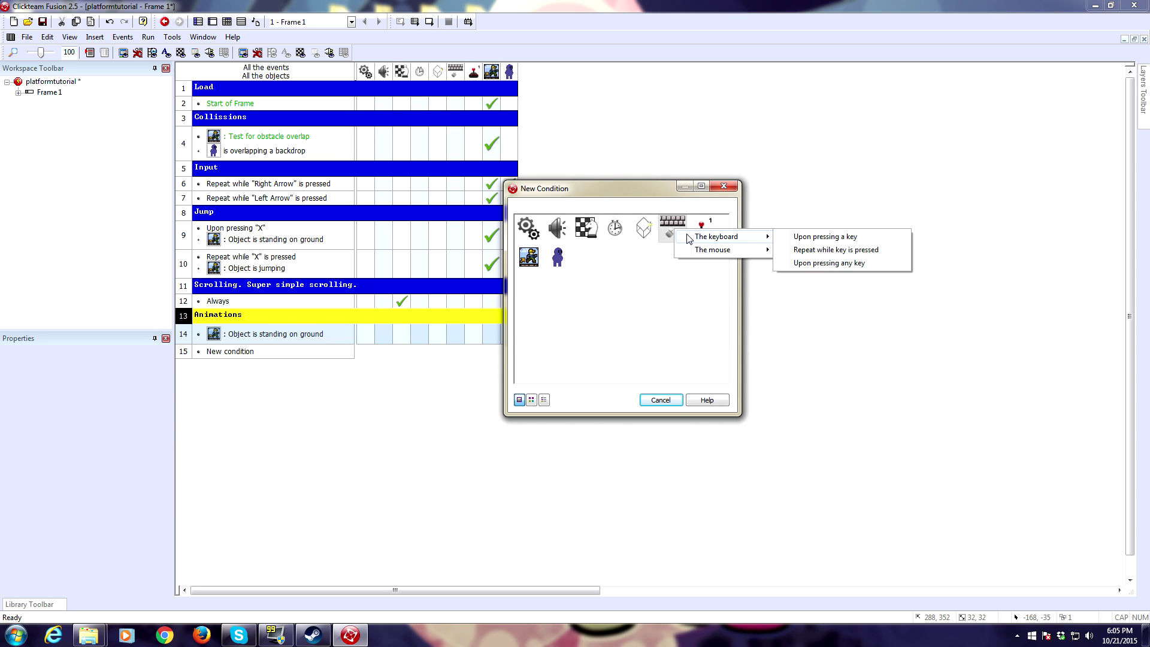
{"action": "left_click", "coordinate": [825, 250]}
{"action": "key", "text": "Right"}
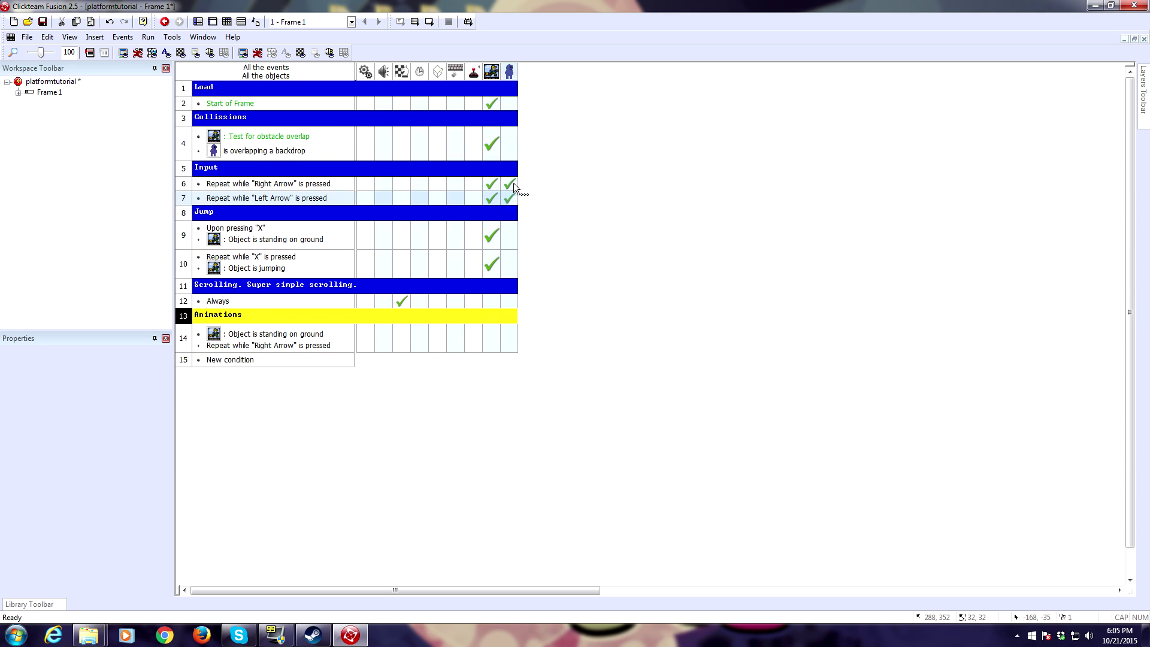
Step: Delete the standing-on-ground and Right Arrow event under Animations
{"action": "mouse_move", "coordinate": [513, 197]}
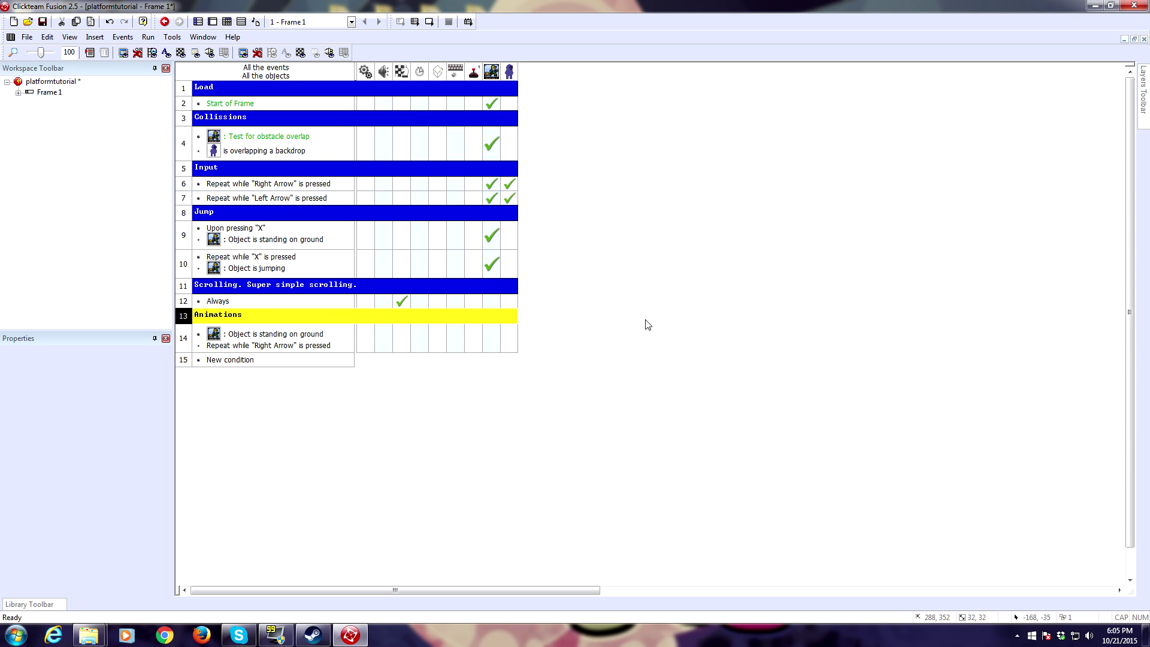
{"action": "left_click", "coordinate": [223, 334]}
{"action": "left_click", "coordinate": [186, 339]}
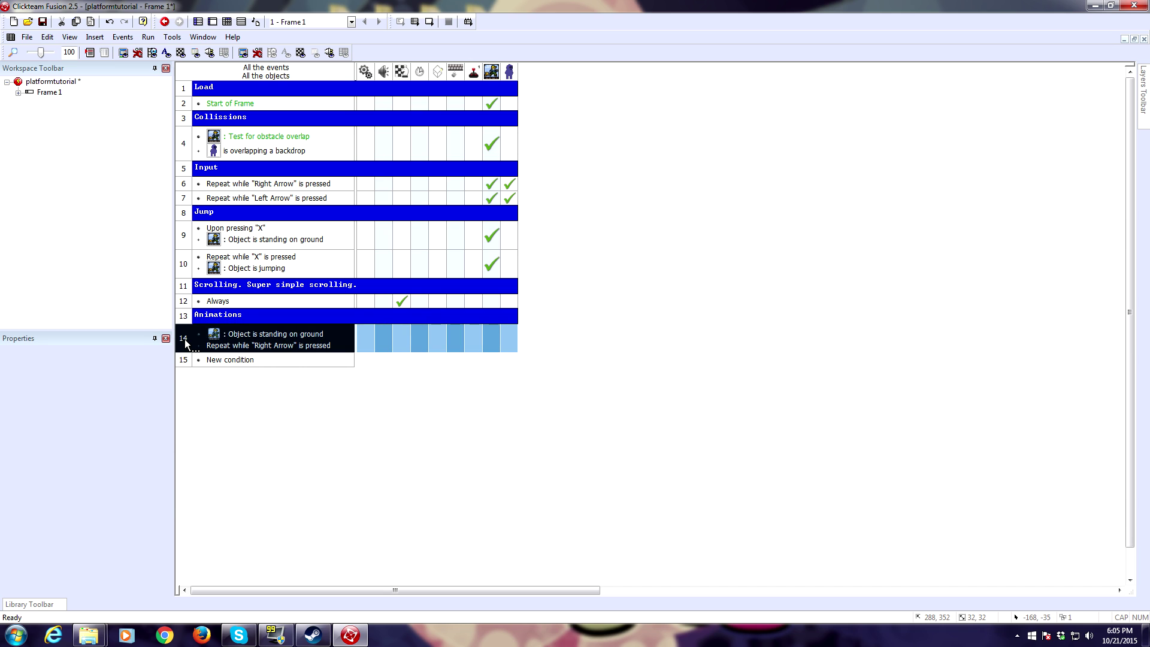
{"action": "key", "text": "Delete"}
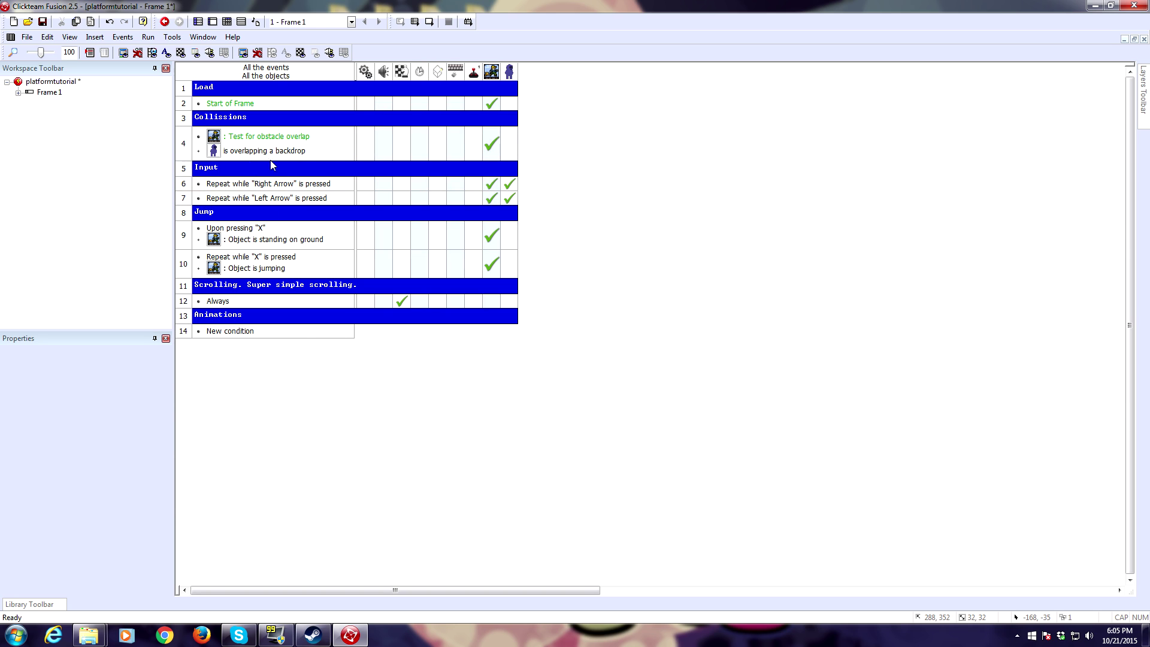
Step: Add an action to the "Right Arrow" event that changes the player sprite's animation sequence to Walking
{"action": "right_click", "coordinate": [511, 183]}
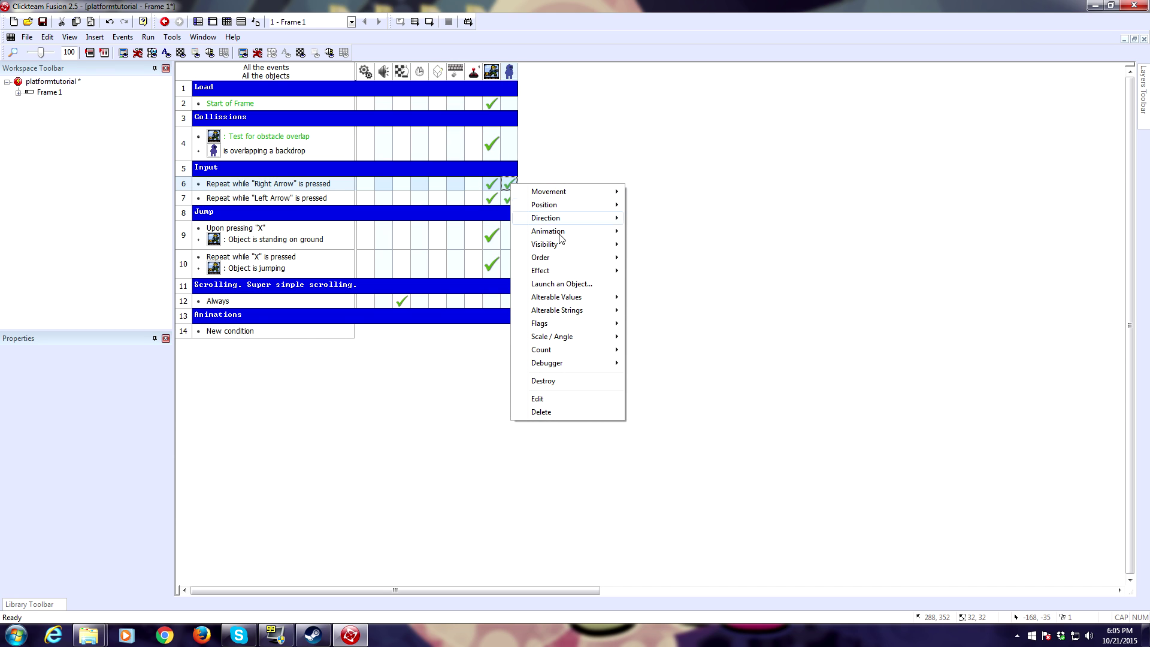
{"action": "mouse_move", "coordinate": [586, 235]}
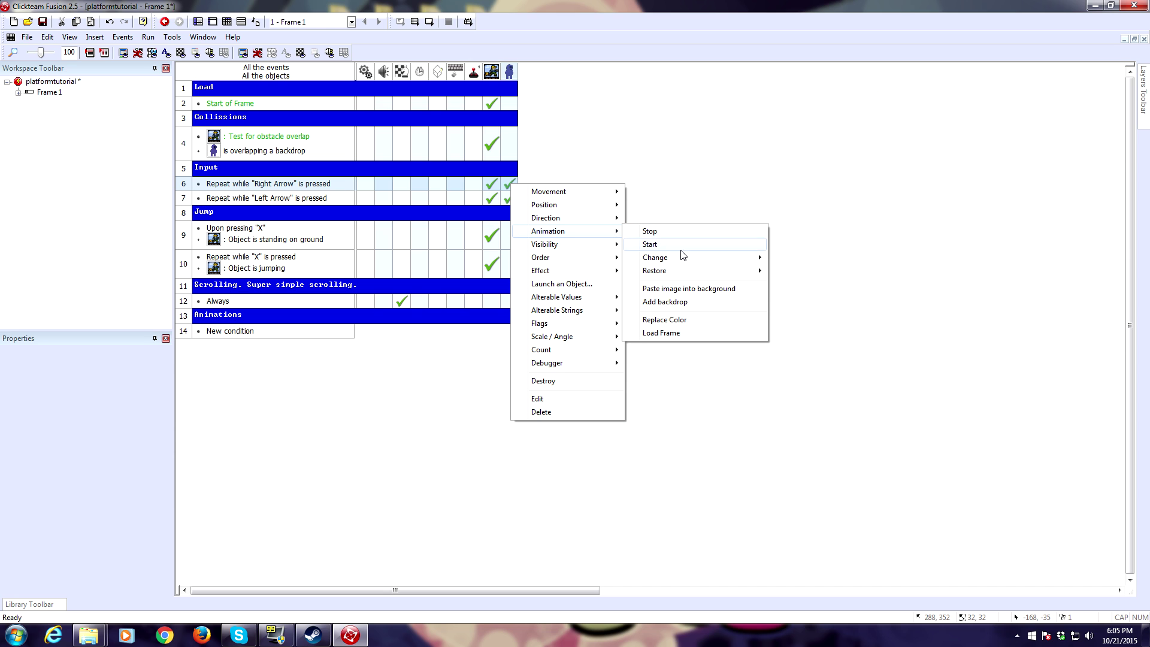
{"action": "left_click", "coordinate": [775, 258]}
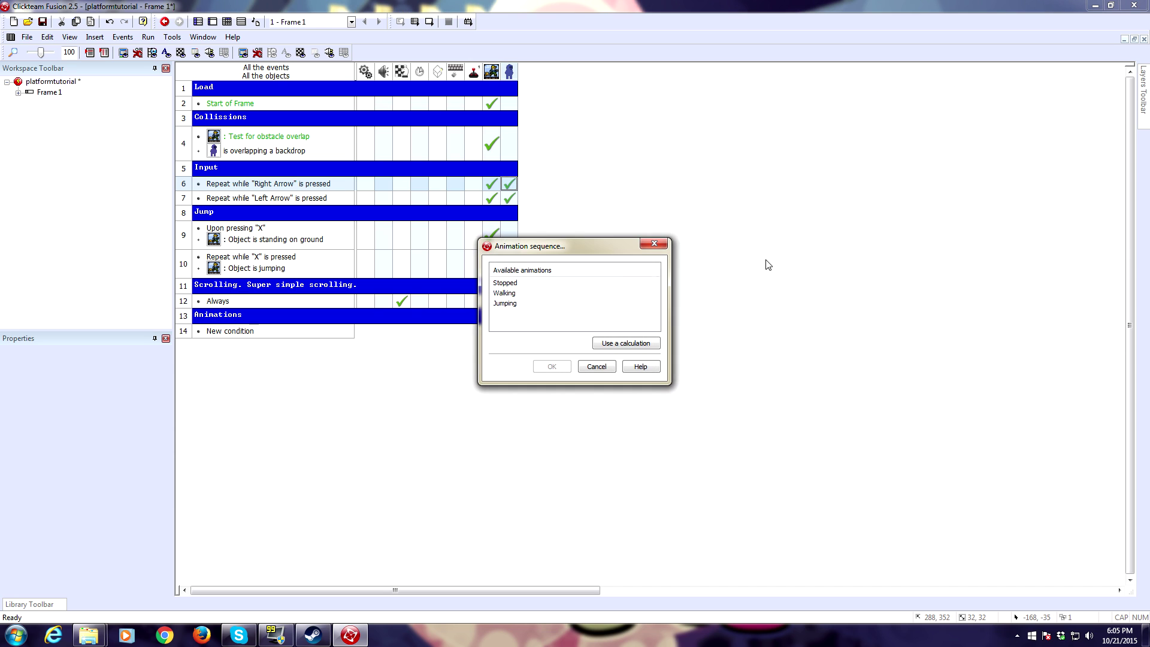
{"action": "left_click", "coordinate": [506, 293]}
{"action": "double_click", "coordinate": [506, 293]}
Step: Add an action to the "Left Arrow" event that changes the player sprite's animation sequence to Walking
{"action": "right_click", "coordinate": [509, 200]}
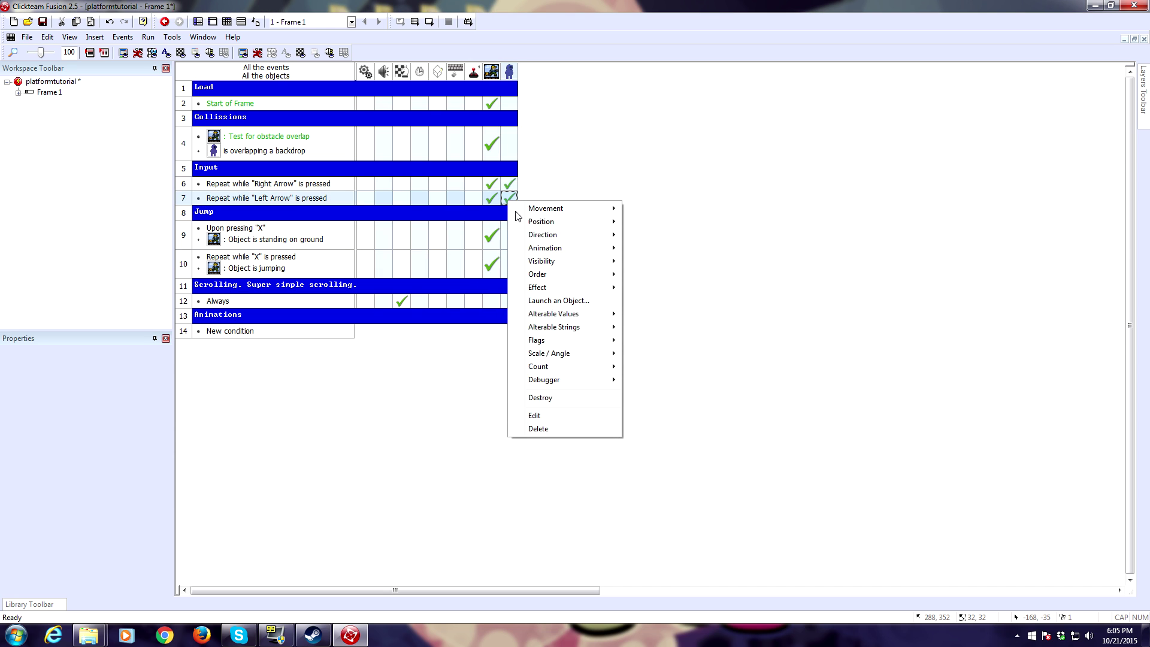
{"action": "mouse_move", "coordinate": [572, 255]}
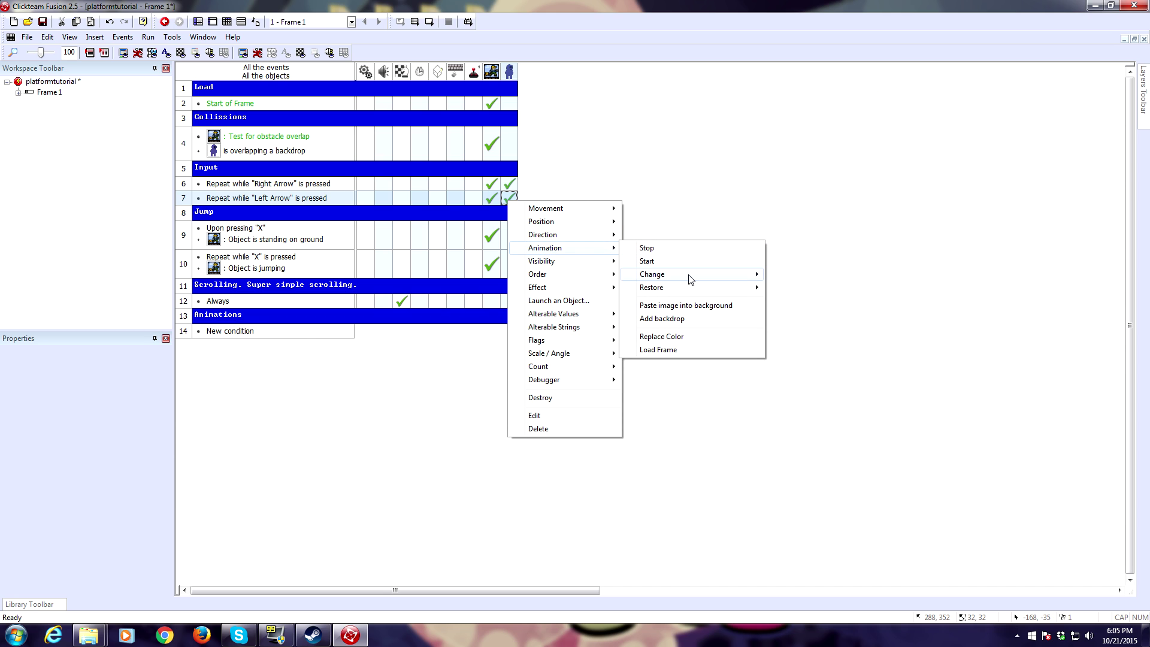
{"action": "mouse_move", "coordinate": [741, 278]}
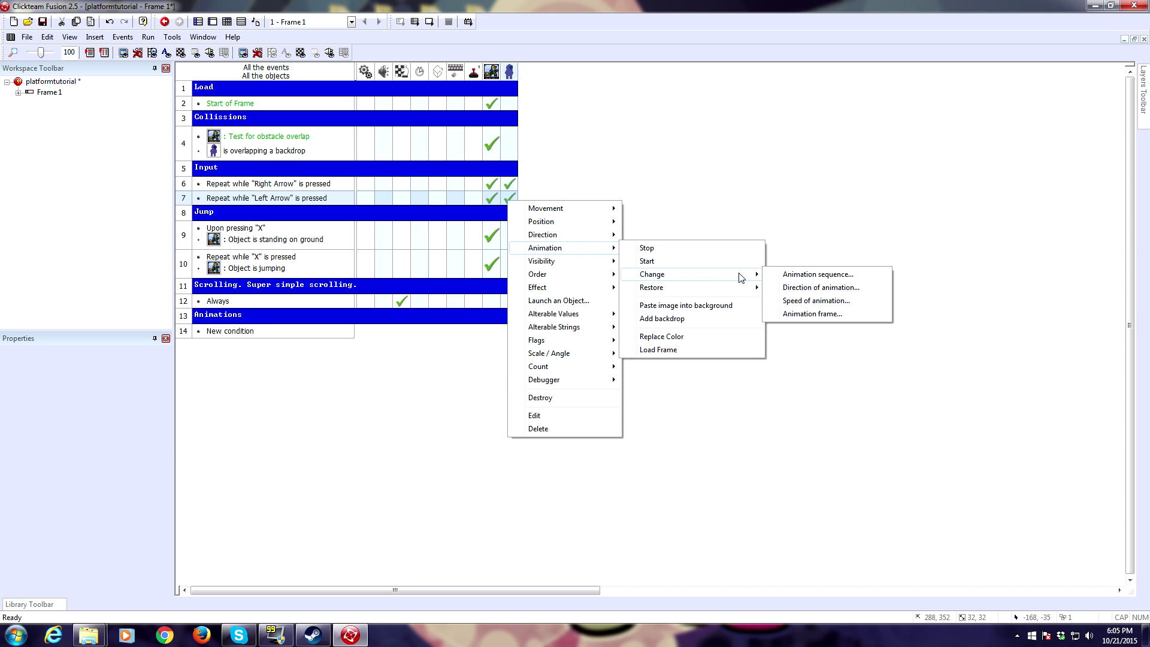
{"action": "left_click", "coordinate": [825, 275]}
{"action": "double_click", "coordinate": [503, 293]}
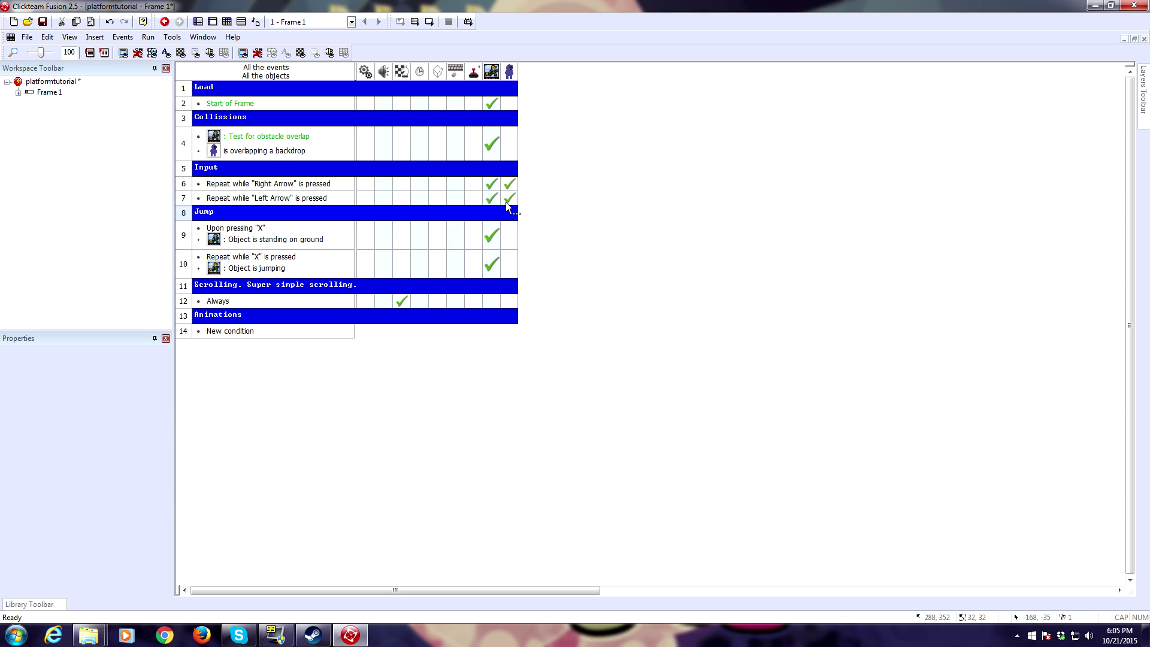
{"action": "mouse_move", "coordinate": [515, 181]}
Step: Add an event under Animations with the platform movement condition "Object is standing on ground"
{"action": "double_click", "coordinate": [235, 331]}
{"action": "left_click", "coordinate": [527, 257]}
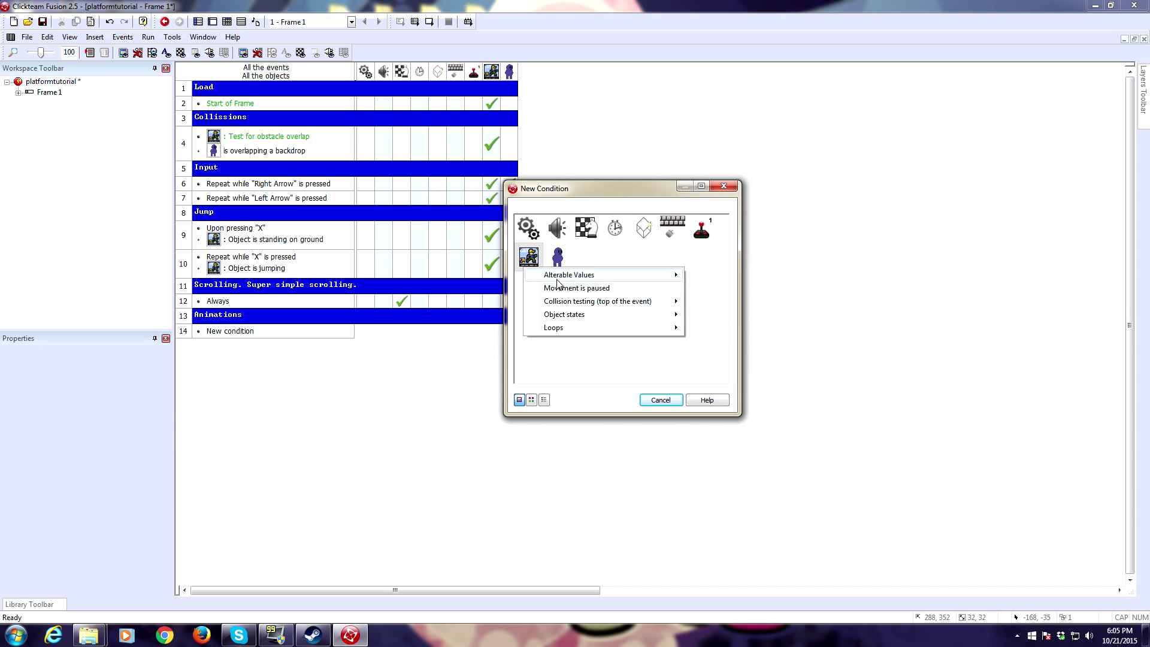
{"action": "mouse_move", "coordinate": [564, 303]}
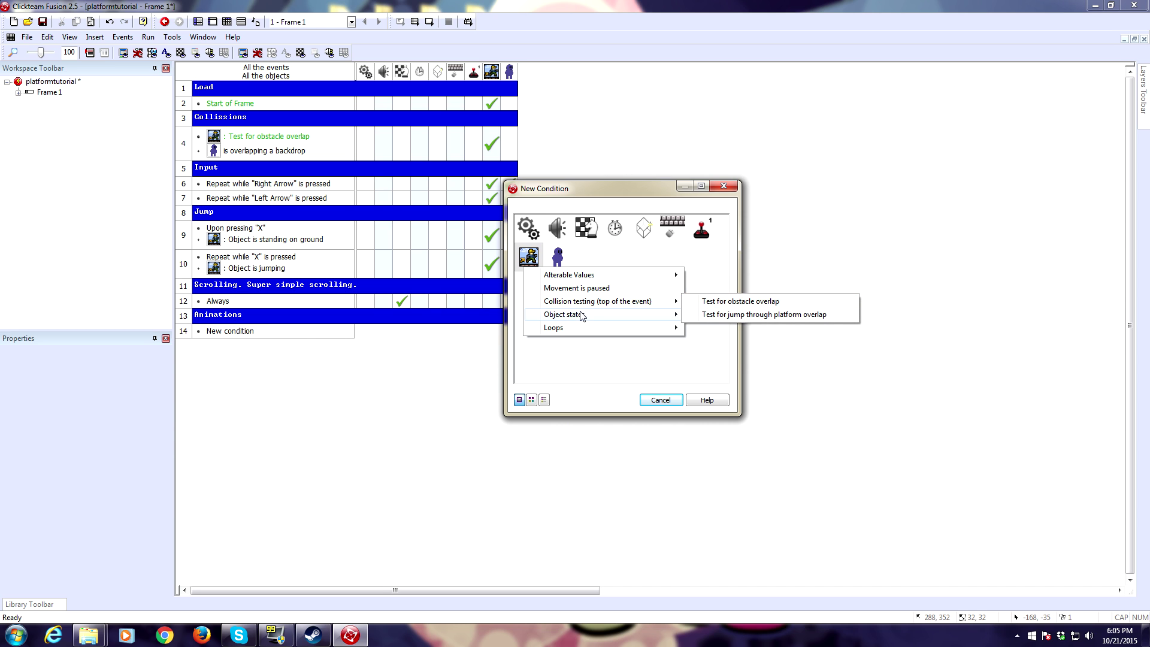
{"action": "left_click", "coordinate": [759, 316]}
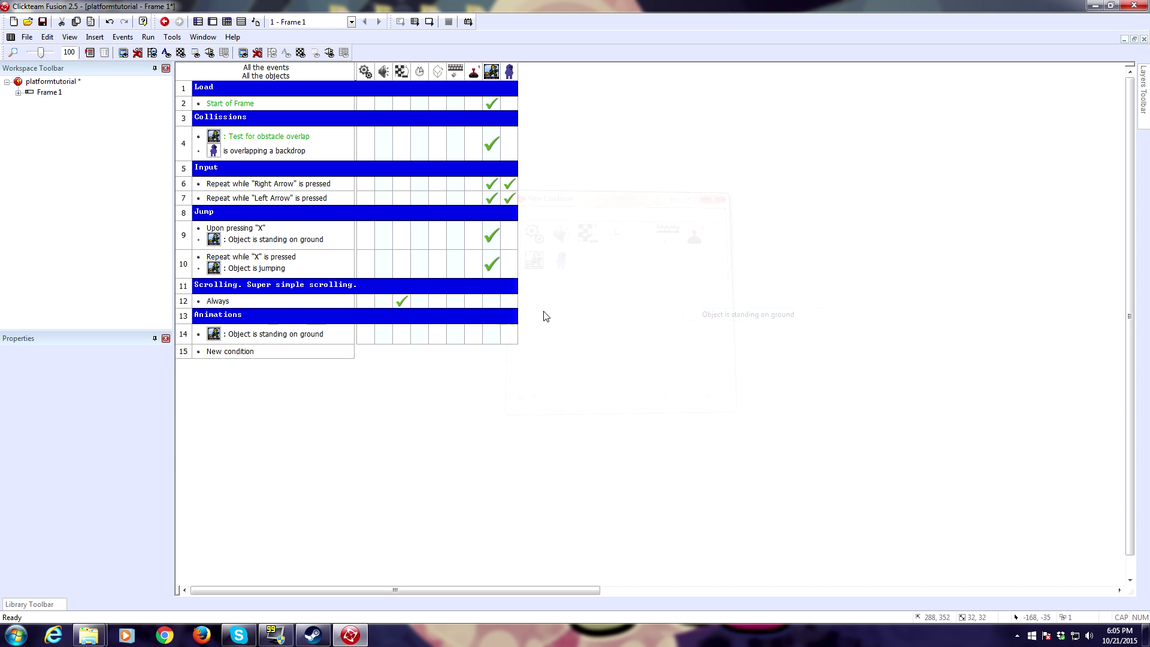
Step: Insert the condition "Object is moving" into the standing-on-ground event under Animations and negate it
{"action": "right_click", "coordinate": [286, 336]}
{"action": "left_click", "coordinate": [324, 370]}
{"action": "left_click", "coordinate": [528, 255]}
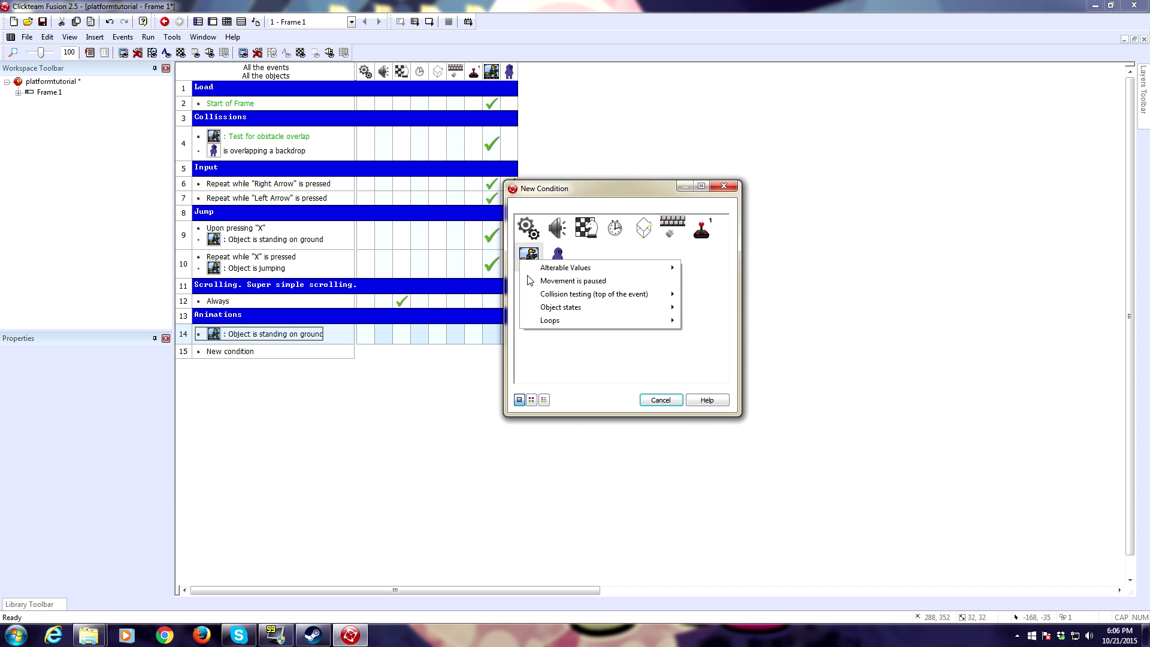
{"action": "mouse_move", "coordinate": [547, 311]}
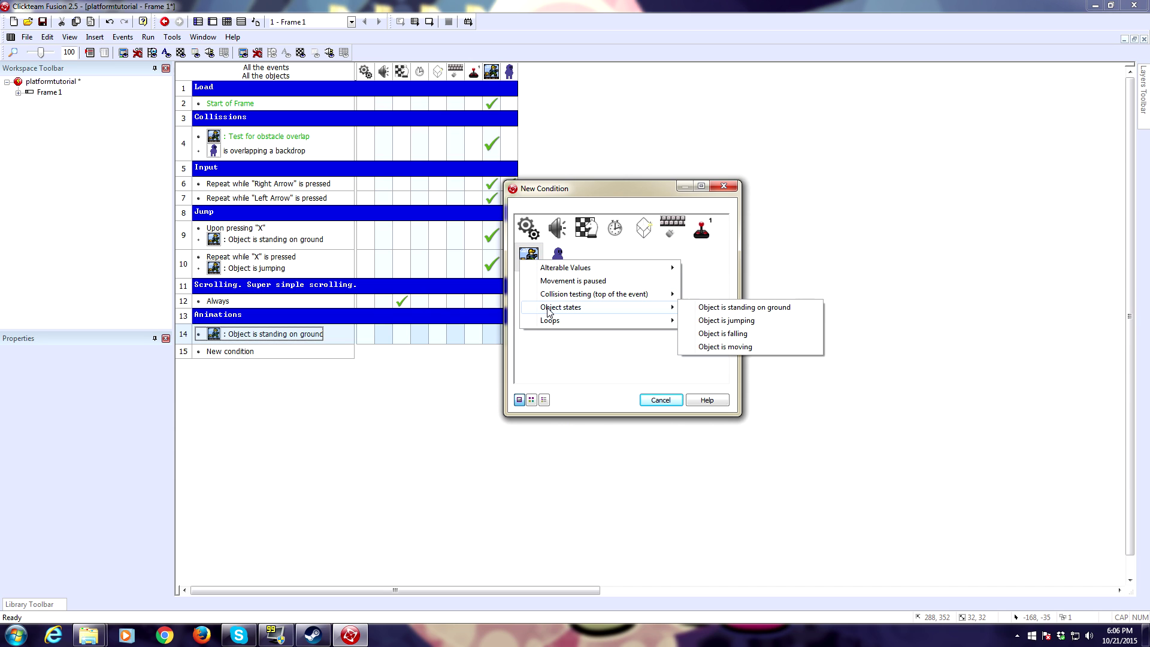
{"action": "left_click", "coordinate": [742, 347]}
{"action": "right_click", "coordinate": [254, 353]}
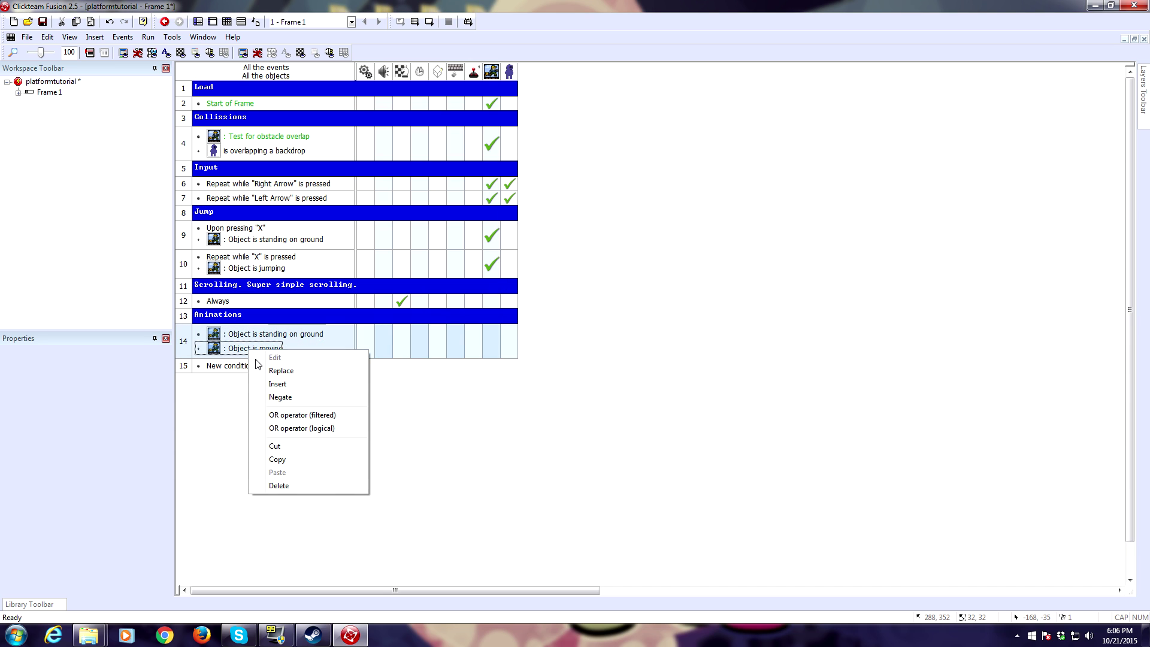
{"action": "left_click", "coordinate": [281, 397]}
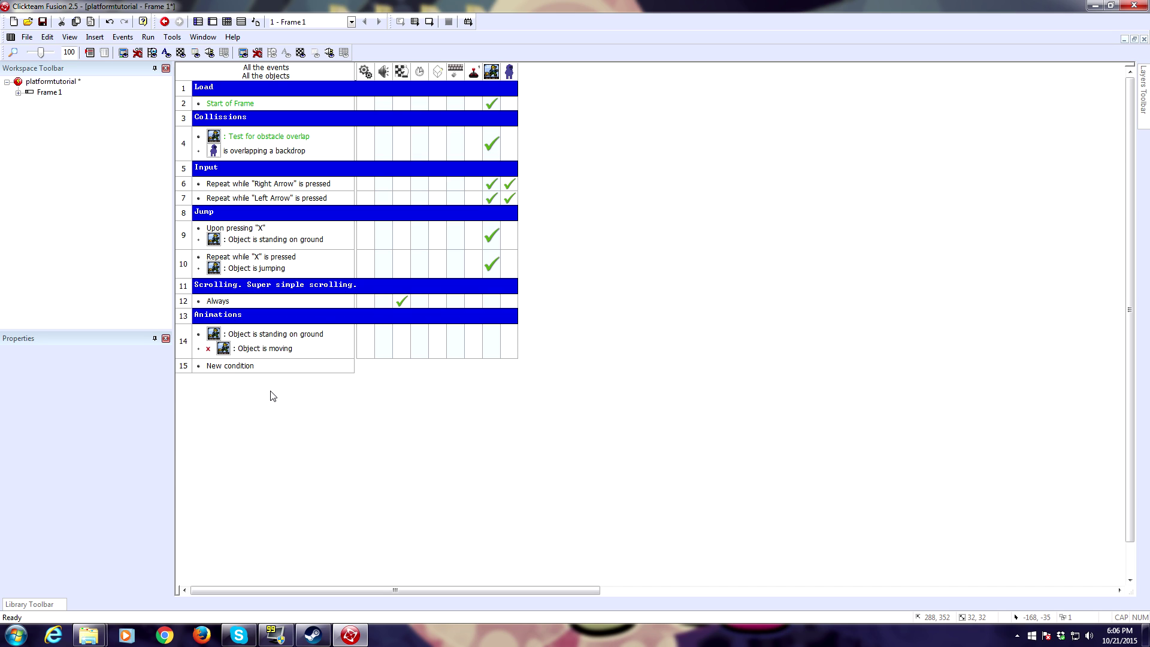
{"action": "left_click", "coordinate": [237, 351]}
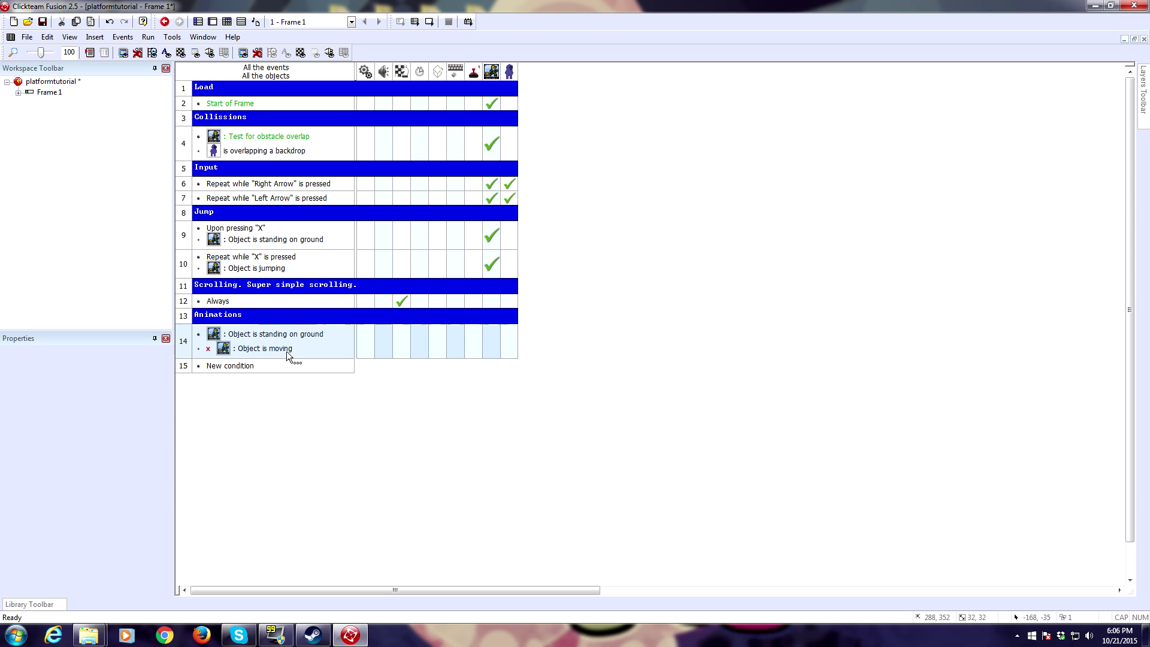
{"action": "left_click", "coordinate": [417, 404]}
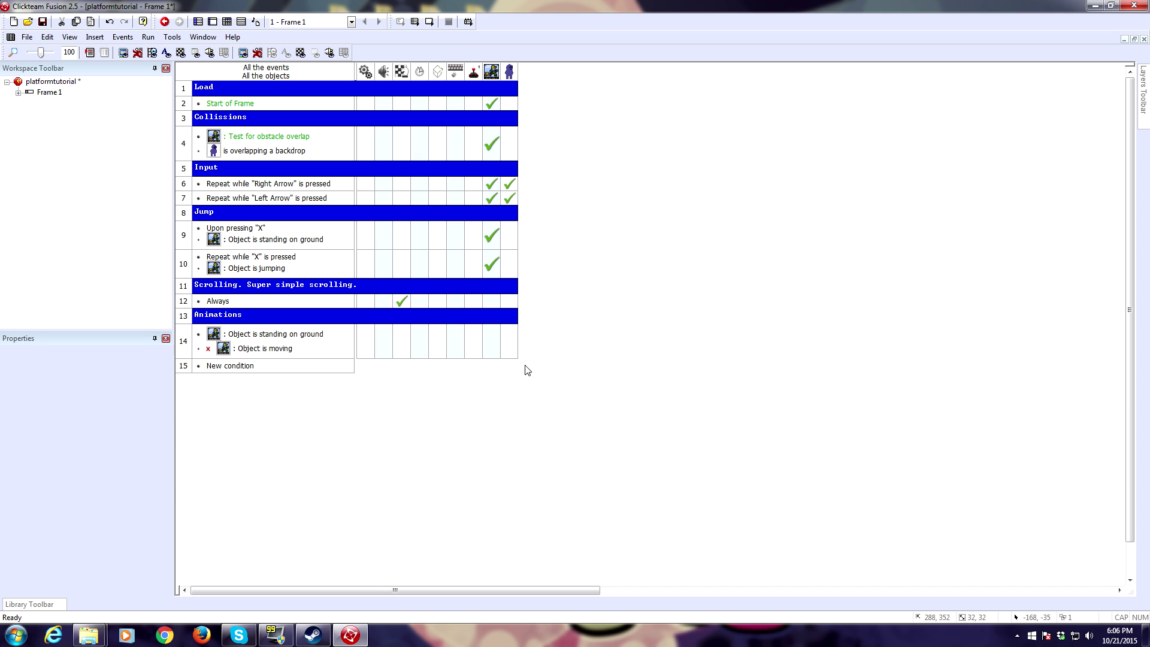
Step: Make the standing-on-ground, not-moving event change the player sprite's animation sequence to Stopped
{"action": "left_click", "coordinate": [506, 344]}
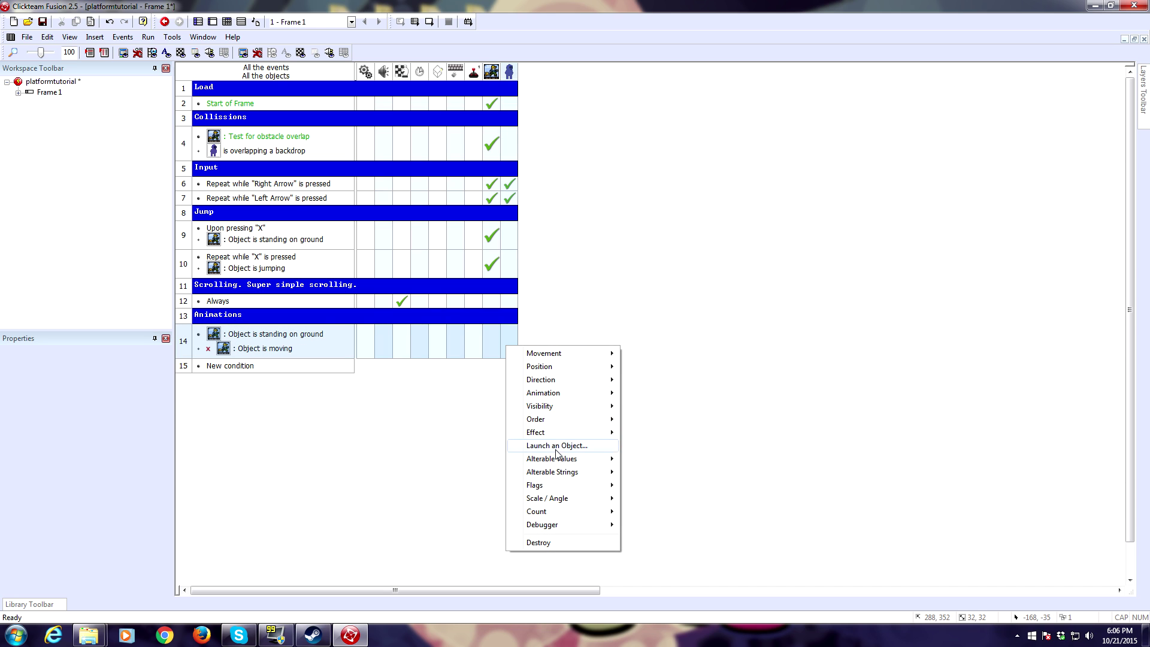
{"action": "mouse_move", "coordinate": [567, 400]}
{"action": "mouse_move", "coordinate": [655, 422]}
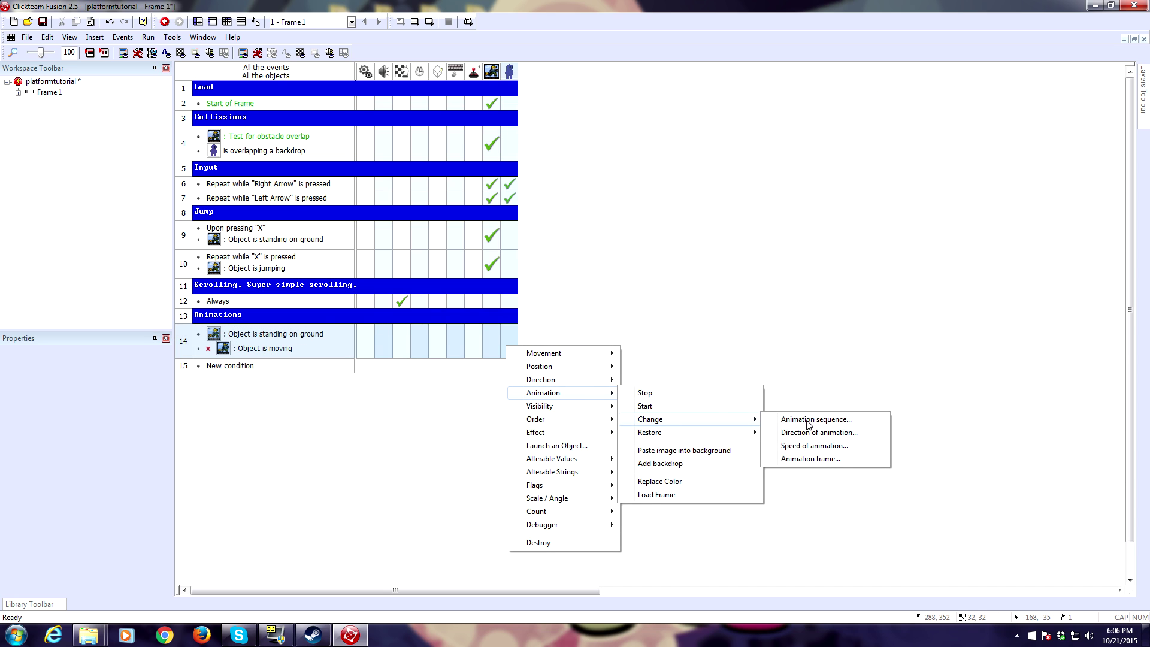
{"action": "left_click", "coordinate": [819, 421]}
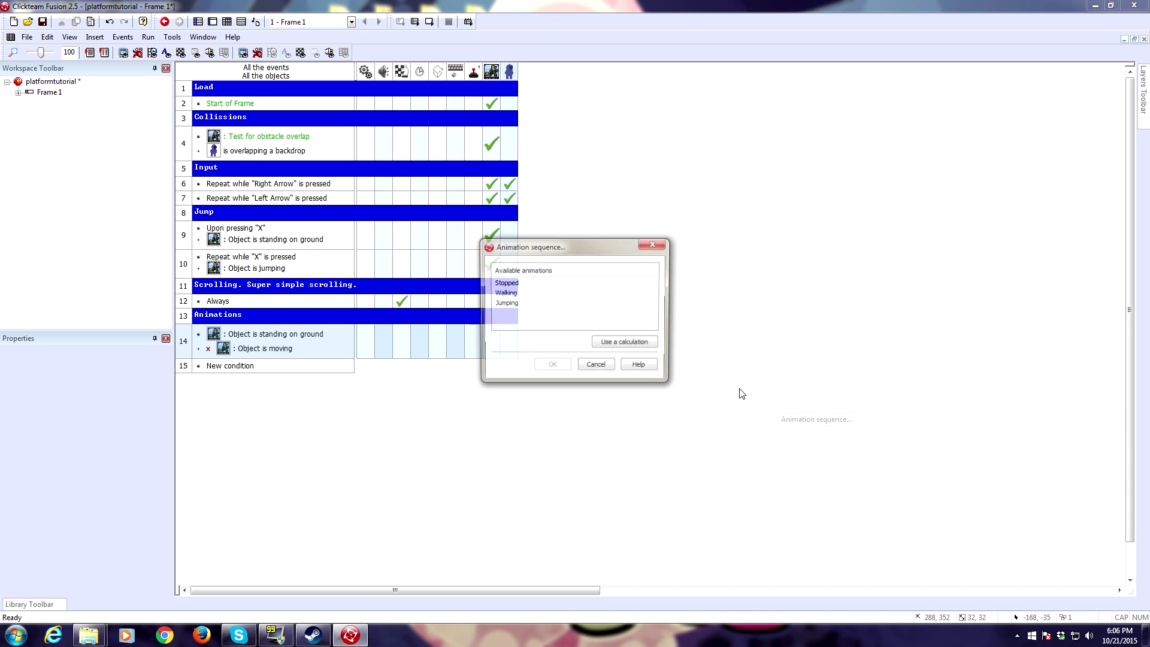
{"action": "double_click", "coordinate": [505, 283]}
Step: Add another event under Animations with the platform movement condition "Object is jumping"
{"action": "double_click", "coordinate": [233, 366]}
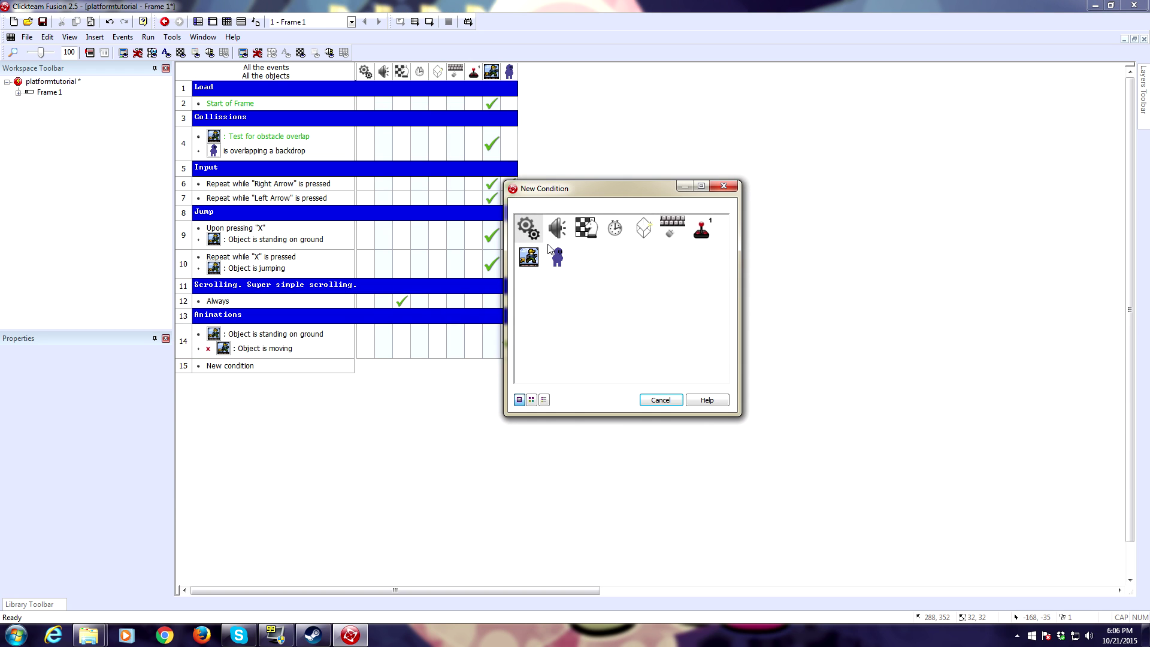
{"action": "left_click", "coordinate": [527, 257]}
{"action": "mouse_move", "coordinate": [561, 301]}
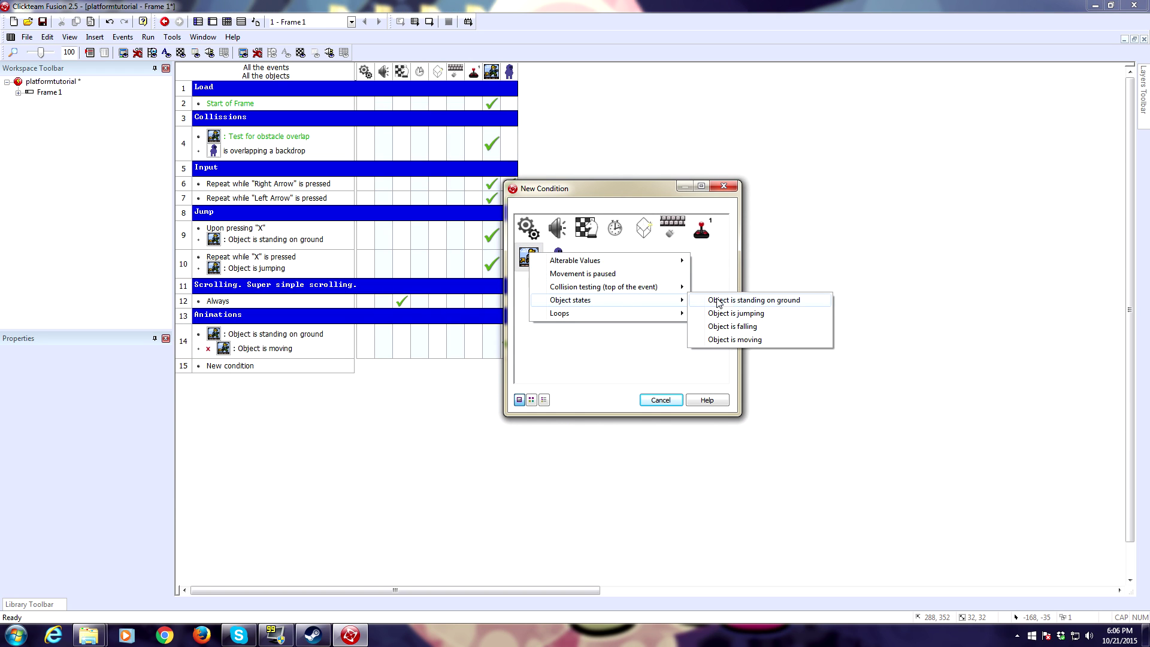
{"action": "left_click", "coordinate": [736, 314]}
Step: Make the new "Object is jumping" event under Animations change the player sprite's animation sequence to Jumping
{"action": "right_click", "coordinate": [510, 369]}
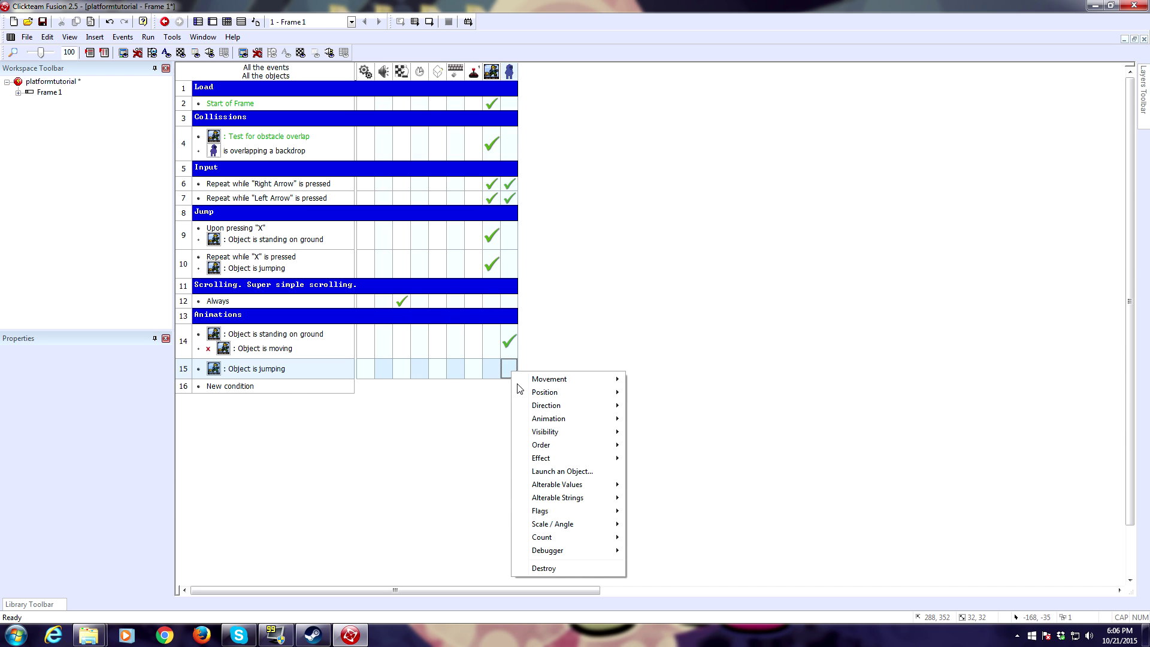
{"action": "mouse_move", "coordinate": [557, 419]}
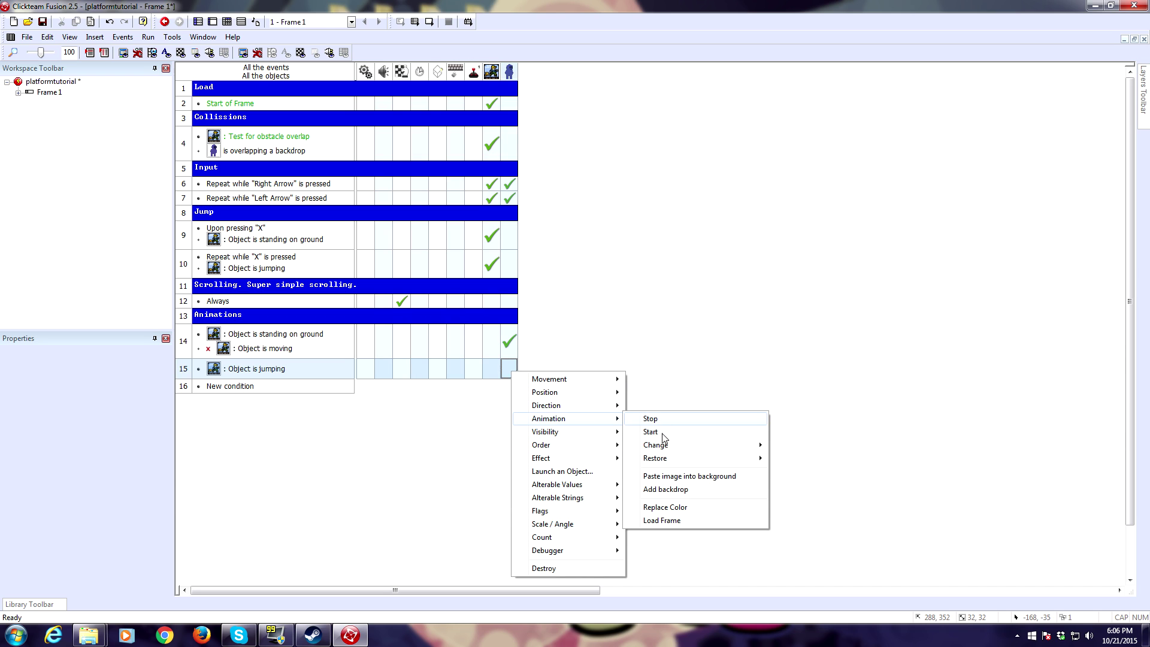
{"action": "mouse_move", "coordinate": [659, 446]}
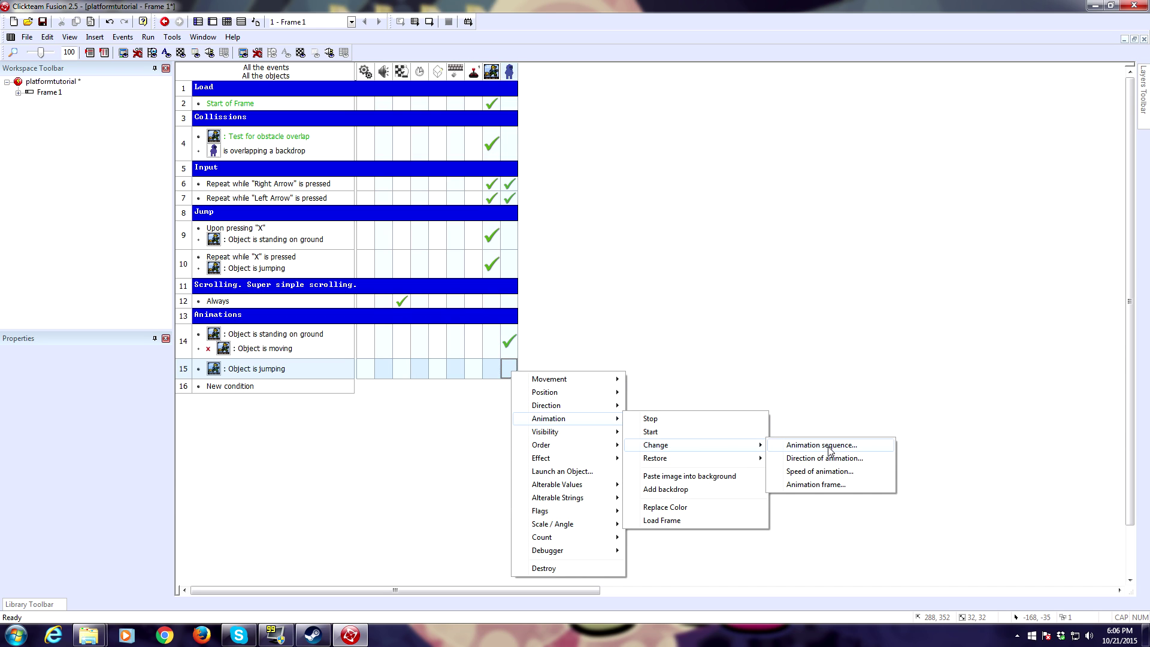
{"action": "left_click", "coordinate": [830, 446]}
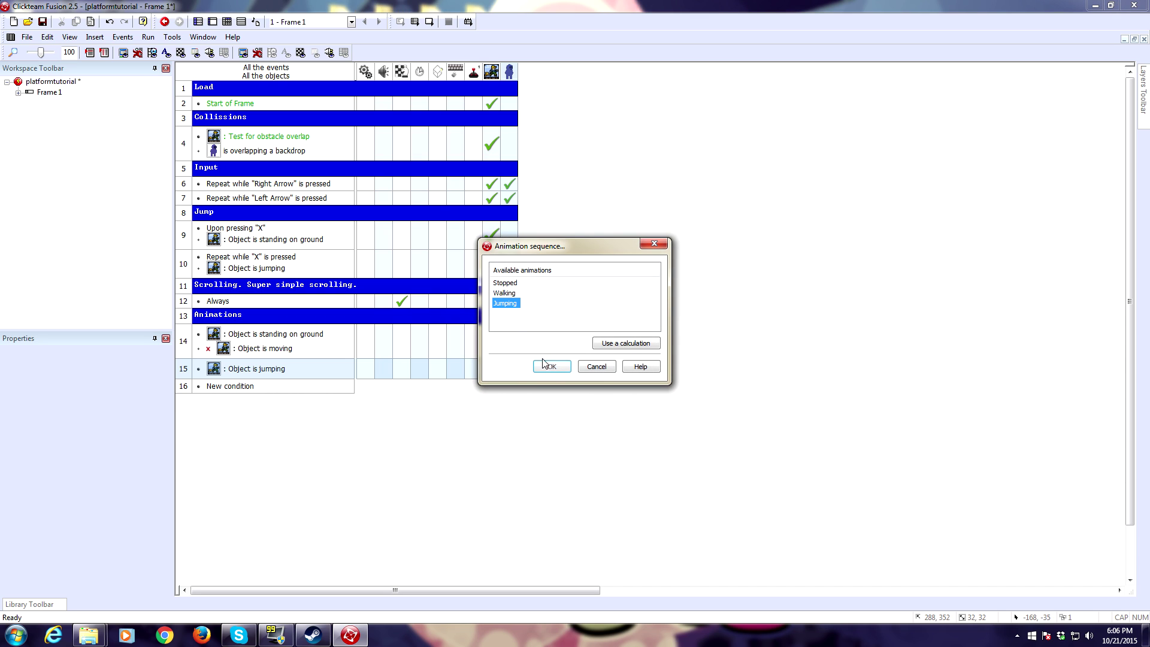
{"action": "left_click", "coordinate": [548, 366]}
Step: Duplicate the "Object is jumping" event under Animations and replace the copy's condition with "Object is falling"
{"action": "left_click", "coordinate": [183, 371]}
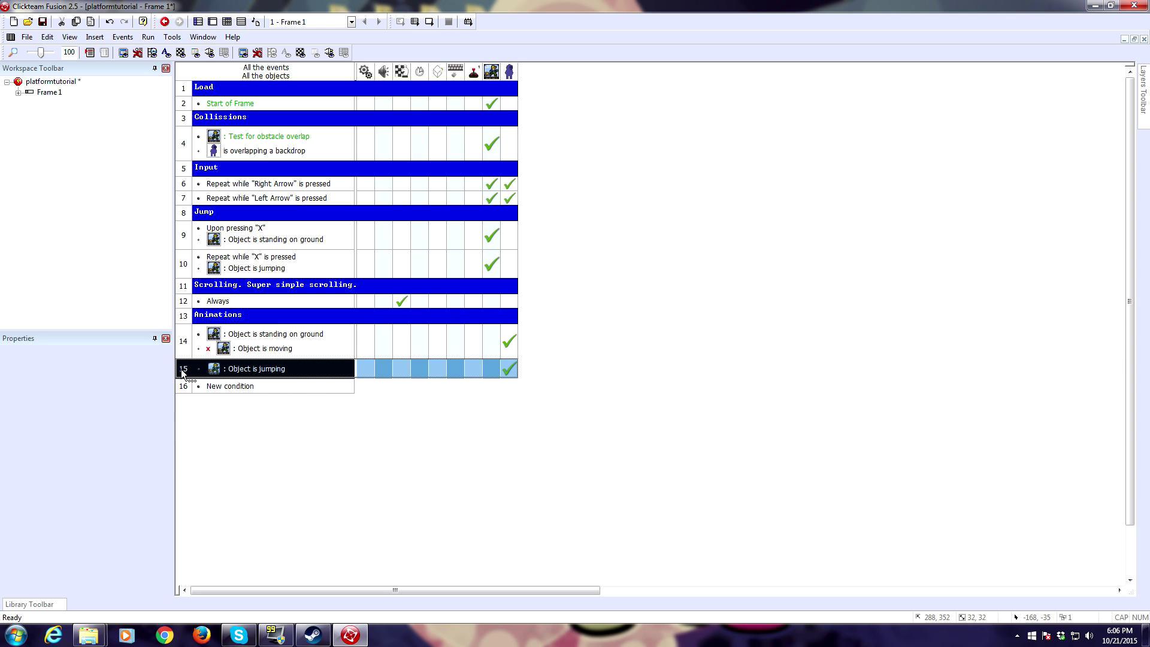
{"action": "left_click_drag", "start_coordinate": [183, 372], "coordinate": [246, 391]}
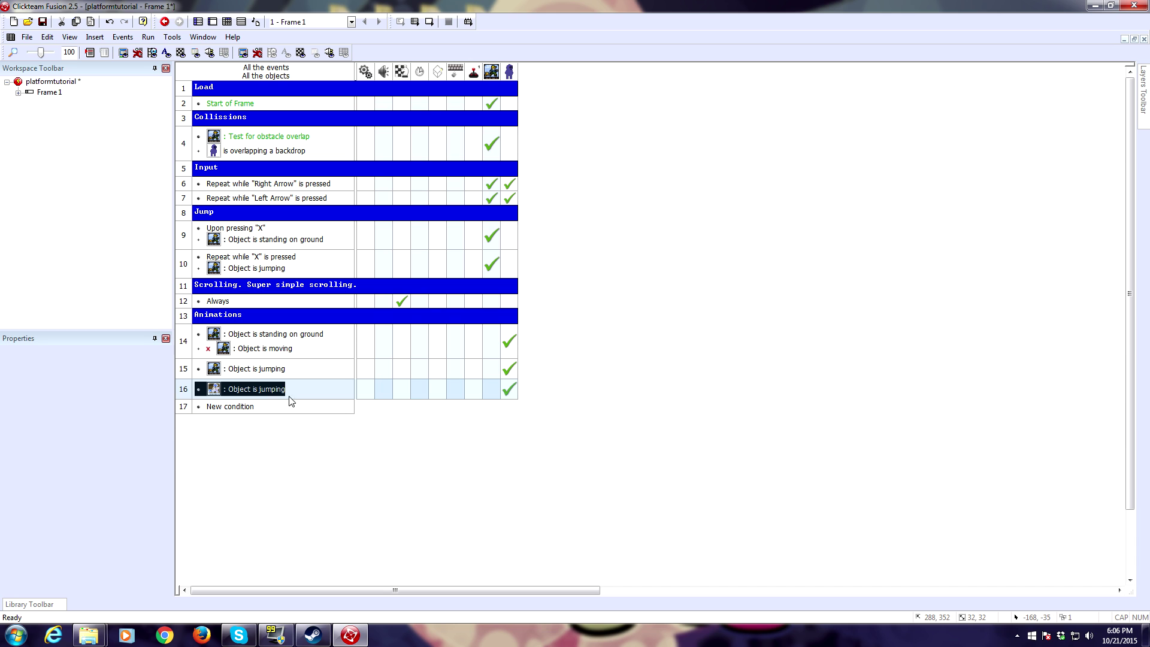
{"action": "right_click", "coordinate": [265, 394]}
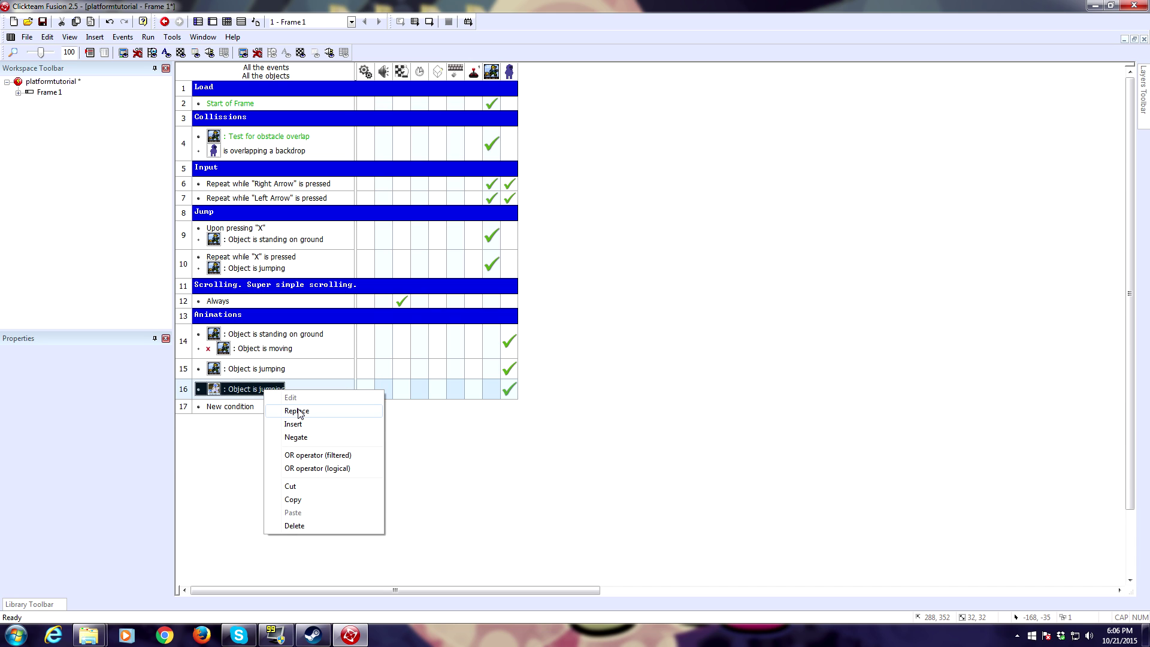
{"action": "left_click", "coordinate": [298, 411]}
{"action": "left_click", "coordinate": [530, 264]}
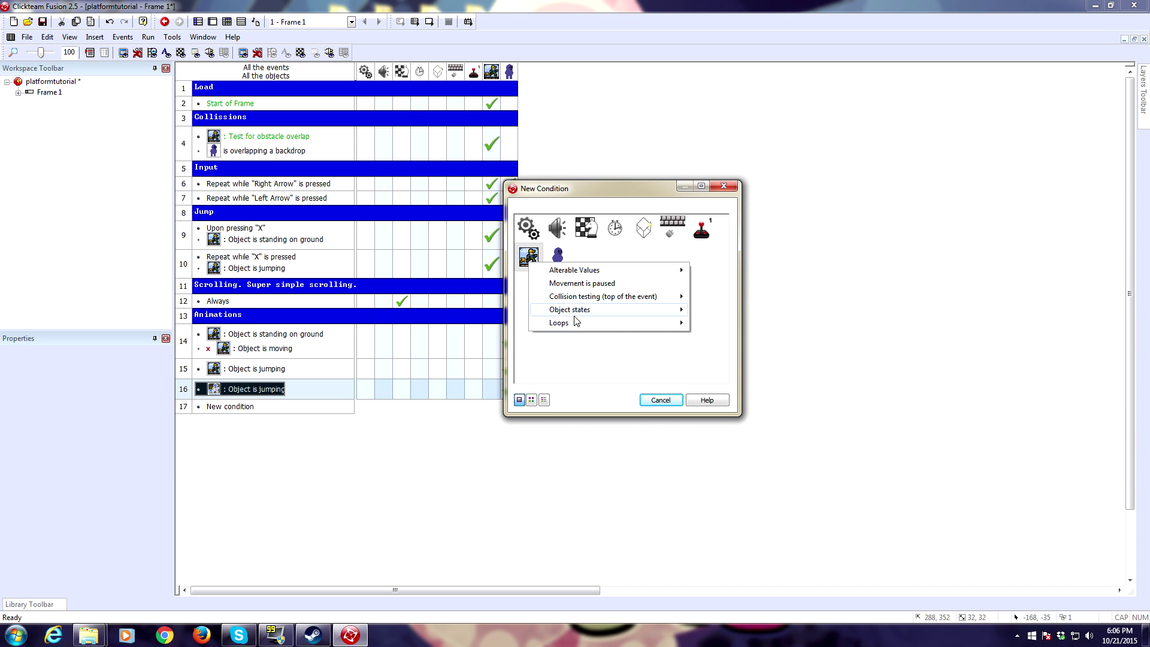
{"action": "mouse_move", "coordinate": [593, 315]}
{"action": "left_click", "coordinate": [731, 336]}
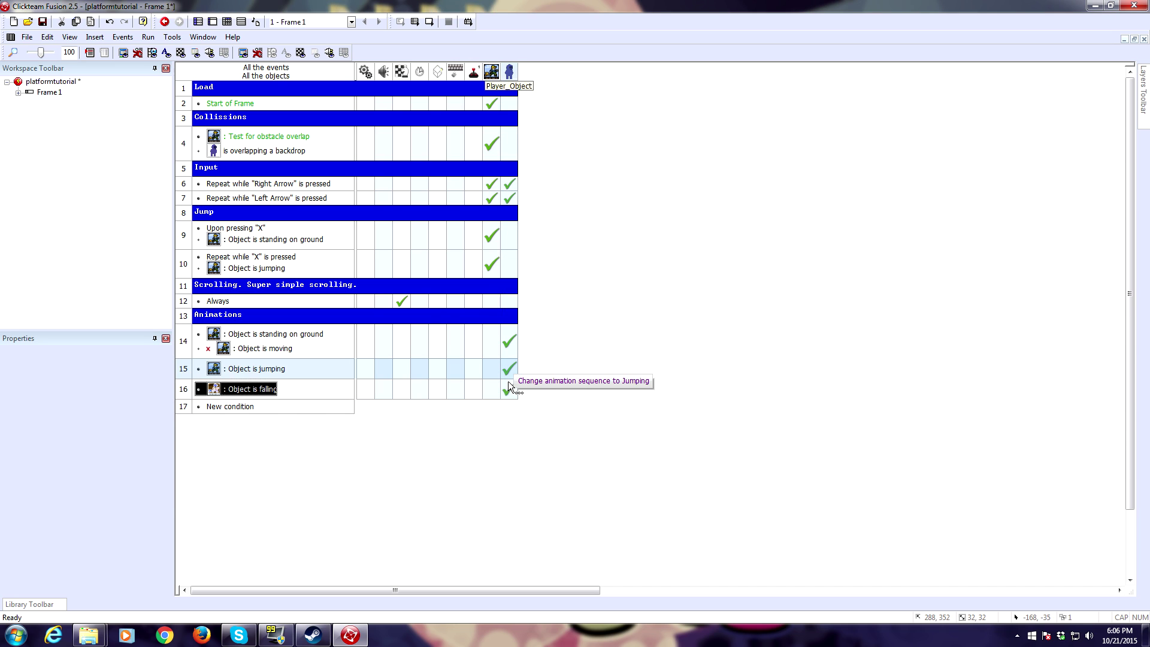
Step: Run the application and enlarge its game window
{"action": "left_click", "coordinate": [148, 37]}
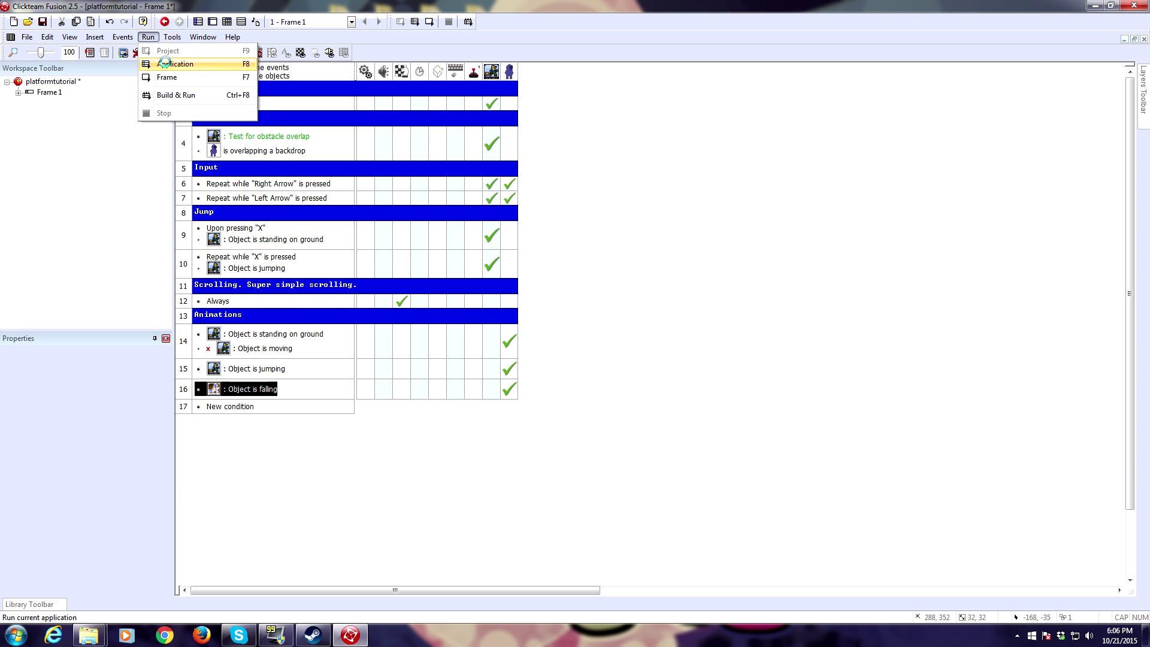
{"action": "left_click", "coordinate": [168, 61]}
{"action": "left_click_drag", "start_coordinate": [418, 89], "coordinate": [406, 80]}
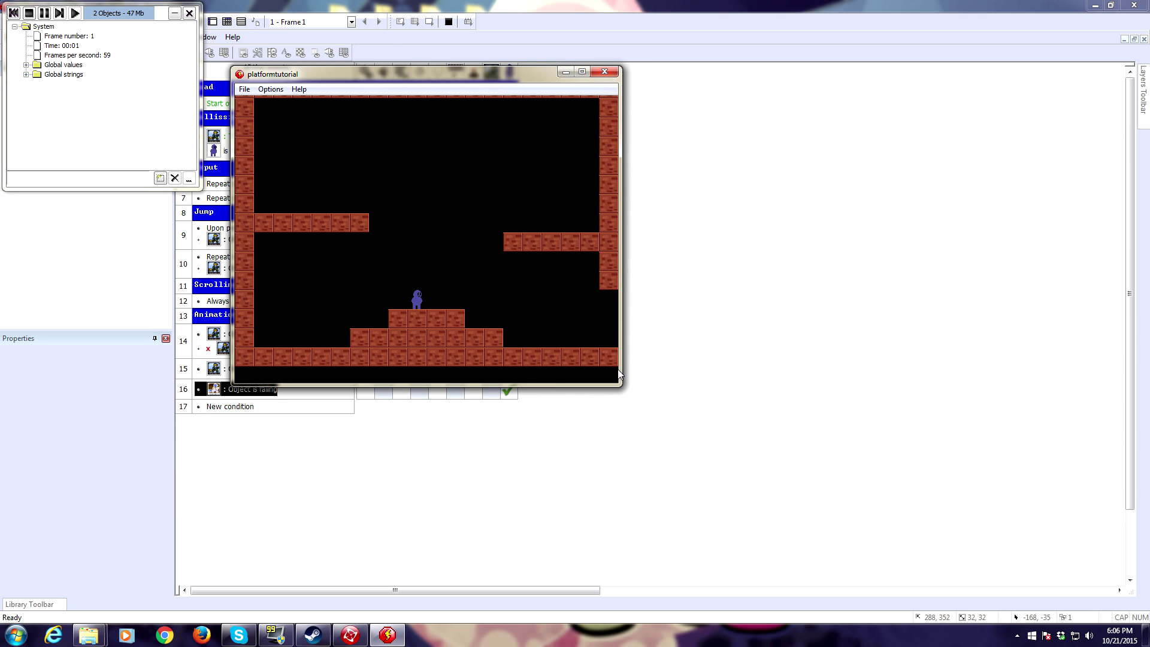
{"action": "left_click_drag", "start_coordinate": [621, 386], "coordinate": [713, 459]}
Step: Playtest the animations by walking the player right off the brick mound and jumping back left onto it
{"action": "key", "text": "Right"}
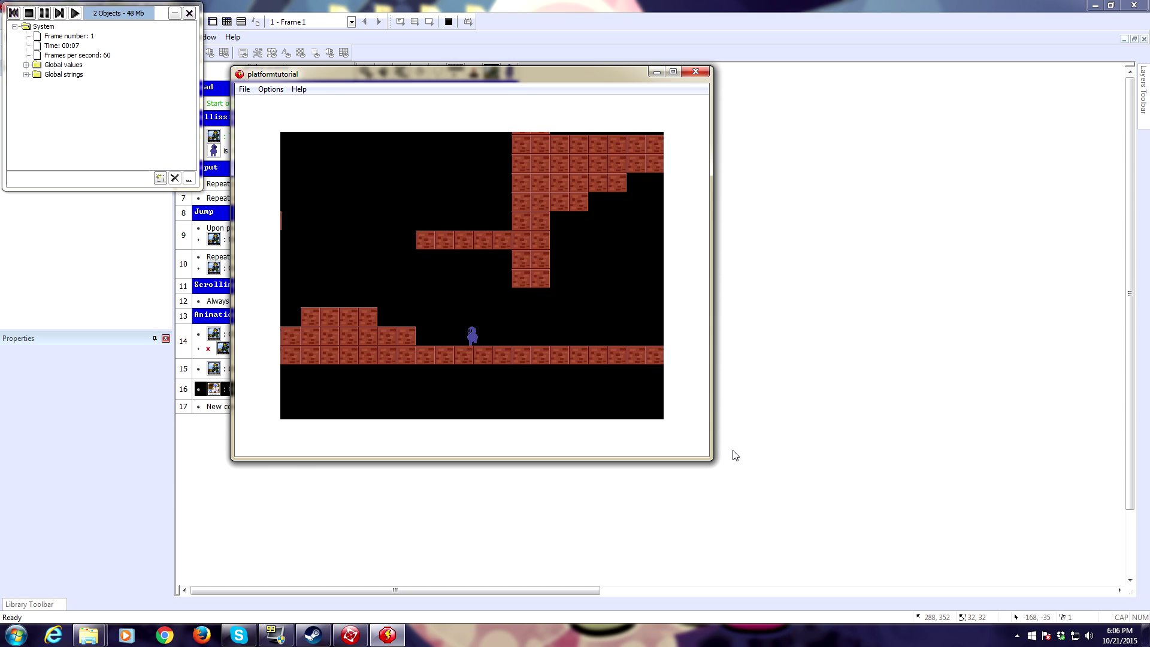
{"action": "key", "text": "Left"}
{"action": "key", "text": "Up"}
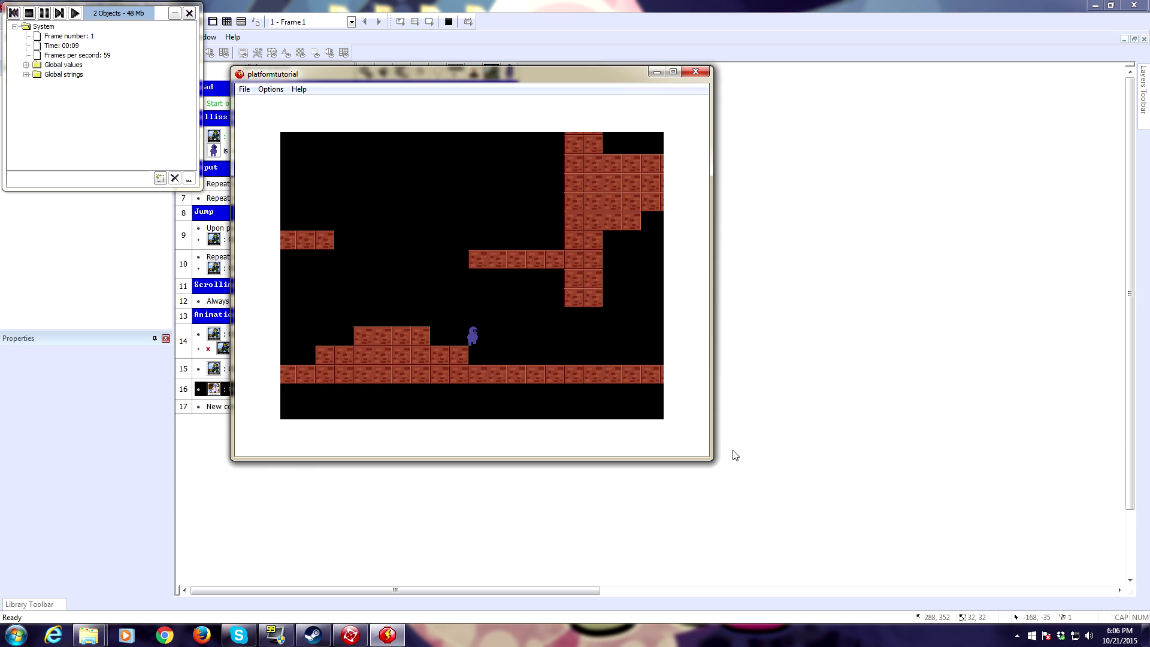
{"action": "key", "text": "Left"}
{"action": "key", "text": "Up"}
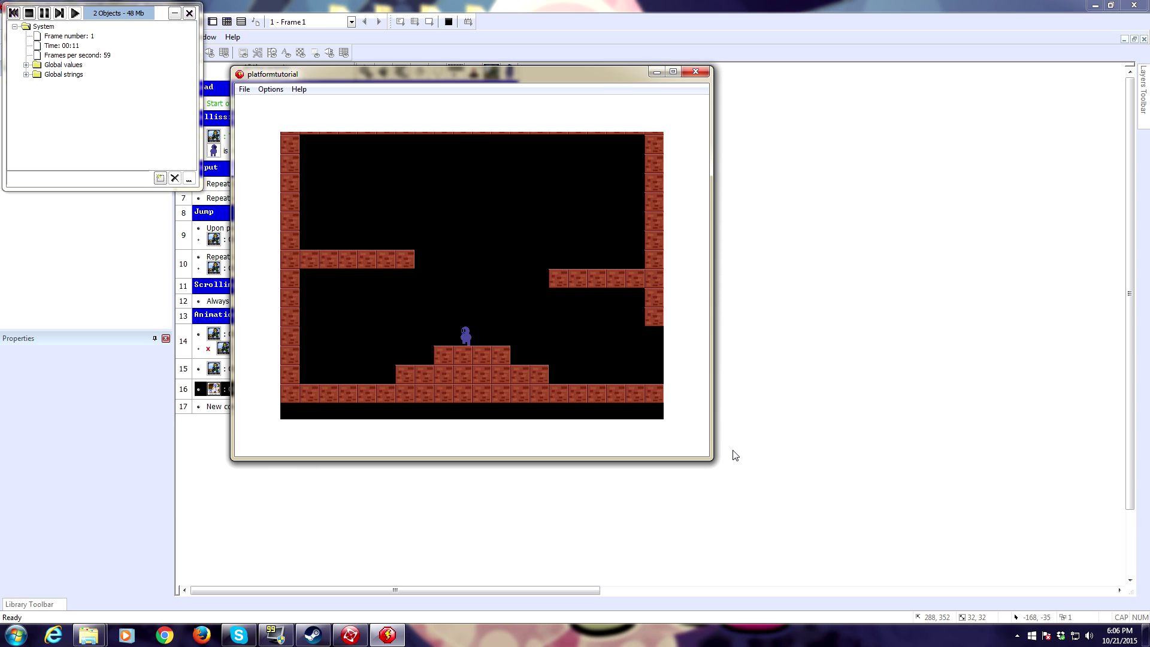
Step: Playtest the jumping and walking animations in both directions around the starting brick mound, and close the game window
{"action": "key", "text": "Left"}
{"action": "key", "text": "Up"}
{"action": "key", "text": "Right"}
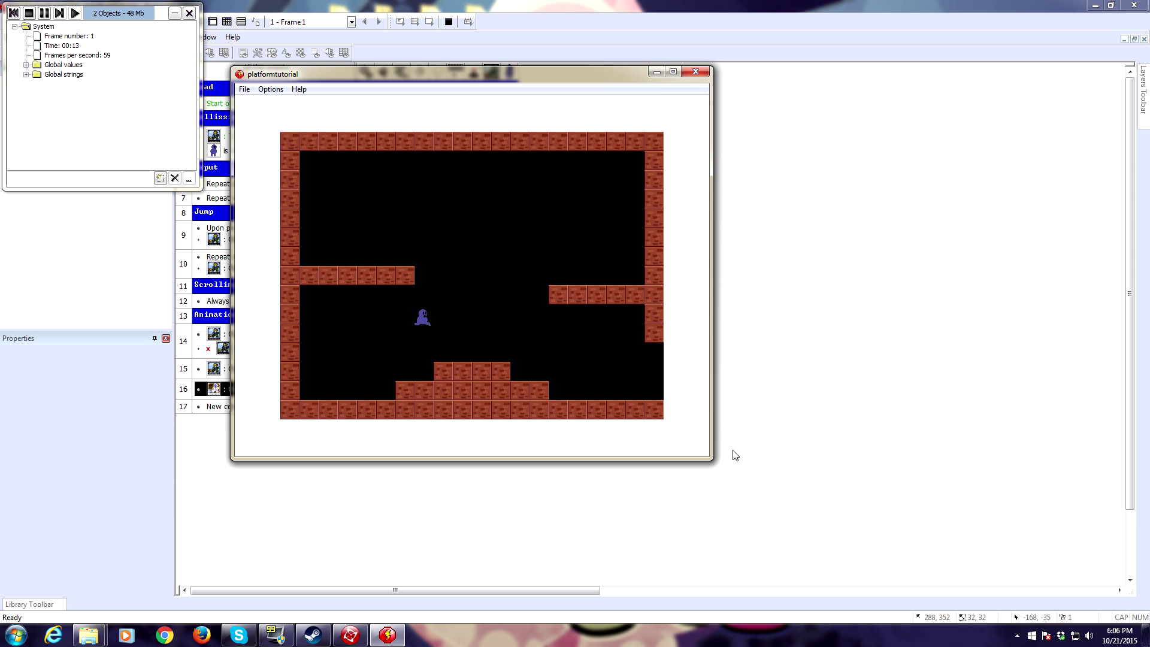
{"action": "key", "text": "Right"}
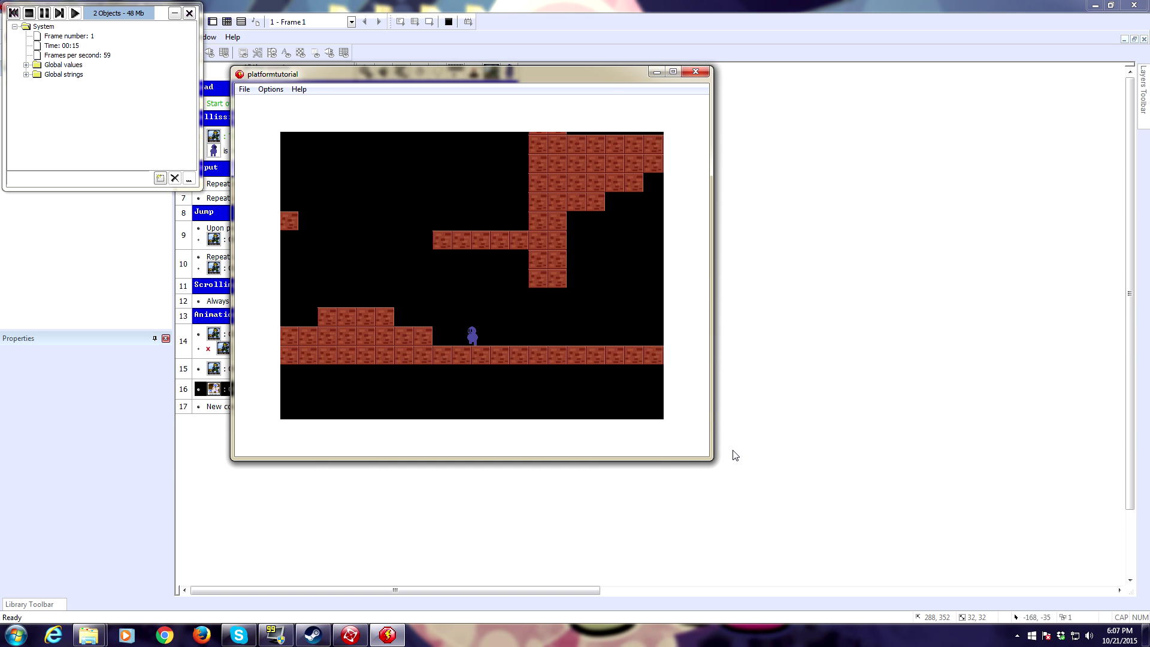
{"action": "key", "text": "Left"}
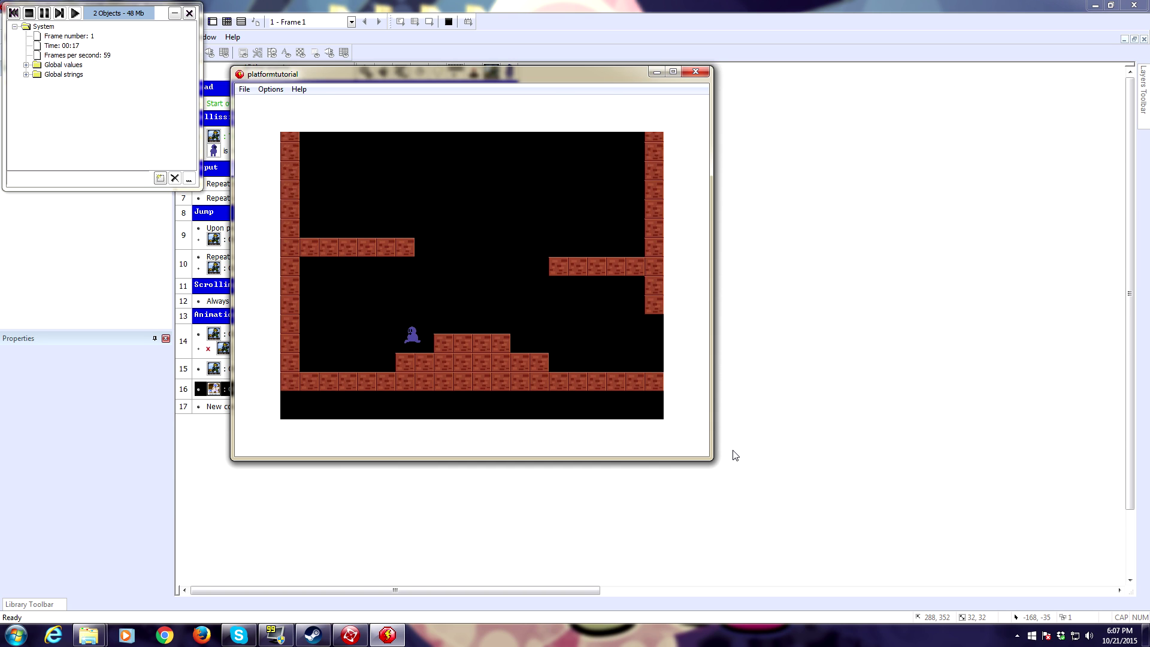
{"action": "key", "text": "Up"}
{"action": "key", "text": "Right"}
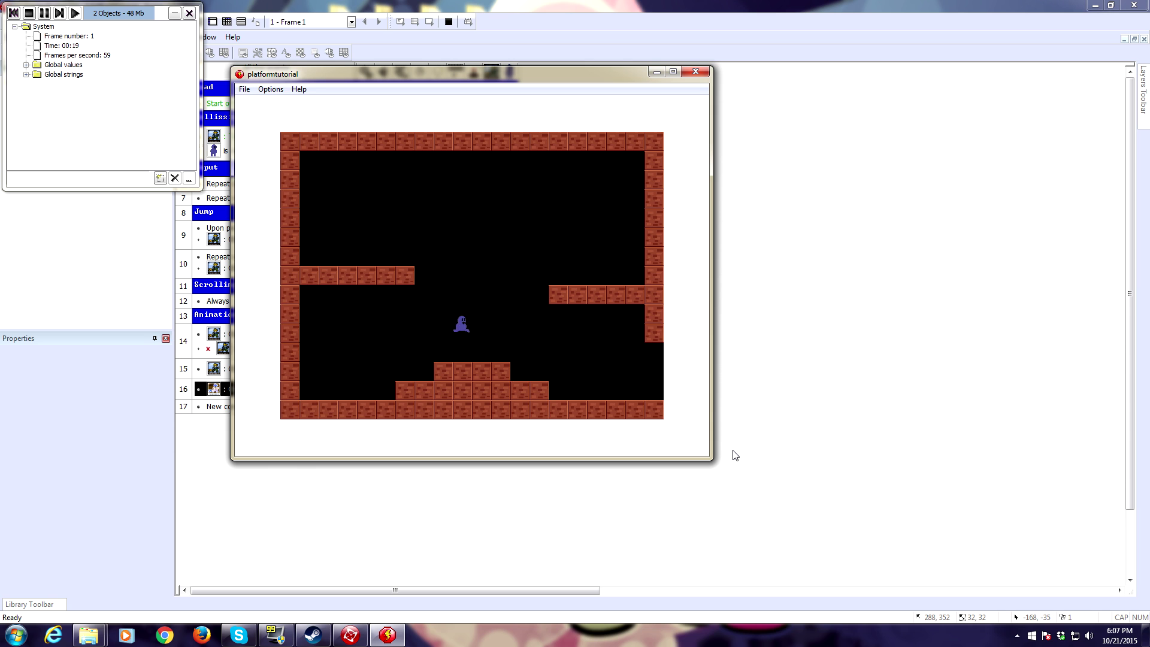
{"action": "key", "text": "Right"}
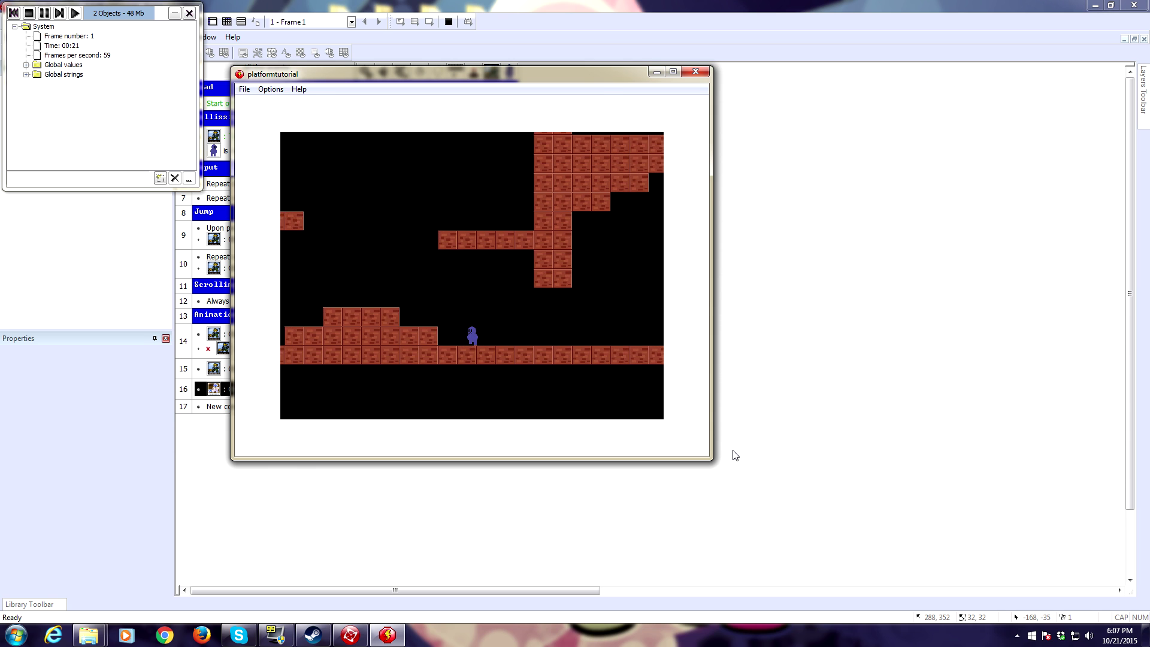
{"action": "key", "text": "Left"}
{"action": "key", "text": "Up"}
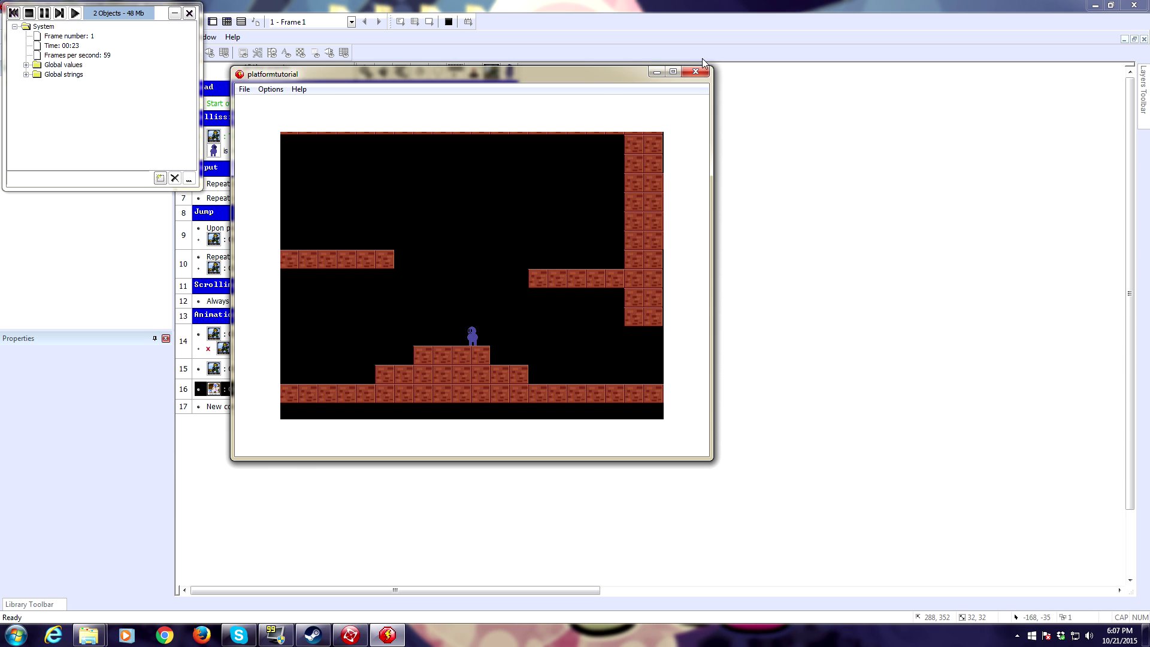
{"action": "left_click", "coordinate": [697, 70]}
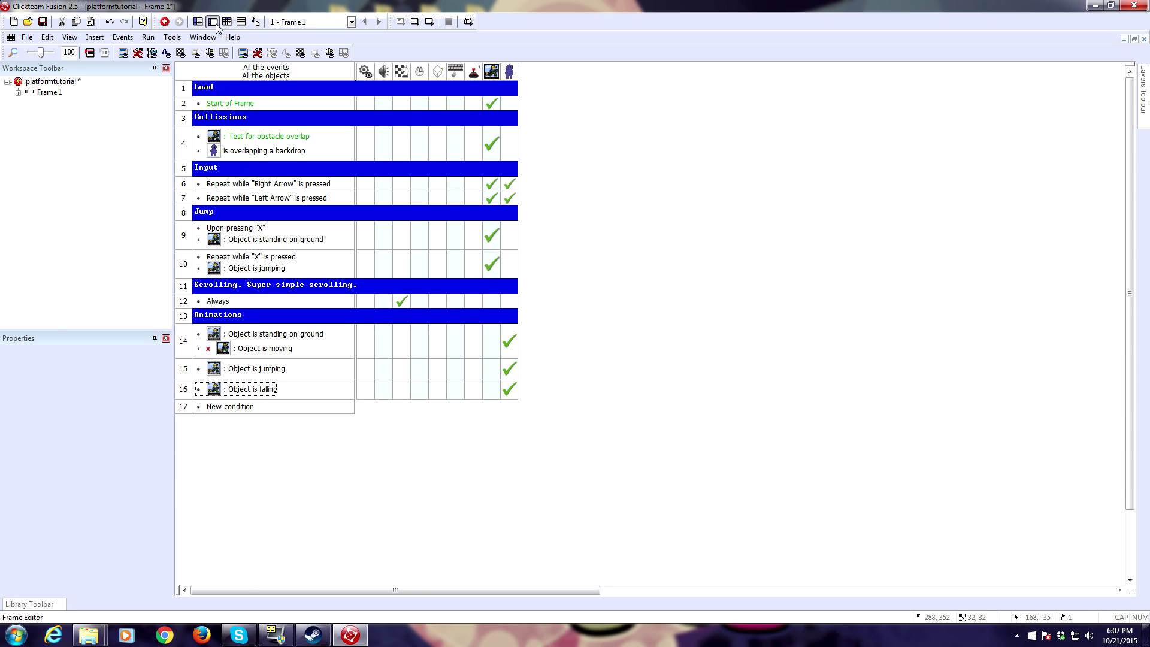
Step: Return to the frame editor and inspect the Player_Object's movement, size/position and runtime properties
{"action": "left_click", "coordinate": [212, 21]}
{"action": "left_click", "coordinate": [227, 22]}
{"action": "left_click", "coordinate": [212, 22]}
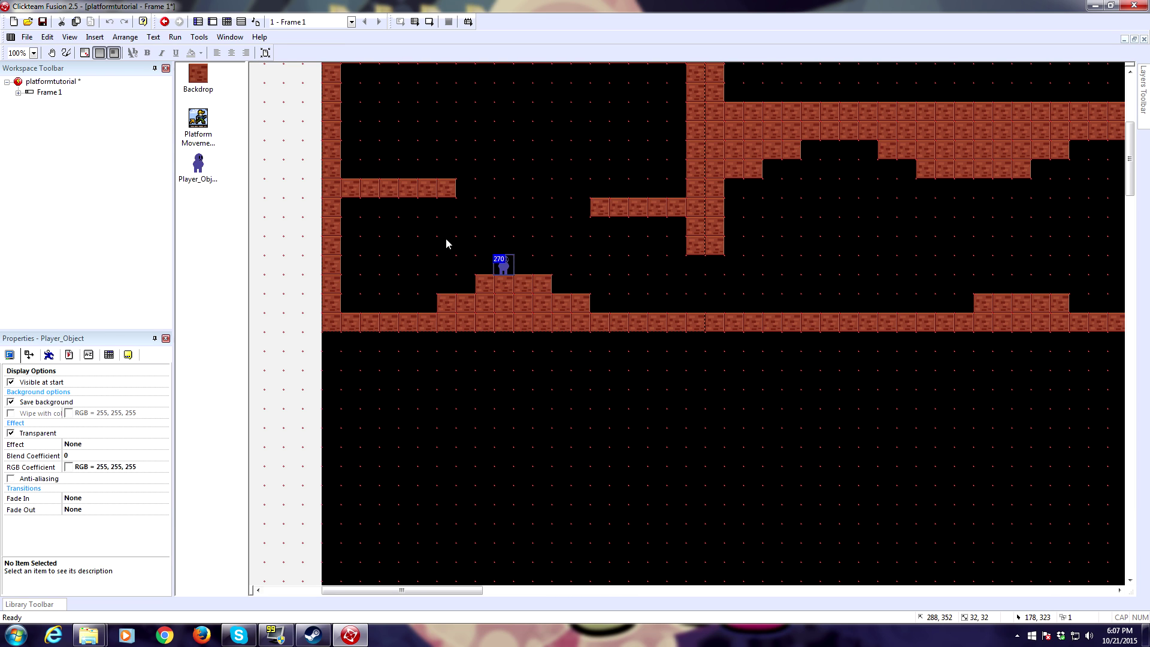
{"action": "left_click", "coordinate": [507, 268]}
{"action": "left_click", "coordinate": [49, 354]}
{"action": "left_click", "coordinate": [29, 355]}
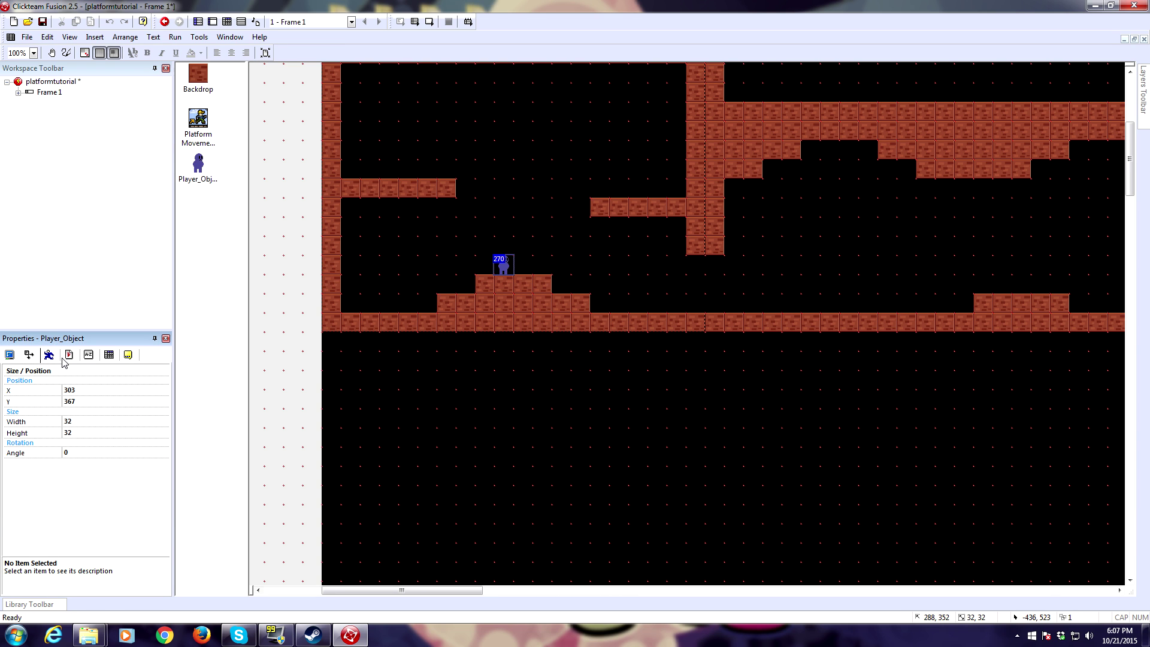
{"action": "left_click", "coordinate": [69, 355]}
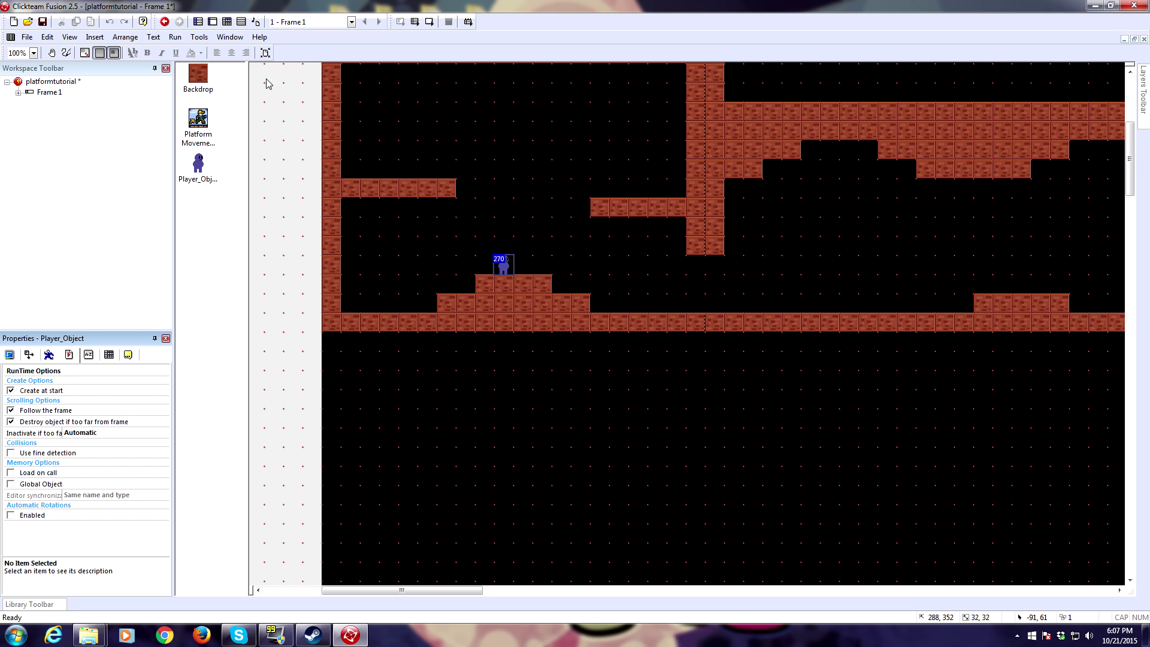
Step: Run the application again and playtest the player moving and jumping right through the corridor up to the tall brick mound
{"action": "left_click", "coordinate": [174, 38]}
{"action": "left_click", "coordinate": [188, 62]}
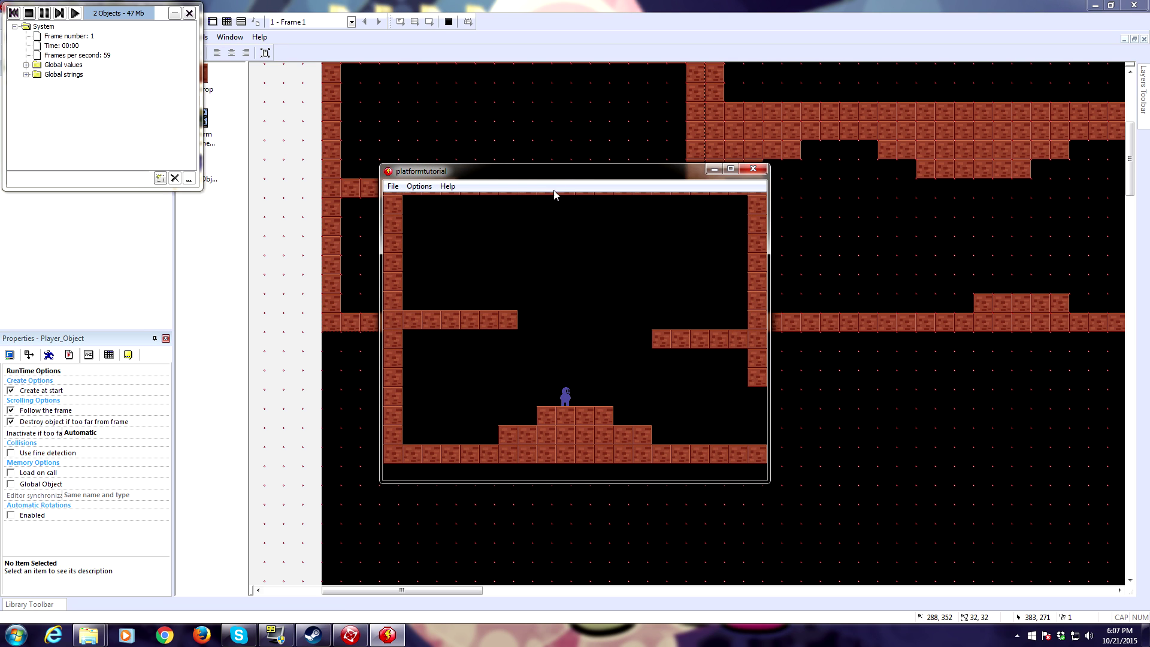
{"action": "key", "text": "Right"}
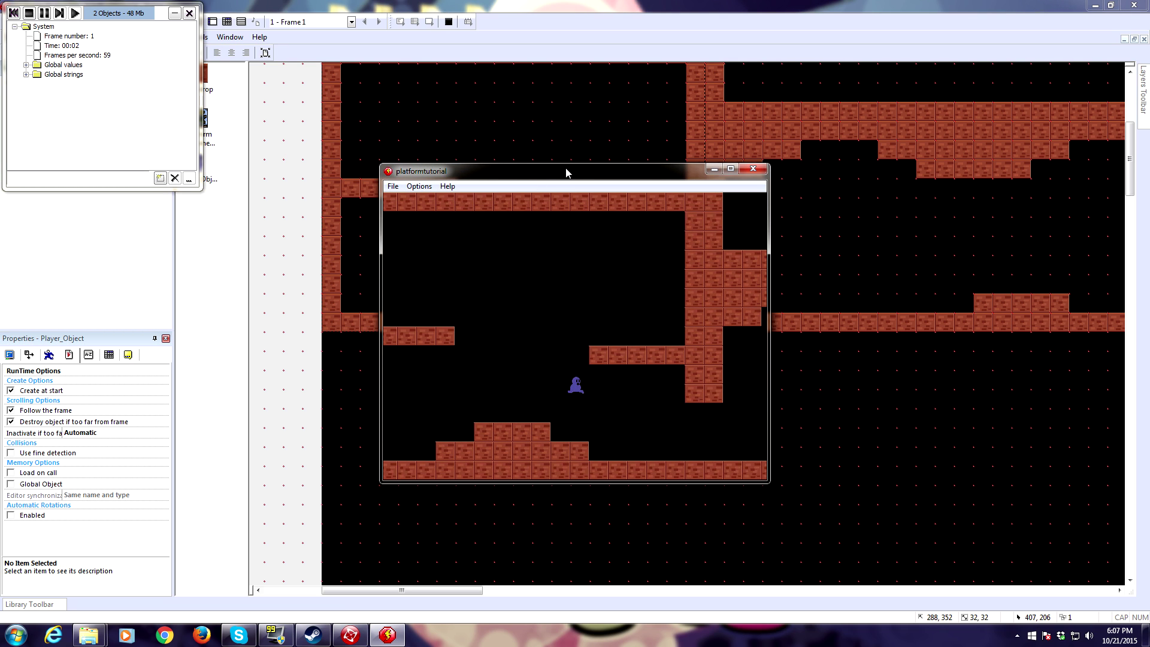
{"action": "key", "text": "Right"}
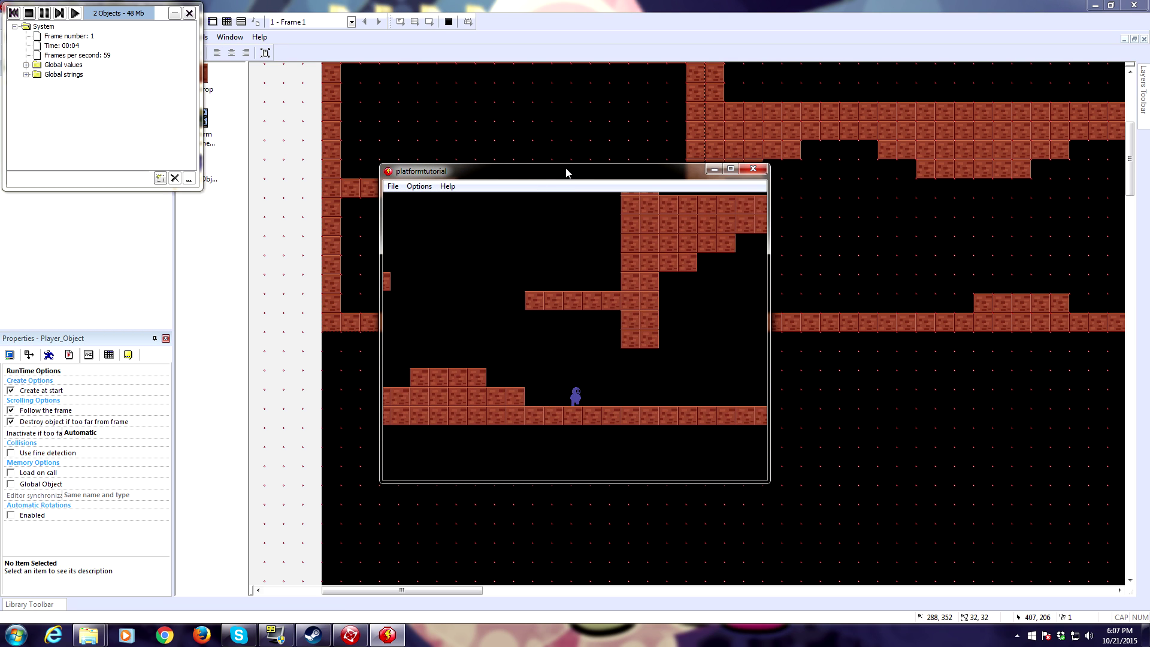
{"action": "key", "text": "Right"}
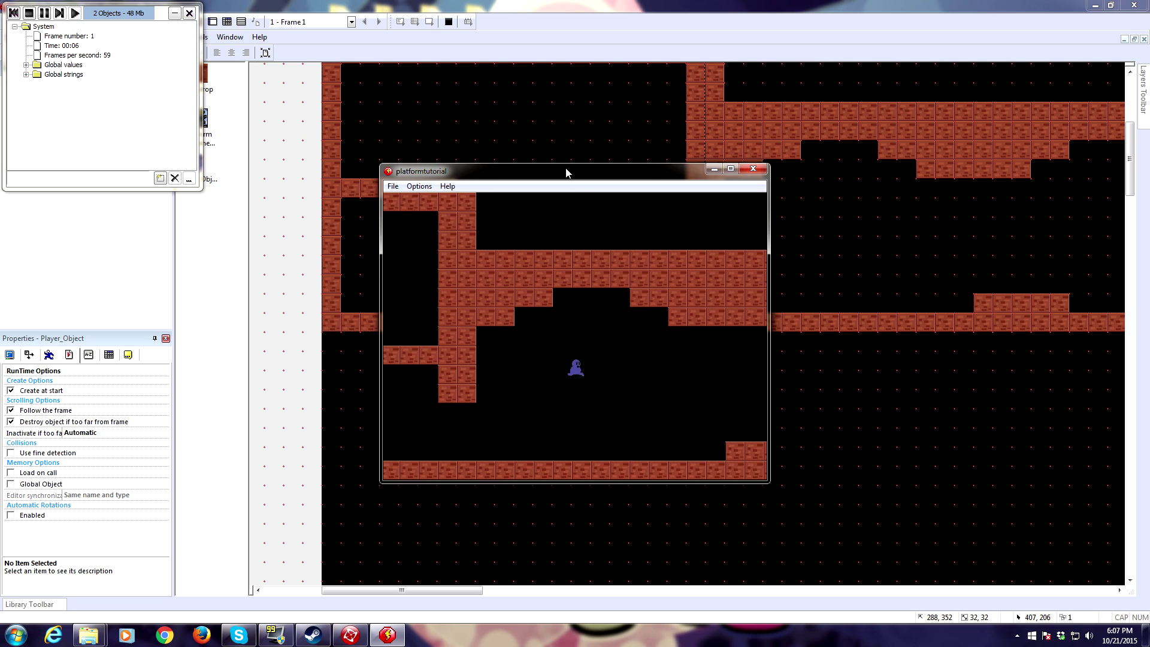
{"action": "key", "text": "Right"}
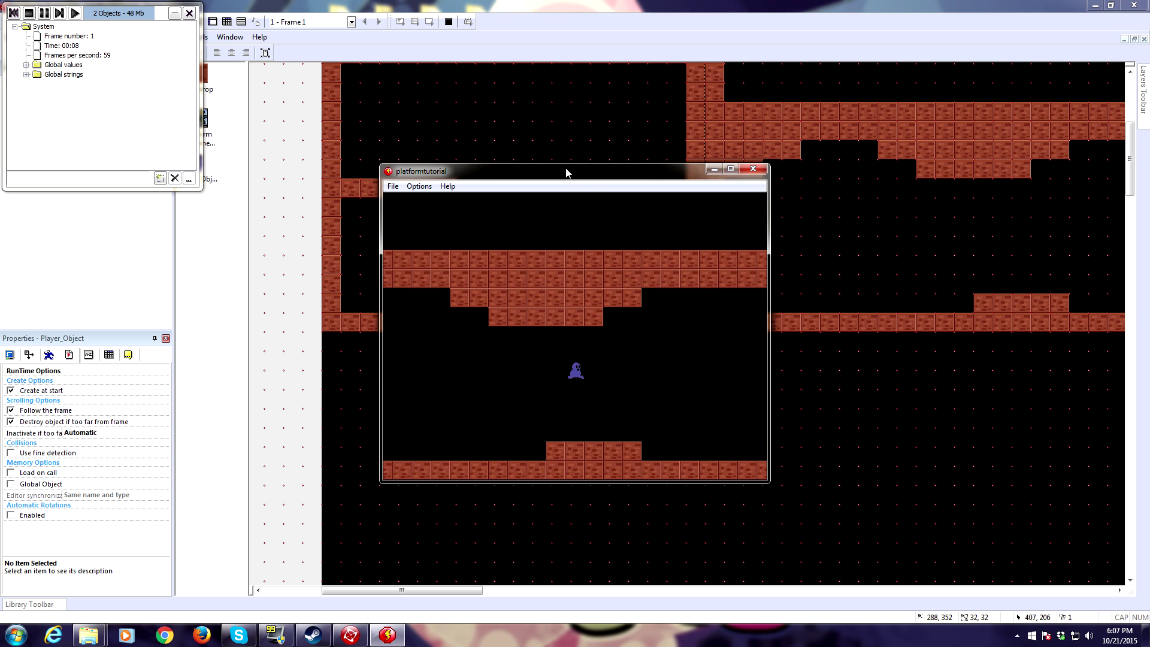
{"action": "key", "text": "Right"}
{"action": "key", "text": "Up"}
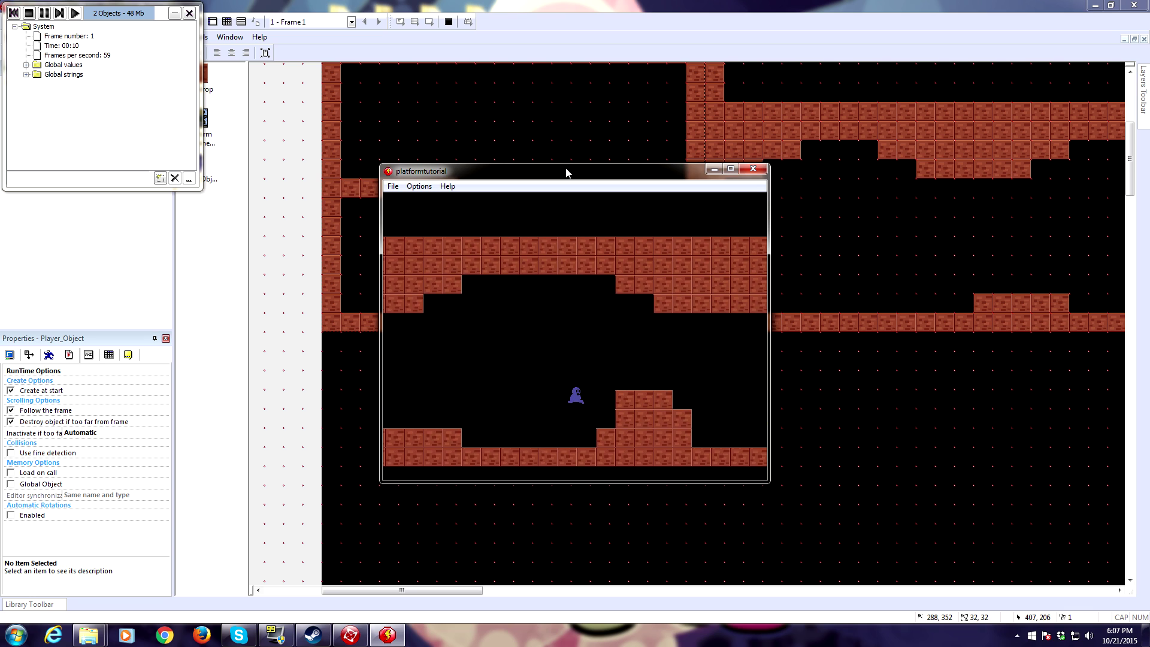
Step: Playtest jumping back and forth over the tall brick mound and around the floor beside it
{"action": "key", "text": "Left"}
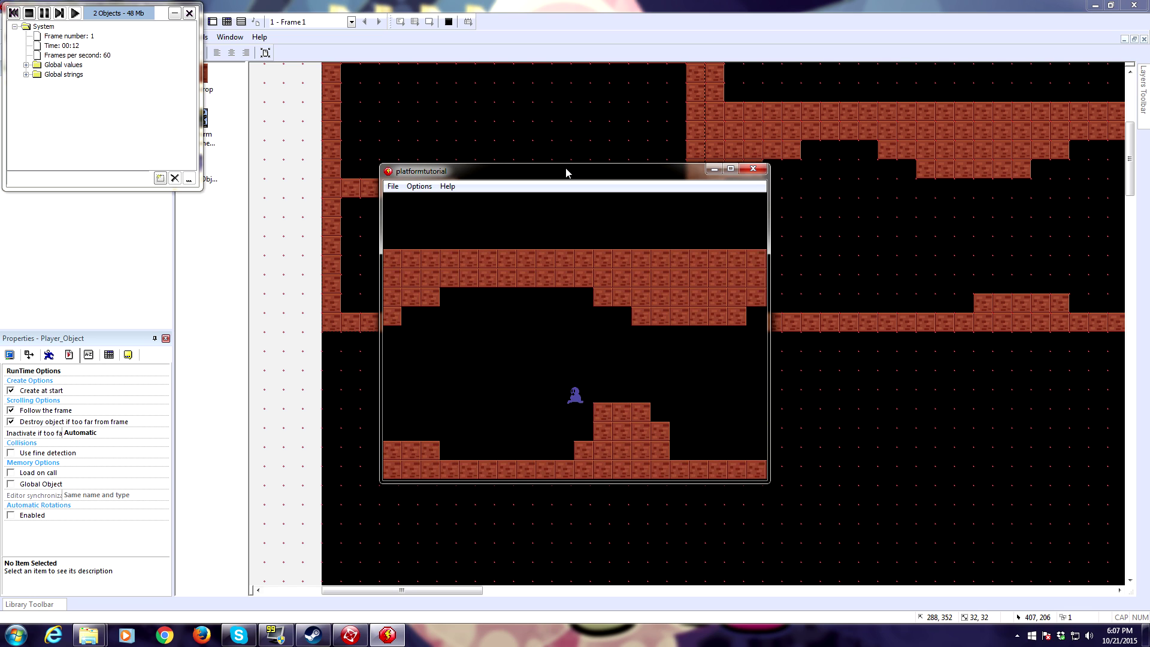
{"action": "key", "text": "Left"}
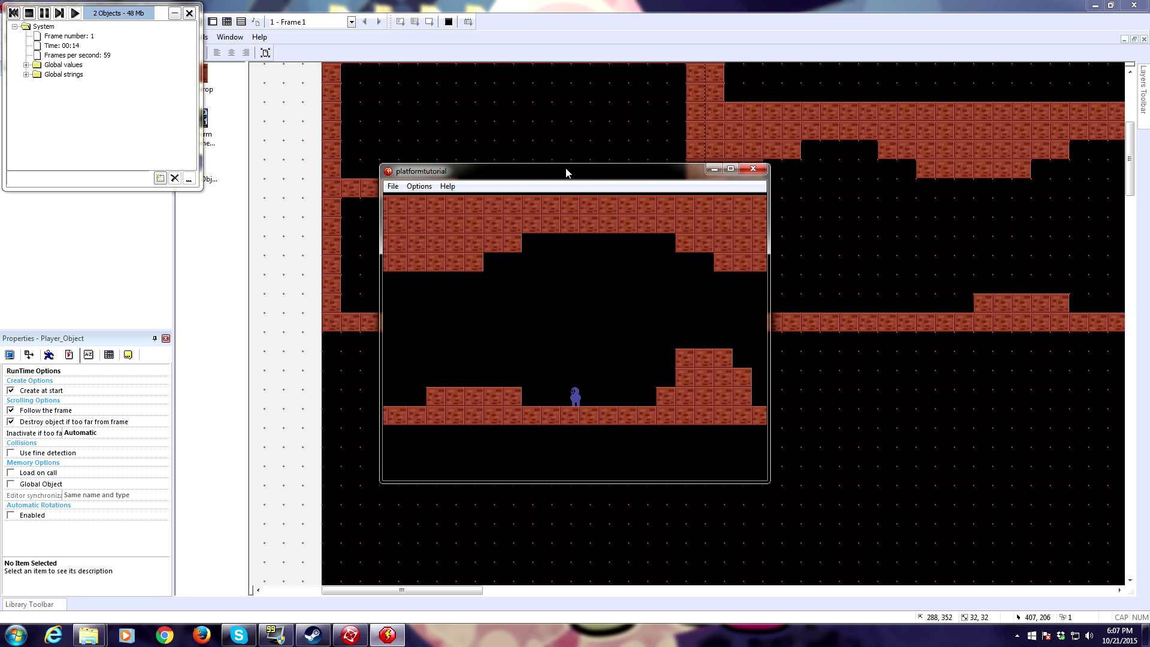
{"action": "key", "text": "Left"}
{"action": "key", "text": "Up"}
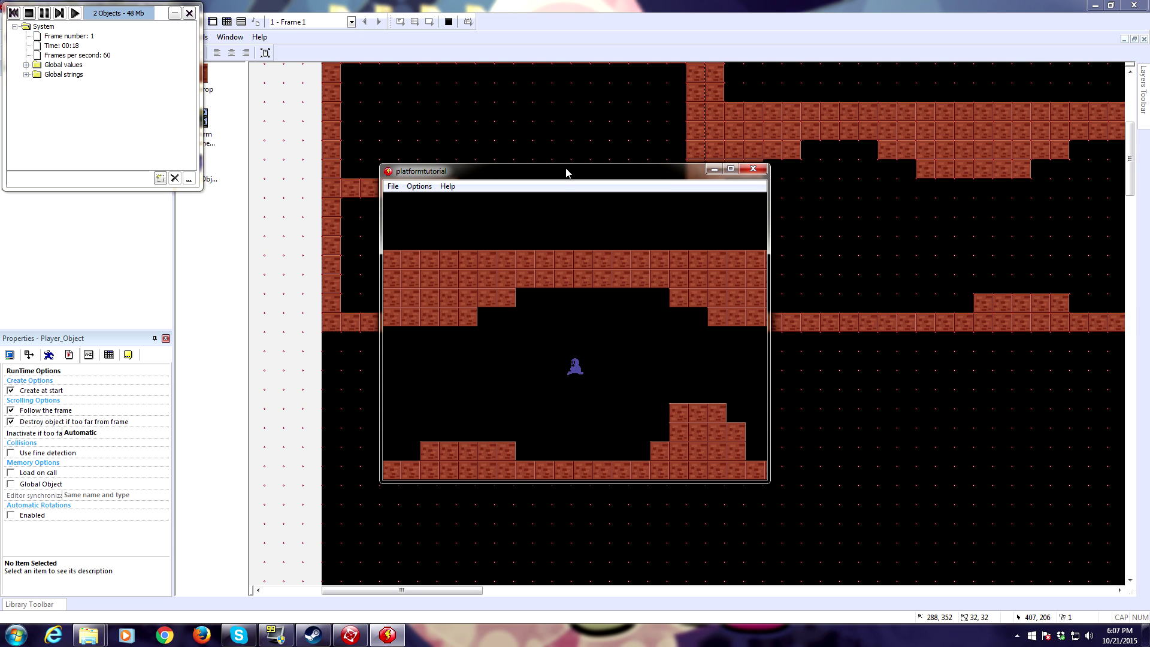
{"action": "key", "text": "Left"}
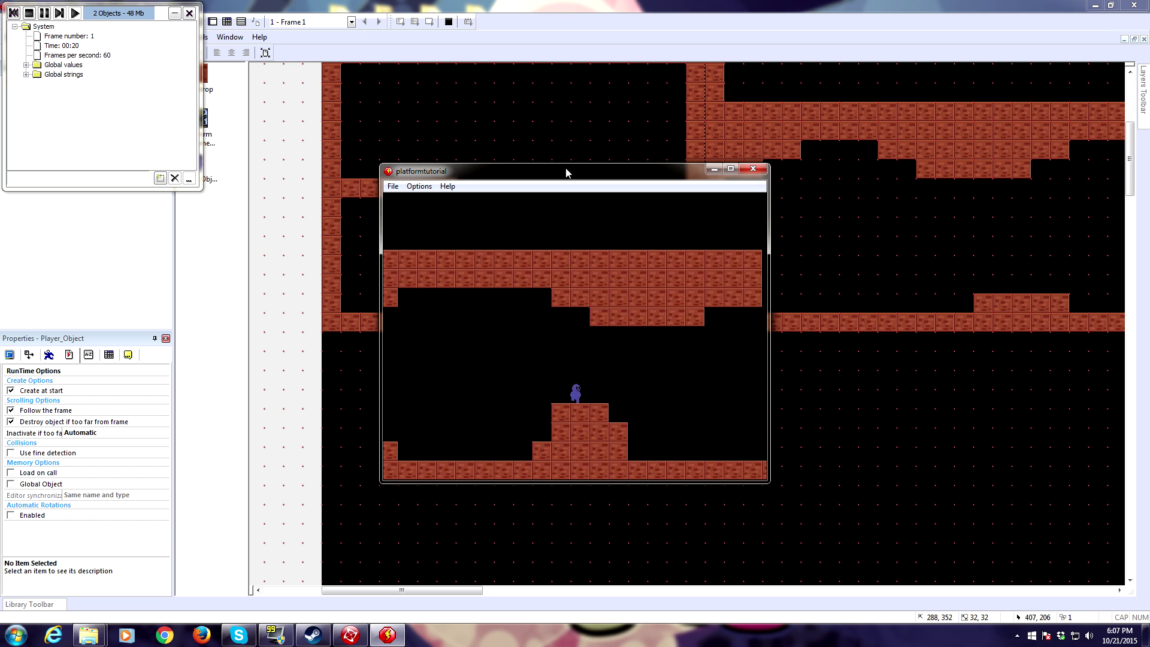
{"action": "key", "text": "Right"}
{"action": "key", "text": "Left"}
{"action": "key", "text": "Up"}
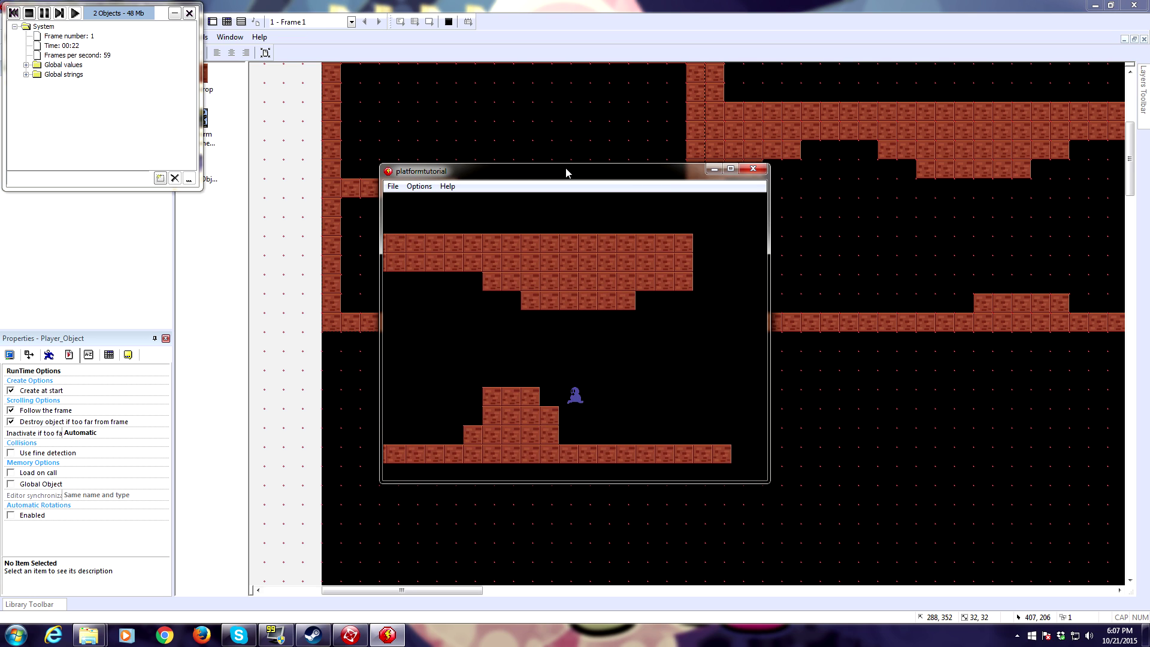
{"action": "key", "text": "Left"}
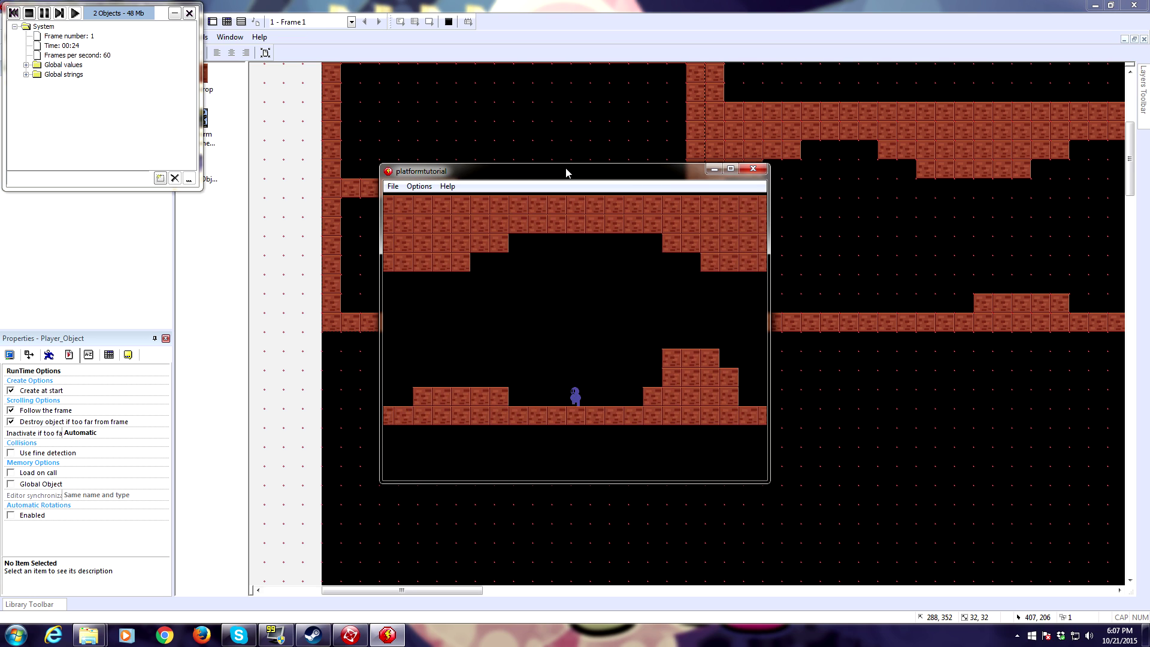
Step: Playtest the player turning and jumping in place, and bring it back left through the corridor toward the starting mound
{"action": "key", "text": "Right"}
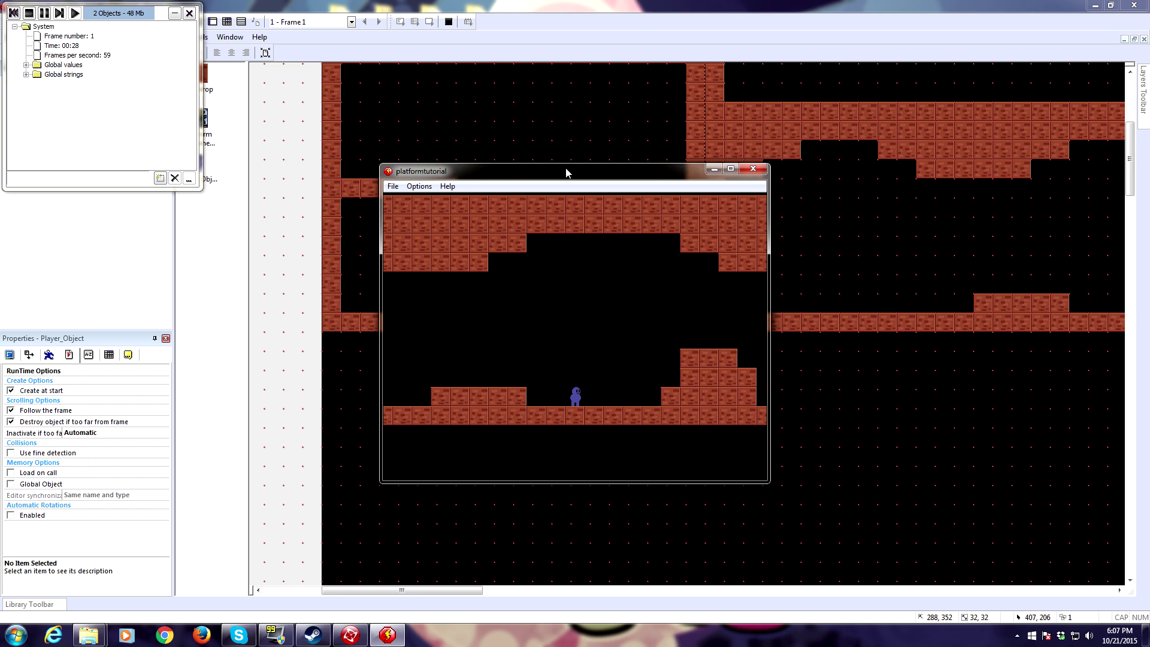
{"action": "key", "text": "Up"}
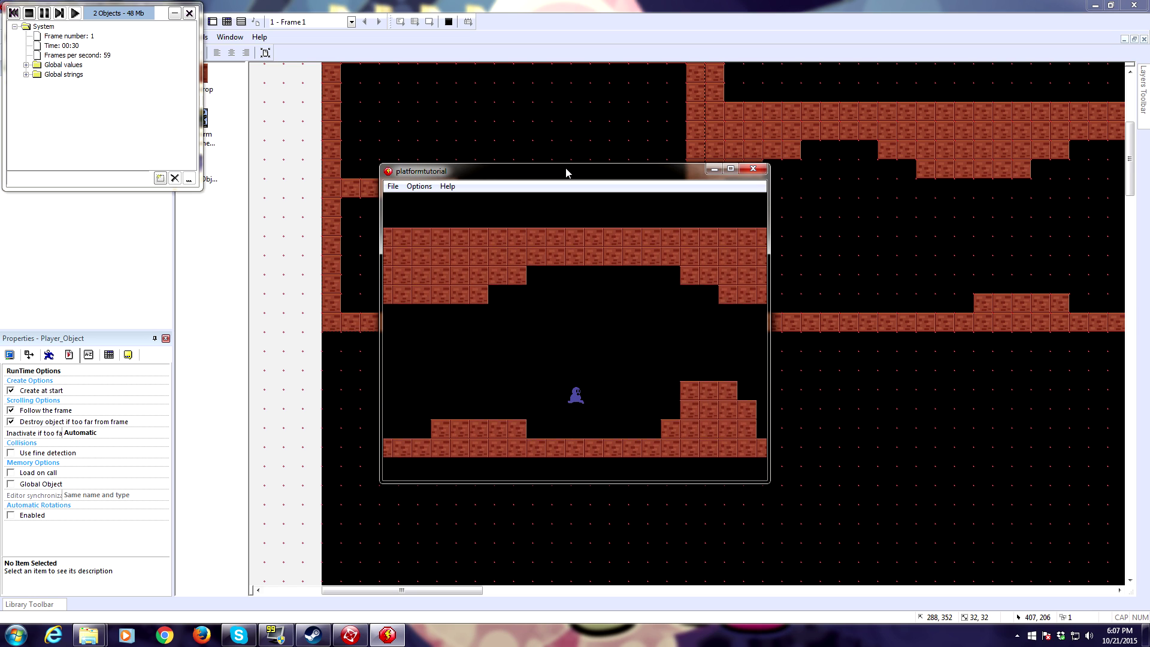
{"action": "key", "text": "Left"}
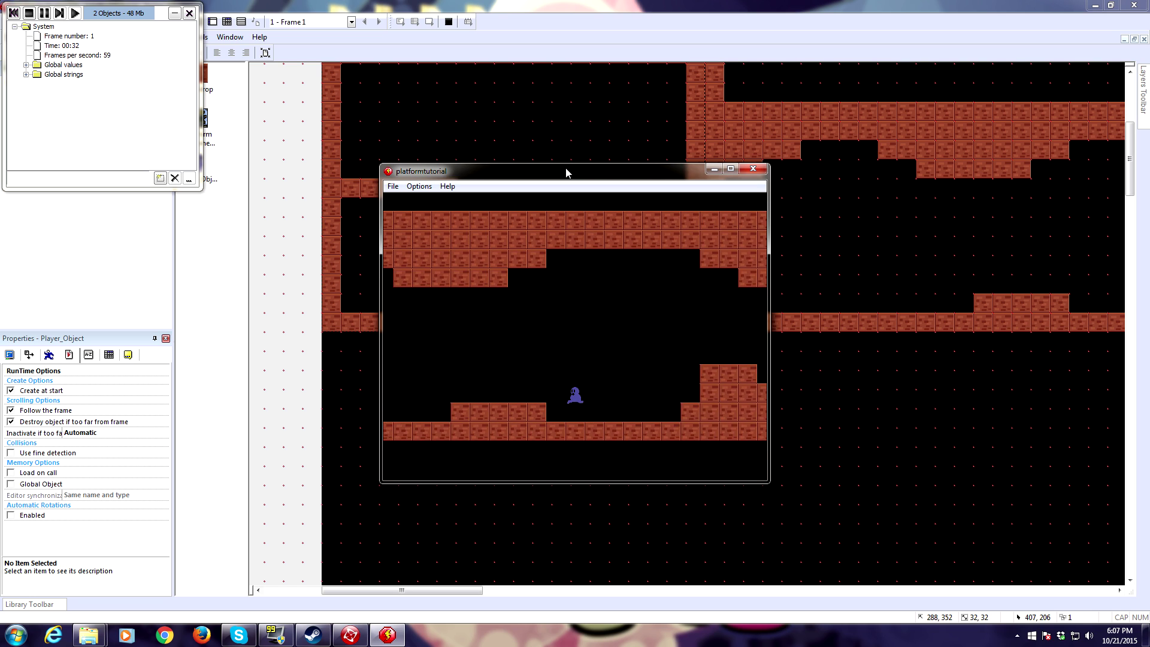
{"action": "key", "text": "Left"}
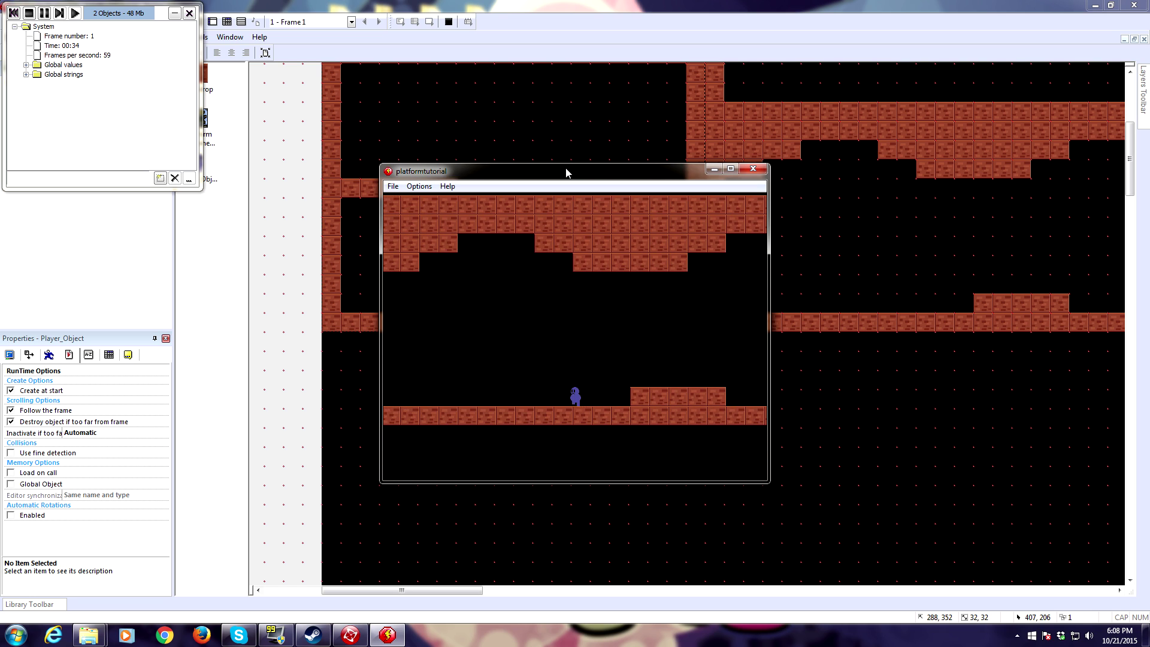
{"action": "key", "text": "Left"}
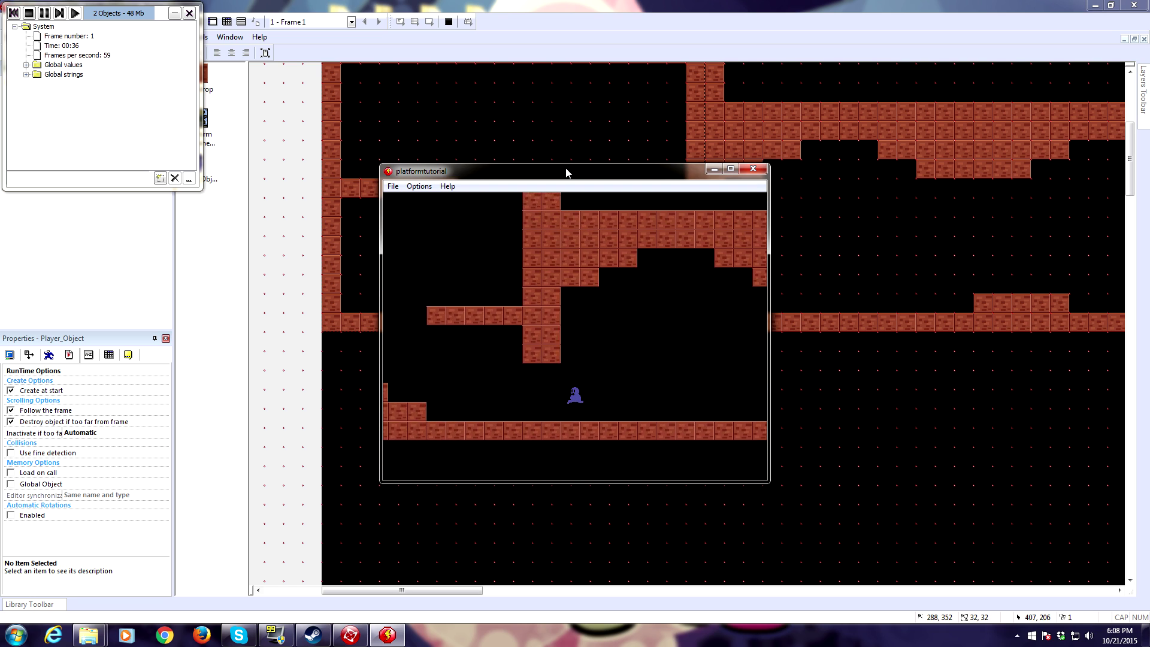
{"action": "key", "text": "Left"}
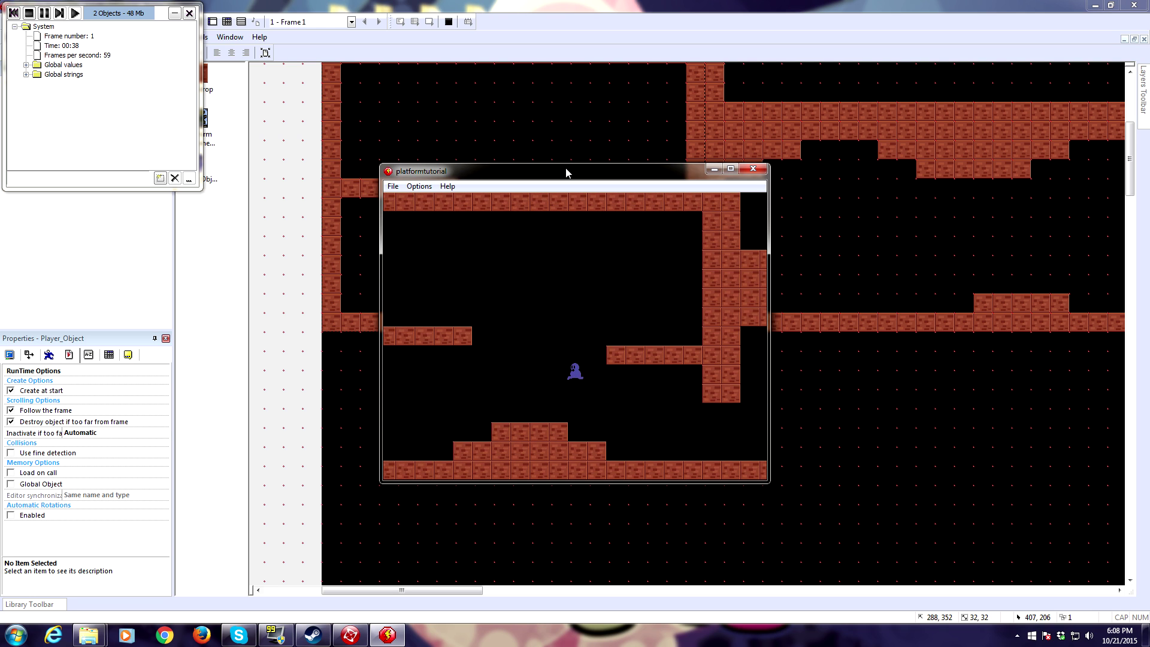
Step: Close the game window and save the platformtutorial project
{"action": "left_click", "coordinate": [753, 169]}
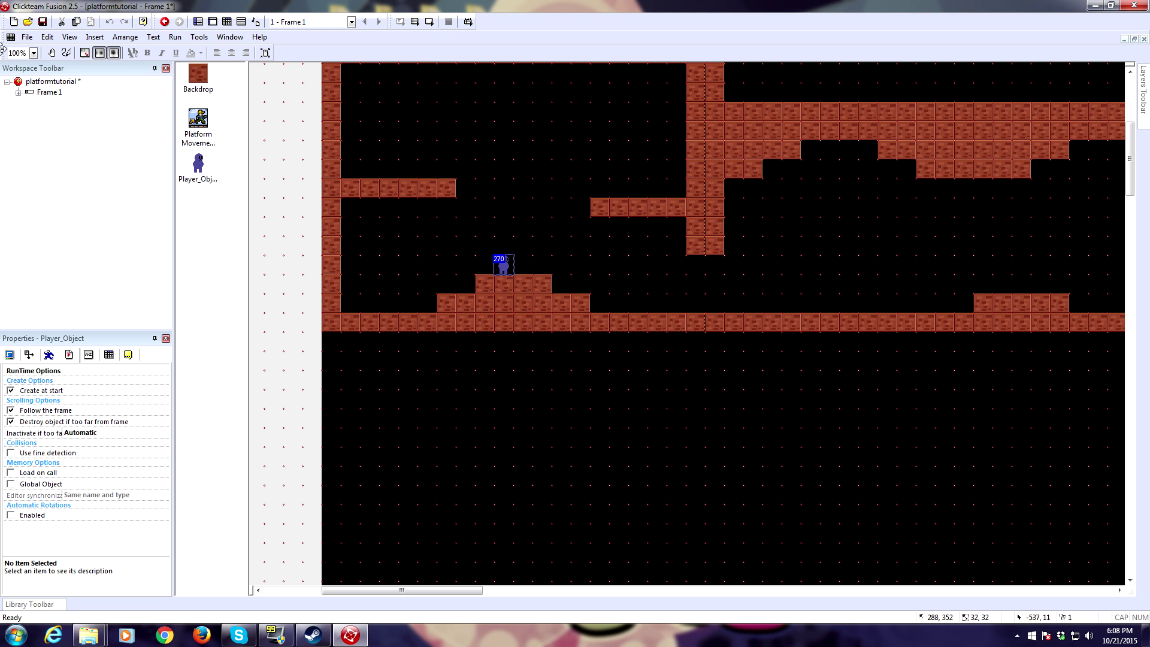
{"action": "left_click", "coordinate": [26, 37]}
{"action": "left_click", "coordinate": [30, 82]}
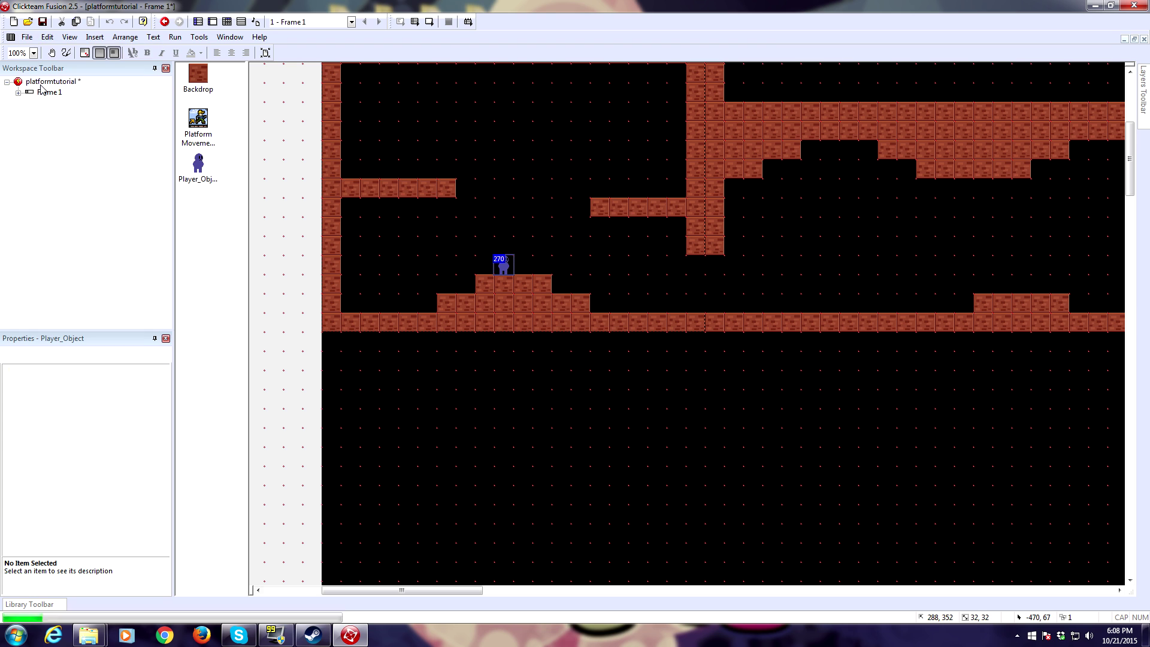
Step: Insert a new Active object into the open corridor of the frame, between the hanging wall and the low brick block
{"action": "scroll", "coordinate": [455, 475], "scroll_direction": "up", "scroll_amount": 2}
{"action": "scroll", "coordinate": [445, 483], "scroll_direction": "right", "scroll_amount": 10}
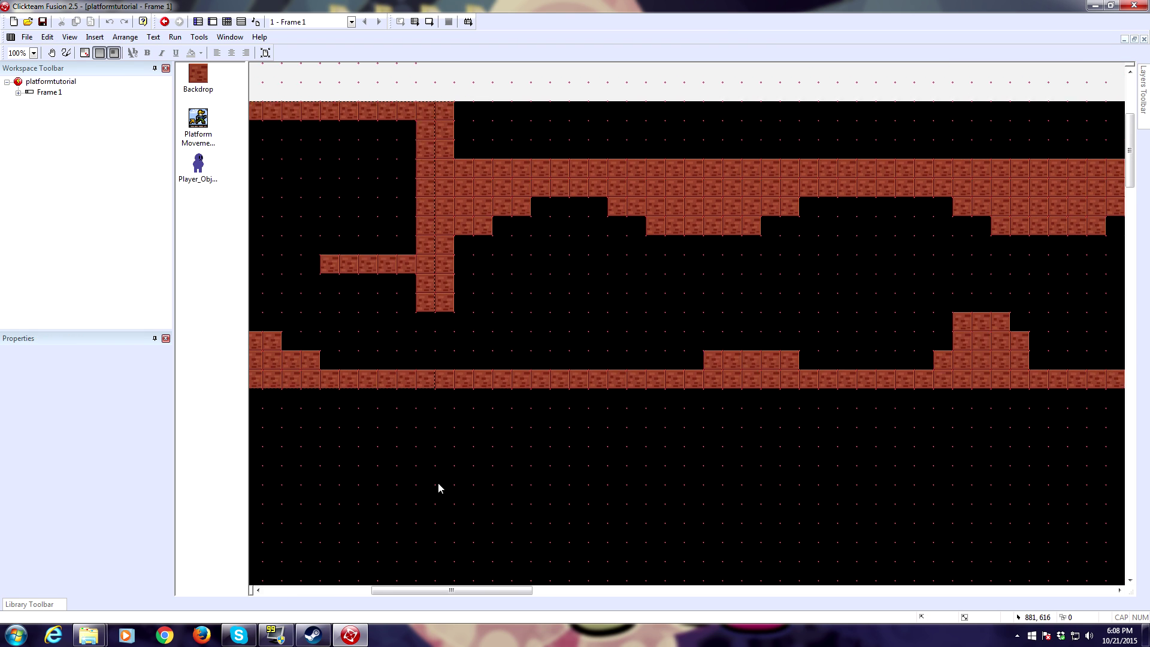
{"action": "scroll", "coordinate": [470, 483], "scroll_direction": "up", "scroll_amount": 1}
{"action": "scroll", "coordinate": [637, 466], "scroll_direction": "right", "scroll_amount": 5}
{"action": "scroll", "coordinate": [635, 455], "scroll_direction": "left", "scroll_amount": 8}
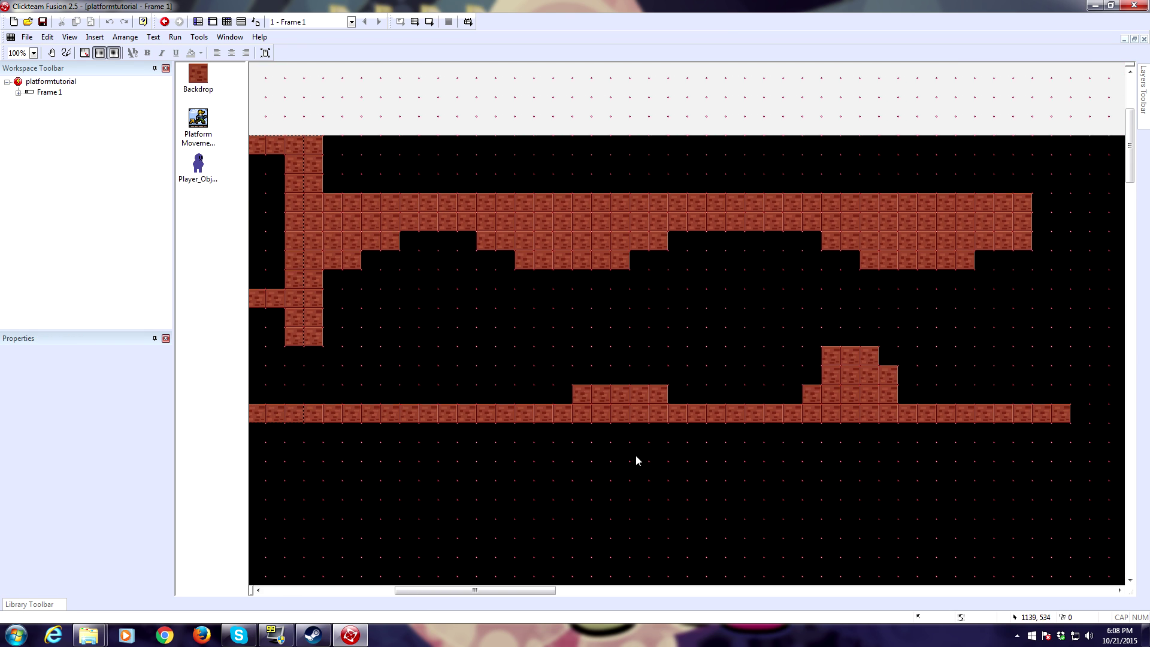
{"action": "right_click", "coordinate": [540, 315]}
{"action": "left_click", "coordinate": [562, 333]}
{"action": "double_click", "coordinate": [330, 155]}
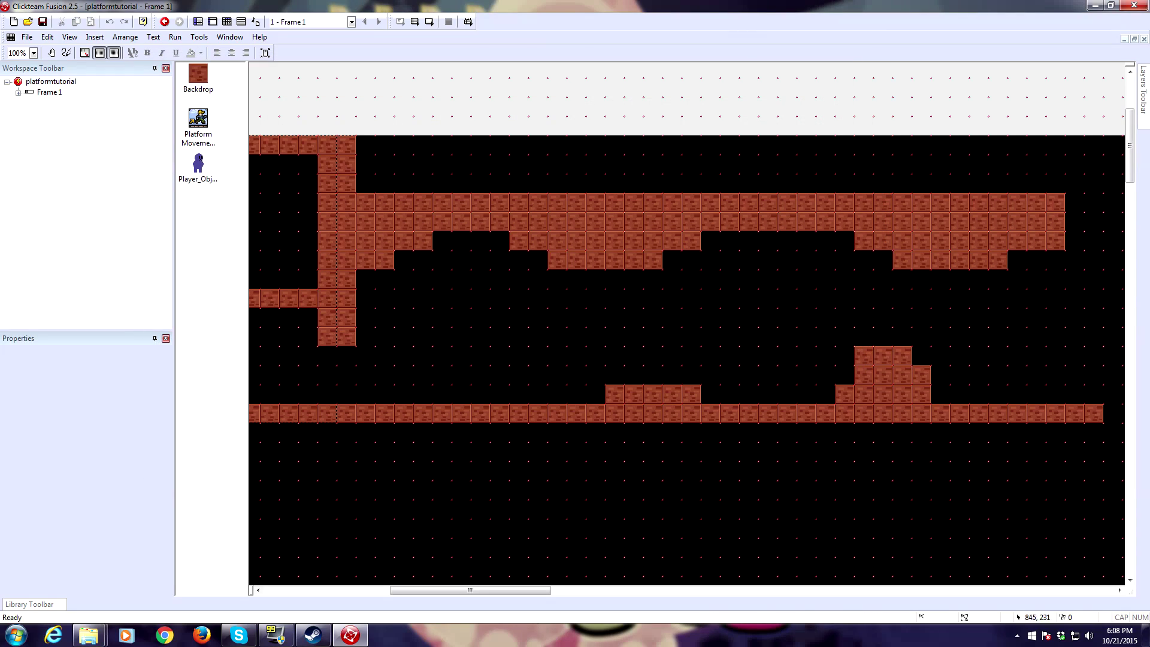
{"action": "left_click", "coordinate": [471, 309]}
Step: Open the new Active object's image for editing and erase the entire default diamond picture
{"action": "double_click", "coordinate": [482, 356]}
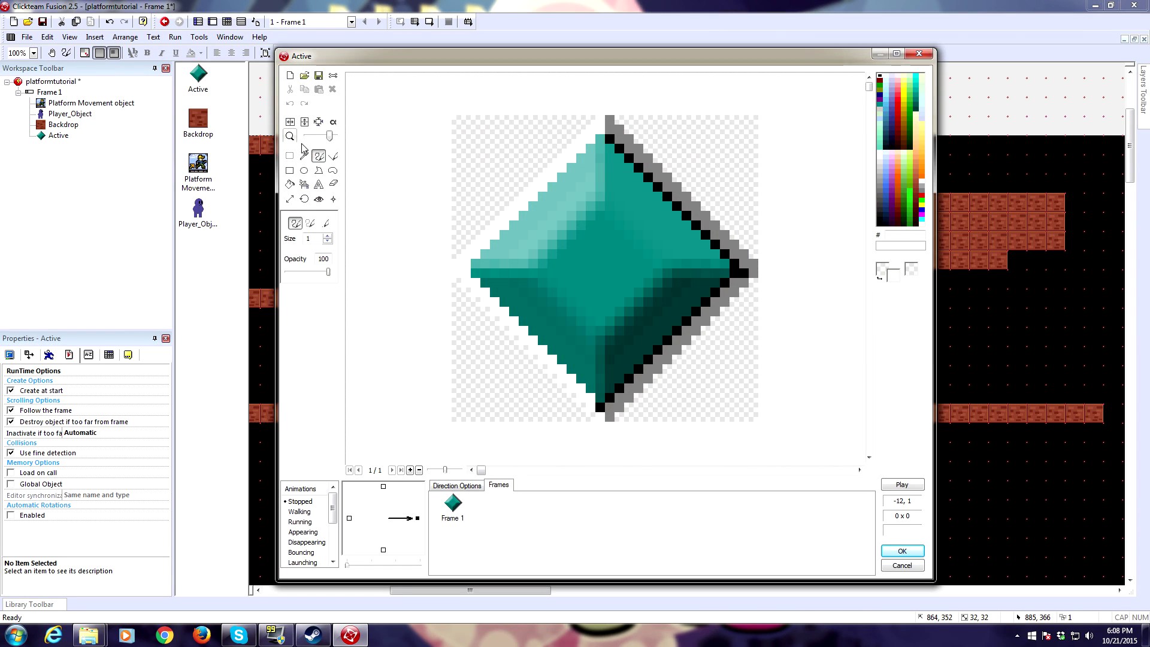
{"action": "left_click", "coordinate": [290, 156]}
{"action": "key", "text": "ctrl+a"}
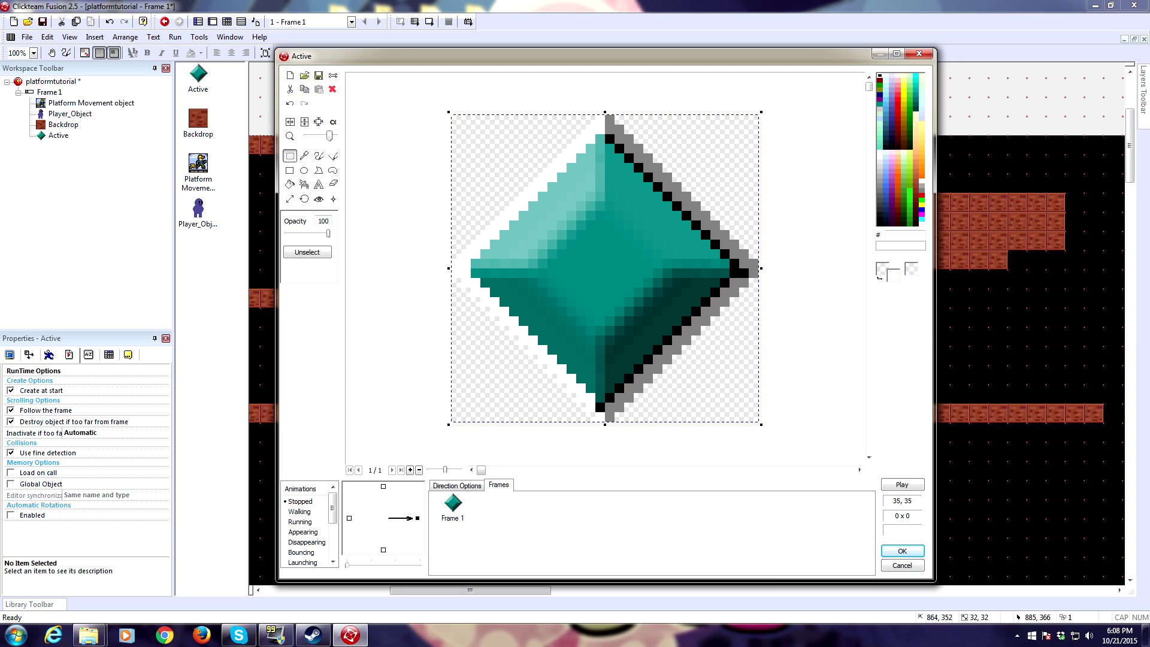
{"action": "key", "text": "Delete"}
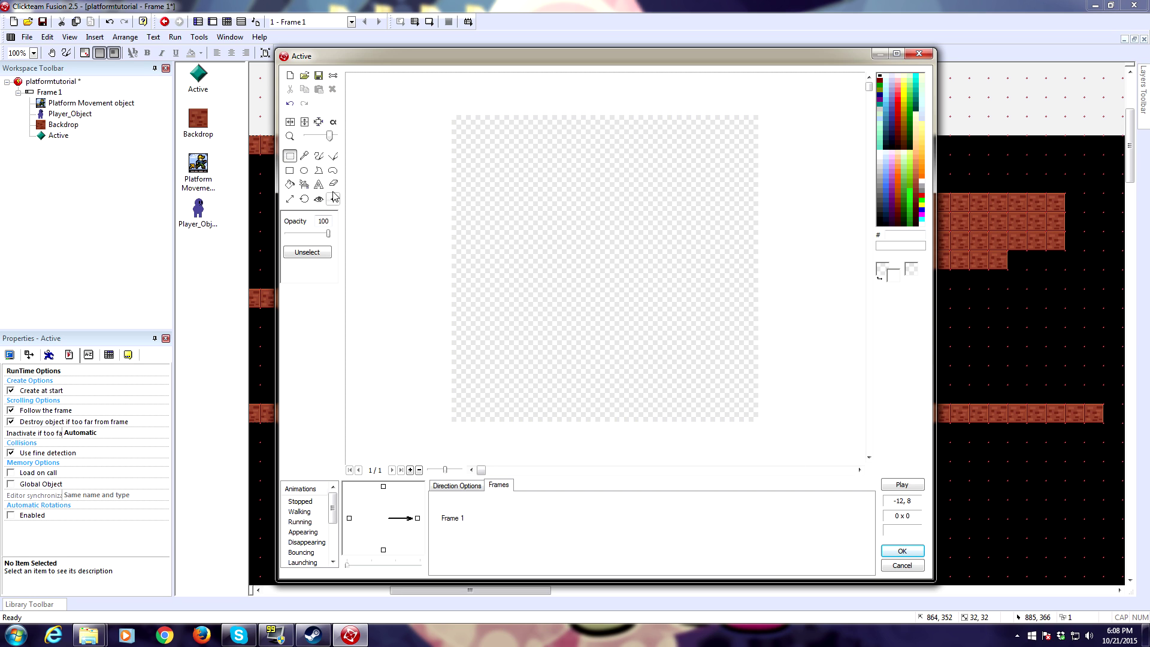
Step: Draw a tall filled ellipse in yellow (255, 255, 0) across the middle of the empty canvas
{"action": "left_click", "coordinate": [305, 170]}
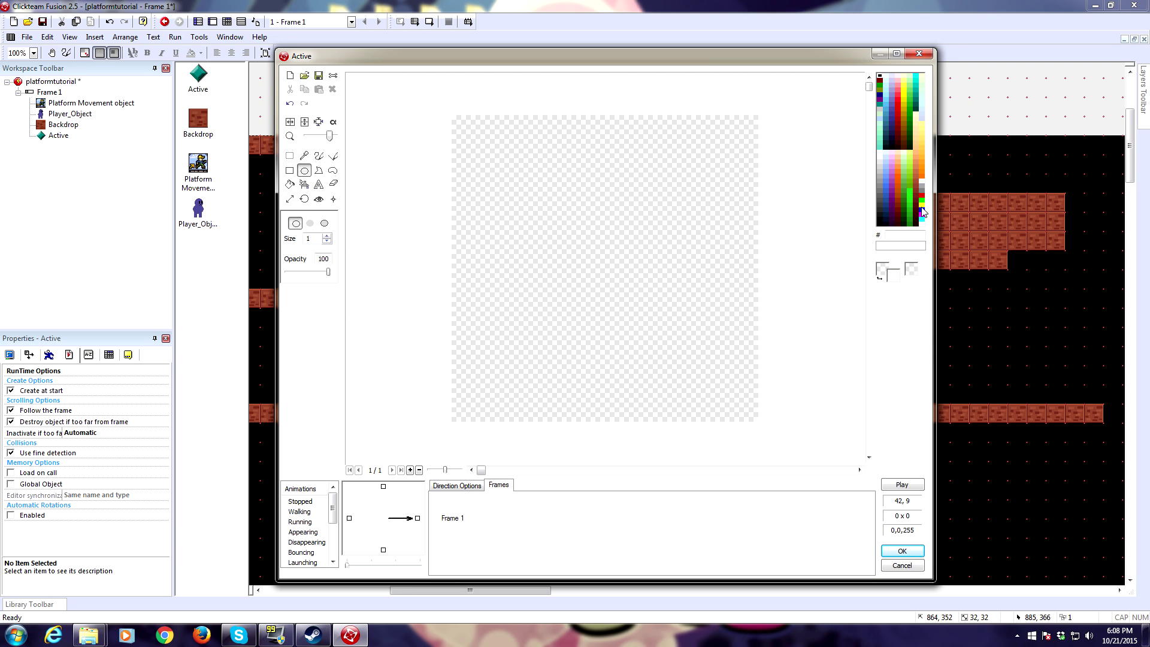
{"action": "left_click", "coordinate": [922, 205]}
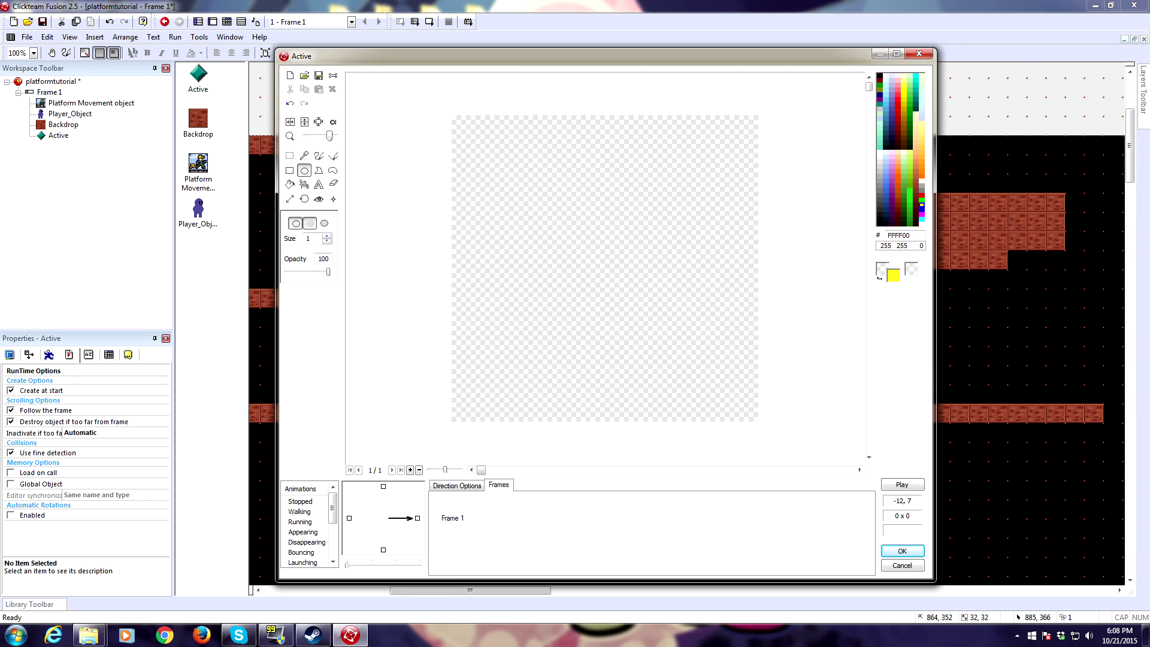
{"action": "left_click", "coordinate": [309, 223]}
{"action": "left_click_drag", "start_coordinate": [517, 144], "coordinate": [692, 402]}
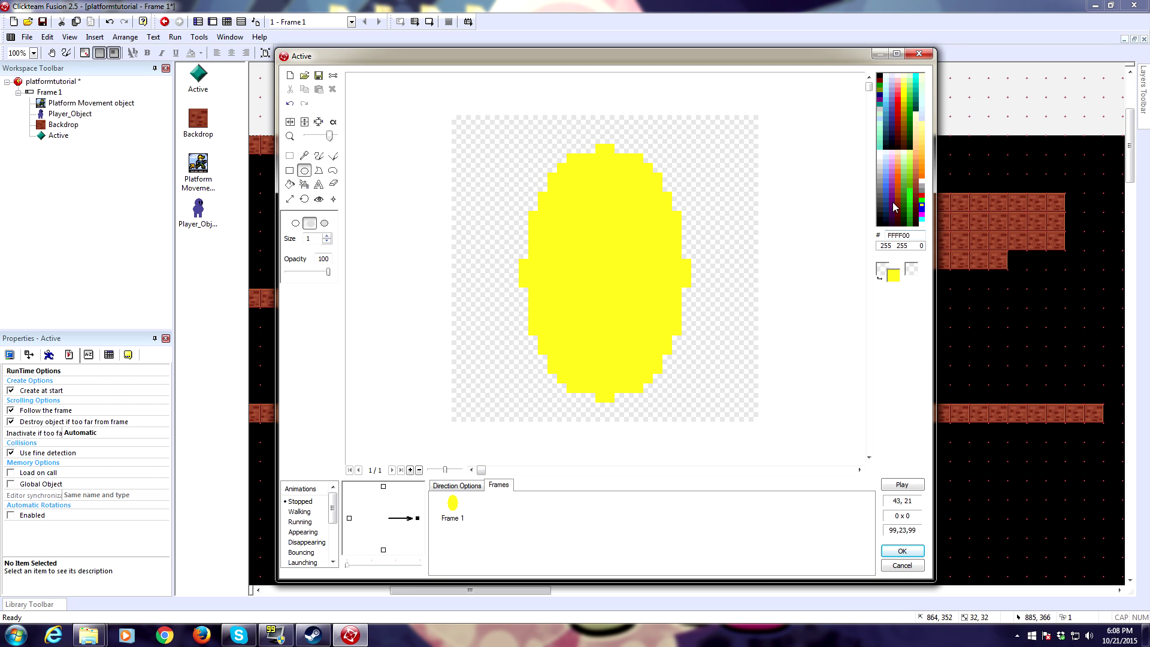
Step: Draw a black curved rim line and a dollar sign on the yellow ellipse, and accept the coin image
{"action": "left_click", "coordinate": [882, 76]}
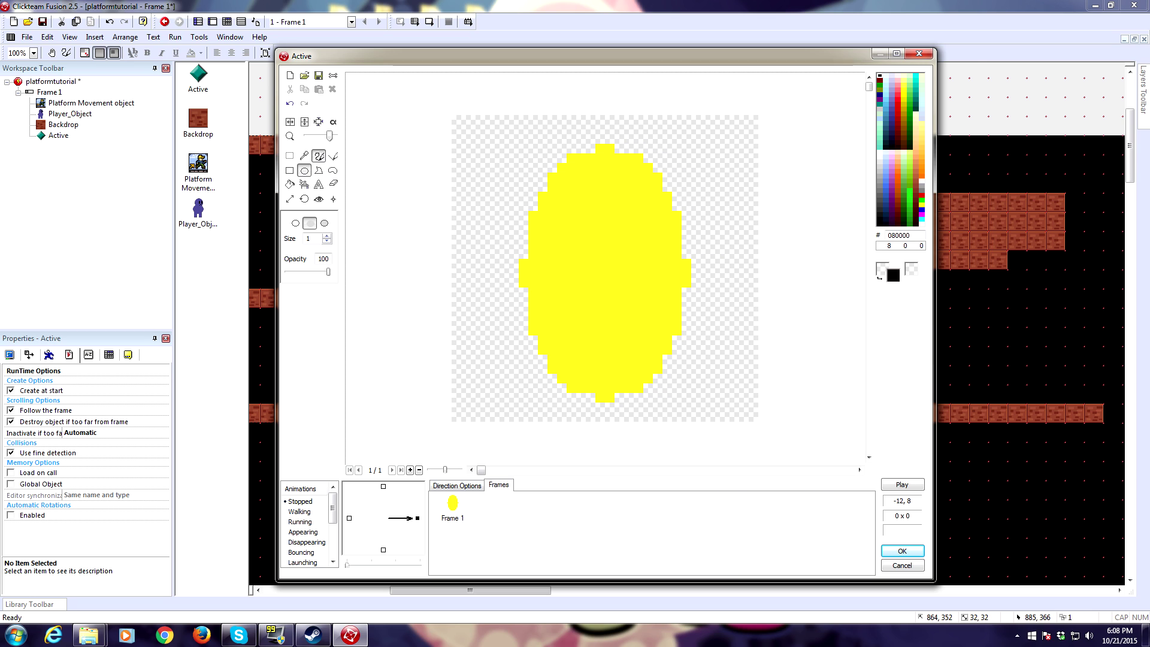
{"action": "left_click", "coordinate": [319, 156]}
{"action": "mouse_move", "coordinate": [590, 177]}
{"action": "left_mouse_down"}
{"action": "mouse_move", "coordinate": [629, 188]}
{"action": "mouse_move", "coordinate": [657, 245]}
{"action": "mouse_move", "coordinate": [658, 315]}
{"action": "mouse_move", "coordinate": [638, 359]}
{"action": "mouse_move", "coordinate": [609, 379]}
{"action": "left_mouse_up"}
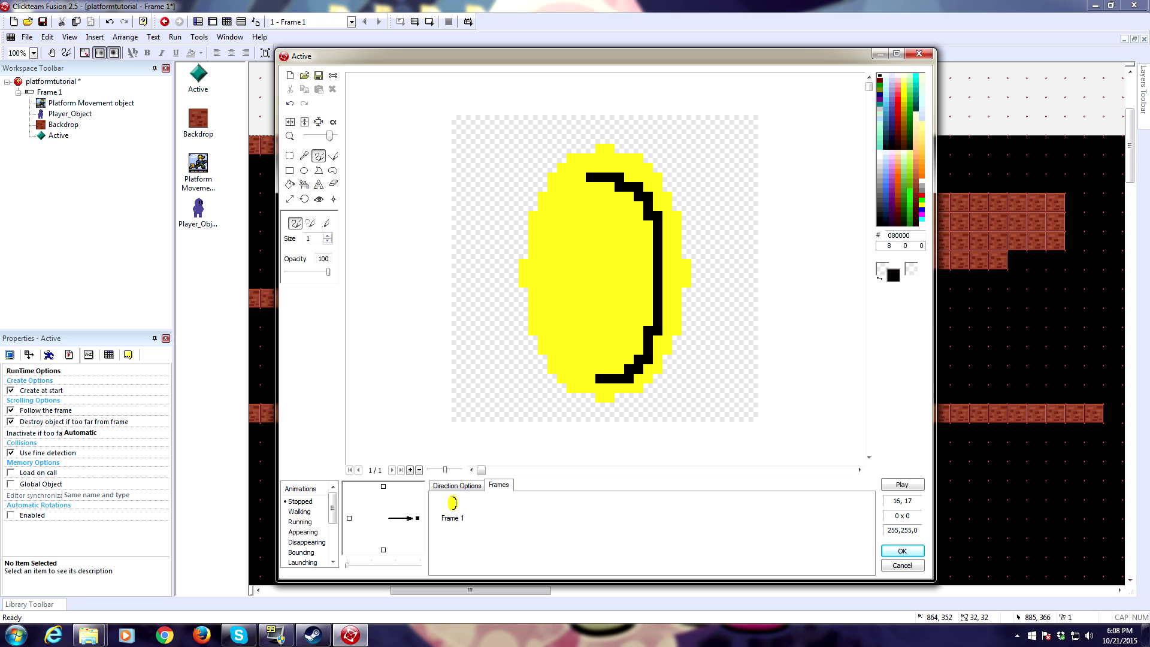
{"action": "mouse_move", "coordinate": [629, 235]}
{"action": "left_mouse_down"}
{"action": "mouse_move", "coordinate": [581, 224]}
{"action": "mouse_move", "coordinate": [617, 259]}
{"action": "mouse_move", "coordinate": [624, 316]}
{"action": "mouse_move", "coordinate": [572, 326]}
{"action": "left_mouse_up"}
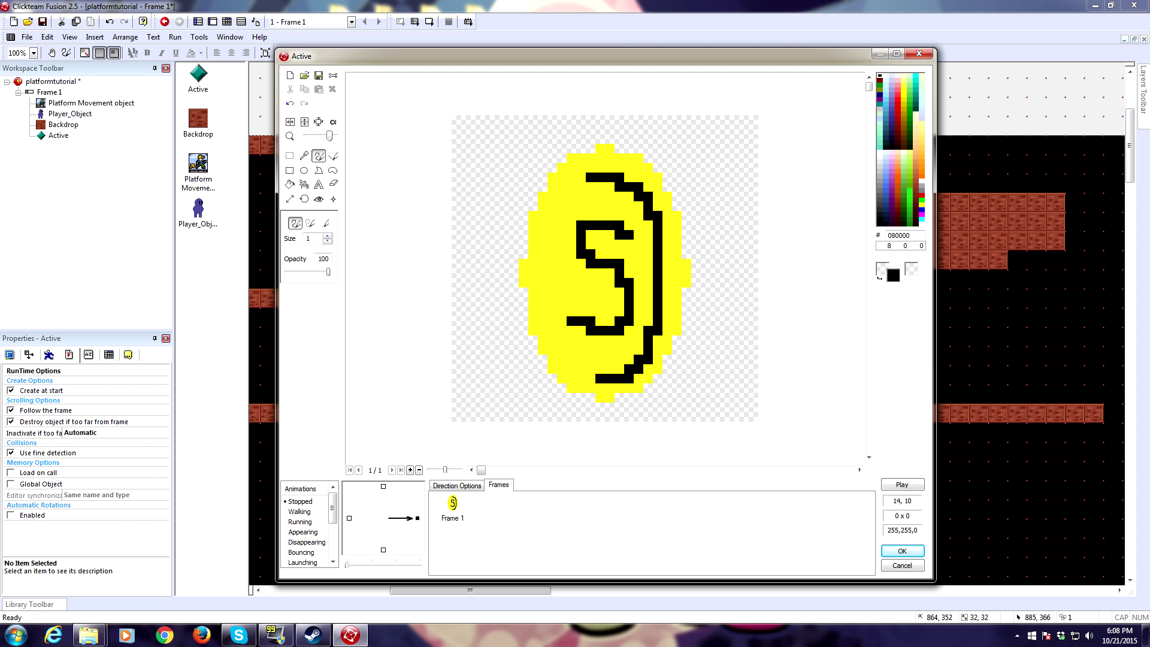
{"action": "left_click_drag", "start_coordinate": [590, 206], "coordinate": [590, 341]}
{"action": "left_click_drag", "start_coordinate": [620, 206], "coordinate": [619, 294]}
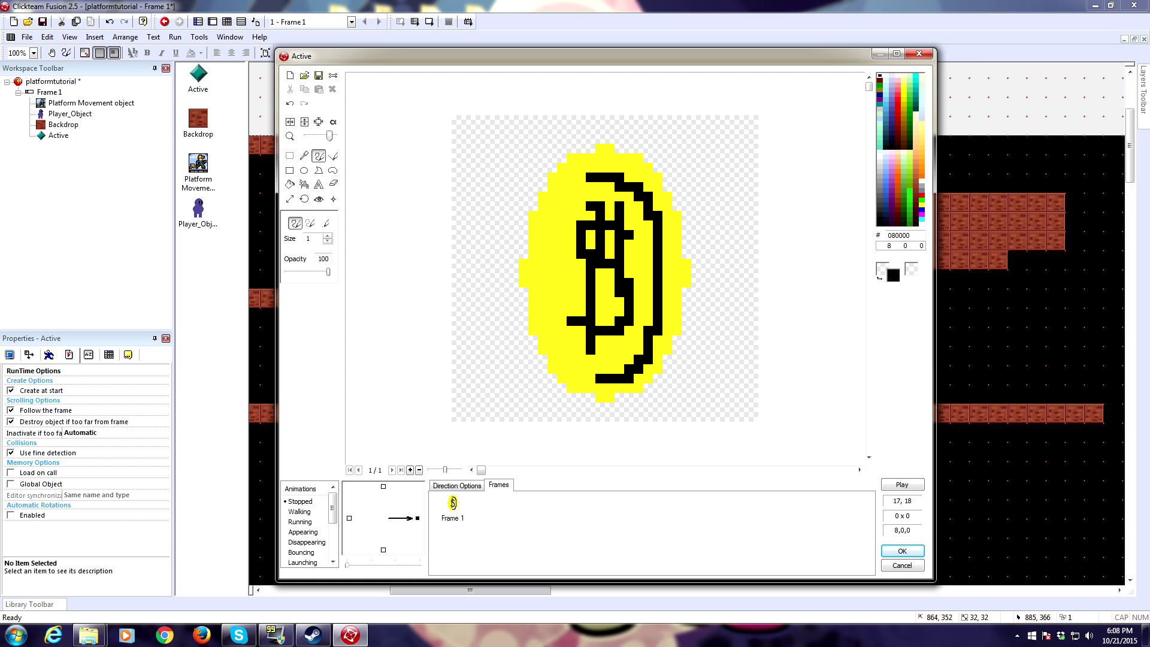
{"action": "left_click", "coordinate": [903, 550]}
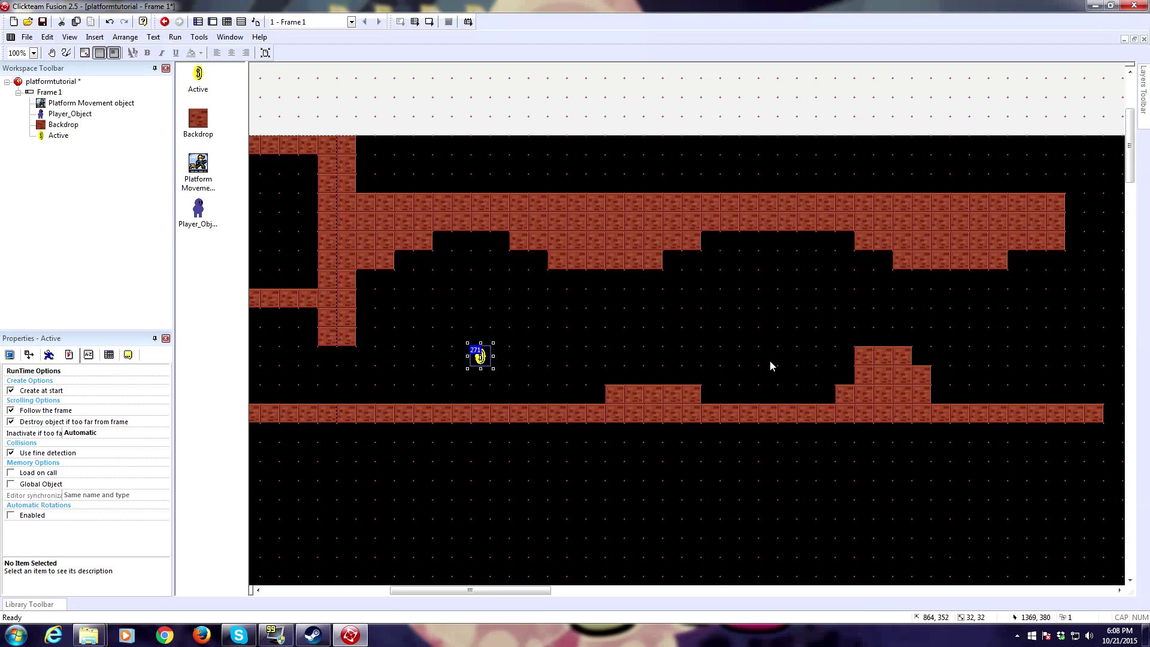
Step: Reopen the Active object's image and erase the whole coin drawing
{"action": "left_click", "coordinate": [770, 364]}
{"action": "scroll", "coordinate": [622, 342], "scroll_direction": "left", "scroll_amount": 2}
{"action": "double_click", "coordinate": [530, 346]}
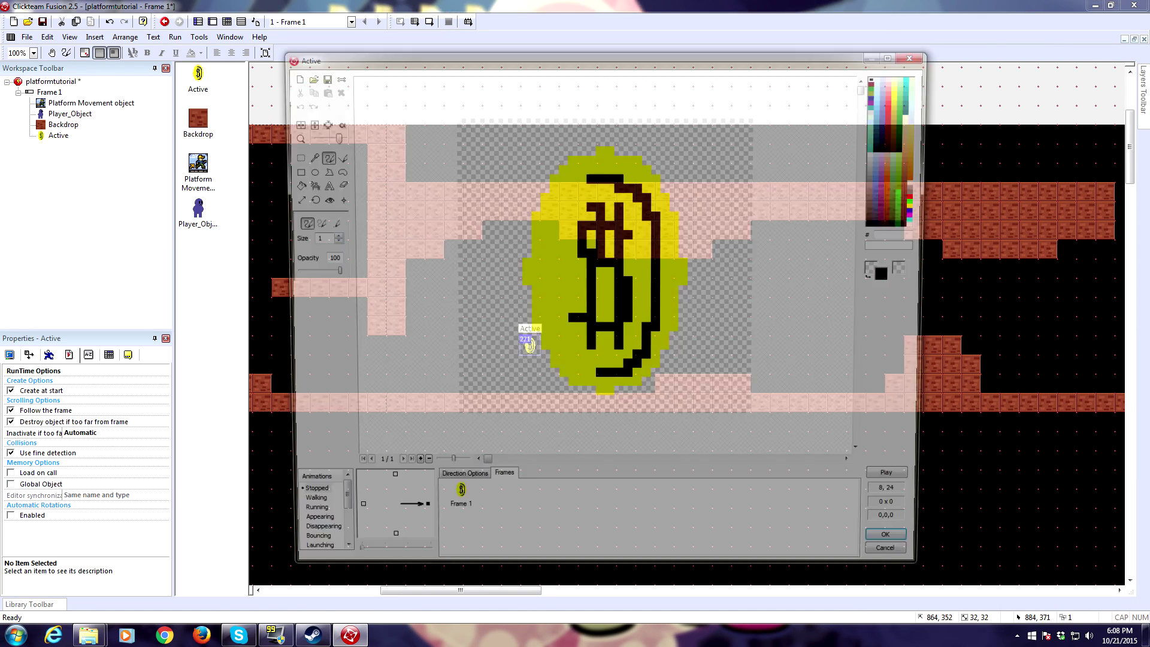
{"action": "left_click", "coordinate": [290, 155]}
{"action": "key", "text": "ctrl+a"}
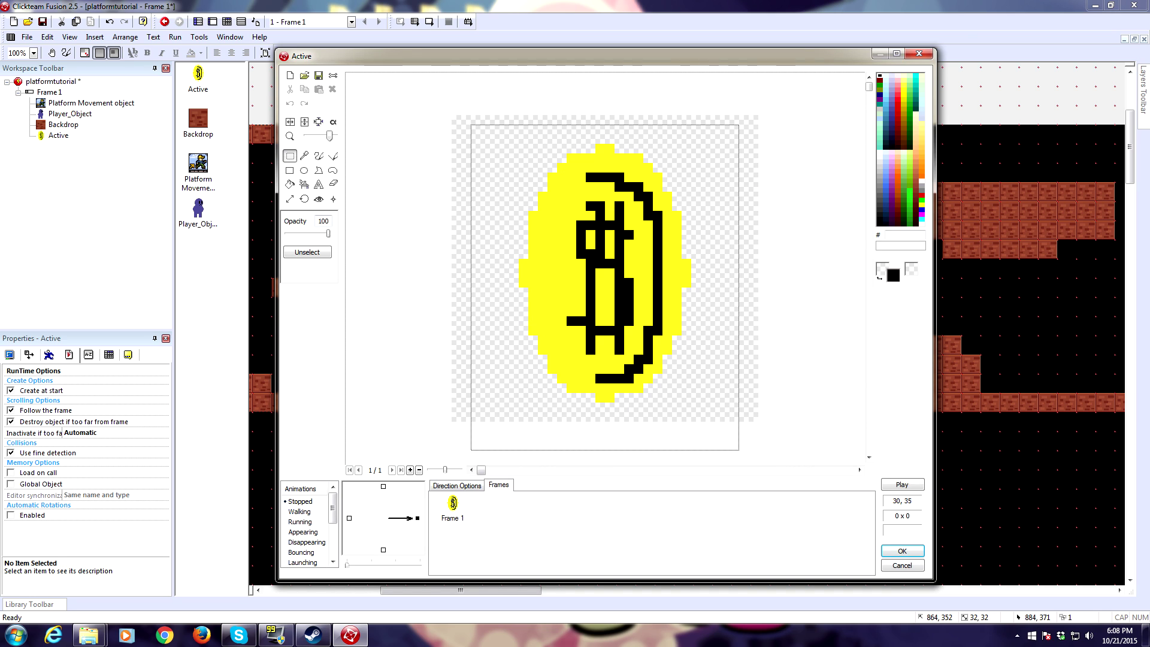
{"action": "key", "text": "Delete"}
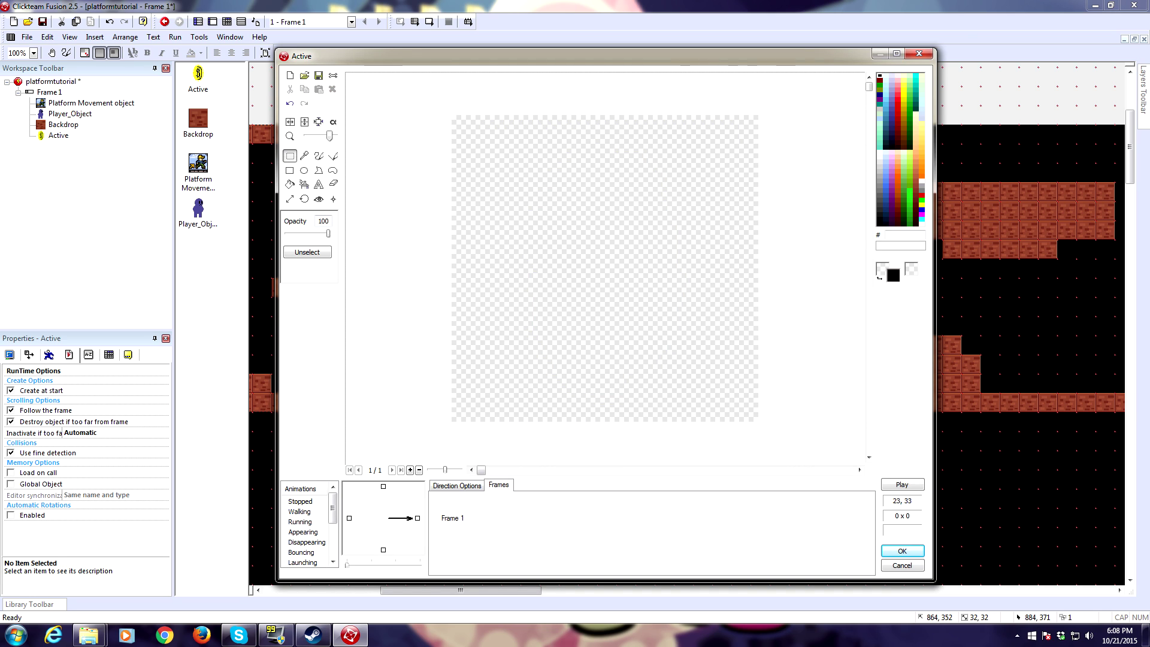
Step: Draw a closed five-pointed star outline in black that nearly fills the canvas
{"action": "left_click", "coordinate": [334, 156]}
{"action": "left_click_drag", "start_coordinate": [532, 244], "coordinate": [600, 129]}
{"action": "key", "text": "ctrl+z"}
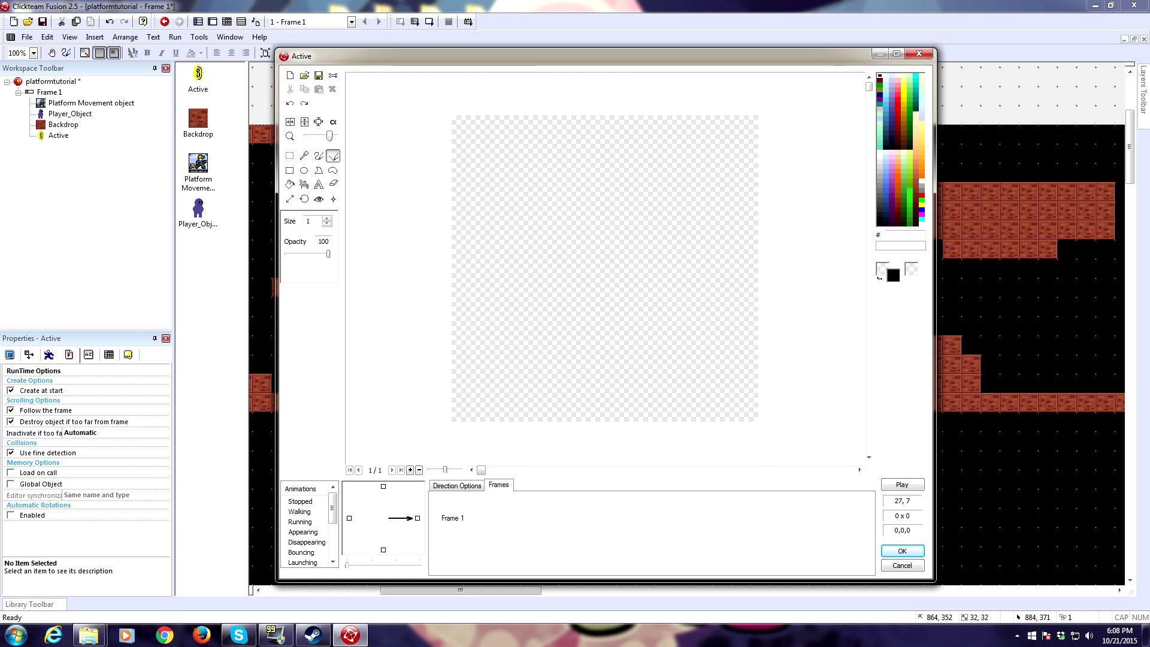
{"action": "mouse_move", "coordinate": [542, 234]}
{"action": "left_mouse_down"}
{"action": "mouse_move", "coordinate": [600, 129]}
{"action": "mouse_move", "coordinate": [638, 226]}
{"action": "mouse_move", "coordinate": [736, 235]}
{"action": "mouse_move", "coordinate": [706, 236]}
{"action": "mouse_move", "coordinate": [667, 264]}
{"action": "mouse_move", "coordinate": [729, 359]}
{"action": "mouse_move", "coordinate": [626, 326]}
{"action": "mouse_move", "coordinate": [614, 312]}
{"action": "mouse_move", "coordinate": [514, 398]}
{"action": "mouse_move", "coordinate": [551, 288]}
{"action": "mouse_move", "coordinate": [470, 245]}
{"action": "mouse_move", "coordinate": [533, 236]}
{"action": "left_mouse_up"}
Step: Fill the star's interior and recolour the whole star yellow (FFFF00), including its detached lower tip
{"action": "left_click", "coordinate": [290, 185]}
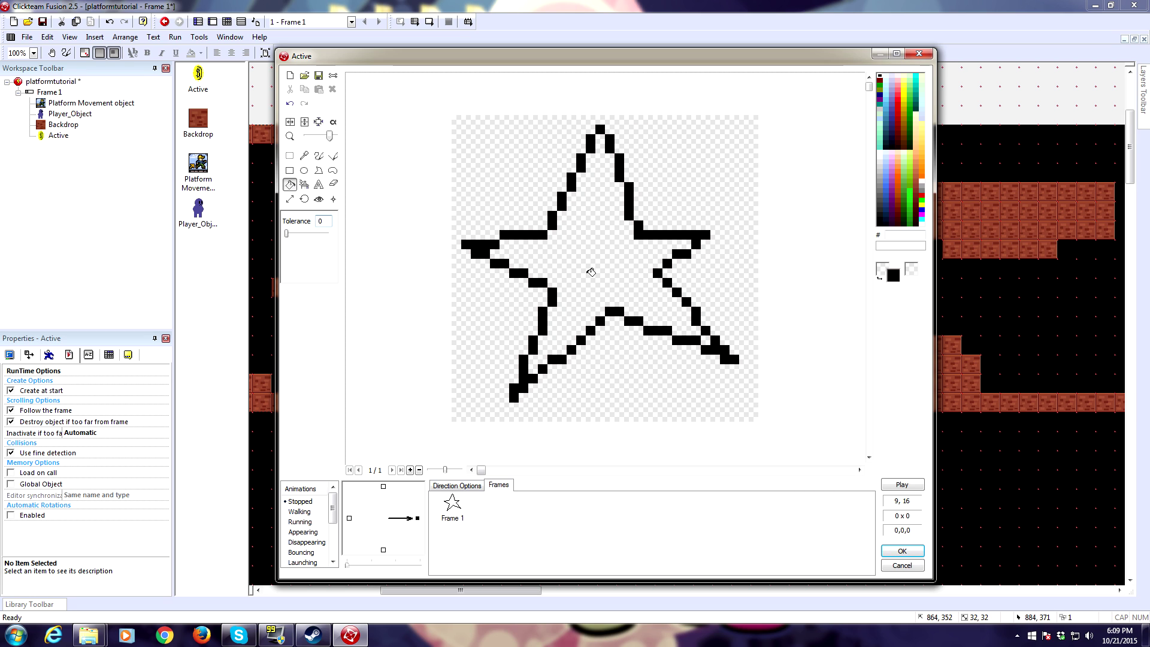
{"action": "left_click", "coordinate": [591, 271]}
{"action": "left_click", "coordinate": [921, 129]}
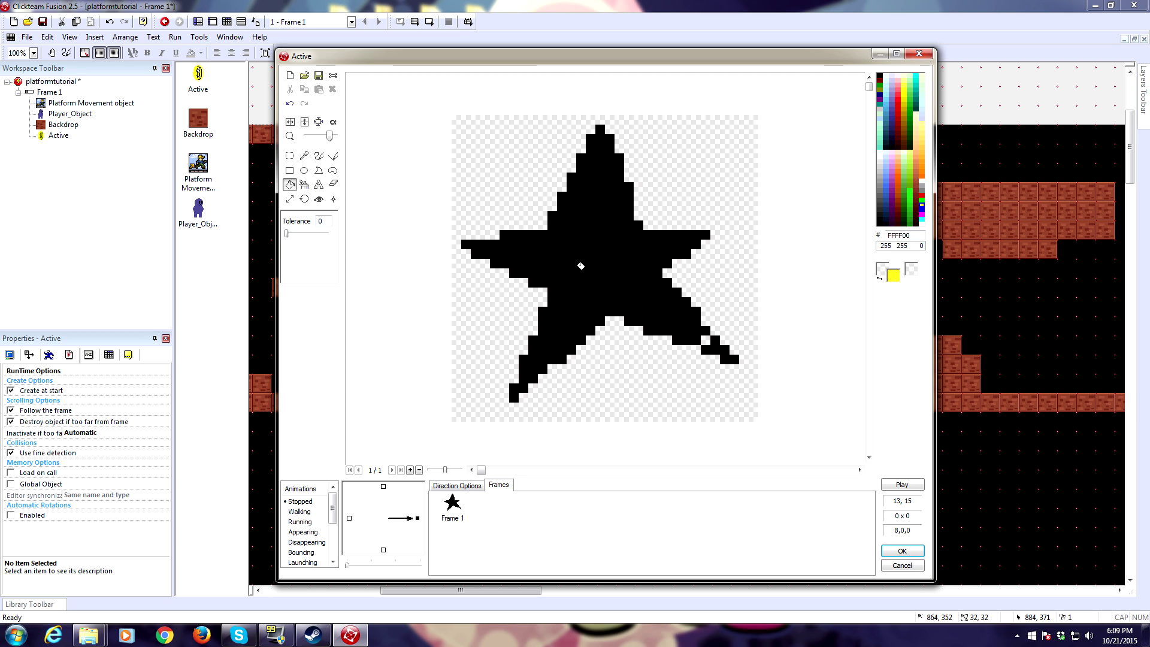
{"action": "left_click", "coordinate": [580, 267]}
{"action": "left_click", "coordinate": [719, 352]}
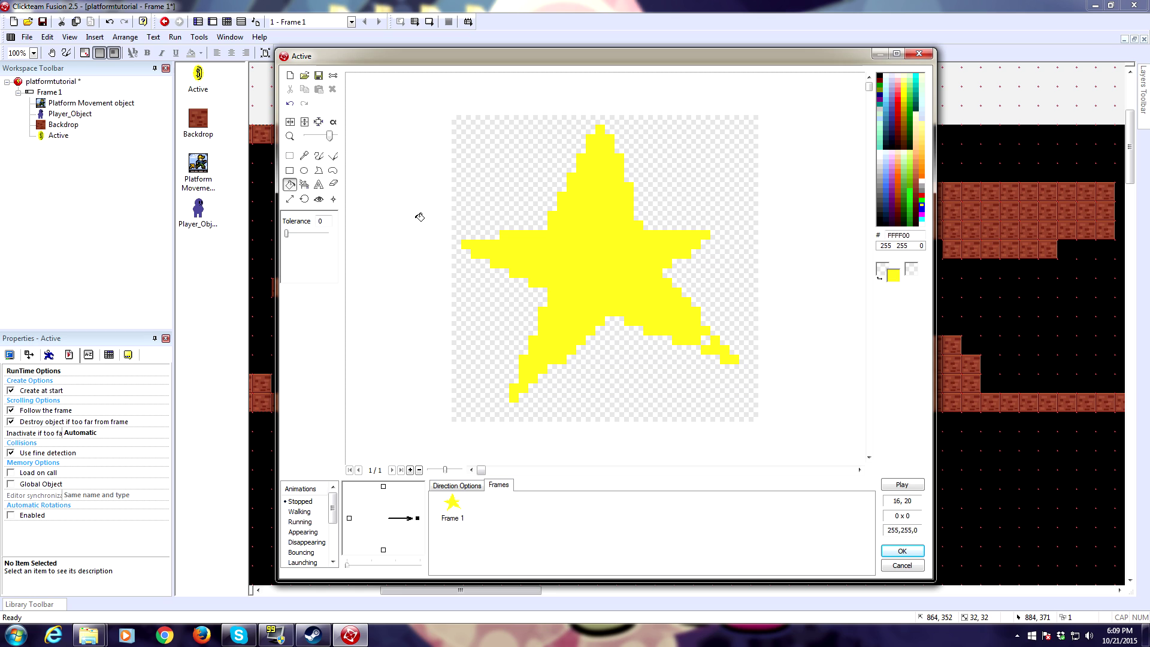
Step: Patch the gap in the star's lower-right tip with the pen, check the hot spot, and accept the image
{"action": "left_click", "coordinate": [319, 156]}
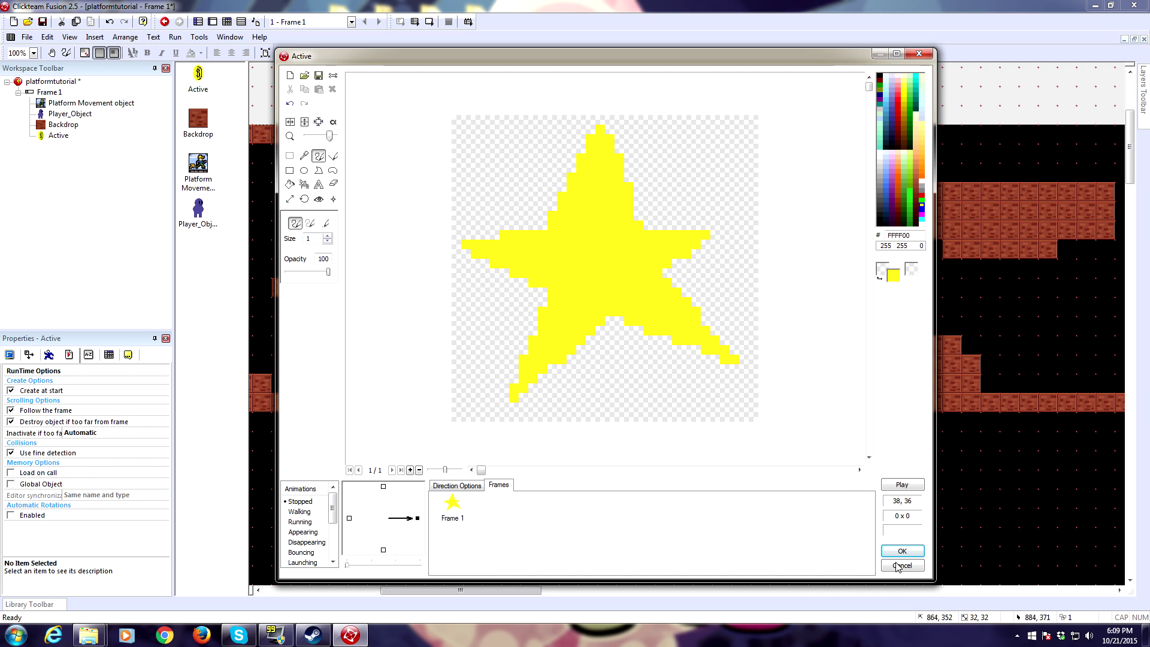
{"action": "left_click", "coordinate": [319, 199]}
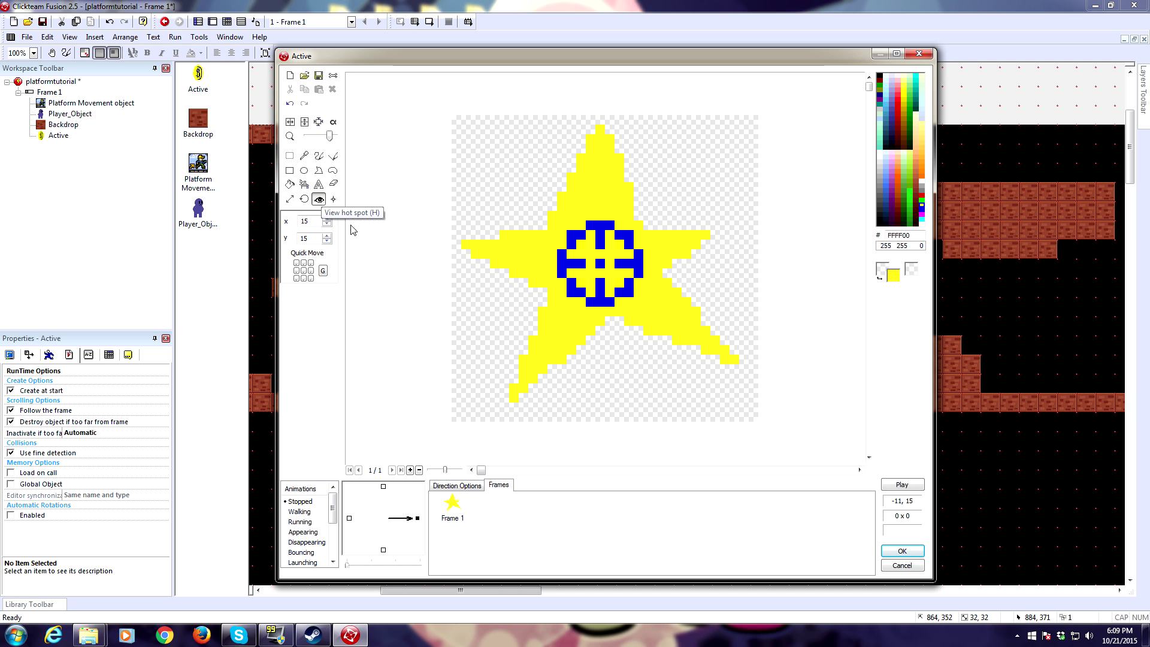
{"action": "left_click", "coordinate": [902, 551]}
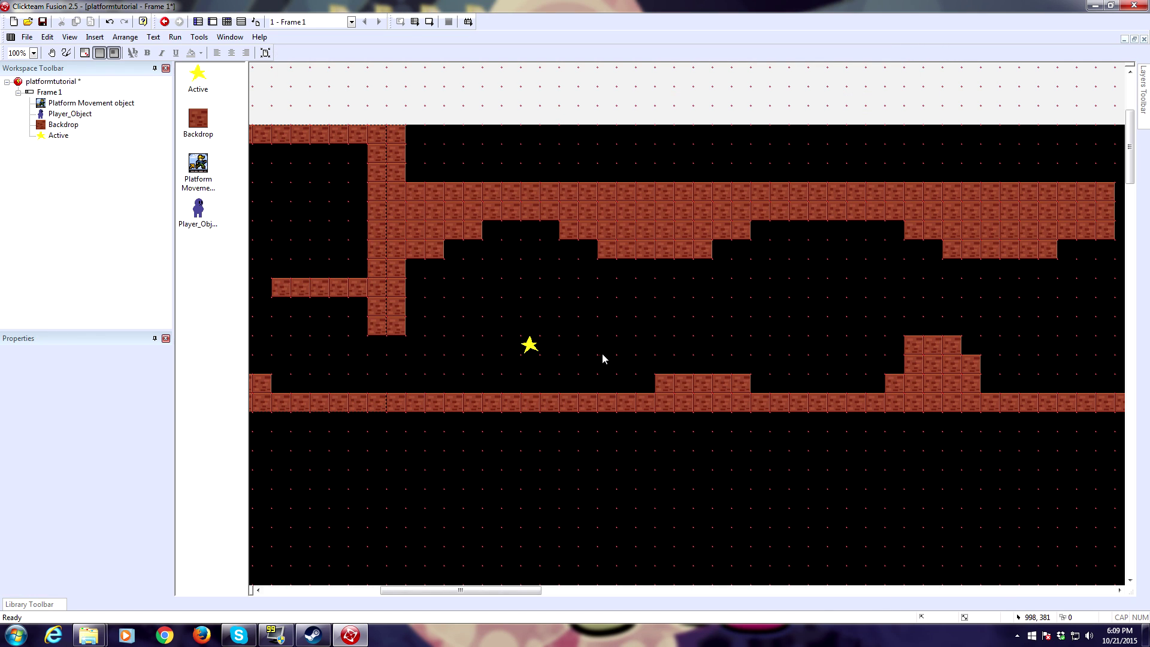
Step: Rename the star's Active object as collectable
{"action": "middle_click_drag", "start_coordinate": [602, 354], "coordinate": [689, 329]}
{"action": "left_click", "coordinate": [615, 323]}
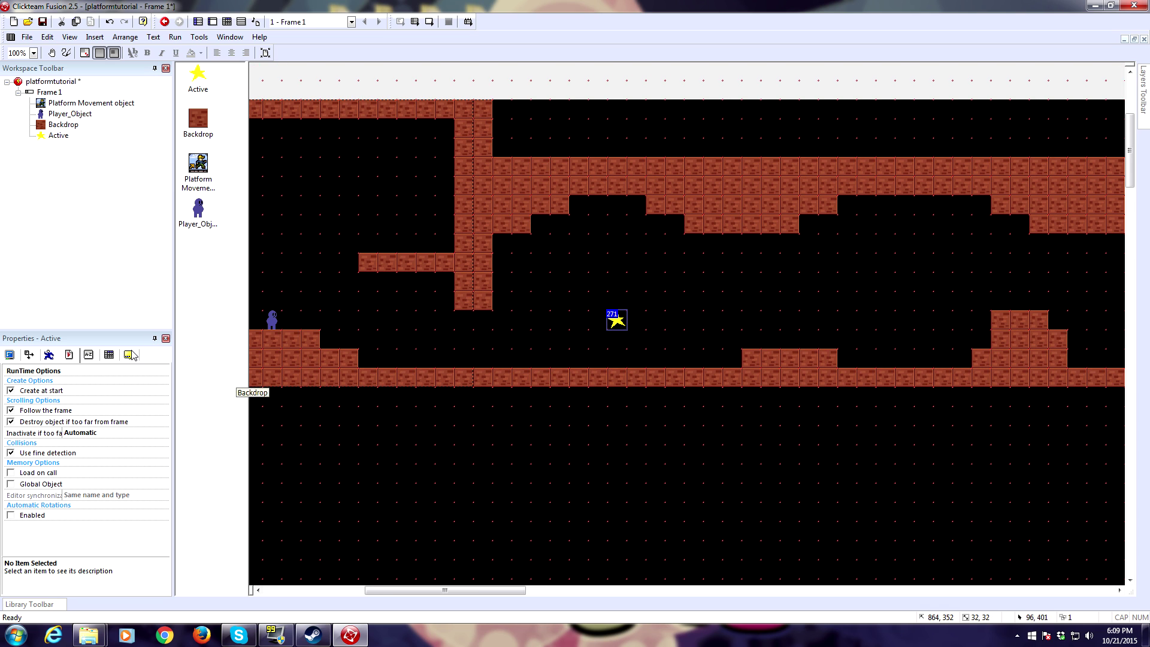
{"action": "left_click", "coordinate": [89, 381]}
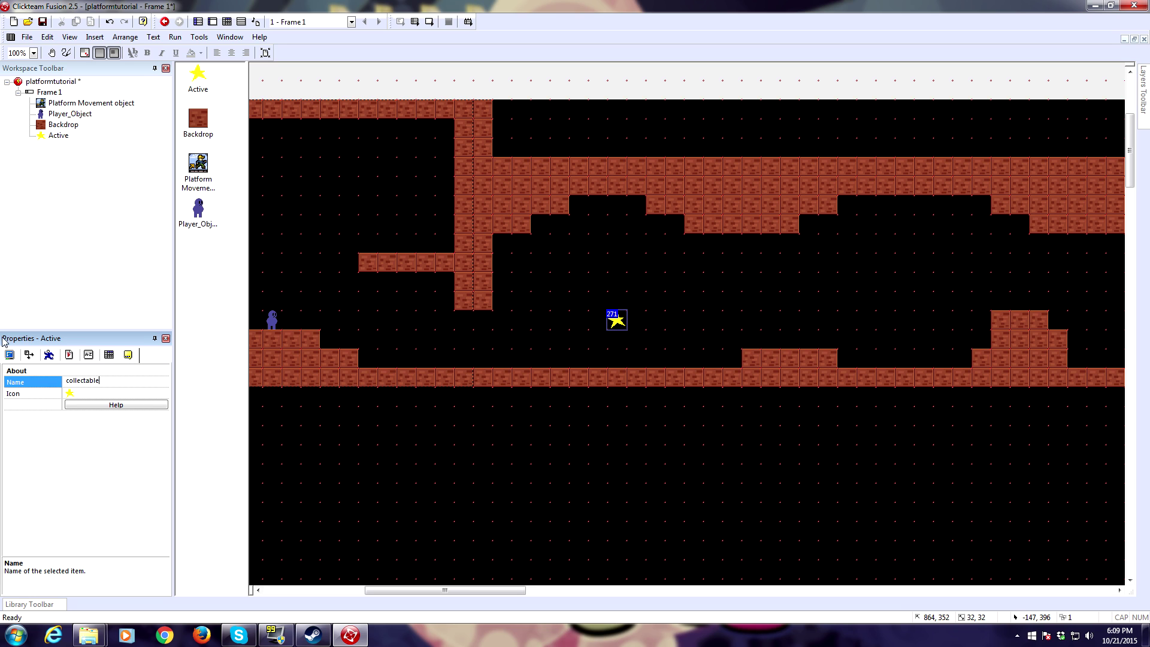
{"action": "key", "text": "Return"}
Step: Move the collectable star left to 736, 352, just beyond the foot of the hanging brick wall
{"action": "left_click", "coordinate": [457, 397]}
{"action": "left_click", "coordinate": [617, 320]}
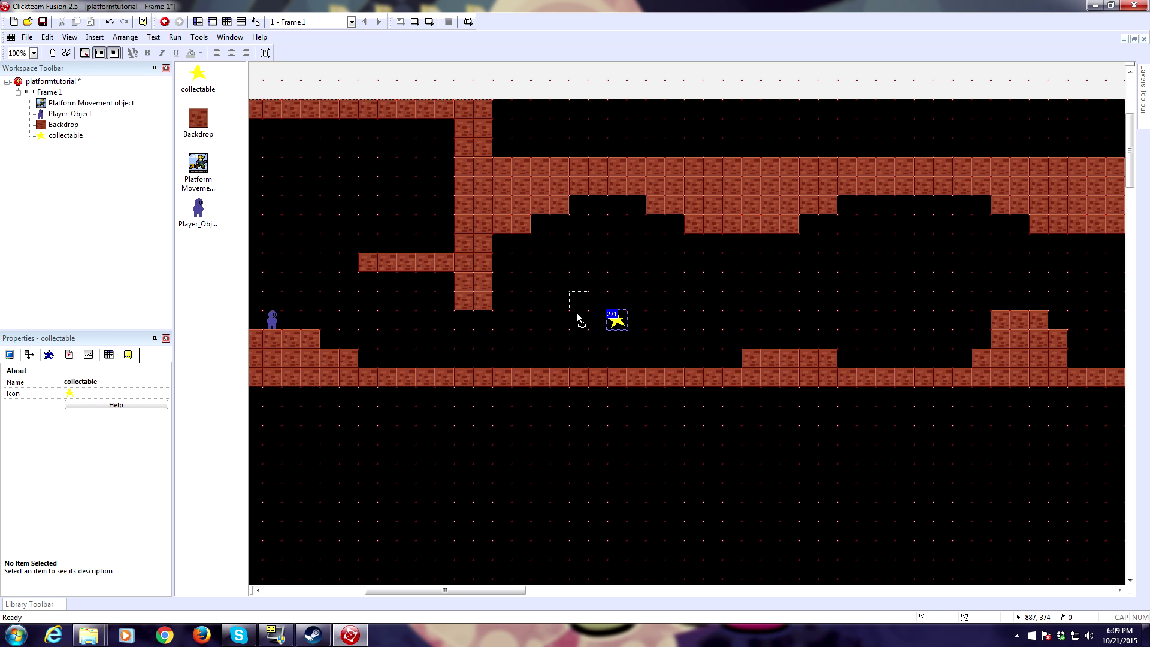
{"action": "left_click_drag", "start_coordinate": [578, 317], "coordinate": [550, 329]}
{"action": "left_click", "coordinate": [563, 326]}
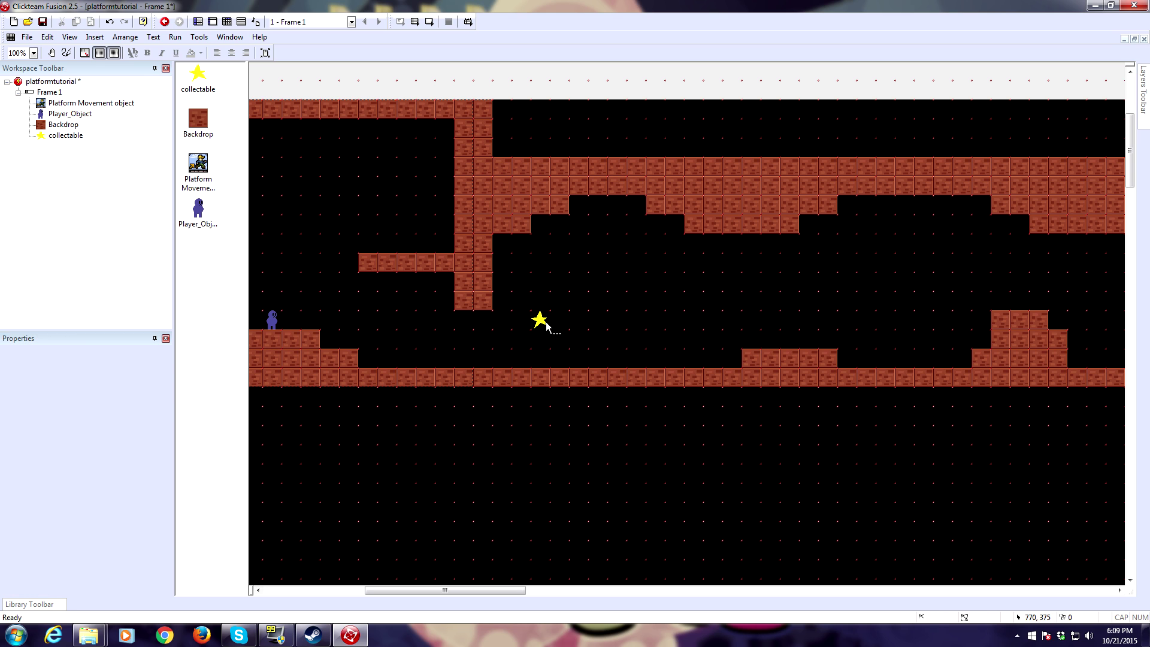
Step: Copy the collectable star and paste five copies at varying heights along the corridor up to the tall brick mound
{"action": "left_click", "coordinate": [539, 320]}
{"action": "key", "text": "ctrl+c"}
{"action": "key", "text": "ctrl+v"}
{"action": "left_click", "coordinate": [617, 323]}
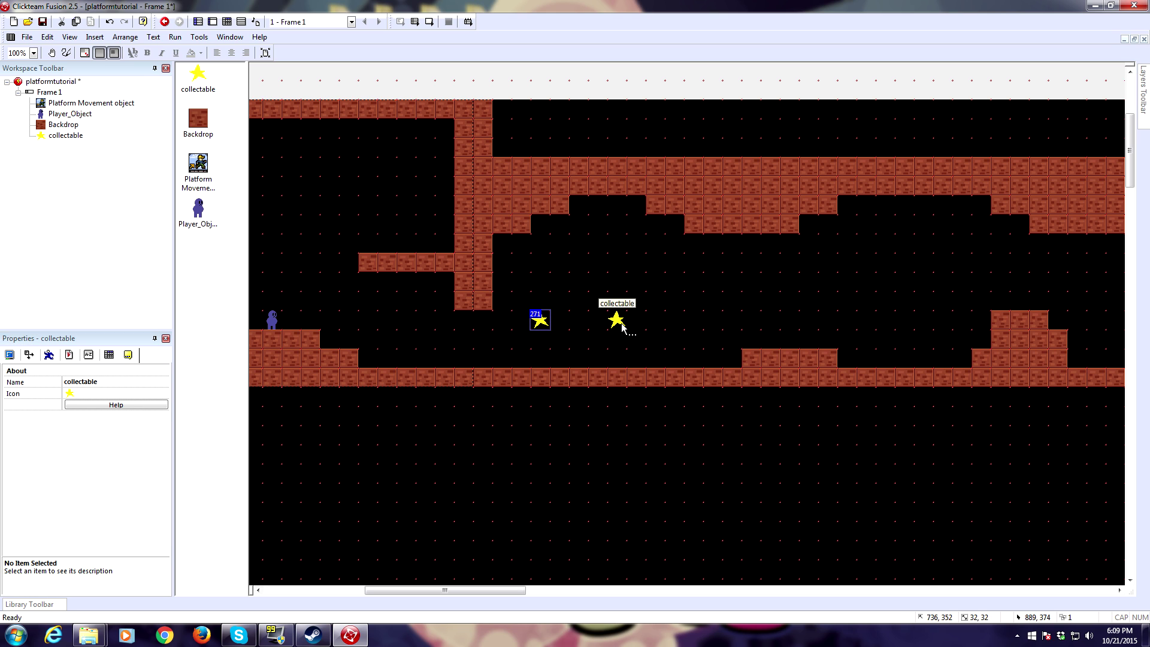
{"action": "key", "text": "ctrl+v"}
{"action": "left_click", "coordinate": [693, 305]}
{"action": "key", "text": "ctrl+v"}
{"action": "left_click", "coordinate": [769, 320]}
{"action": "key", "text": "ctrl+v"}
{"action": "left_click", "coordinate": [846, 281]}
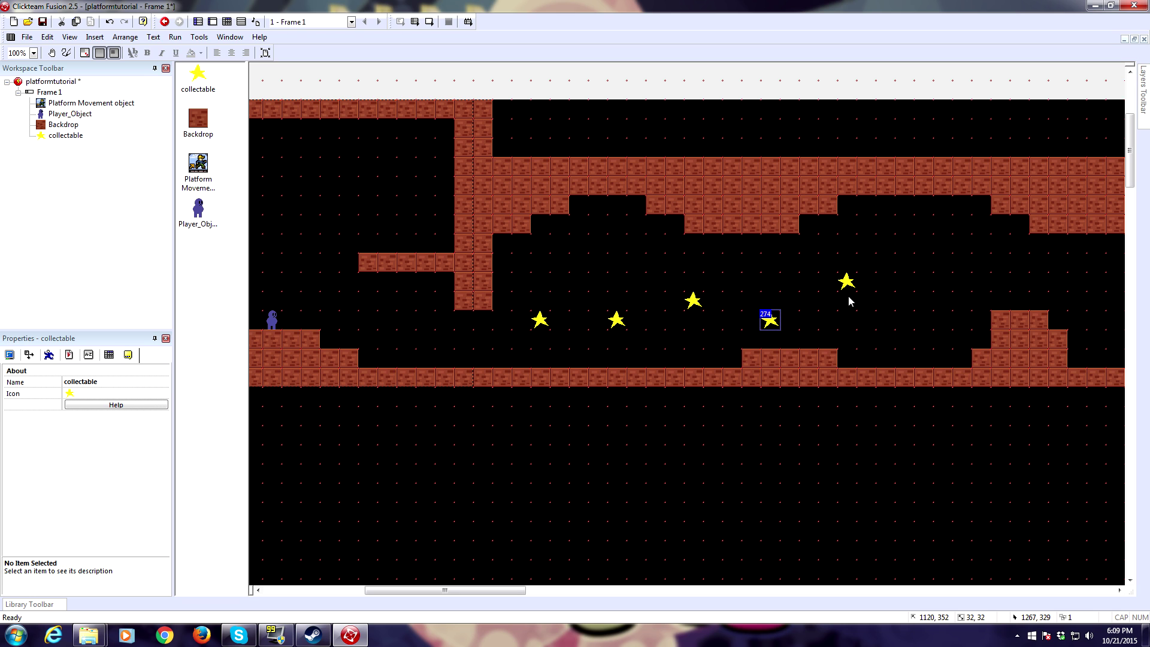
{"action": "key", "text": "ctrl+v"}
{"action": "left_click", "coordinate": [922, 319]}
Step: Paste three more star copies: one above the tall brick mound, one just past it, and one near the floor's far end
{"action": "scroll", "coordinate": [771, 300], "scroll_direction": "right", "scroll_amount": 1}
{"action": "scroll", "coordinate": [771, 301], "scroll_direction": "right", "scroll_amount": 5}
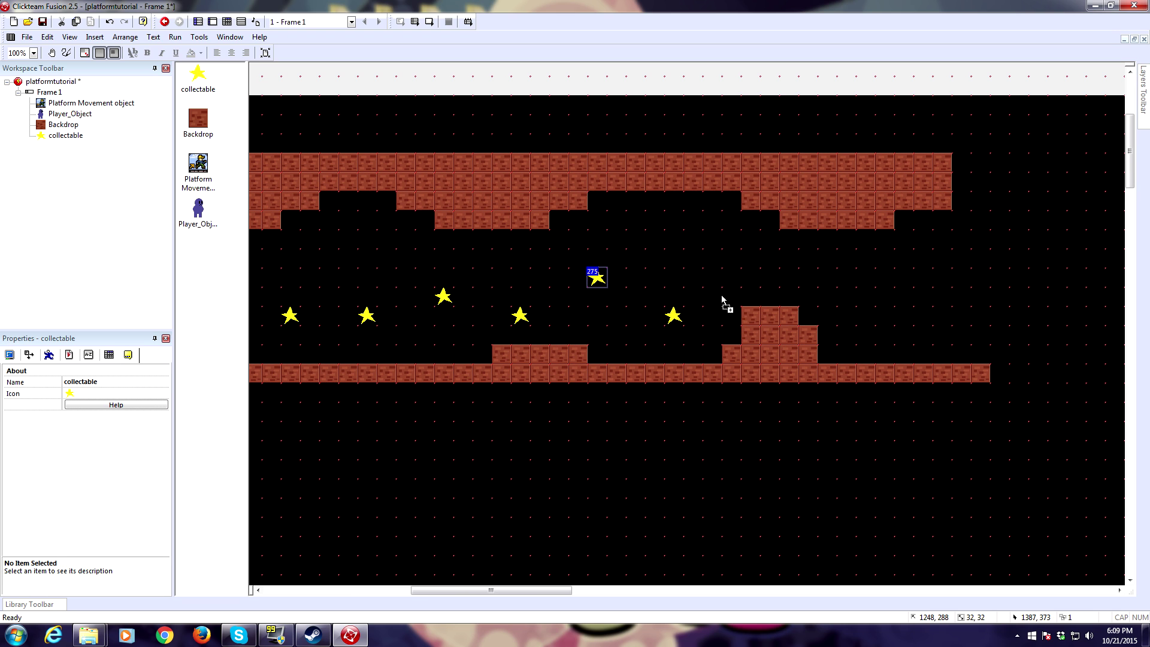
{"action": "left_click", "coordinate": [769, 259]}
{"action": "key", "text": "ctrl+v"}
{"action": "left_click", "coordinate": [884, 317]}
{"action": "key", "text": "ctrl+v"}
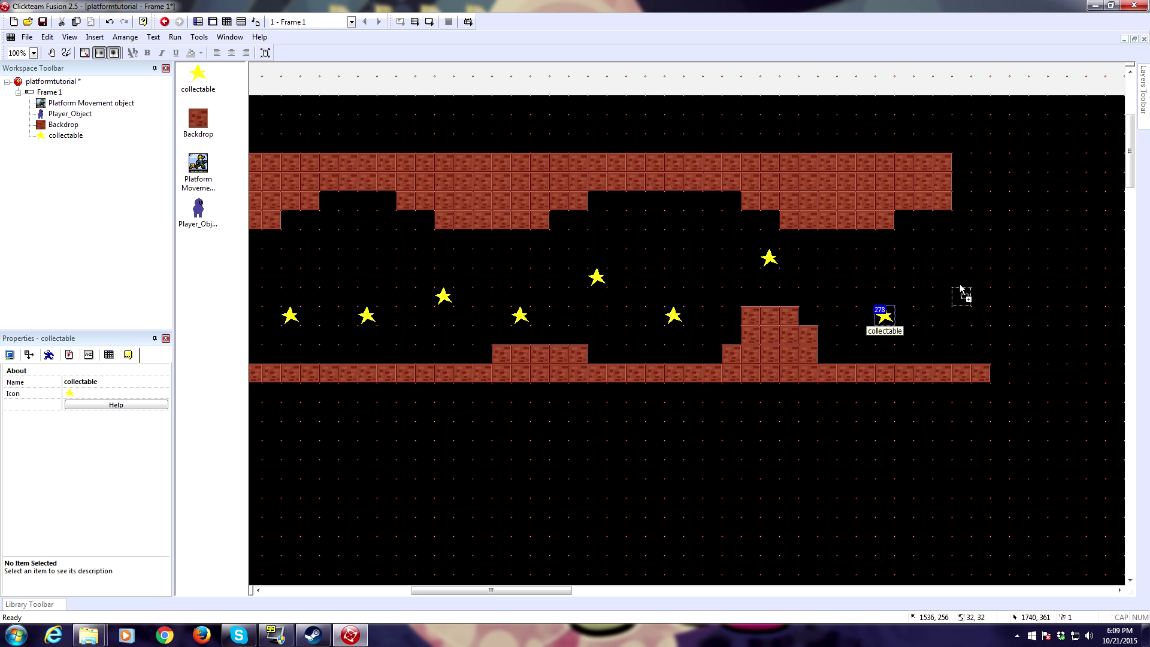
{"action": "left_click", "coordinate": [961, 295]}
Step: In the event editor, copy the Animations comment to the end of the event list and change its text to Collectables
{"action": "scroll", "coordinate": [790, 326], "scroll_direction": "left", "scroll_amount": 6}
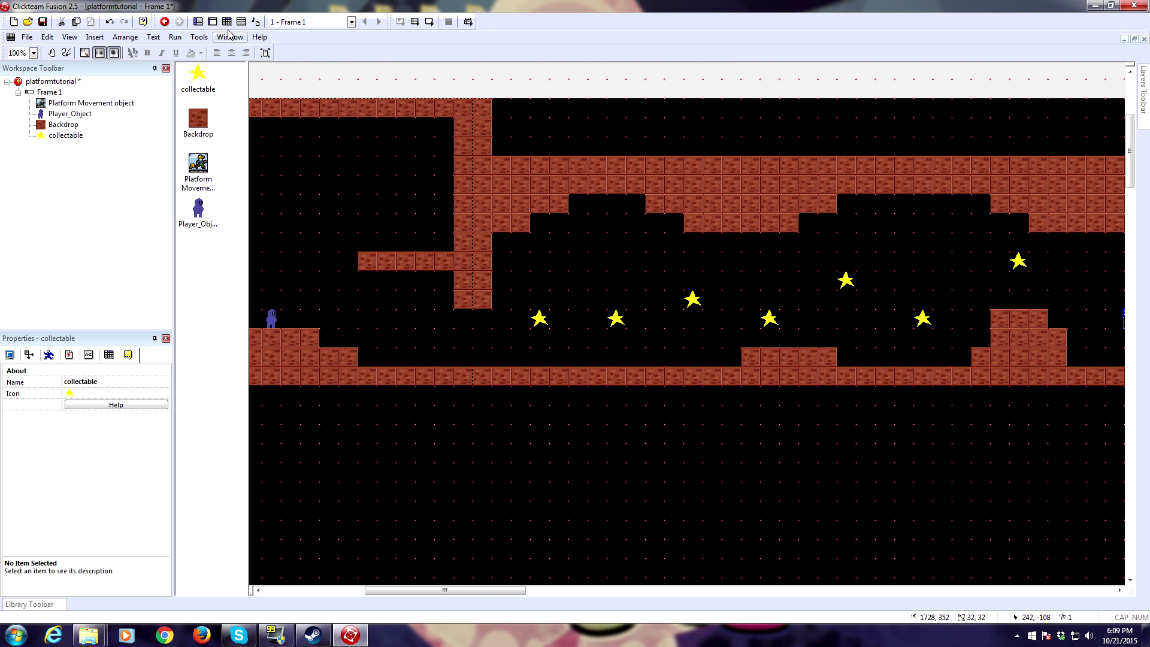
{"action": "left_click", "coordinate": [226, 21]}
{"action": "left_click", "coordinate": [181, 320]}
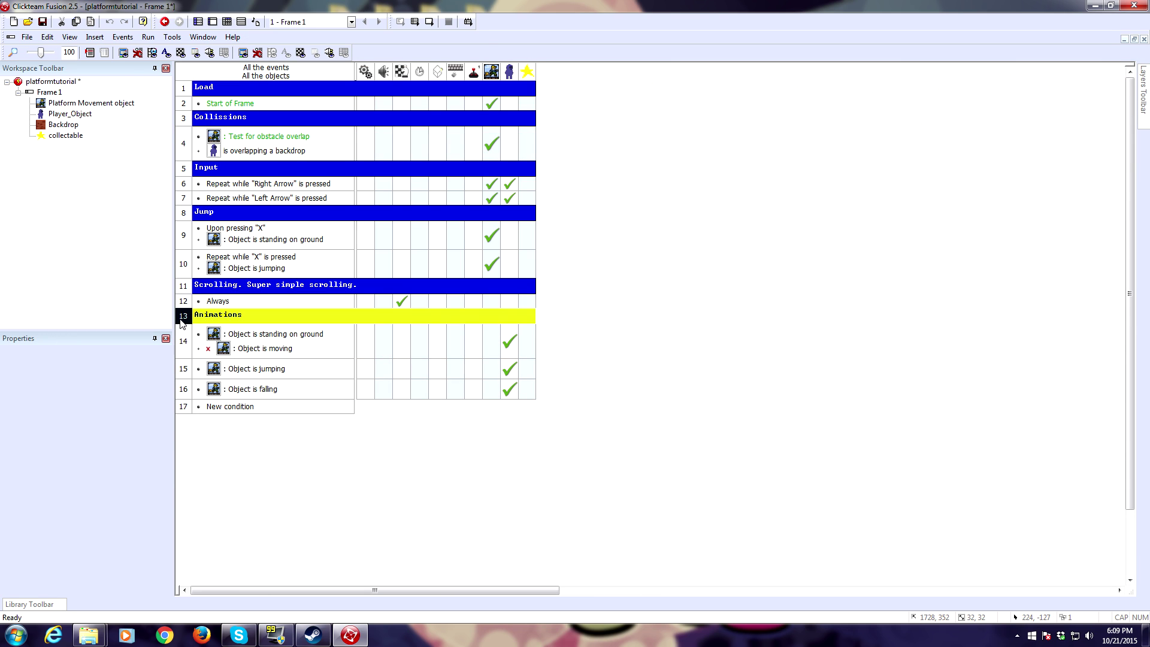
{"action": "left_click_drag", "start_coordinate": [182, 324], "coordinate": [185, 413]}
{"action": "double_click", "coordinate": [213, 408]}
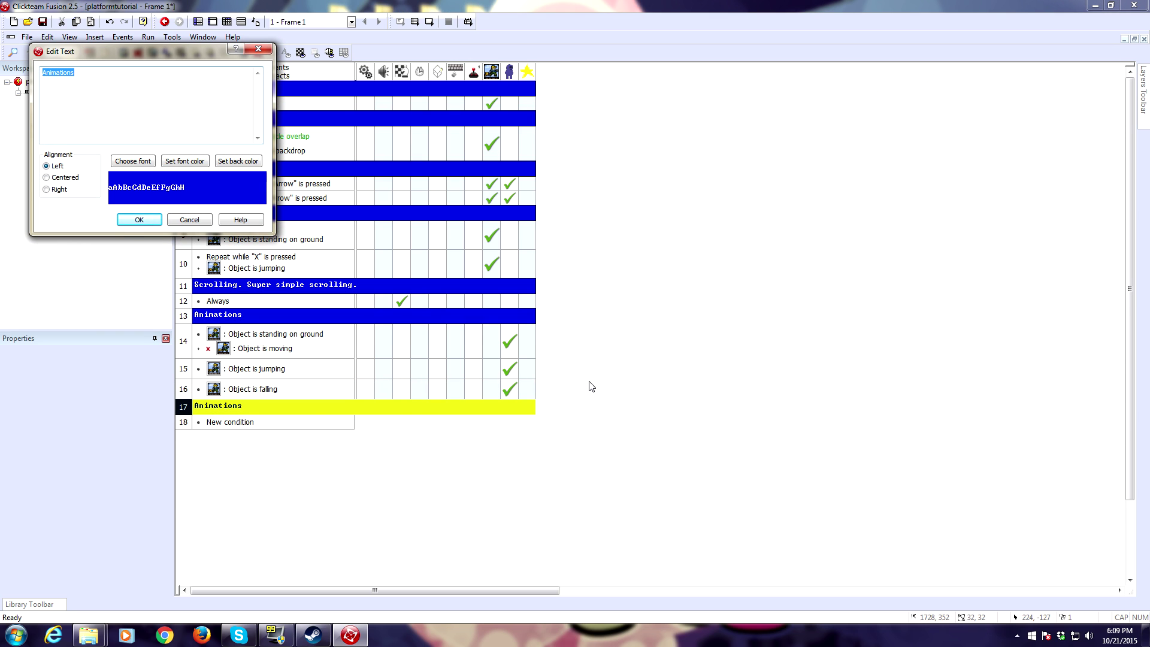
{"action": "type", "text": "Collectables"}
{"action": "left_click", "coordinate": [133, 220]}
Step: Under Collectables, add an event for a collision between Player_Object and the collectable star that destroys the star
{"action": "left_click", "coordinate": [242, 422]}
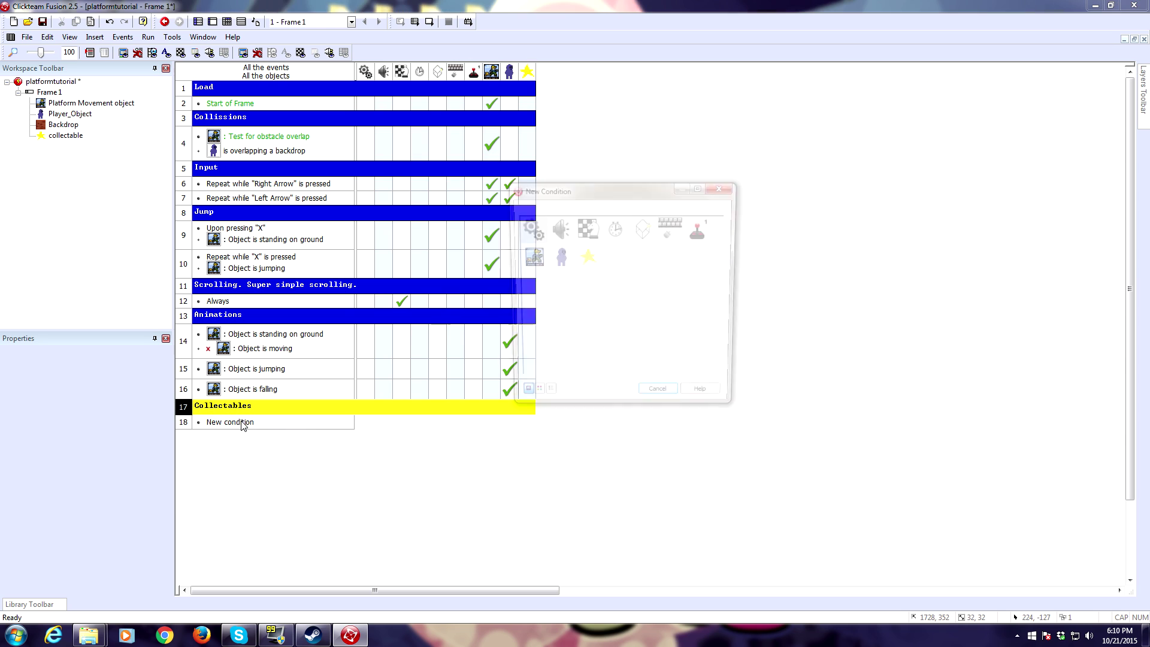
{"action": "left_click", "coordinate": [557, 257]}
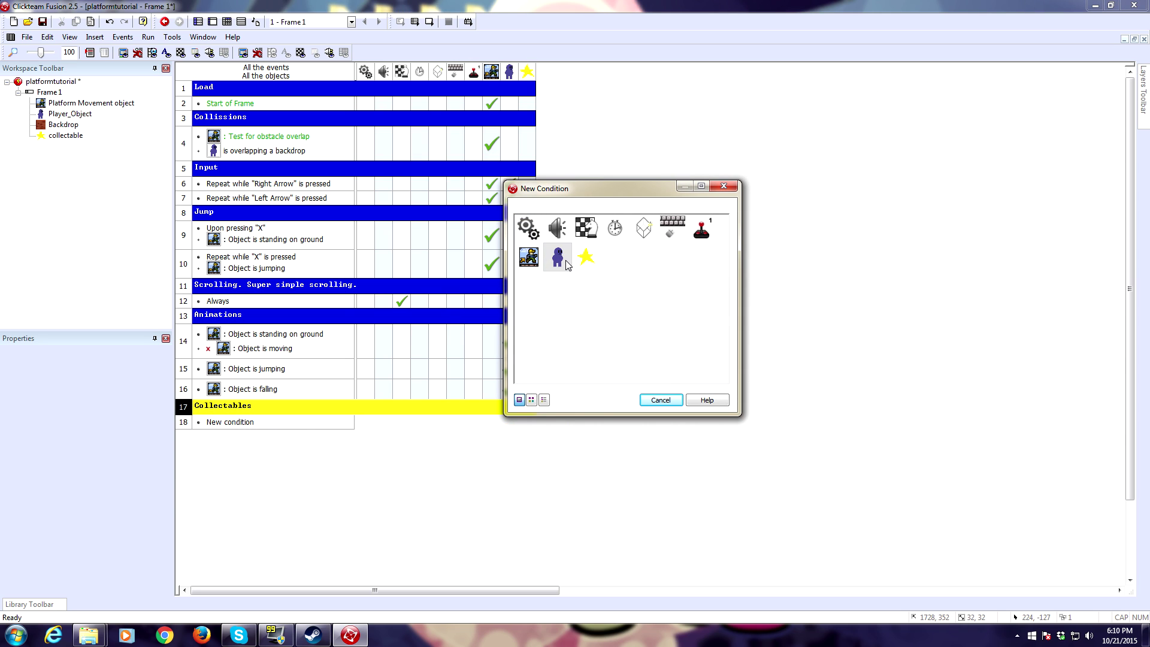
{"action": "mouse_move", "coordinate": [597, 269]}
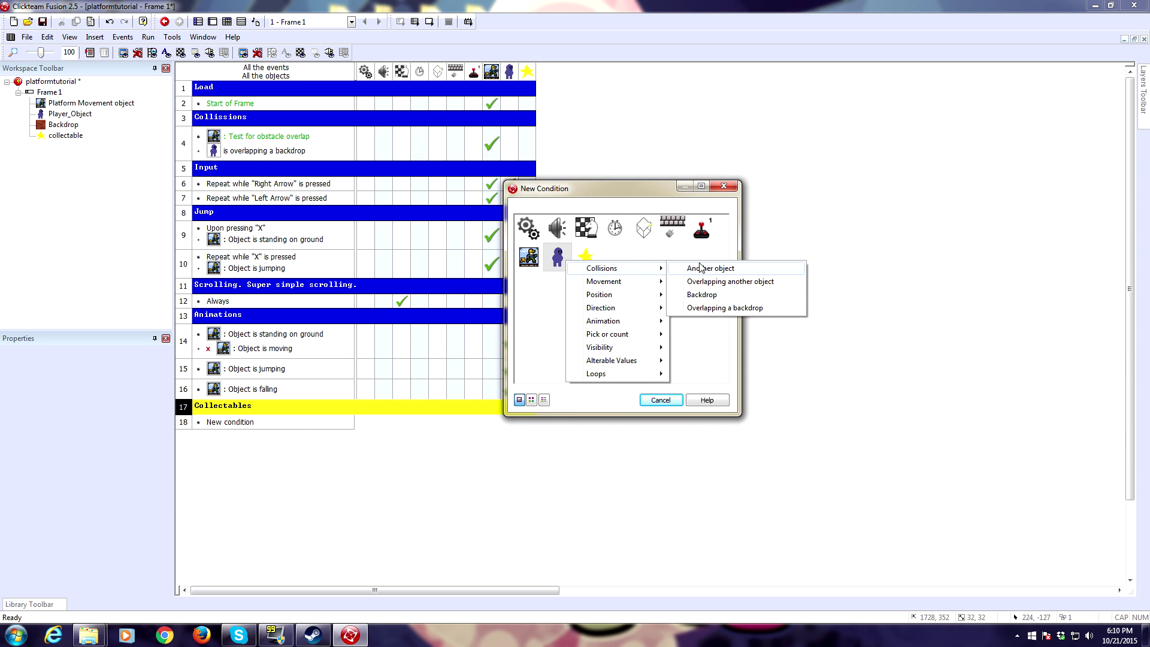
{"action": "left_click", "coordinate": [732, 269]}
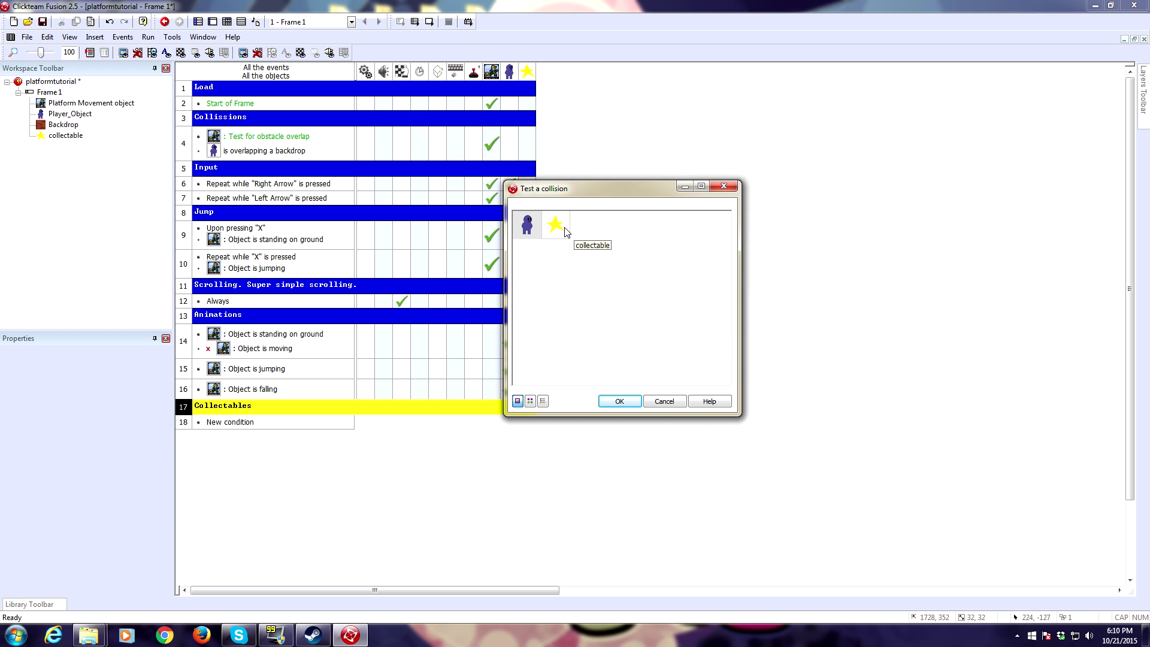
{"action": "left_click", "coordinate": [565, 230]}
{"action": "left_click", "coordinate": [624, 403]}
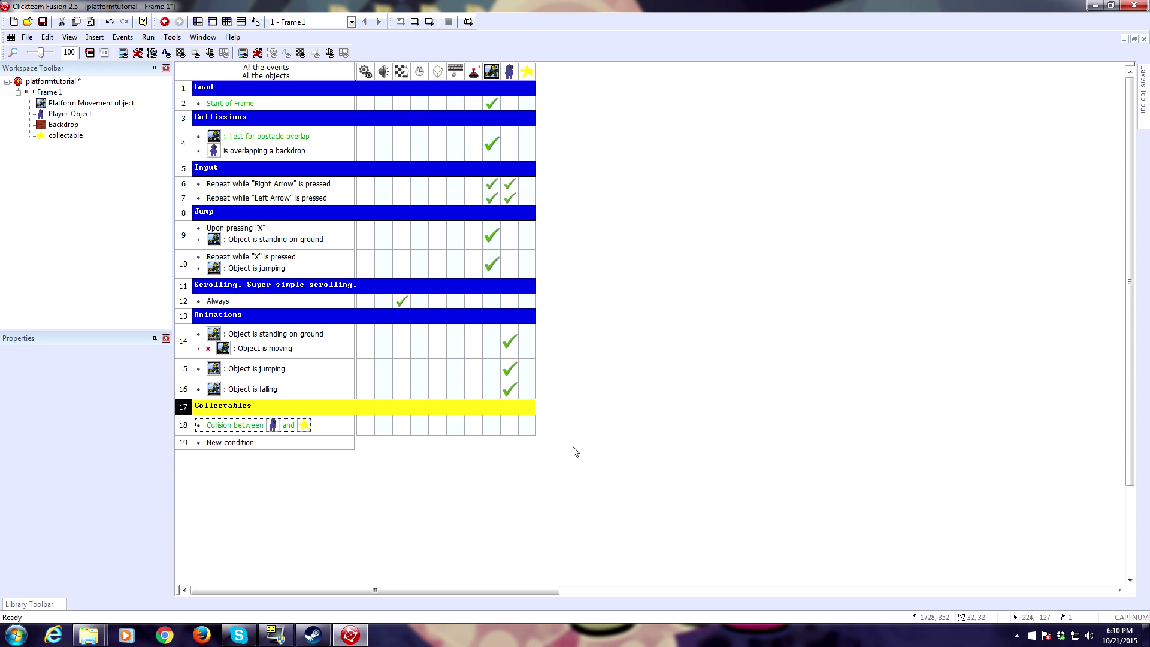
{"action": "right_click", "coordinate": [527, 426]}
{"action": "left_click", "coordinate": [560, 419]}
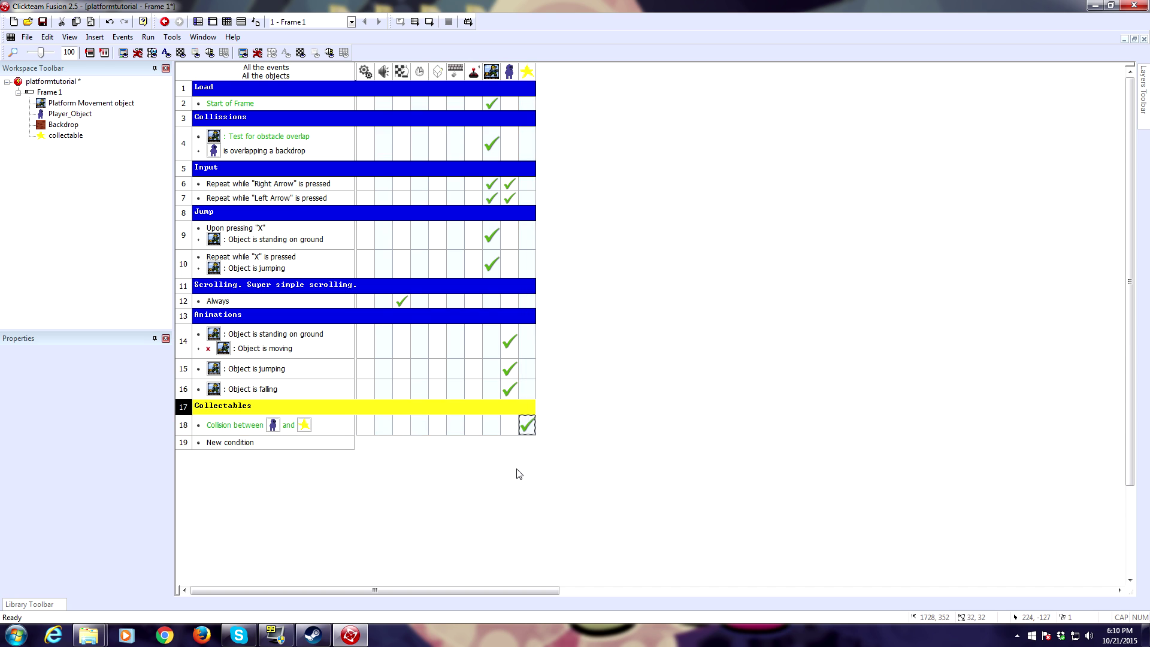
Step: Run the application and play through the level, running and jumping into the stars to test collecting, and close the game
{"action": "left_click", "coordinate": [172, 37]}
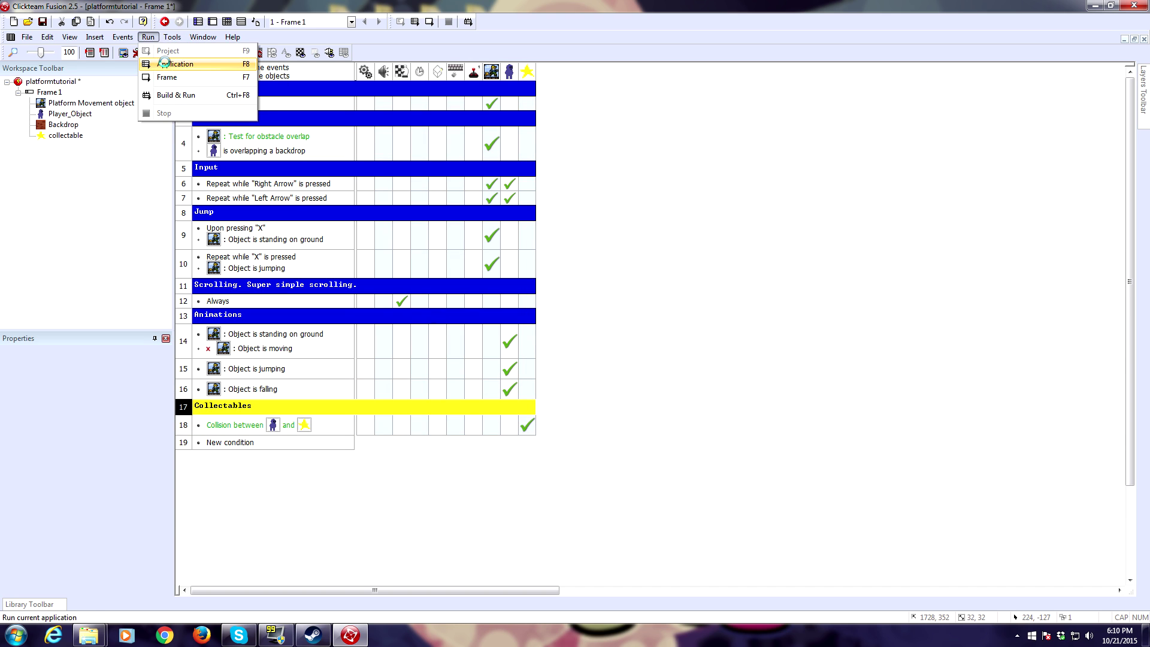
{"action": "left_click", "coordinate": [169, 57]}
{"action": "key", "text": "Right"}
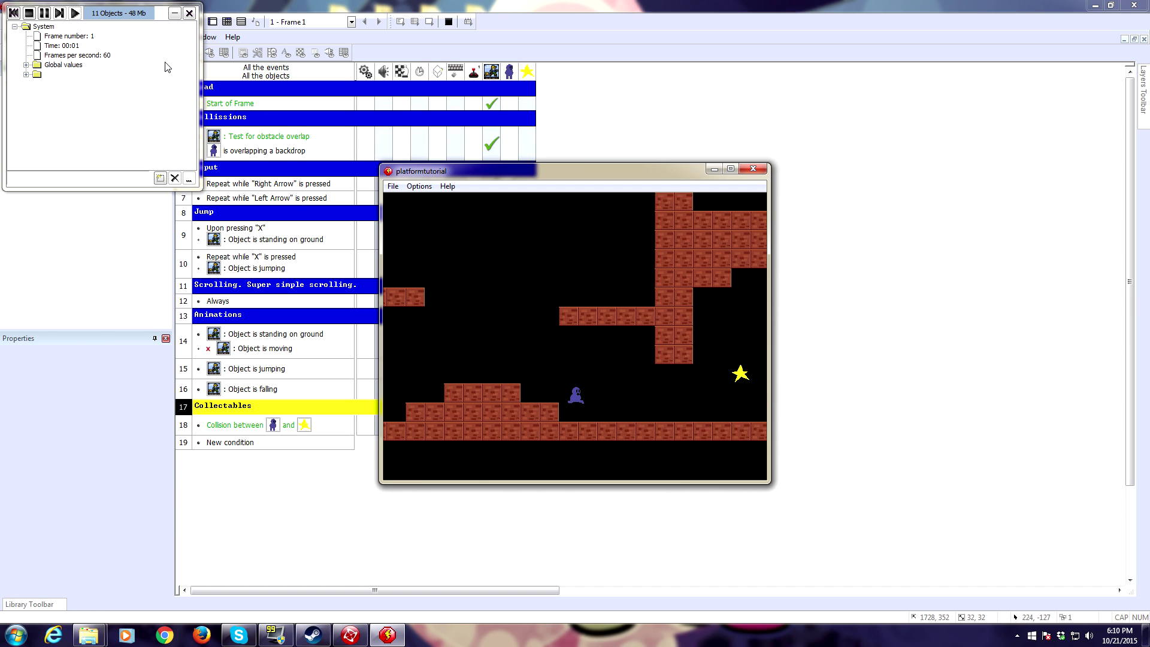
{"action": "key", "text": "x"}
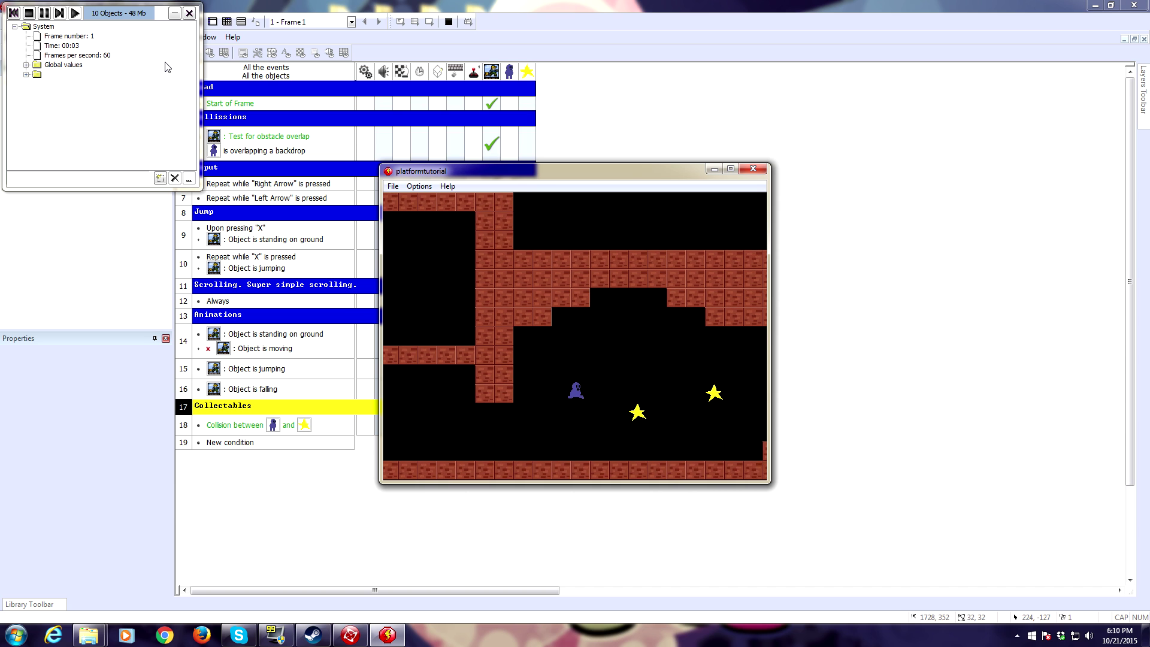
{"action": "key", "text": "Right"}
{"action": "key", "text": "x"}
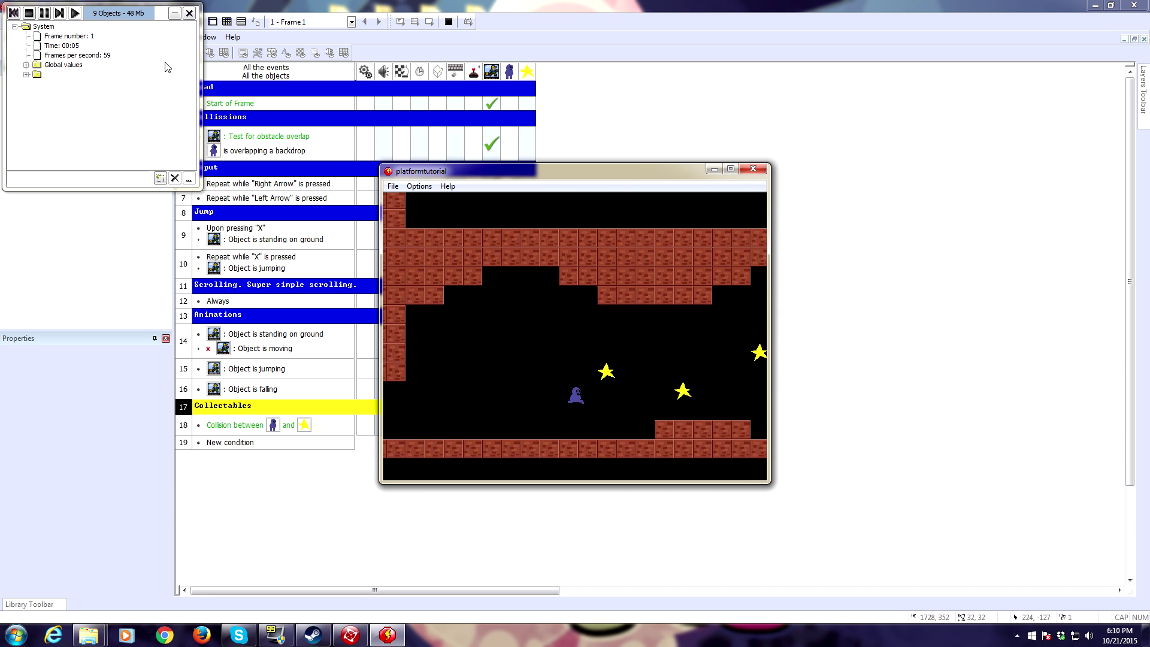
{"action": "key", "text": "Right"}
{"action": "key", "text": "x"}
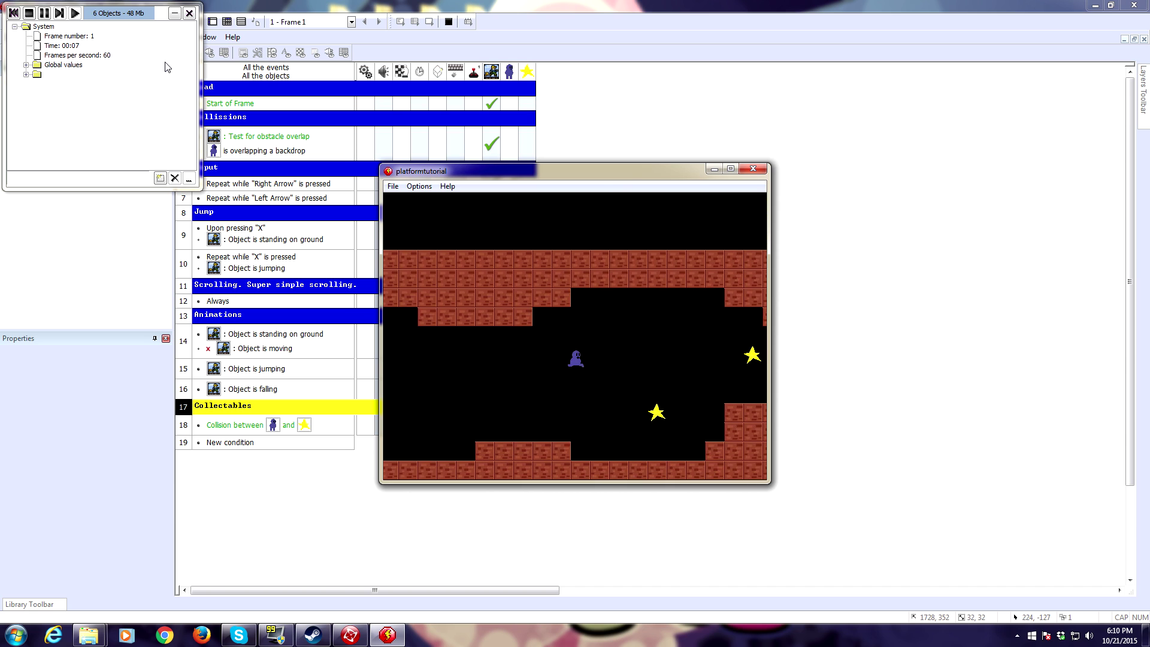
{"action": "key", "text": "Right"}
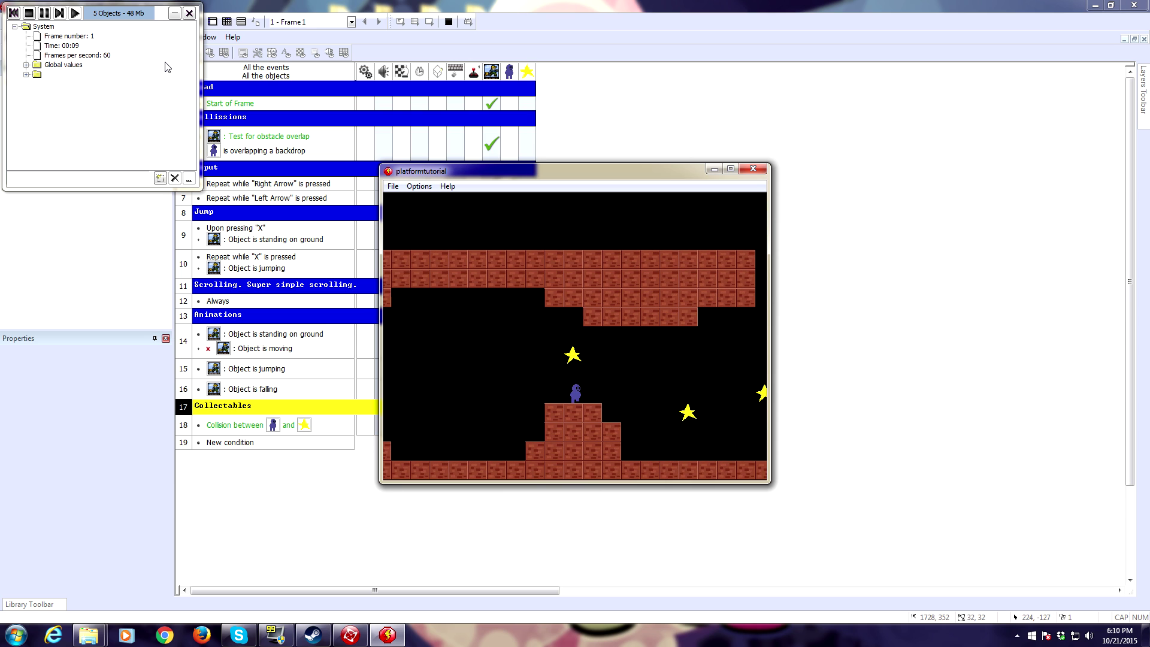
{"action": "key", "text": "x"}
{"action": "key", "text": "Right"}
{"action": "key", "text": "x"}
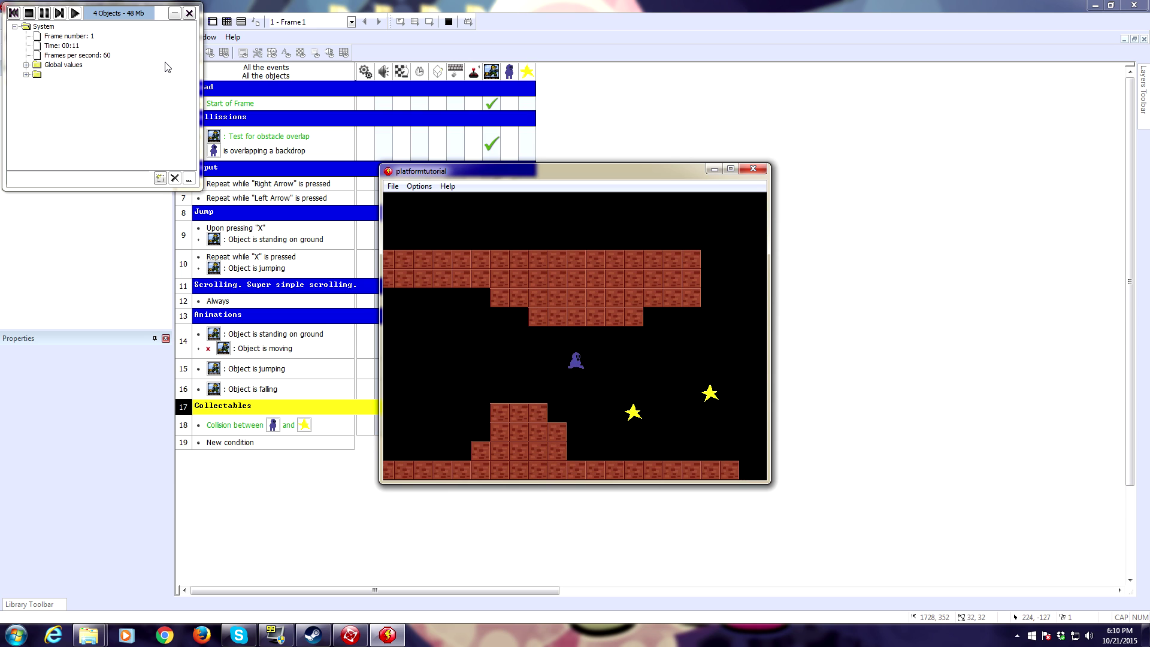
{"action": "key", "text": "Right"}
{"action": "key", "text": "x"}
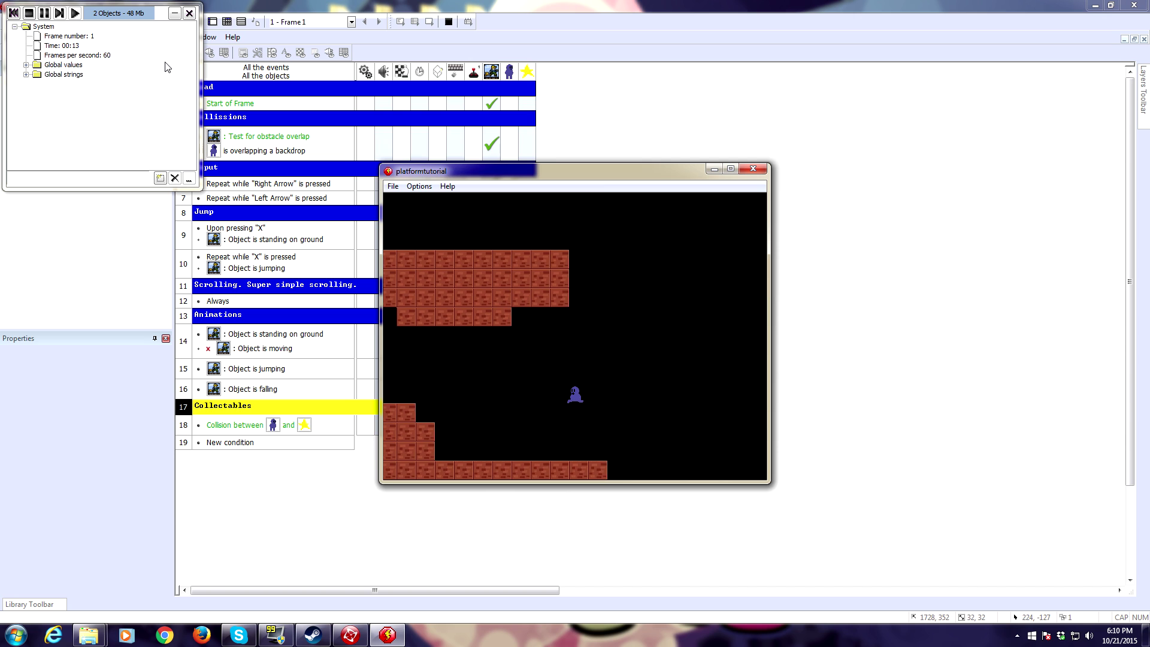
{"action": "left_click", "coordinate": [756, 168]}
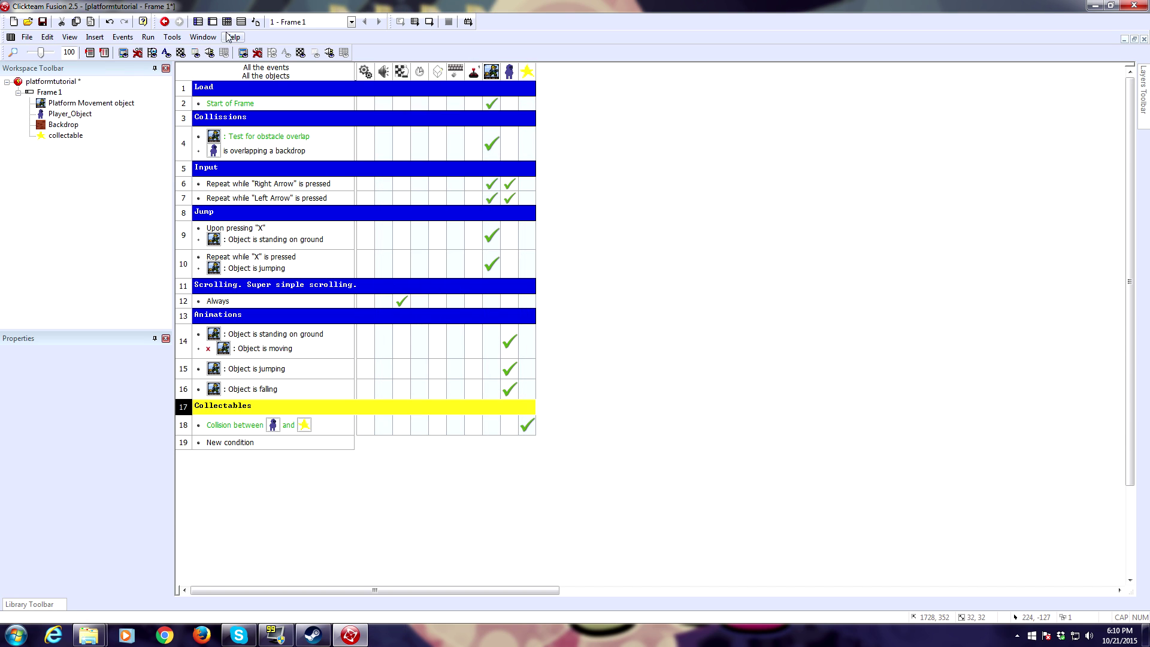
Step: In the frame editor, give Player_Object a new alterable value named Stars
{"action": "left_click", "coordinate": [212, 22]}
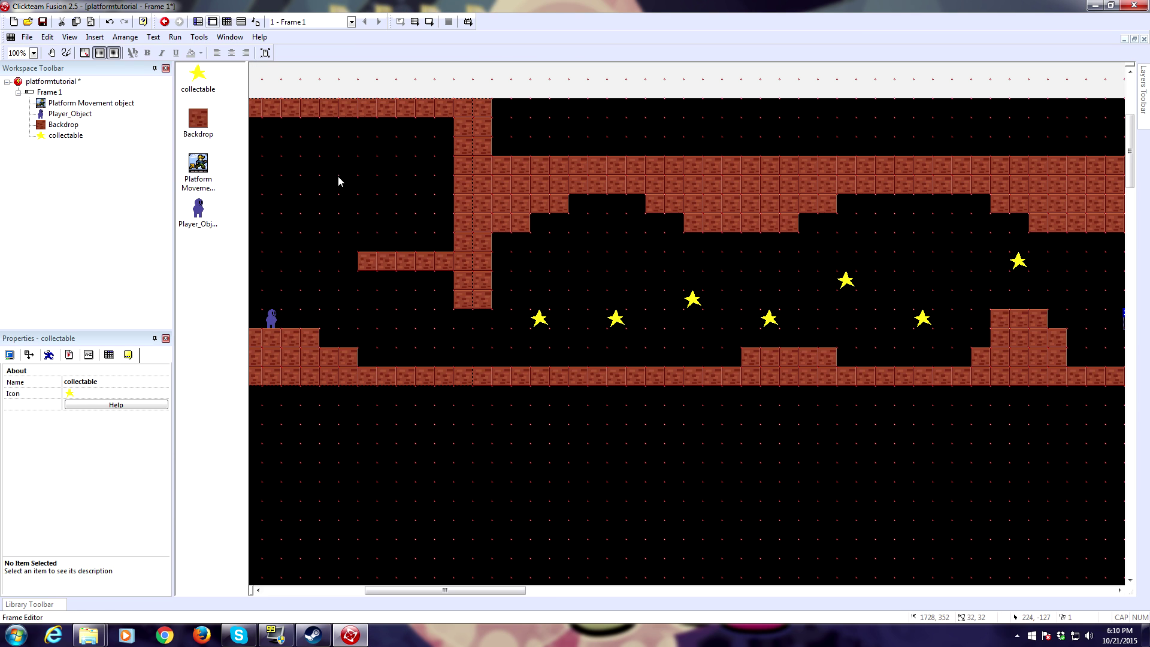
{"action": "left_click", "coordinate": [269, 322]}
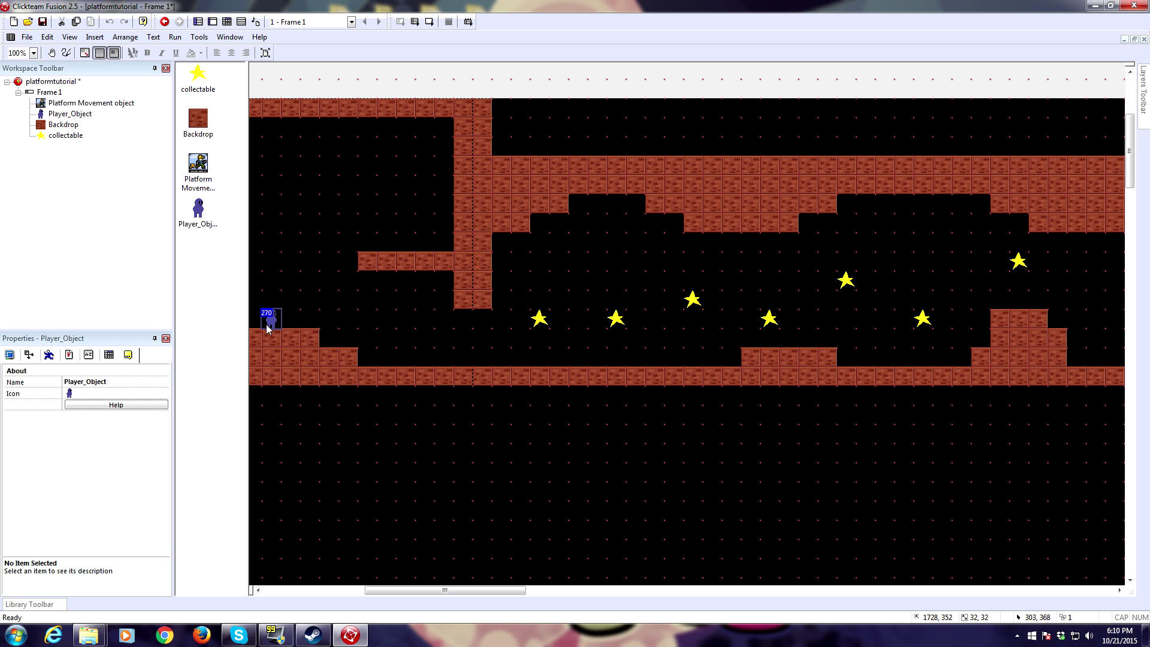
{"action": "left_click", "coordinate": [89, 355]}
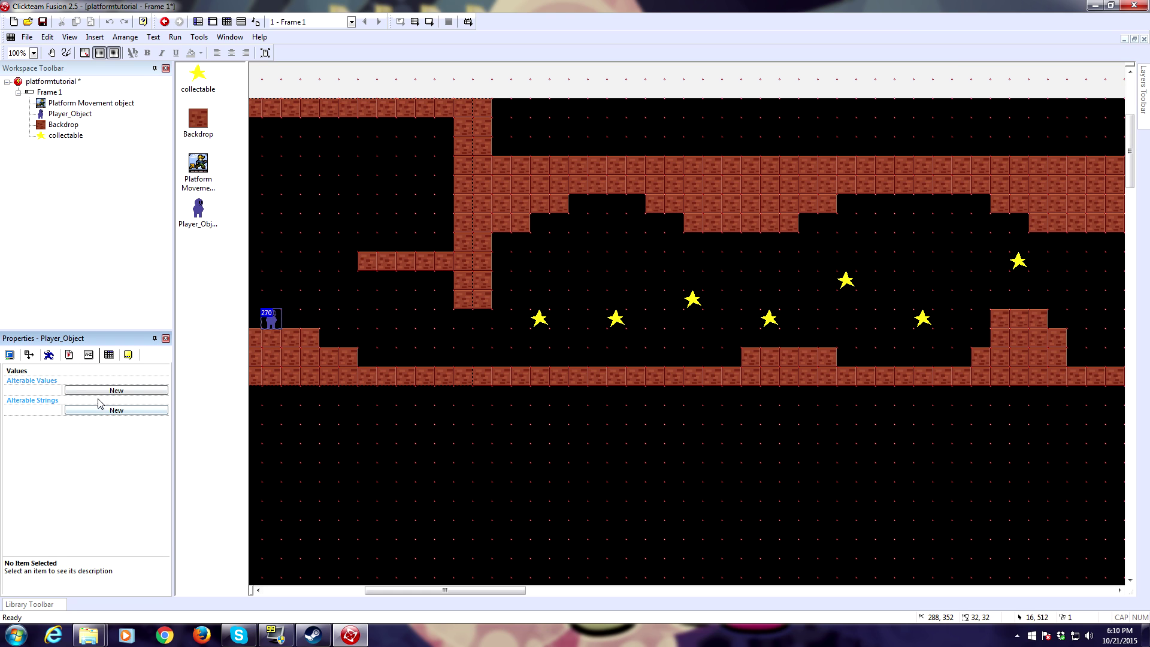
{"action": "left_click", "coordinate": [101, 390]}
{"action": "double_click", "coordinate": [58, 390]}
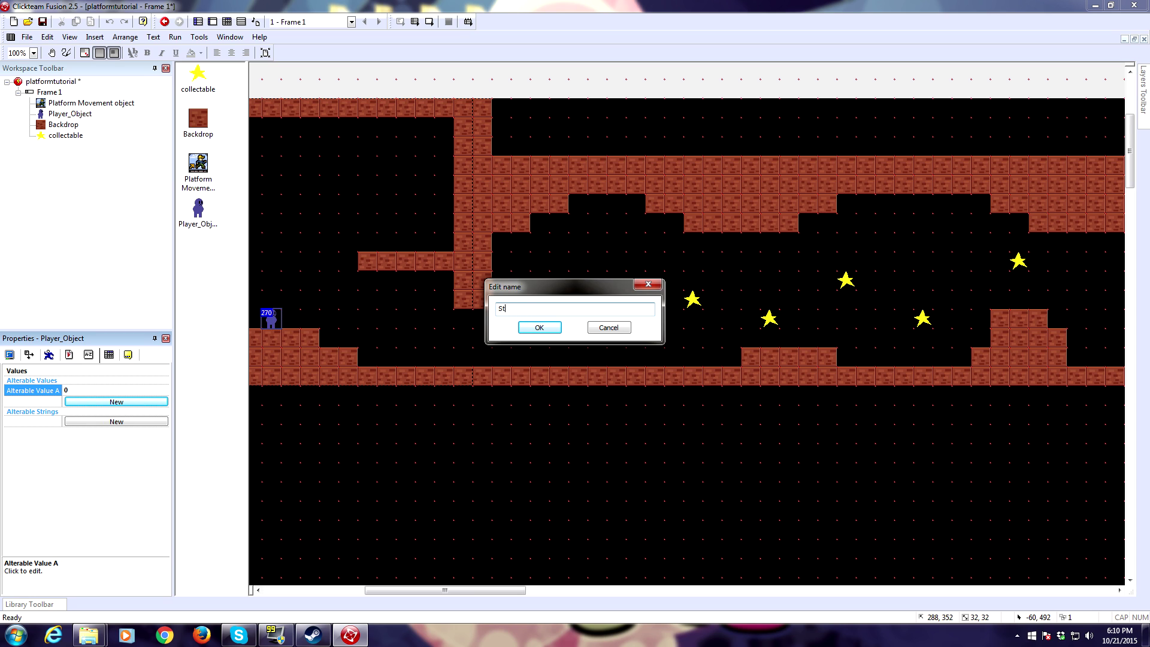
{"action": "left_click", "coordinate": [539, 327]}
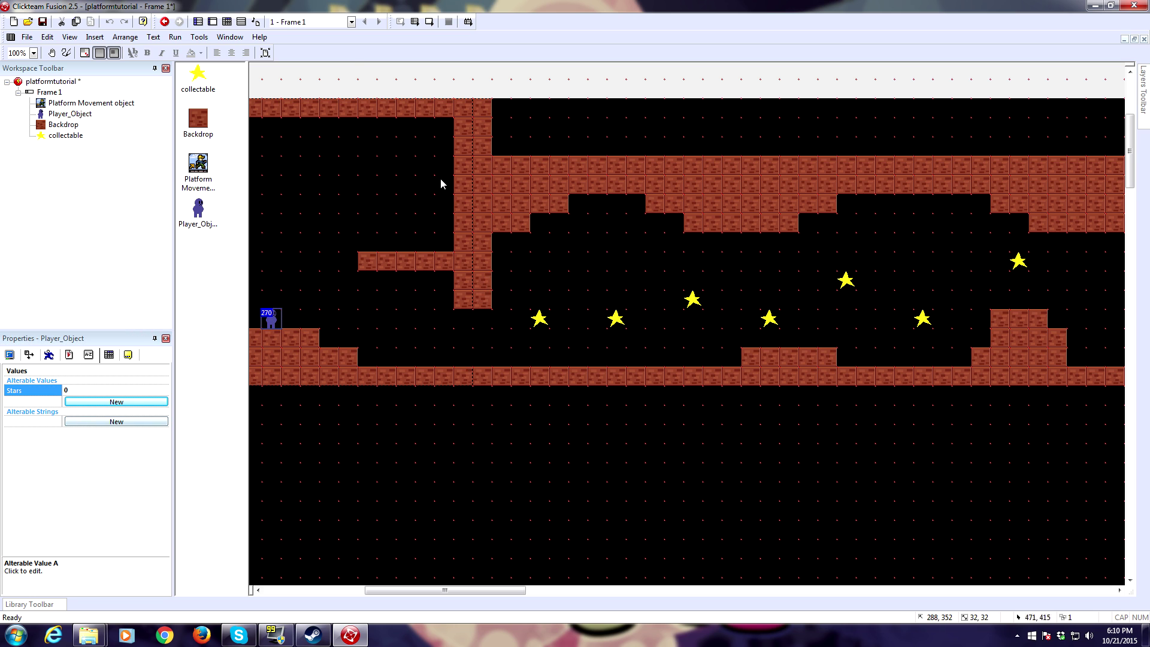
Step: In the player and star collision event, add 1 to Player_Object's Stars value
{"action": "left_click", "coordinate": [228, 22]}
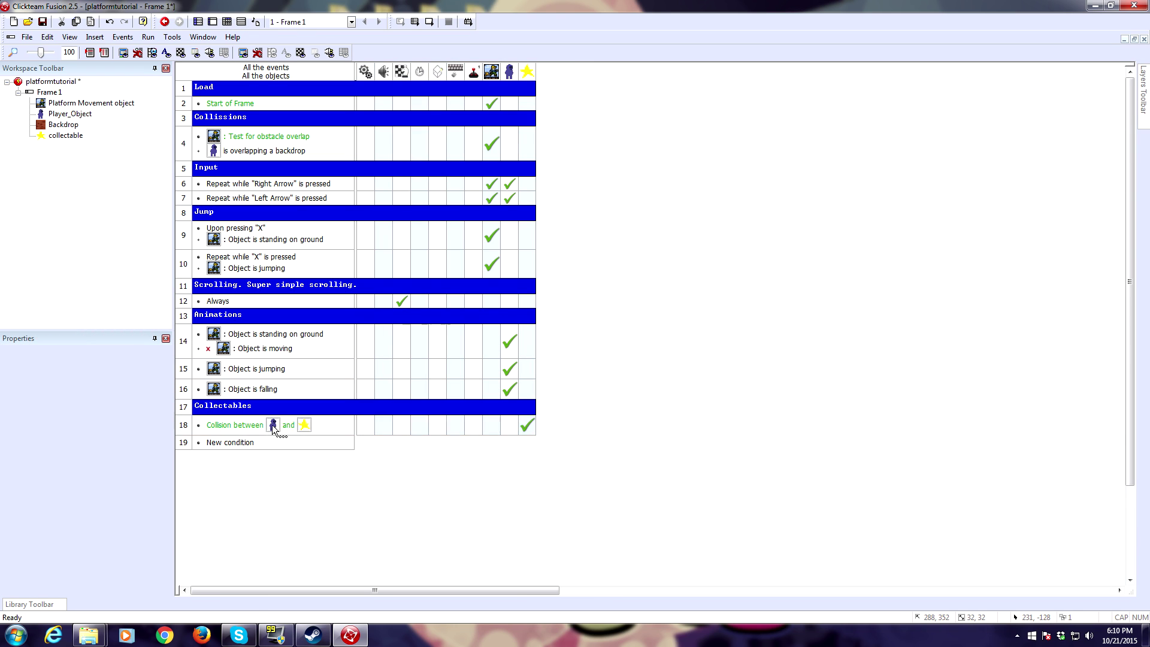
{"action": "right_click", "coordinate": [509, 426]}
{"action": "mouse_move", "coordinate": [563, 343]}
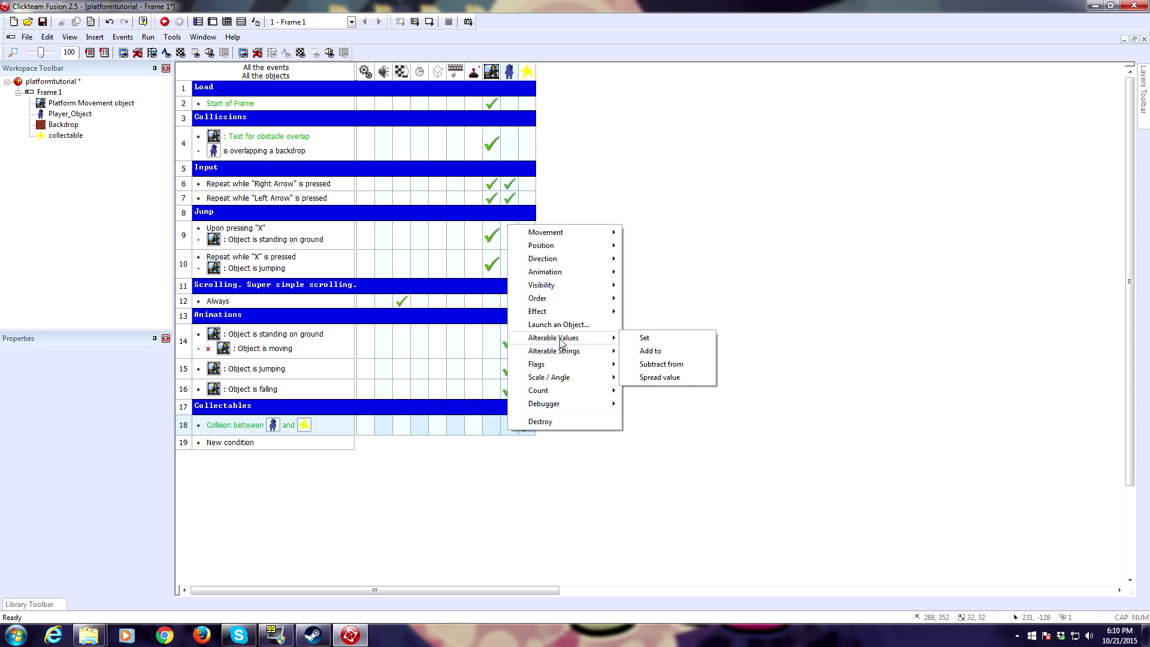
{"action": "left_click", "coordinate": [649, 351]}
{"action": "key", "text": "BackSpace"}
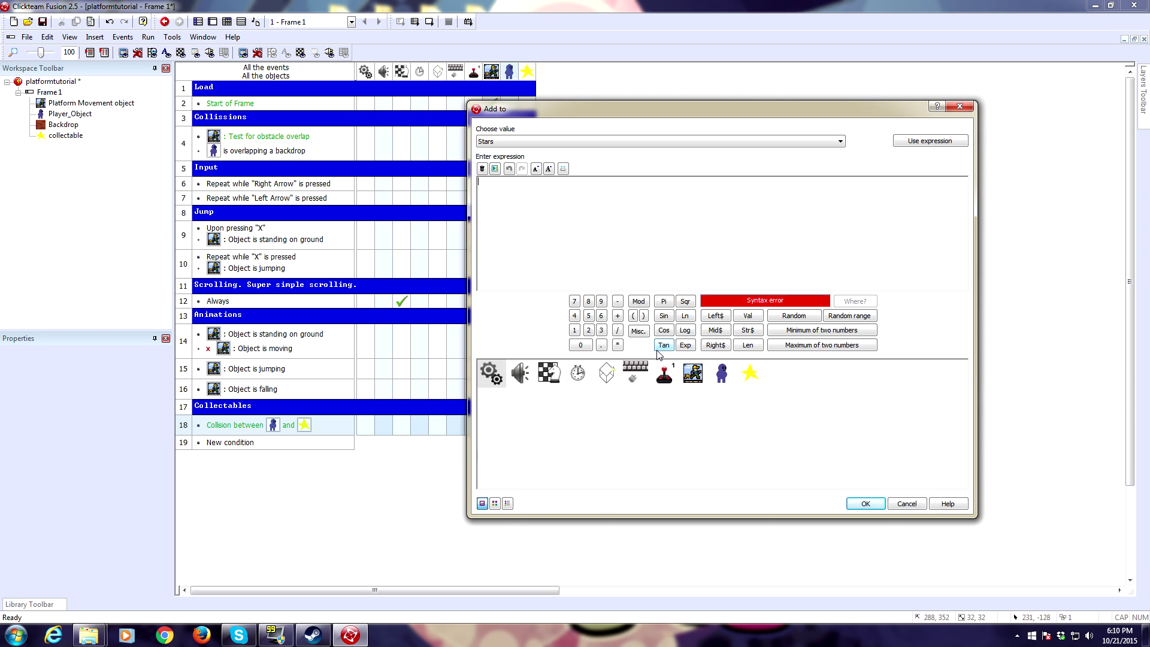
{"action": "type", "text": "1"}
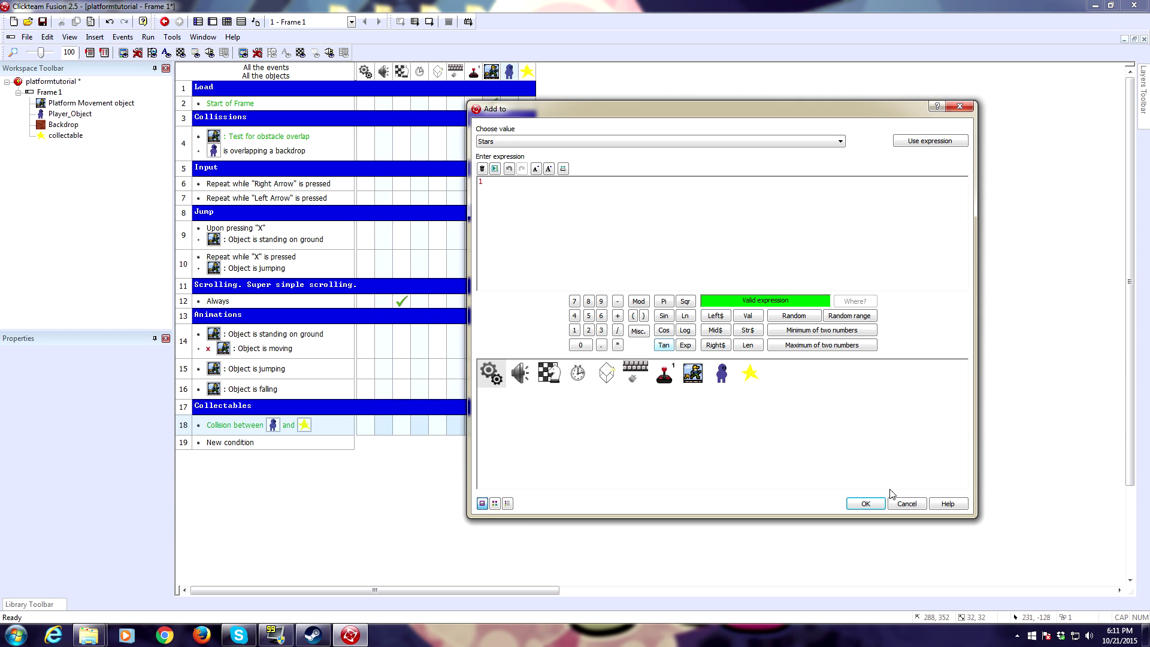
{"action": "left_click", "coordinate": [866, 503]}
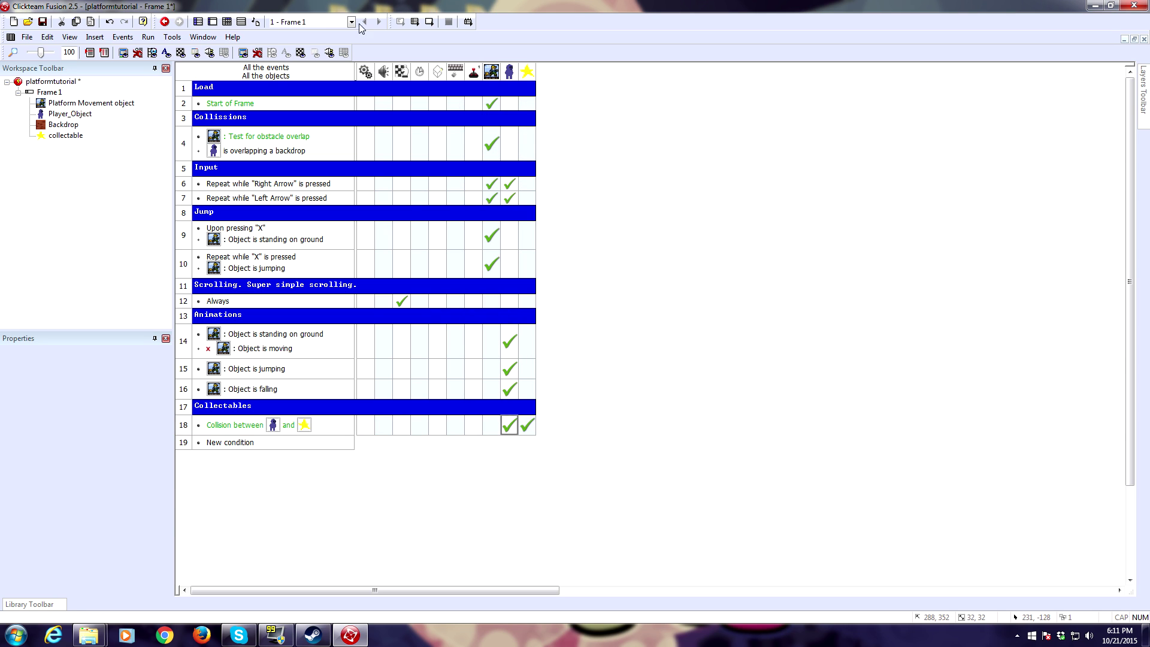
Step: Insert a Counter object in the frame at 20, 14, on the brick corner where the level begins
{"action": "left_click", "coordinate": [226, 22]}
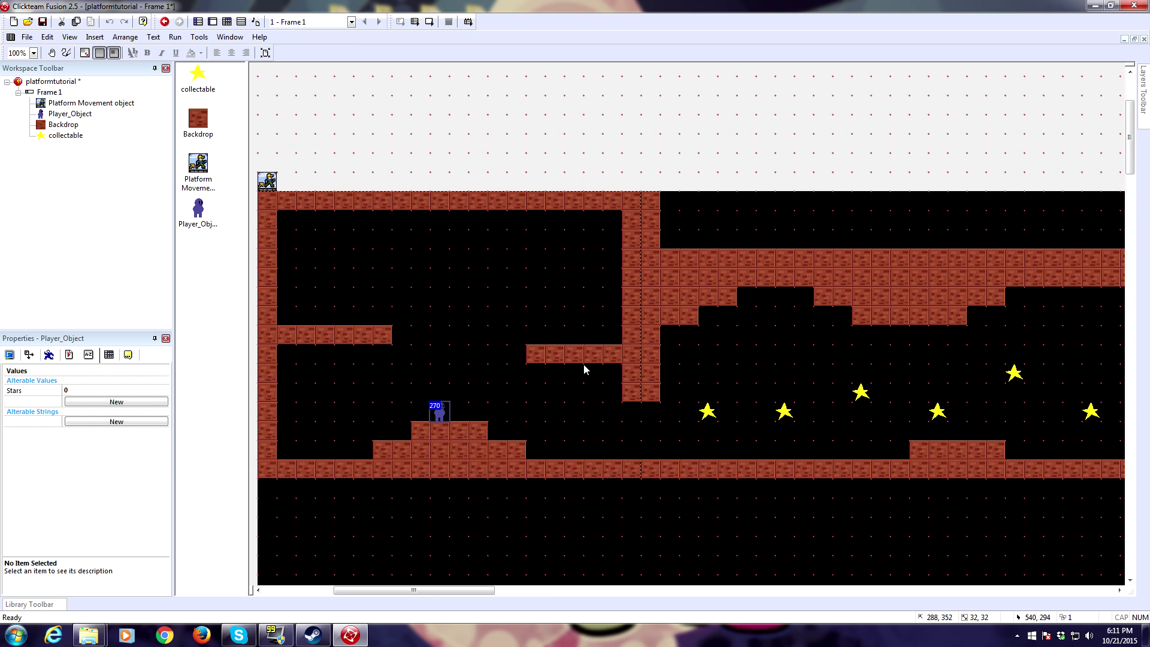
{"action": "right_click", "coordinate": [414, 245]}
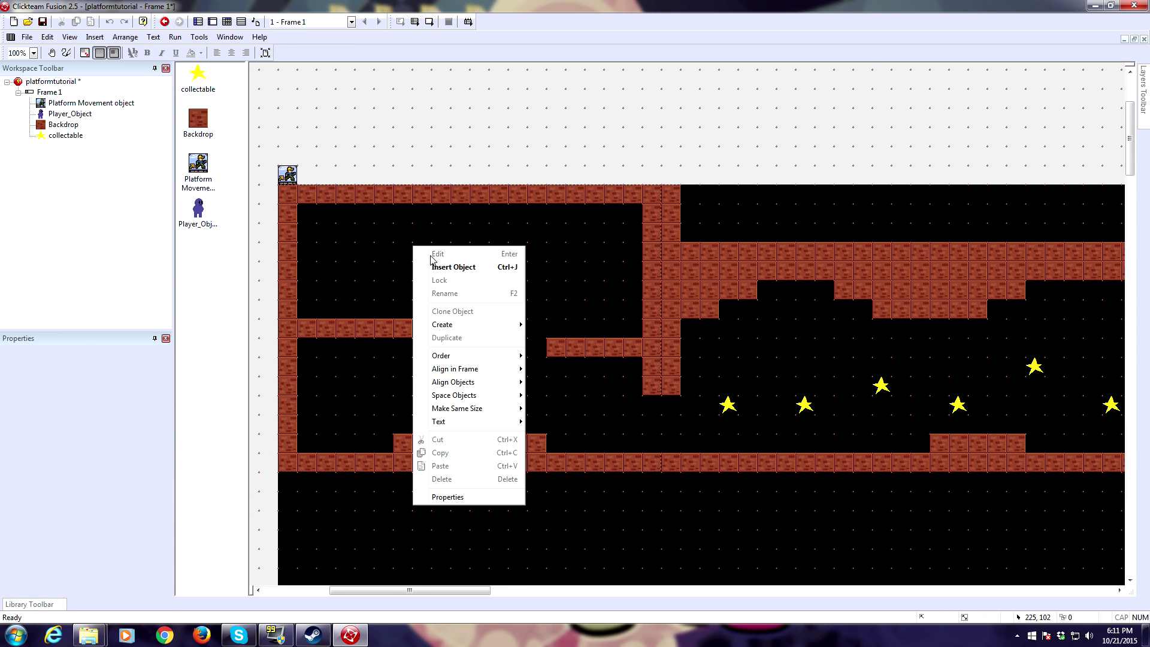
{"action": "left_click", "coordinate": [444, 261]}
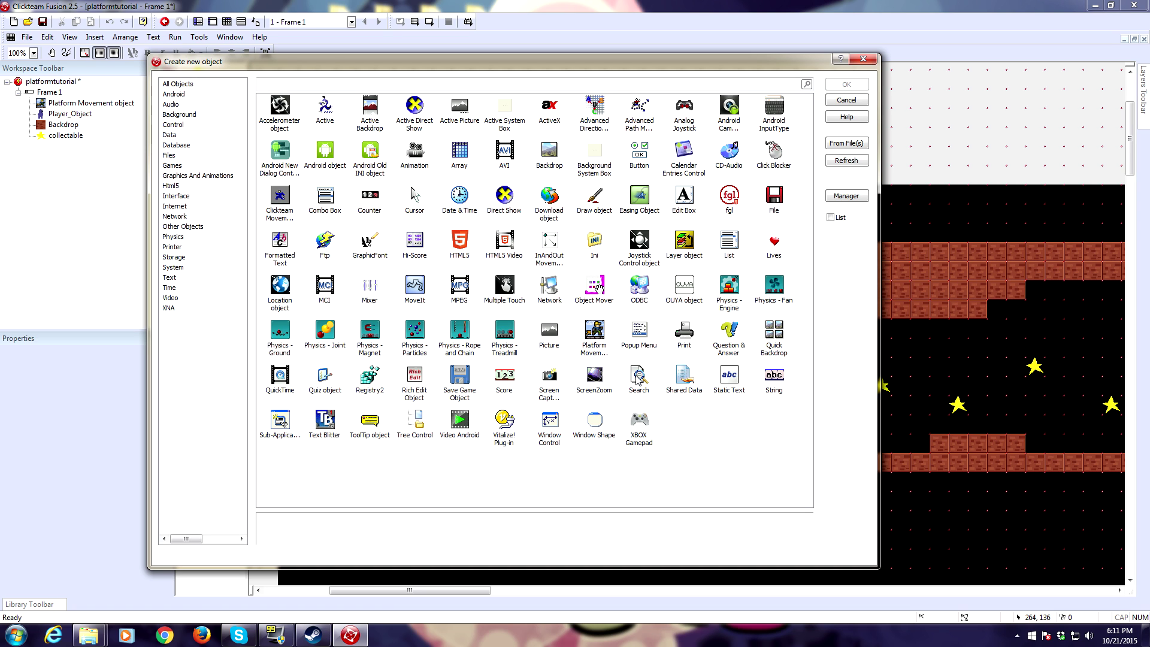
{"action": "left_click", "coordinate": [590, 290]}
{"action": "key", "text": "c"}
{"action": "key", "text": "c"}
{"action": "key", "text": "c"}
{"action": "key", "text": "c"}
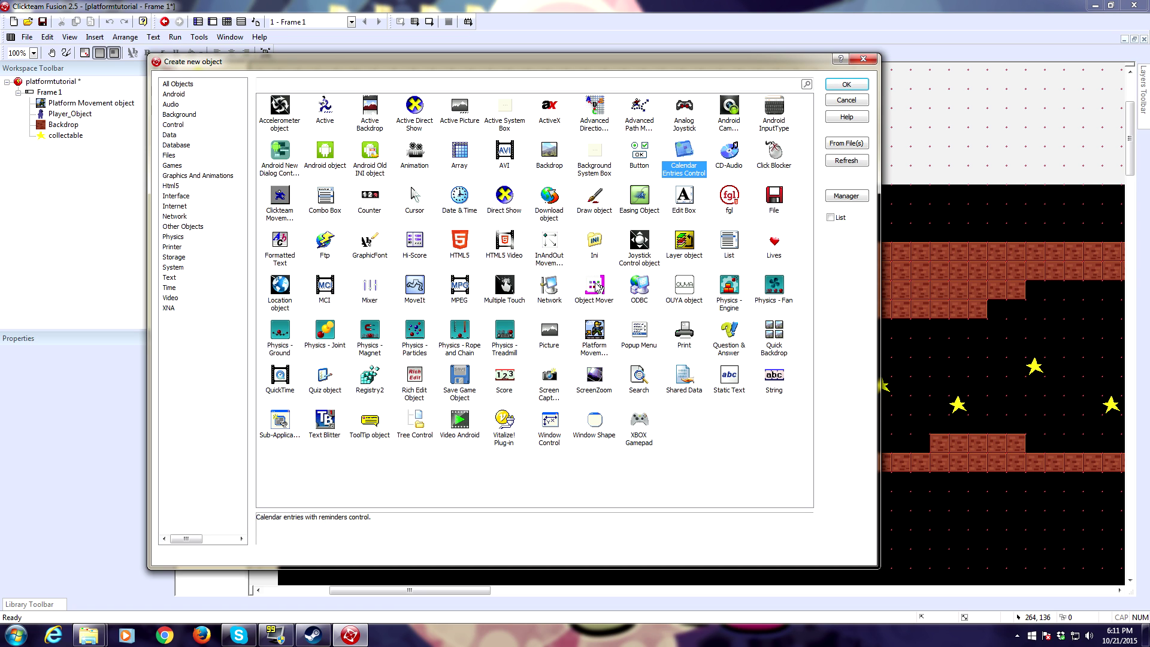
{"action": "key", "text": "c"}
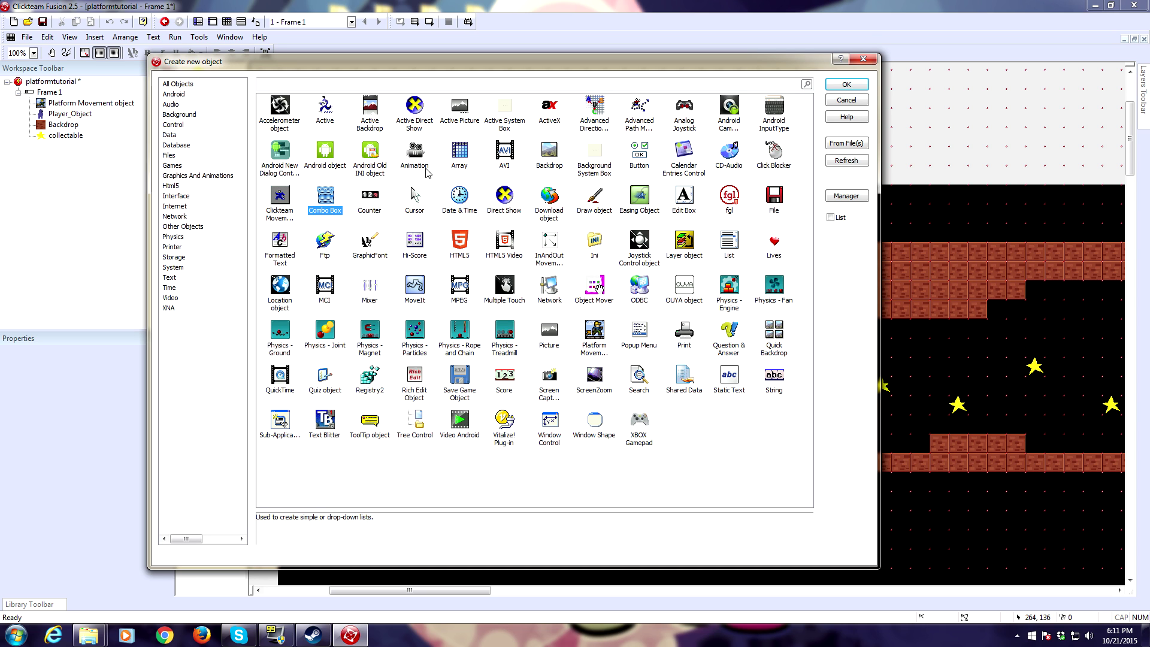
{"action": "double_click", "coordinate": [372, 198]}
{"action": "left_click", "coordinate": [294, 197]}
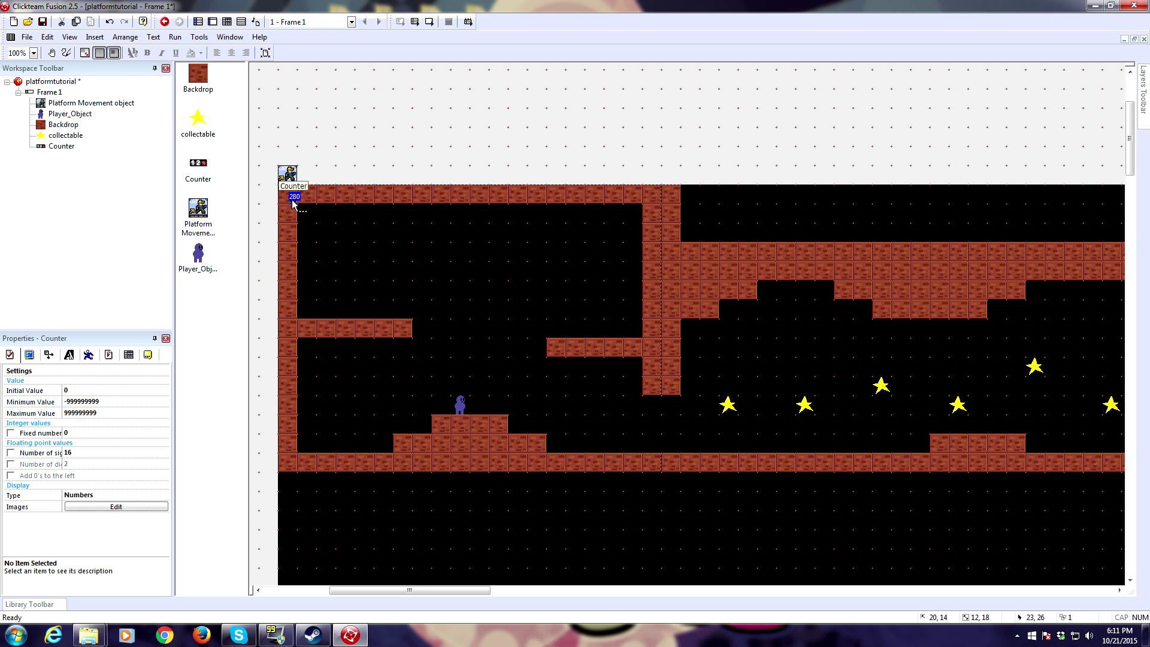
Step: In the Counter's images, fill the digits 0 through 4 with white (FFFFFE)
{"action": "double_click", "coordinate": [292, 199]}
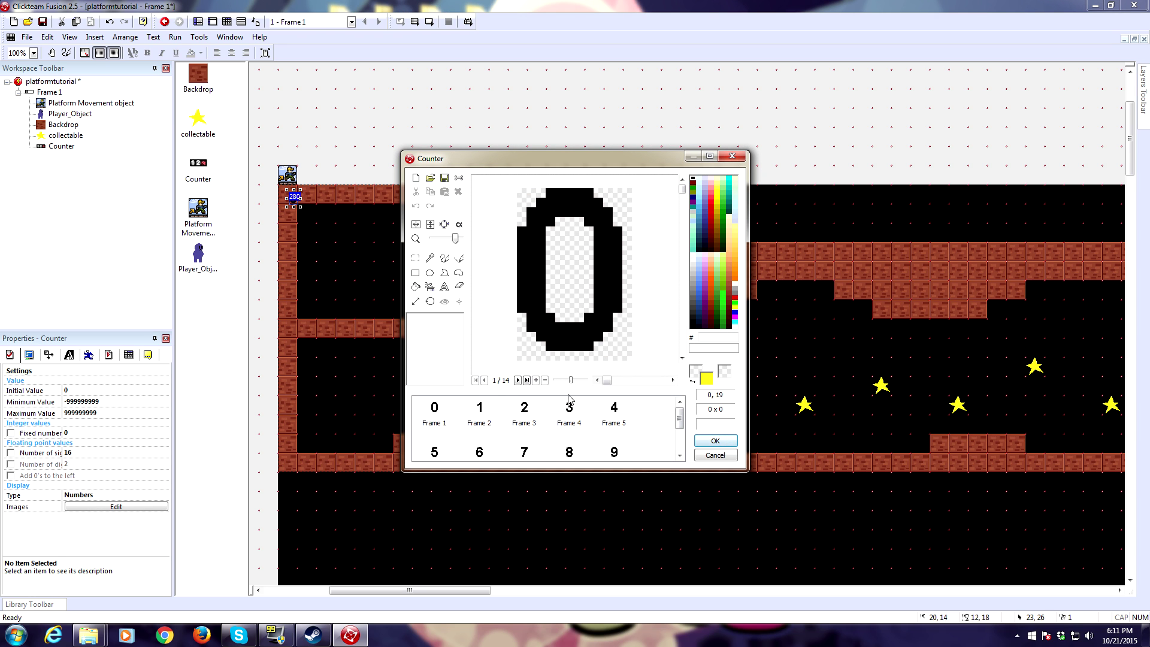
{"action": "left_click", "coordinate": [693, 257]}
{"action": "left_click", "coordinate": [415, 287]}
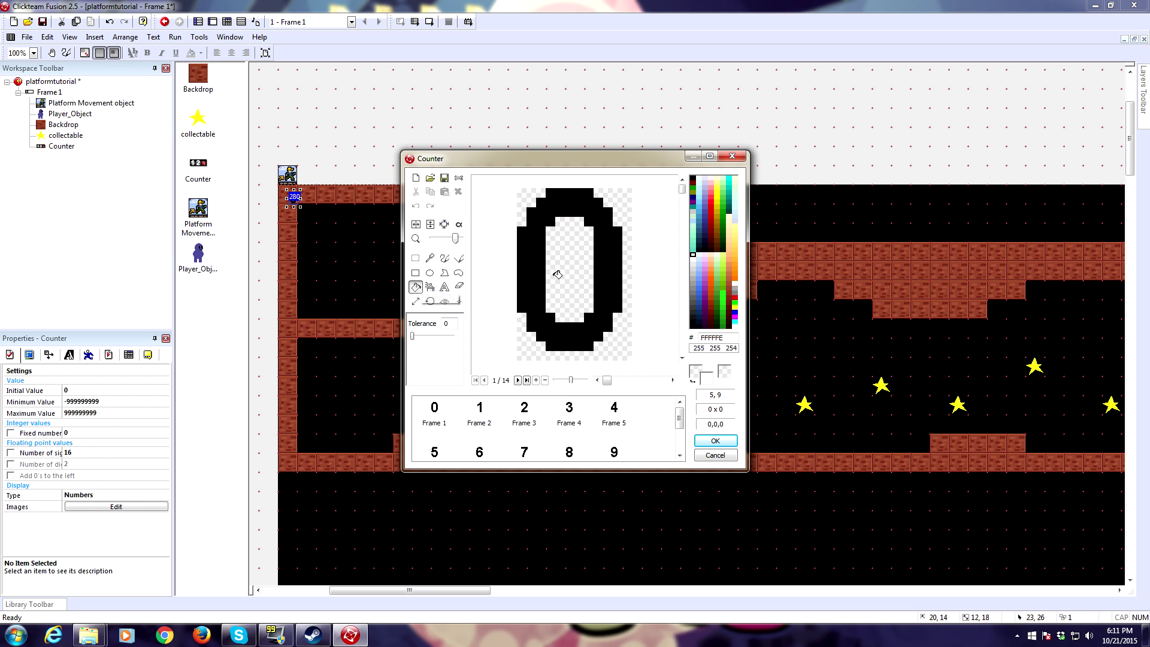
{"action": "left_click", "coordinate": [536, 314]}
{"action": "left_click", "coordinate": [481, 411]}
{"action": "left_click", "coordinate": [580, 297]}
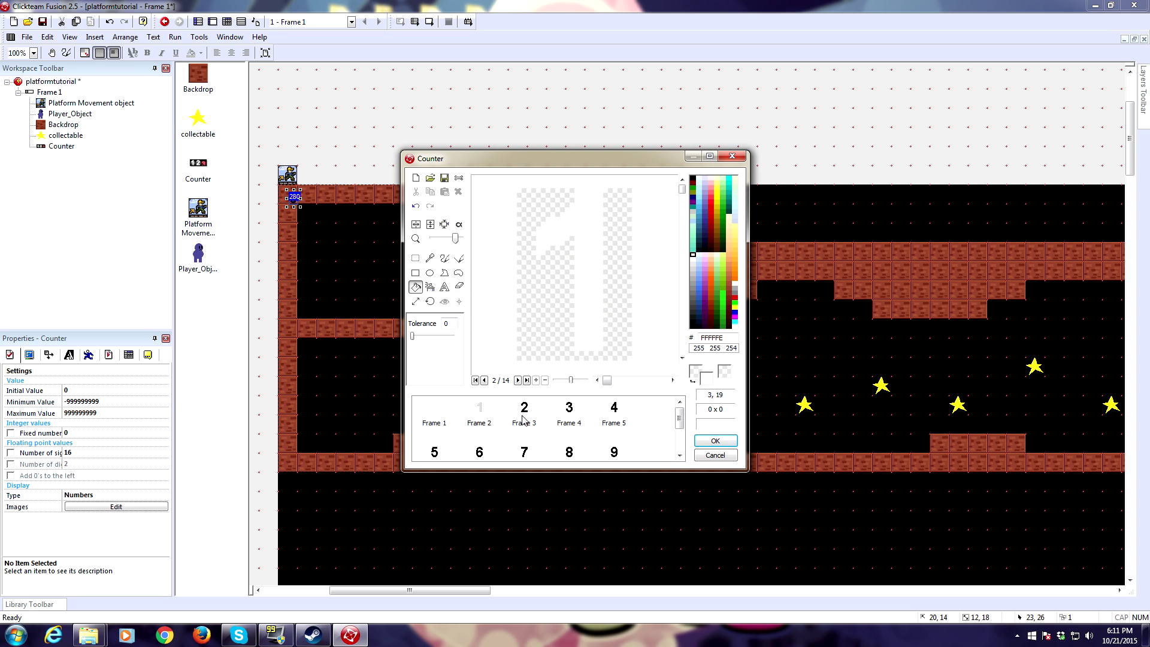
{"action": "left_click", "coordinate": [524, 409]}
{"action": "left_click", "coordinate": [575, 323]}
{"action": "left_click", "coordinate": [569, 412]}
{"action": "left_click", "coordinate": [573, 346]}
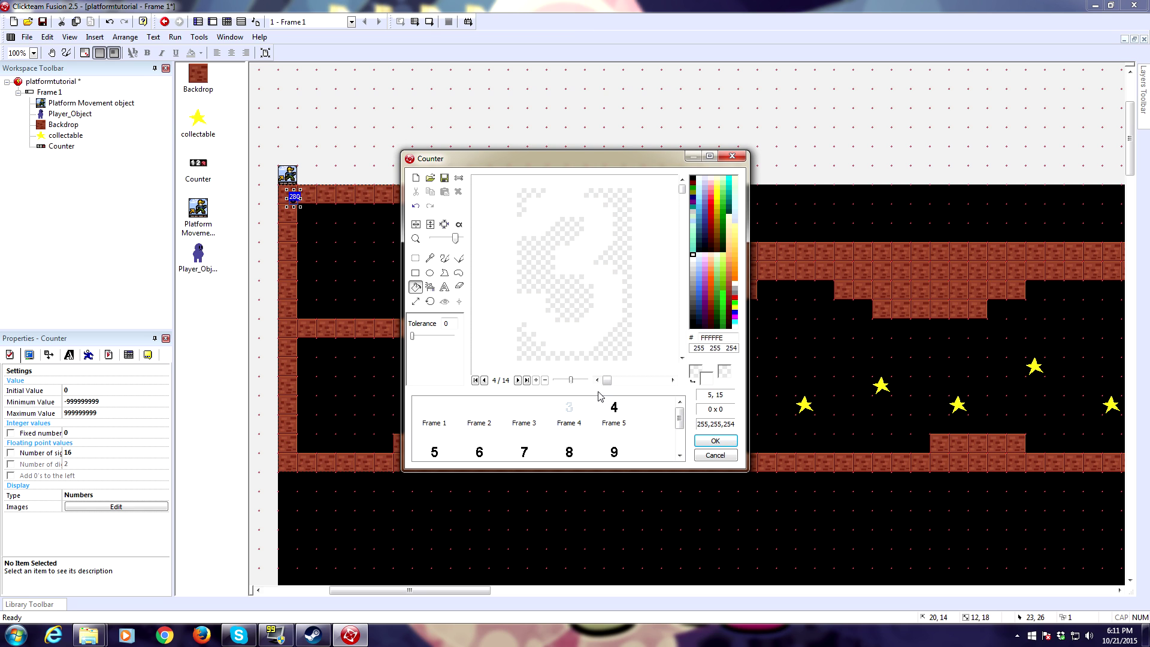
{"action": "left_click", "coordinate": [612, 411]}
{"action": "left_click", "coordinate": [582, 354]}
Step: Fill the counter digits 5 through 9 with the same white and save the Counter's images
{"action": "scroll", "coordinate": [665, 436], "scroll_direction": "down", "scroll_amount": 1}
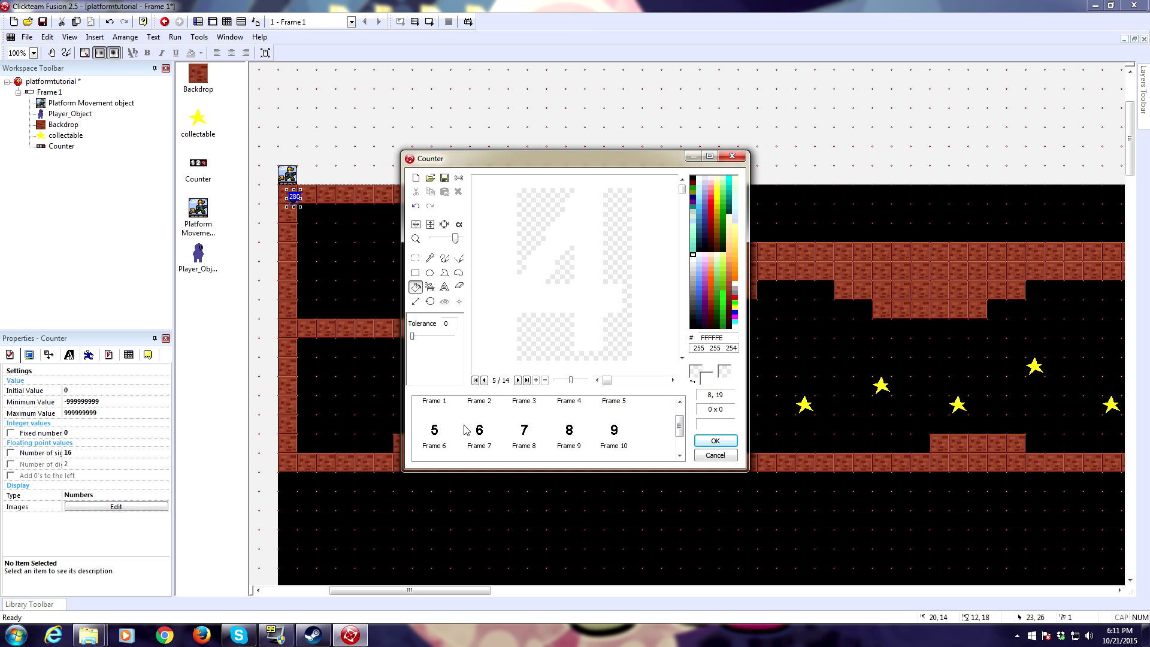
{"action": "left_click", "coordinate": [434, 430]}
{"action": "left_click", "coordinate": [527, 227]}
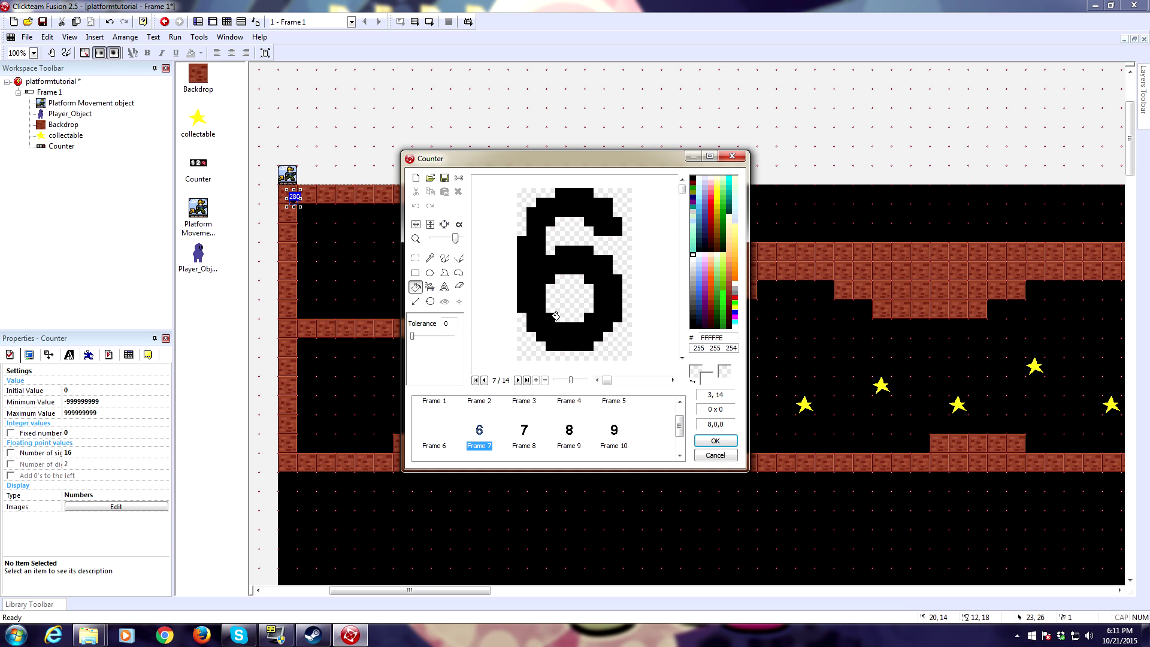
{"action": "left_click", "coordinate": [557, 331]}
{"action": "left_click", "coordinate": [525, 428]}
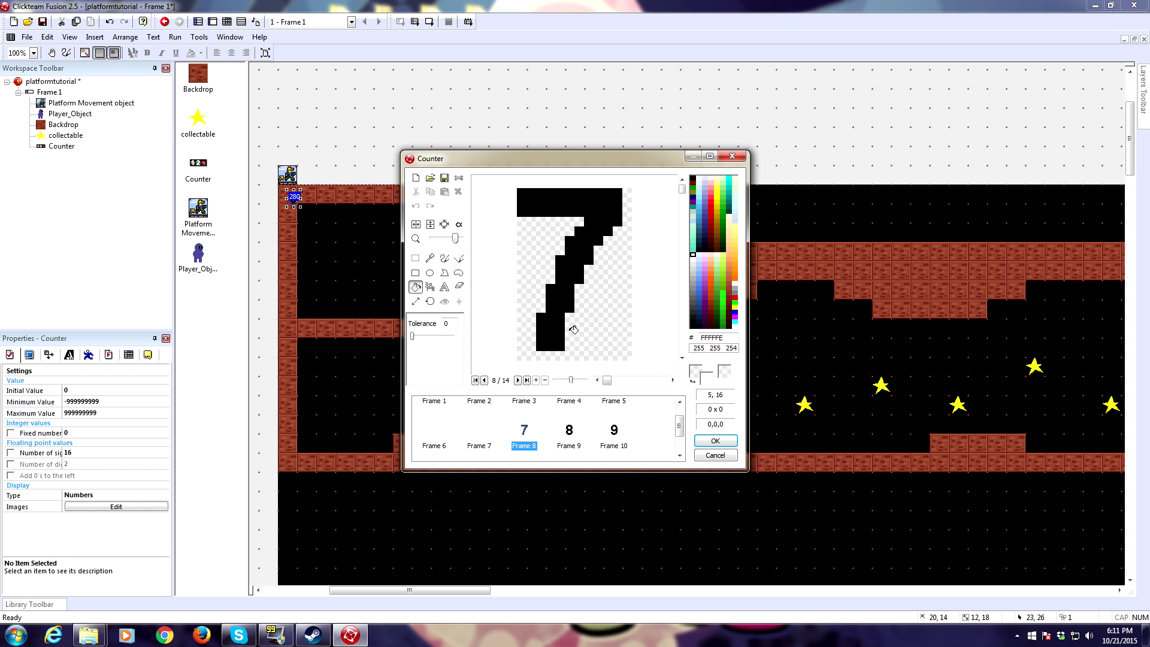
{"action": "left_click", "coordinate": [562, 327]}
{"action": "left_click", "coordinate": [570, 431]}
{"action": "left_click", "coordinate": [583, 343]}
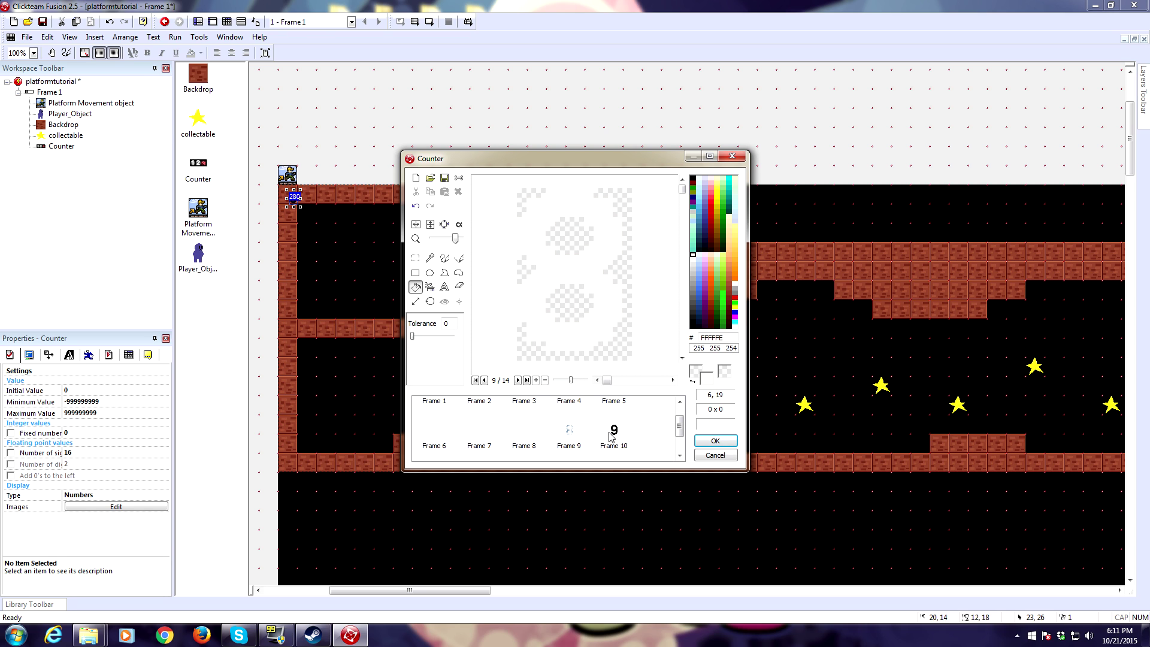
{"action": "left_click", "coordinate": [612, 432]}
{"action": "left_click", "coordinate": [572, 329]}
{"action": "scroll", "coordinate": [679, 431], "scroll_direction": "down", "scroll_amount": 1}
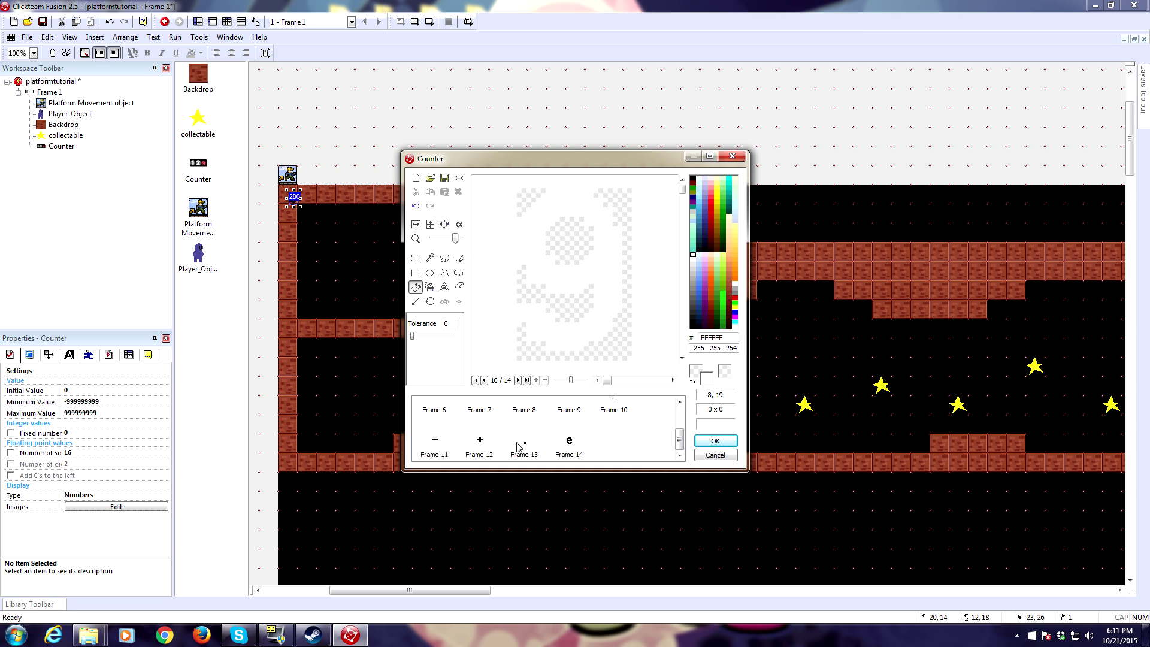
{"action": "left_click", "coordinate": [712, 441]}
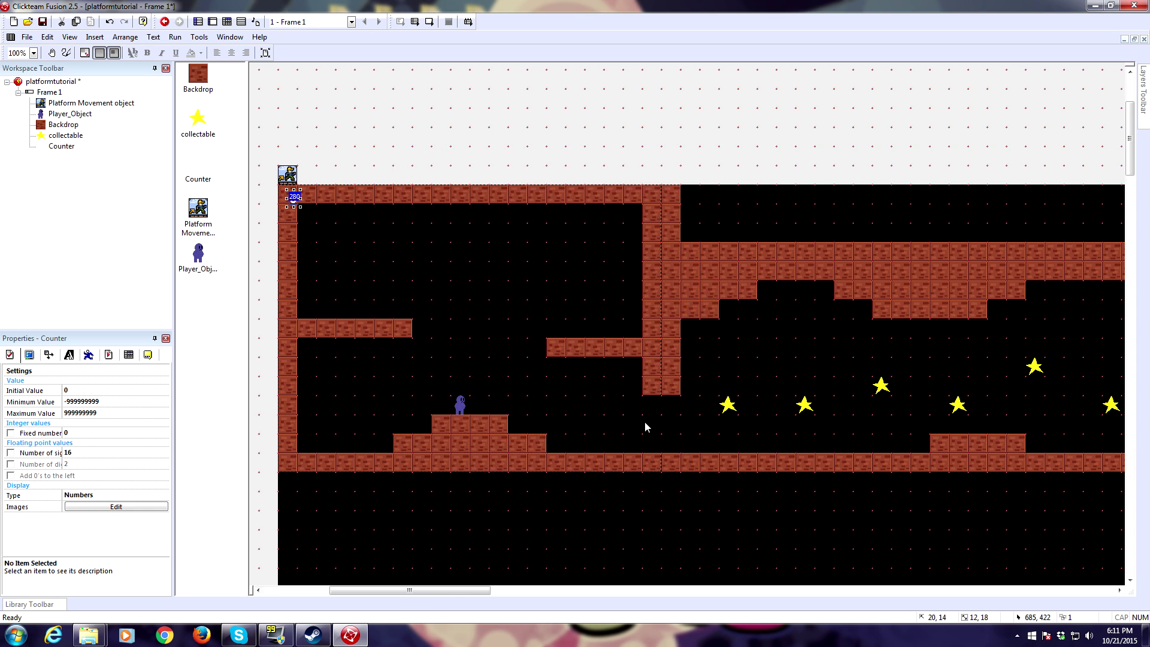
Step: Run the application, move the player right to check the counter on screen, and close the game
{"action": "left_click", "coordinate": [175, 37]}
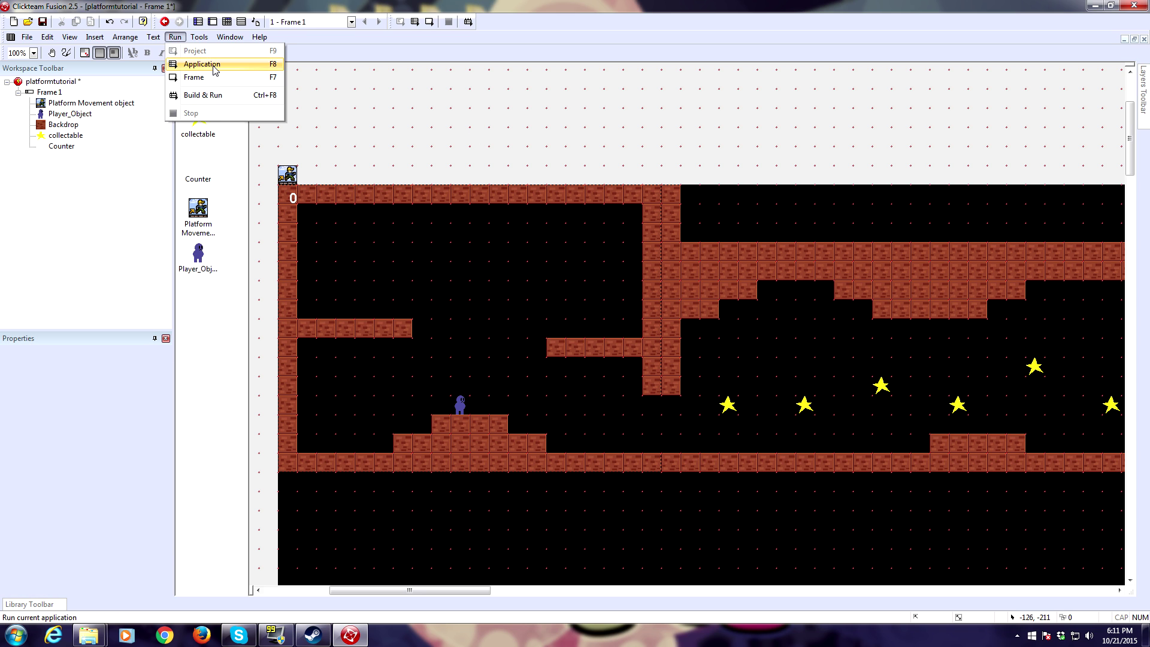
{"action": "left_click", "coordinate": [216, 65]}
{"action": "key", "text": "Right"}
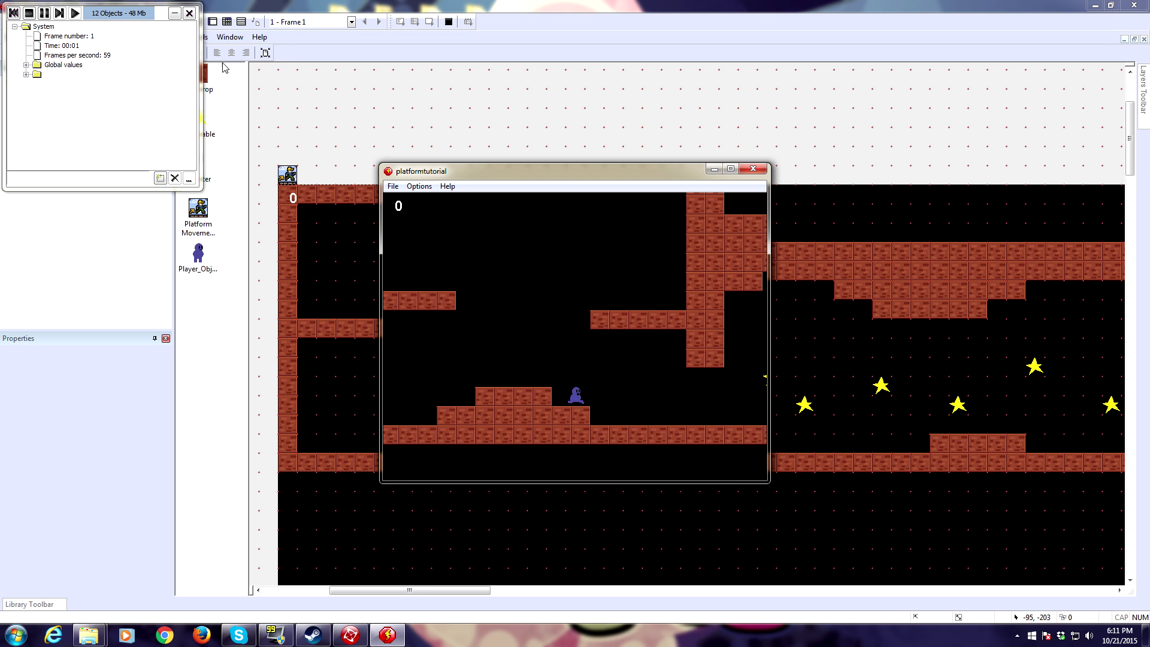
{"action": "left_click", "coordinate": [753, 169]}
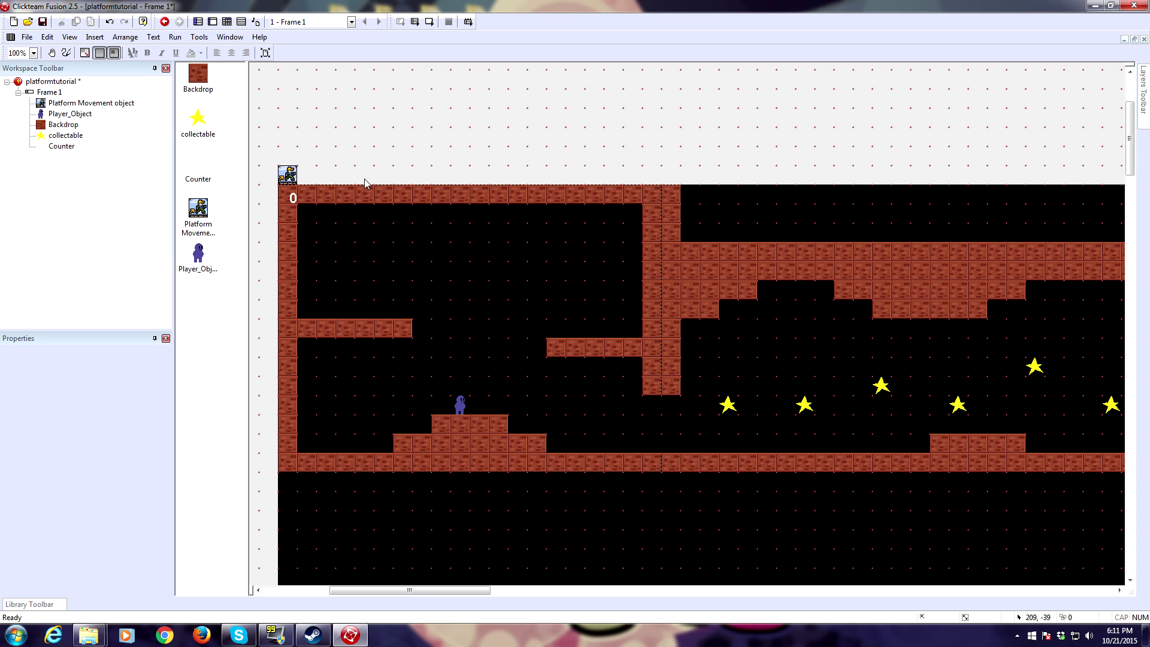
Step: Try enabling Follow the frame in the Counter's runtime options
{"action": "left_click", "coordinate": [296, 197]}
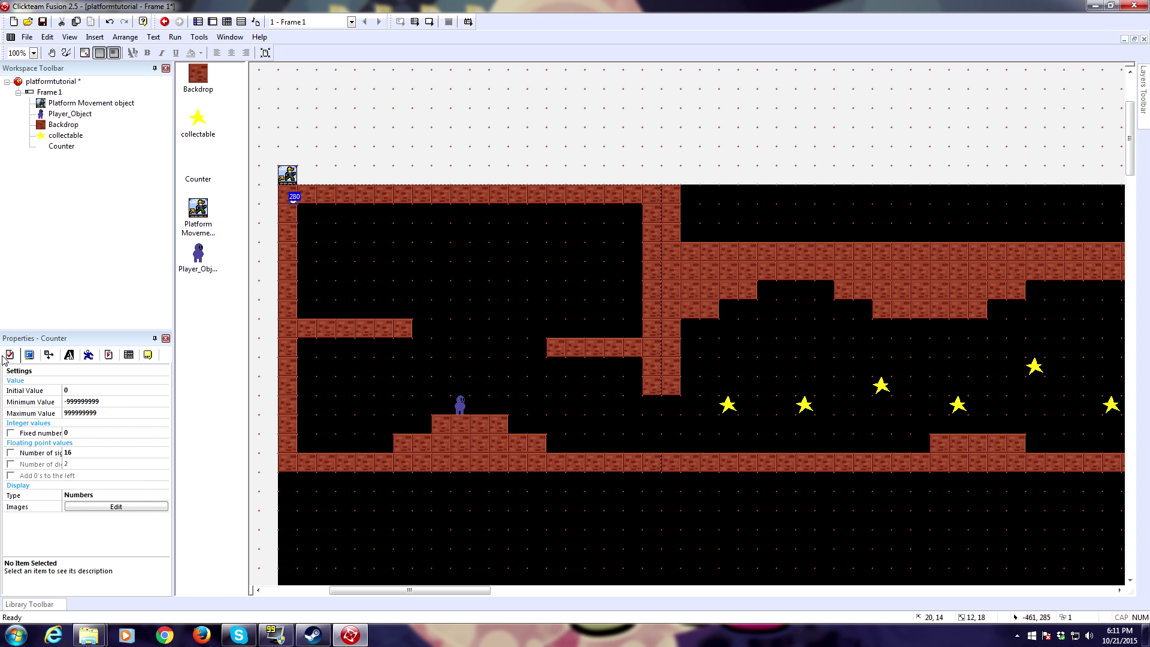
{"action": "left_click", "coordinate": [29, 355]}
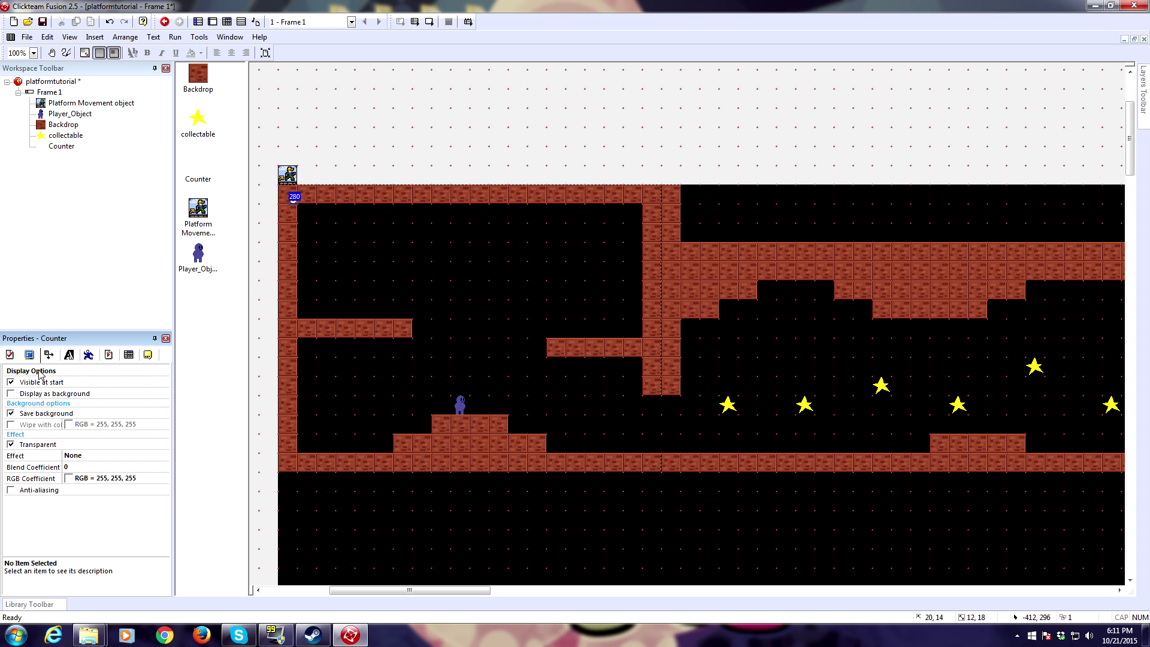
{"action": "left_click", "coordinate": [49, 355]}
{"action": "left_click", "coordinate": [68, 355]}
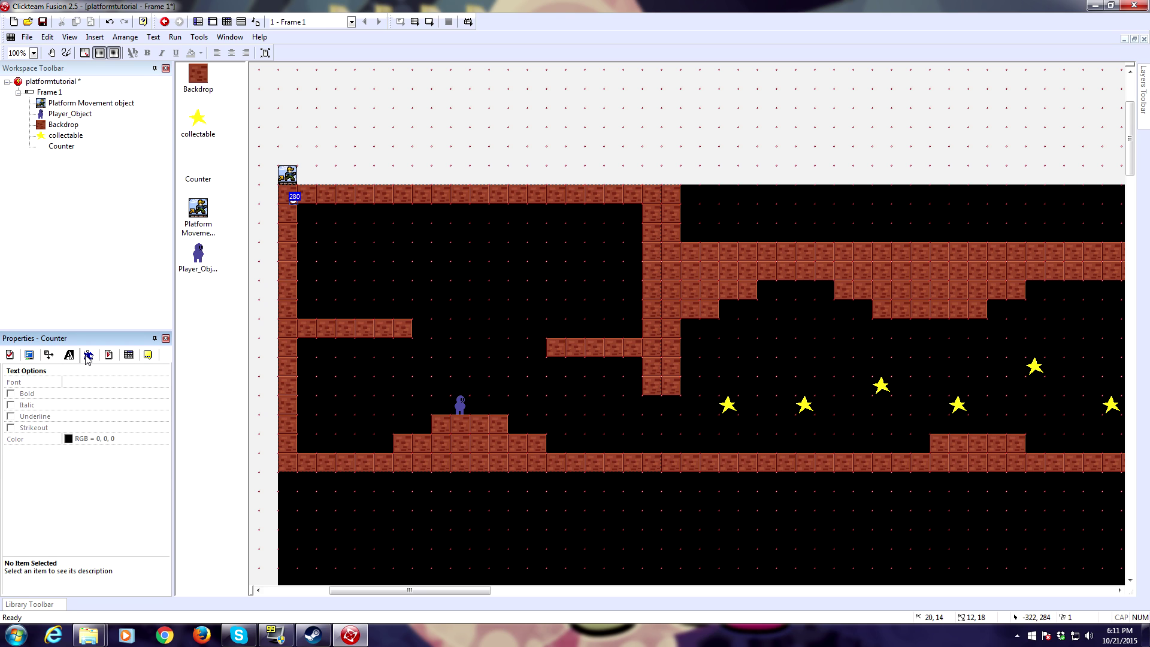
{"action": "left_click", "coordinate": [88, 354]}
{"action": "left_click", "coordinate": [108, 355]}
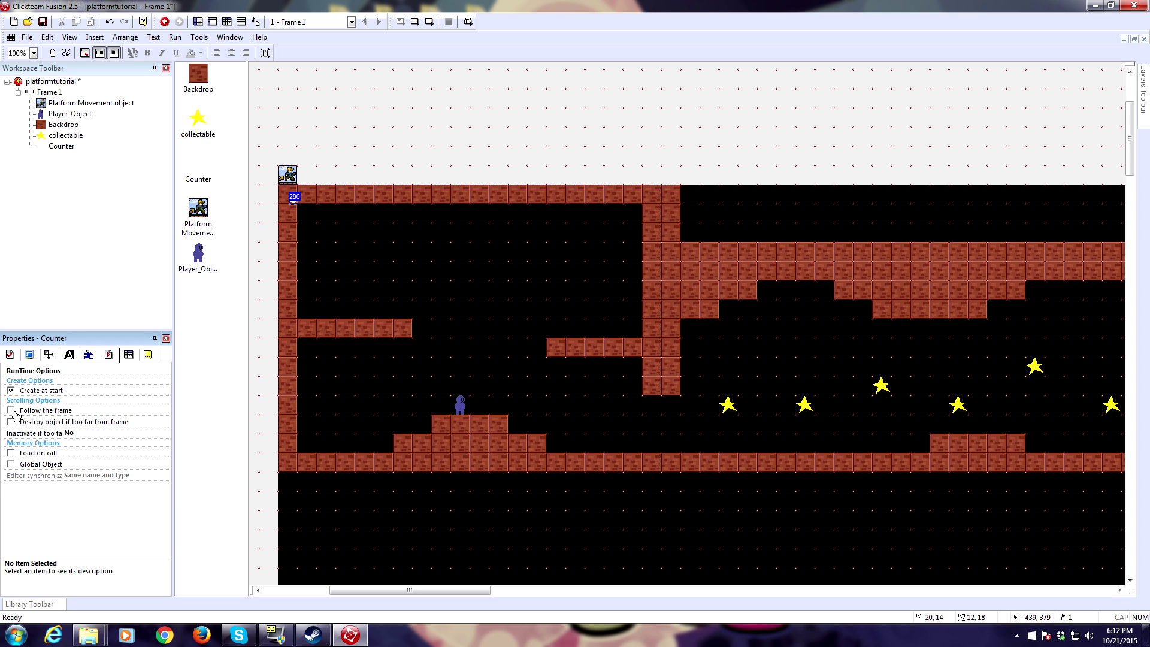
Step: Test the counter's scrolling by running and jumping in the game, close it, and turn off the Counter's Follow the frame option
{"action": "left_click", "coordinate": [175, 36]}
{"action": "left_click", "coordinate": [195, 71]}
{"action": "key", "text": "Left"}
{"action": "key", "text": "space"}
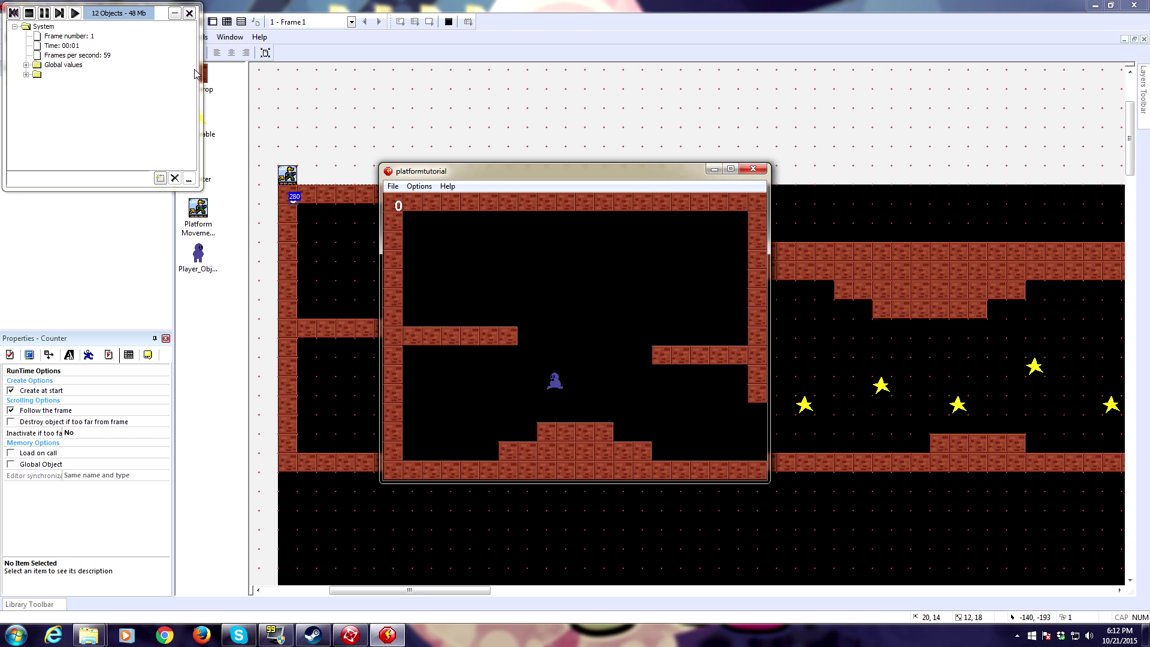
{"action": "key", "text": "Right"}
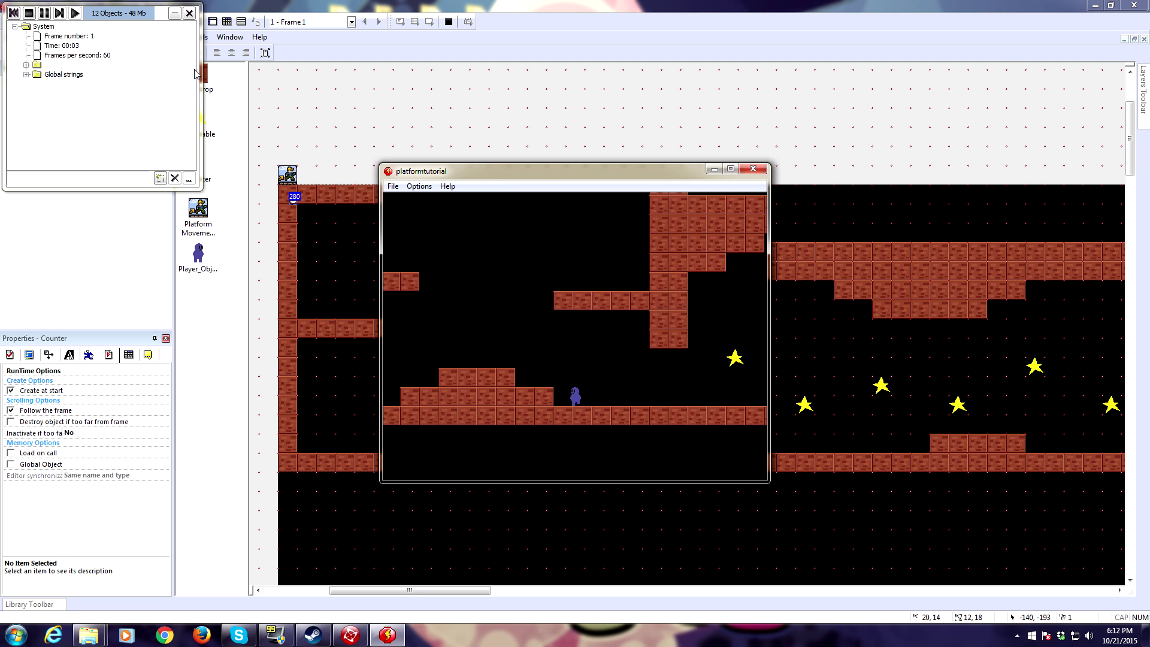
{"action": "key", "text": "Left"}
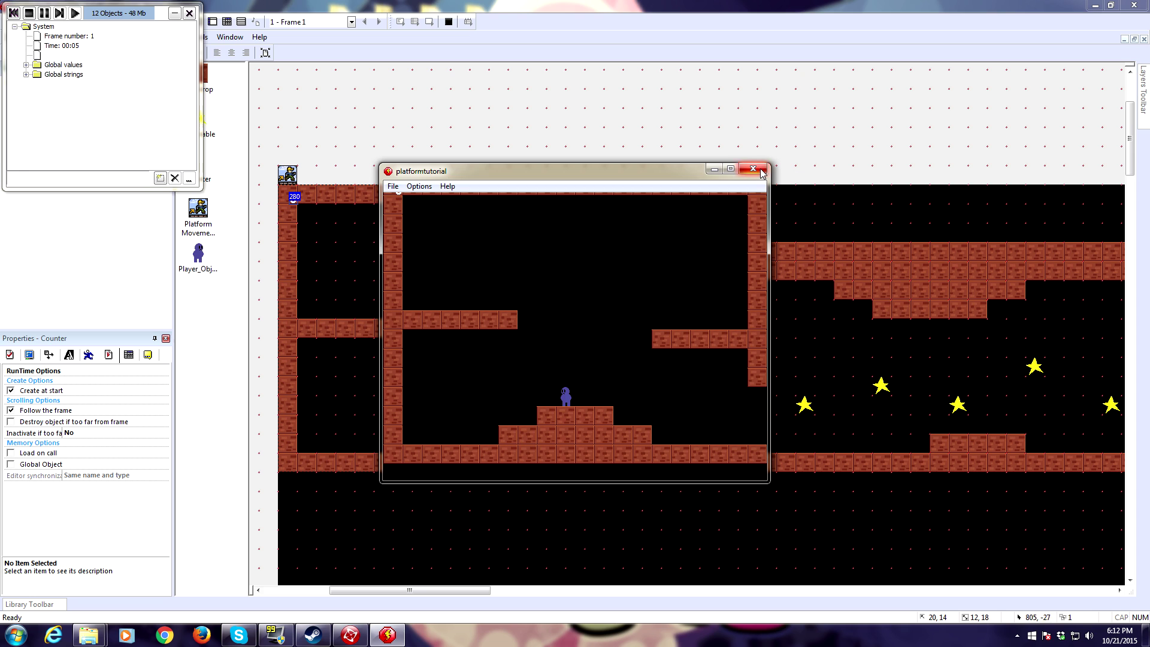
{"action": "left_click", "coordinate": [753, 169]}
{"action": "left_click", "coordinate": [10, 410]}
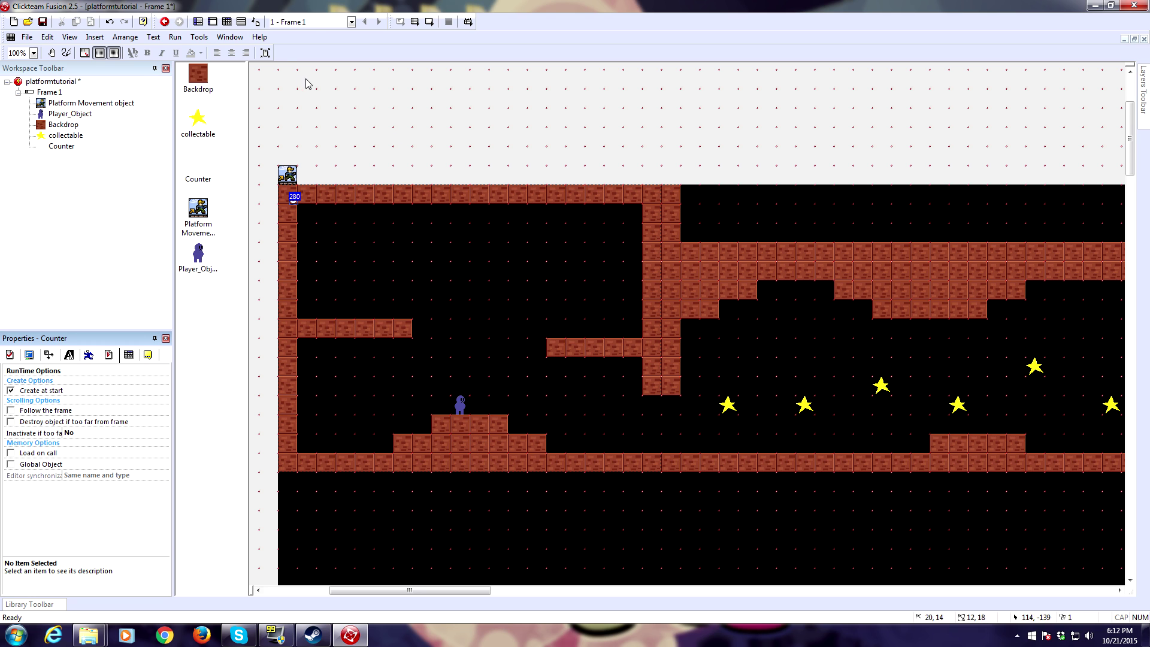
Step: In the event editor, add an Always condition below the player and star collision event
{"action": "left_click", "coordinate": [227, 23]}
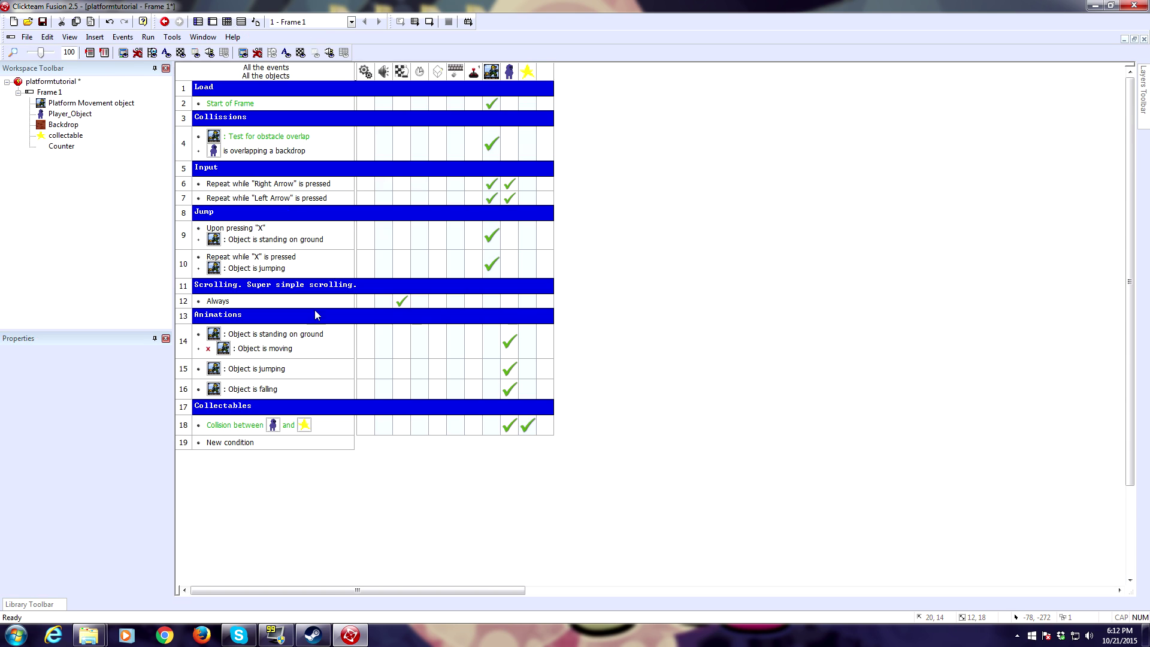
{"action": "double_click", "coordinate": [218, 446]}
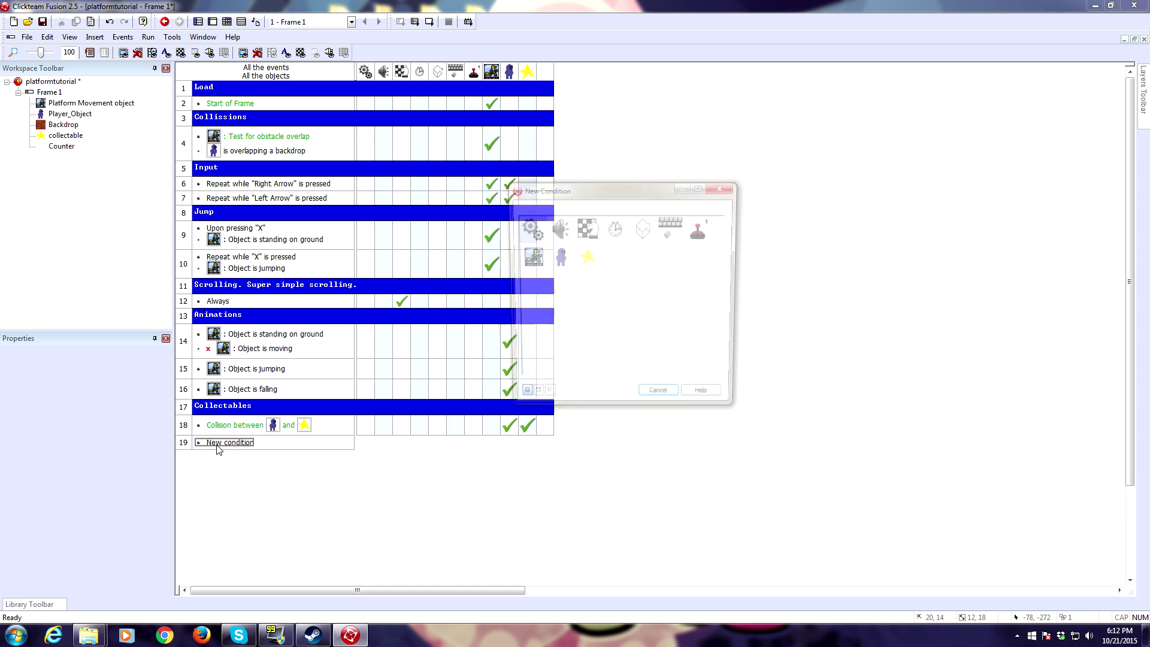
{"action": "left_click", "coordinate": [522, 227]}
{"action": "left_click", "coordinate": [542, 234]}
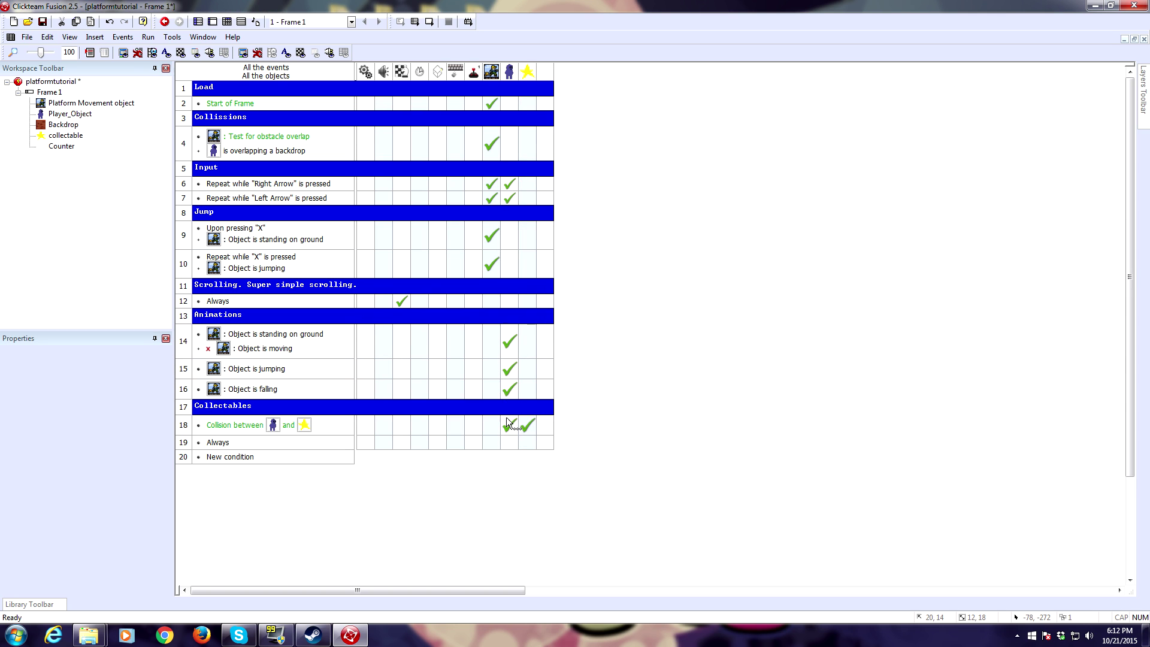
Step: Return to the frame editor and rename the Counter object as counter_stars
{"action": "left_click", "coordinate": [214, 22]}
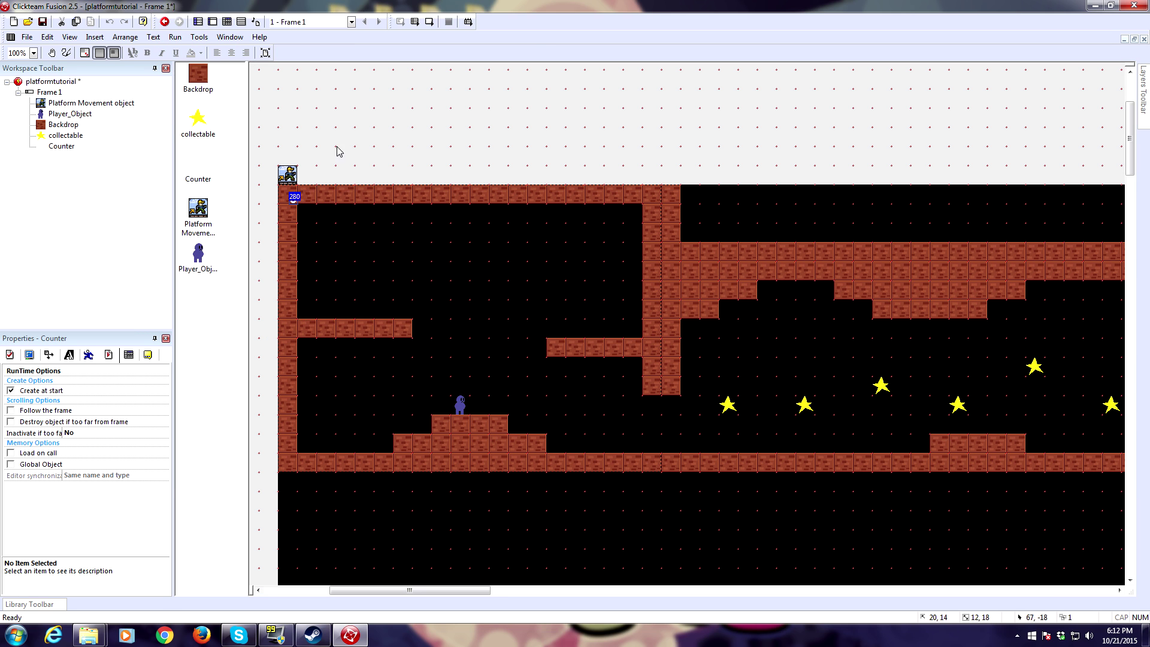
{"action": "left_click", "coordinate": [294, 197]}
{"action": "left_click", "coordinate": [148, 355]}
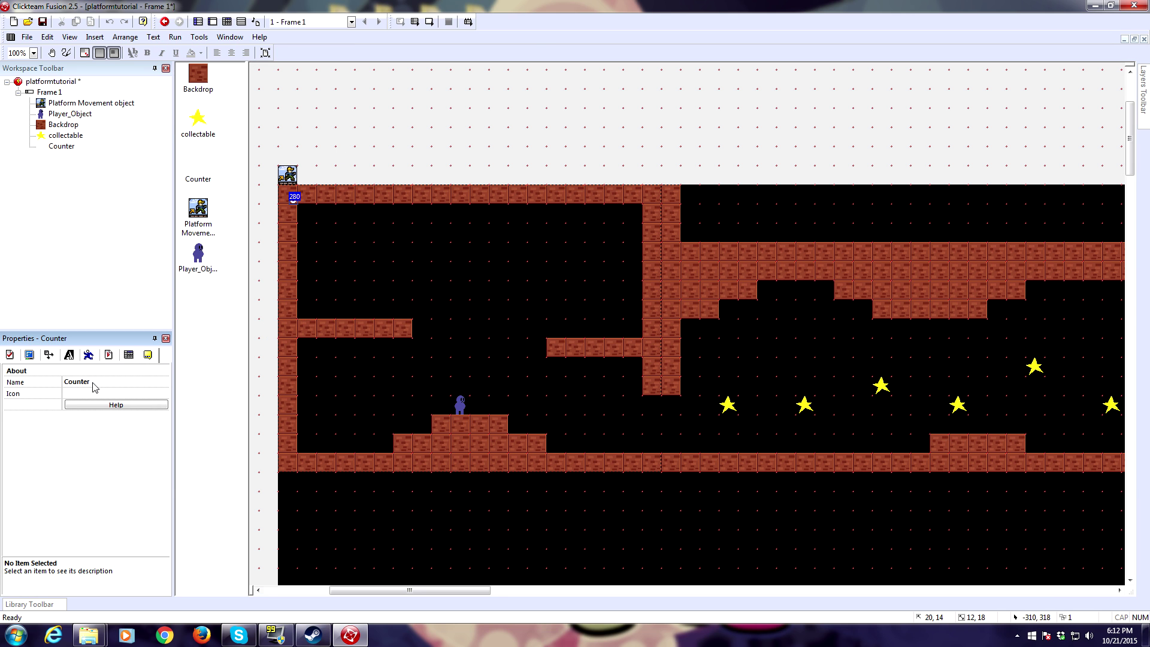
{"action": "left_click", "coordinate": [93, 386]}
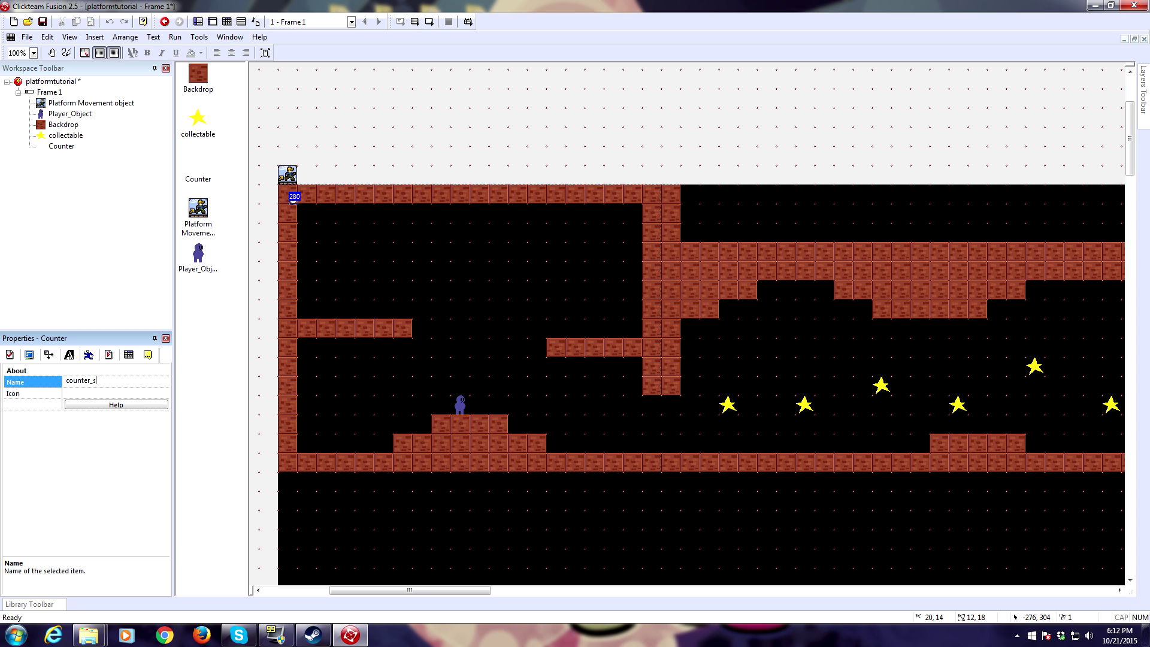
{"action": "key", "text": "Return"}
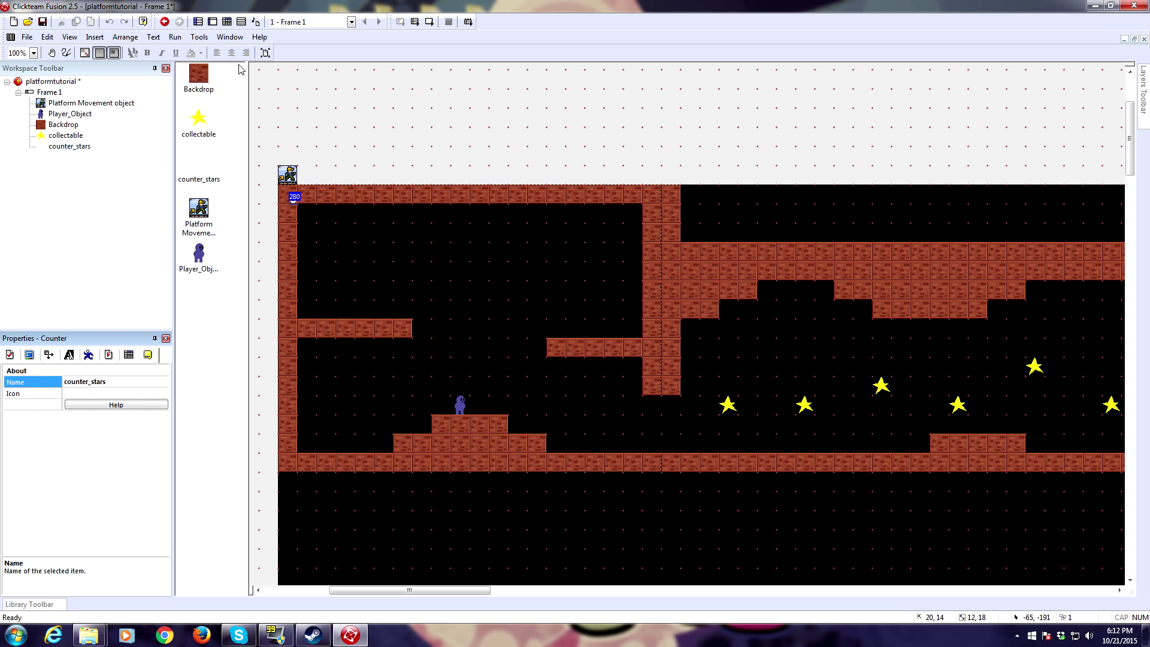
Step: In the Always event under Collectables, set counter_stars to Player_Object's Stars value
{"action": "left_click", "coordinate": [226, 22]}
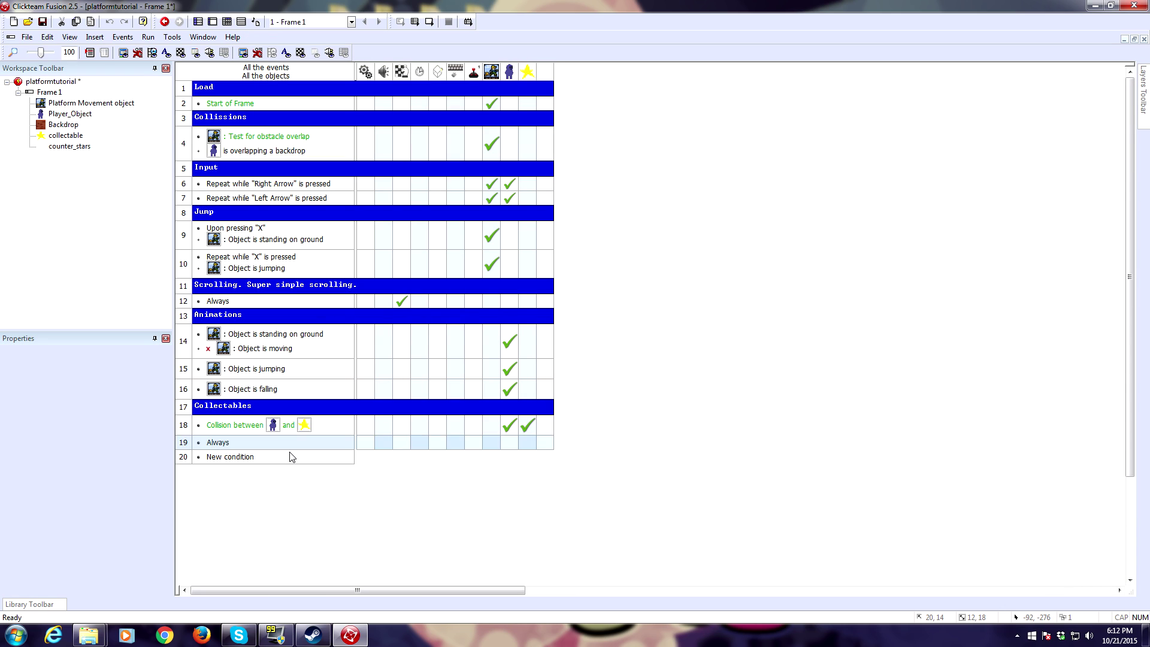
{"action": "right_click", "coordinate": [545, 442]}
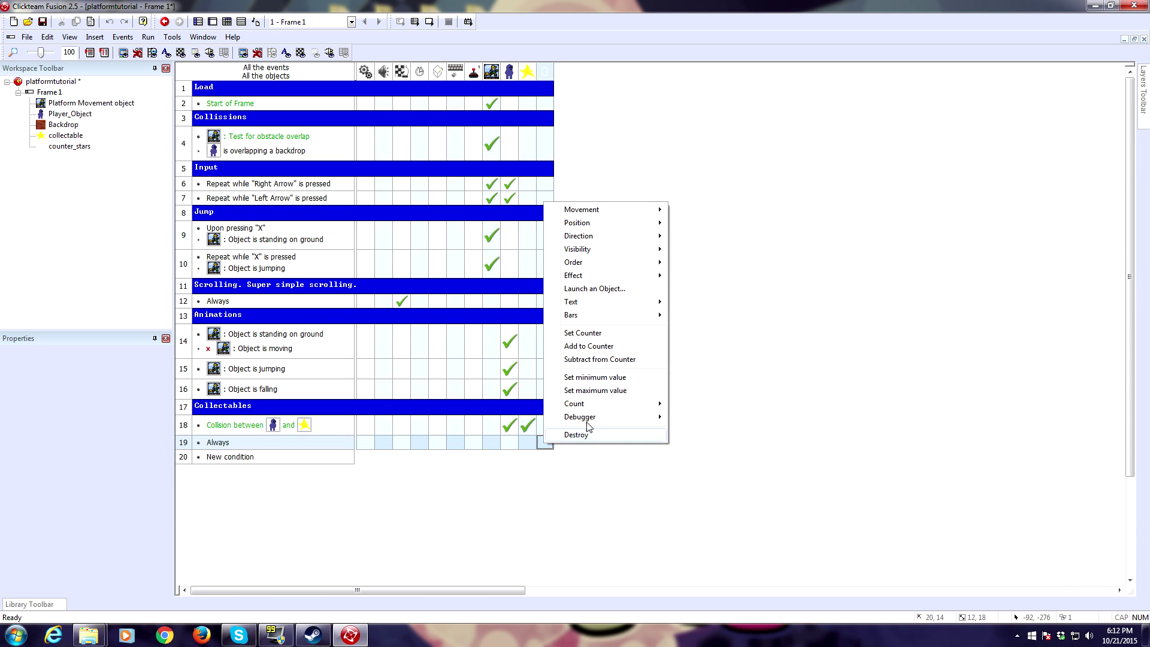
{"action": "left_click", "coordinate": [583, 333]}
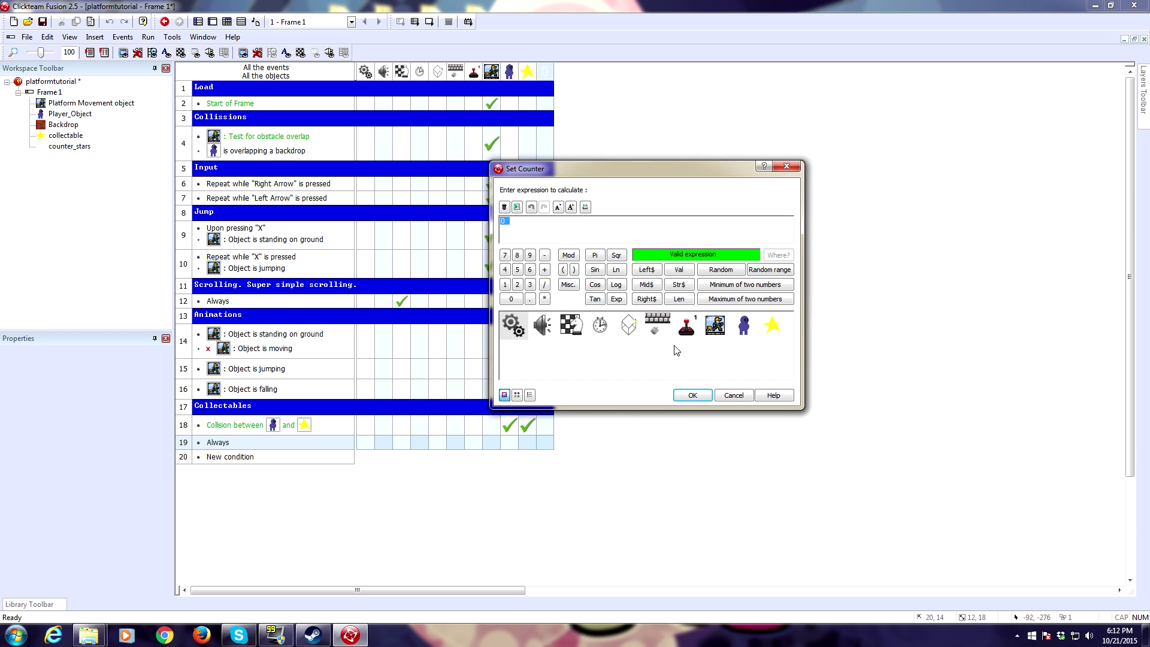
{"action": "left_click", "coordinate": [743, 328]}
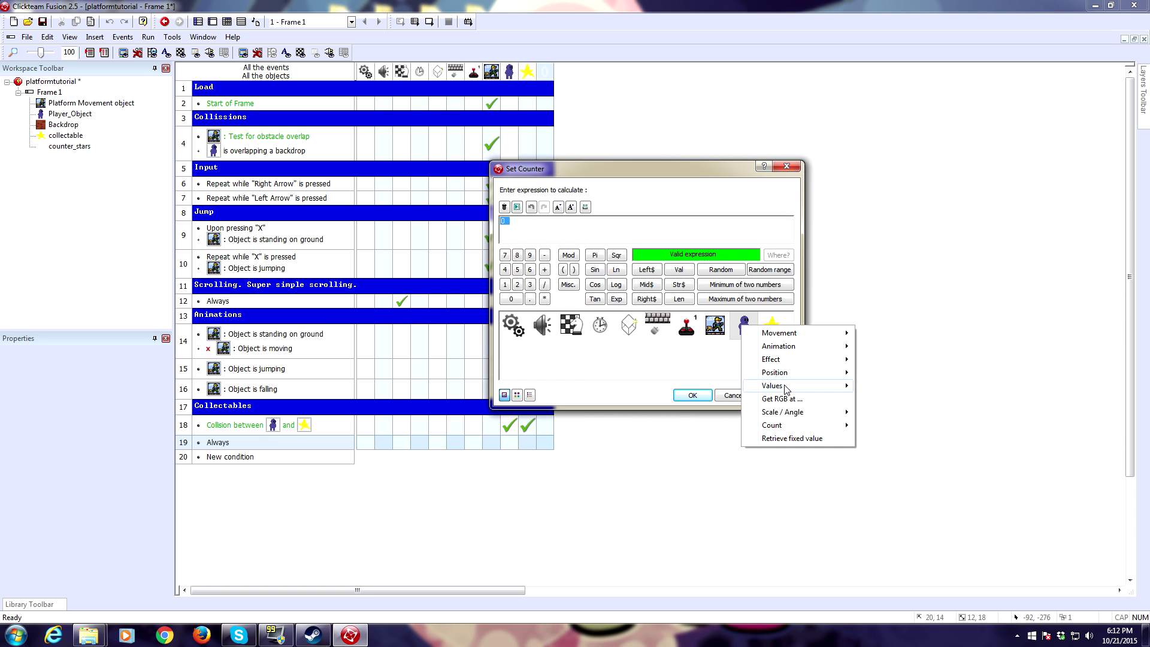
{"action": "mouse_move", "coordinate": [786, 387]}
{"action": "mouse_move", "coordinate": [911, 390]}
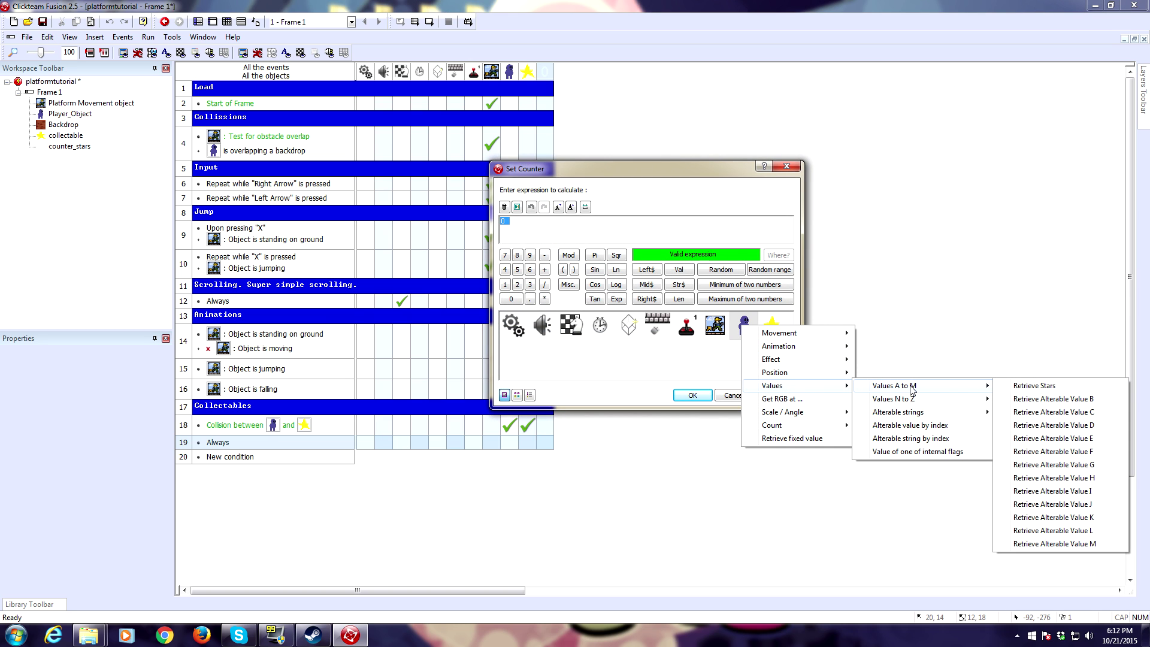
{"action": "left_click", "coordinate": [1039, 386]}
{"action": "left_click", "coordinate": [693, 396]}
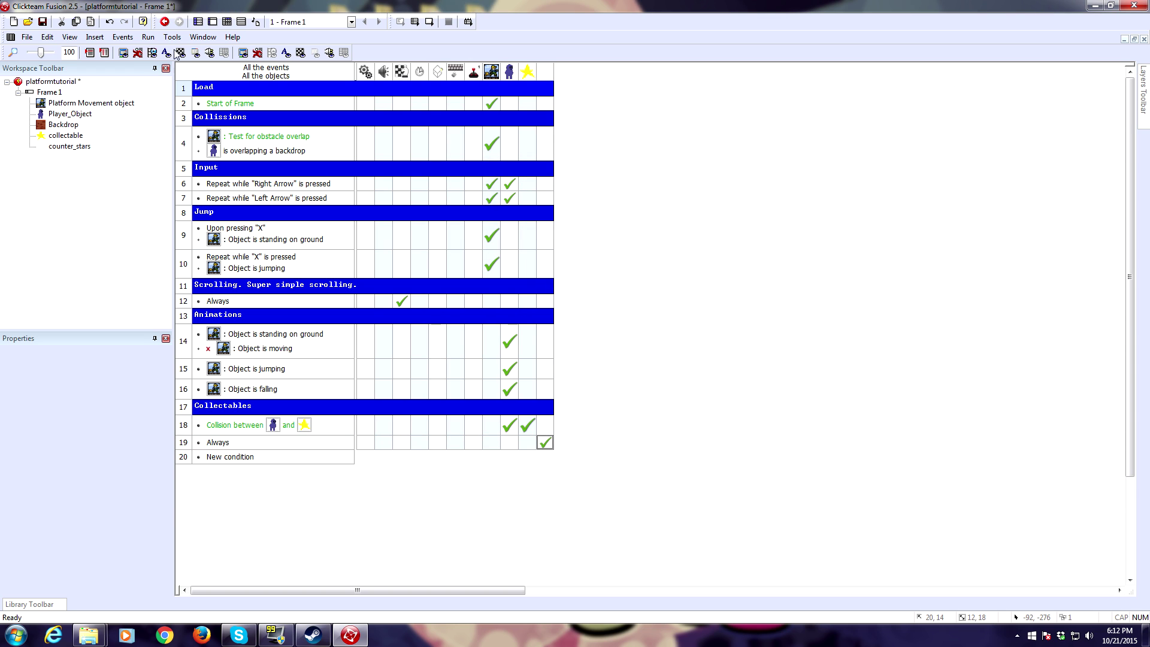
Step: Run the frame and collect the stars through the level by moving right and jumping, to test the star counter
{"action": "left_click", "coordinate": [148, 36]}
{"action": "left_click", "coordinate": [166, 63]}
{"action": "key", "text": "Right"}
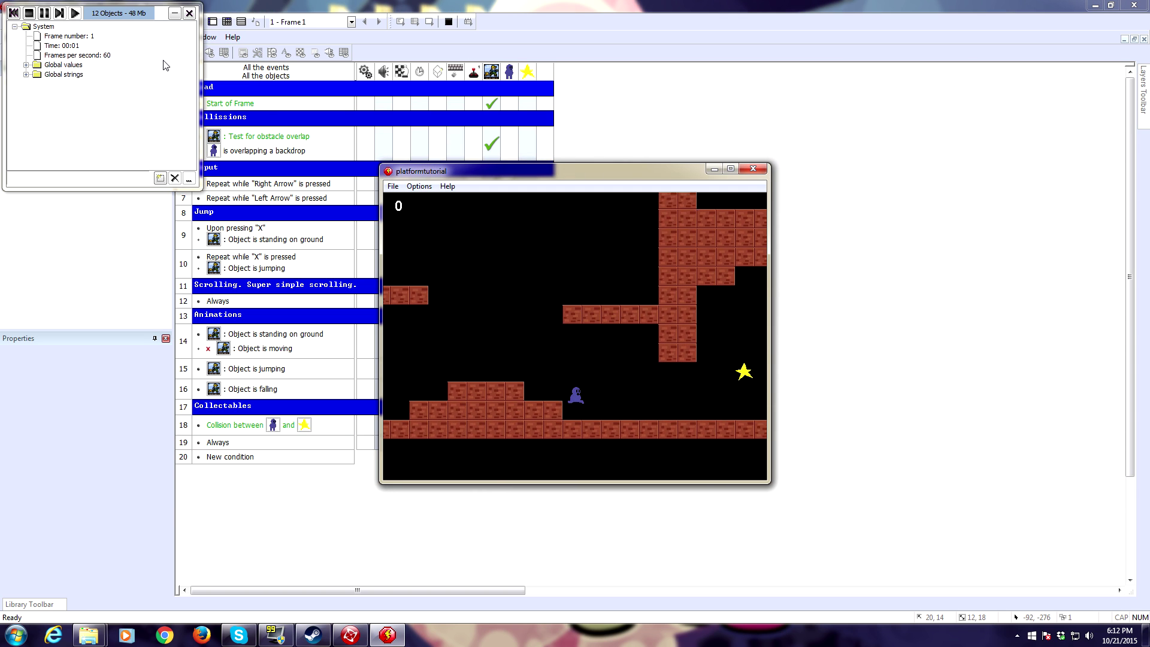
{"action": "key", "text": "Right"}
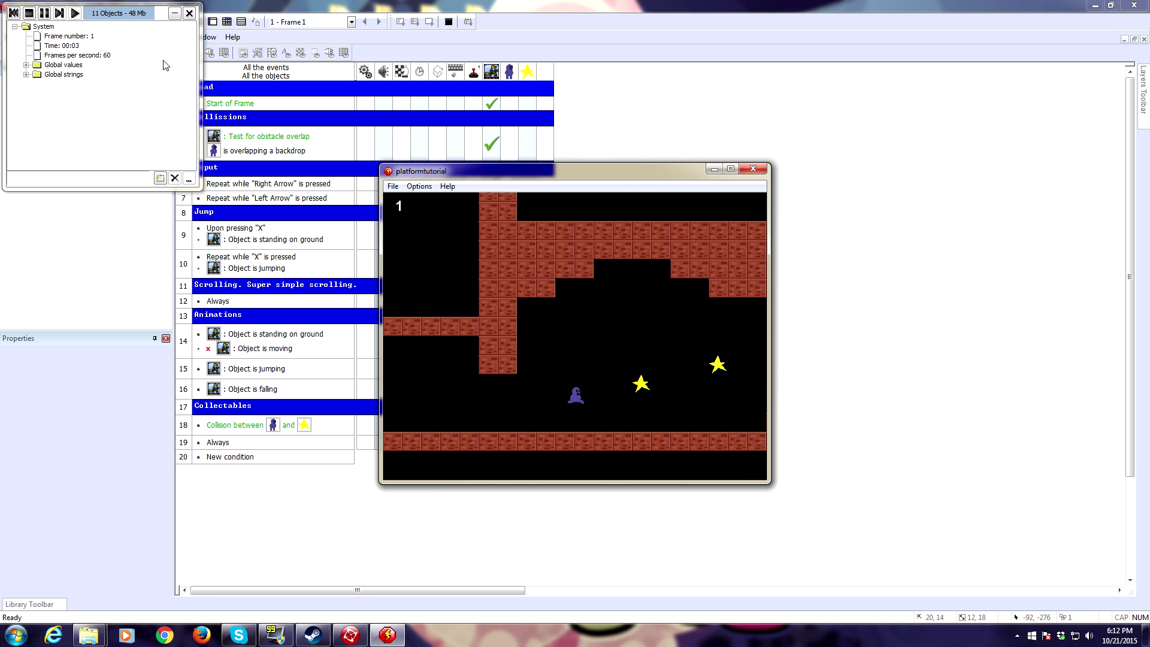
{"action": "key", "text": "Right"}
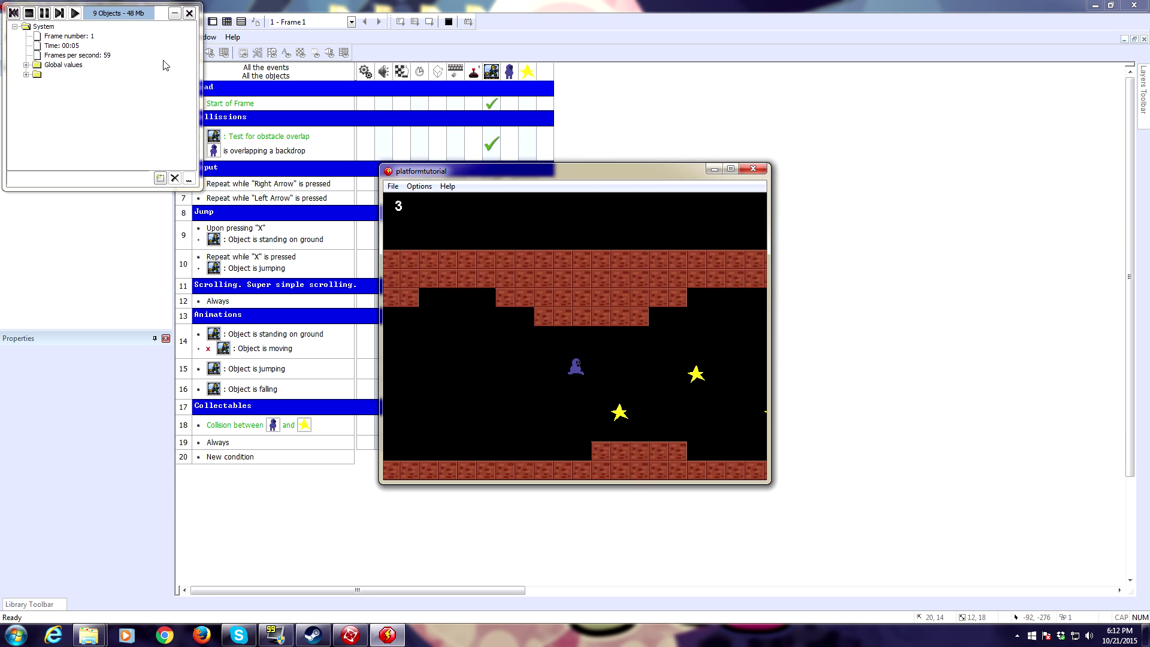
{"action": "key", "text": "Right"}
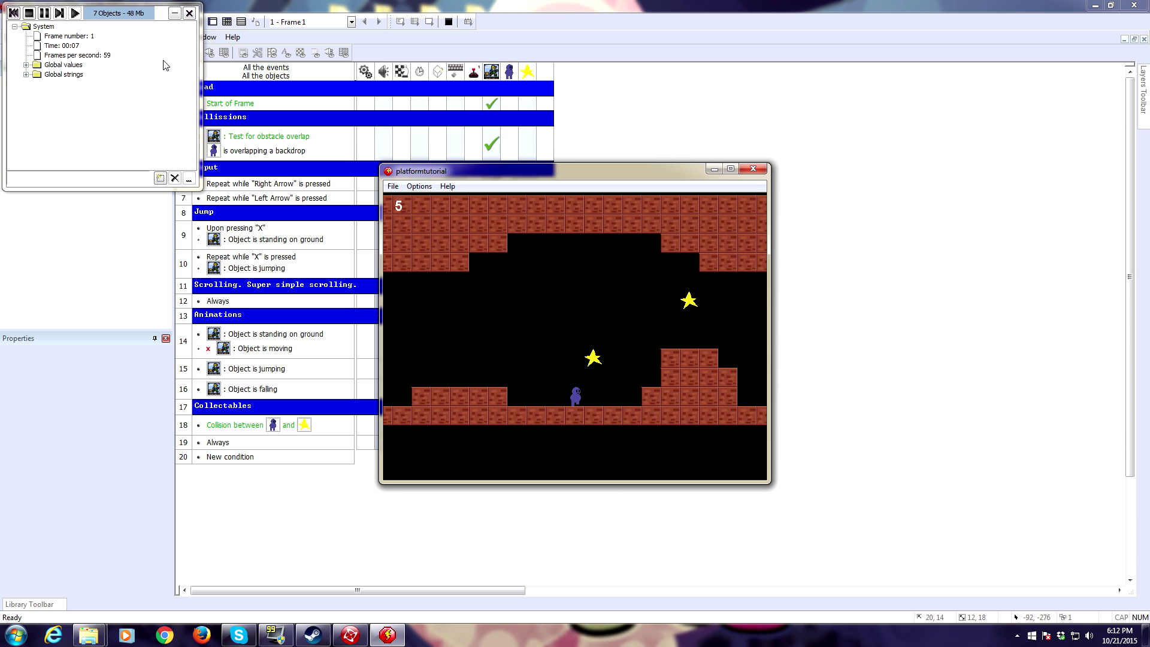
{"action": "key", "text": "Right"}
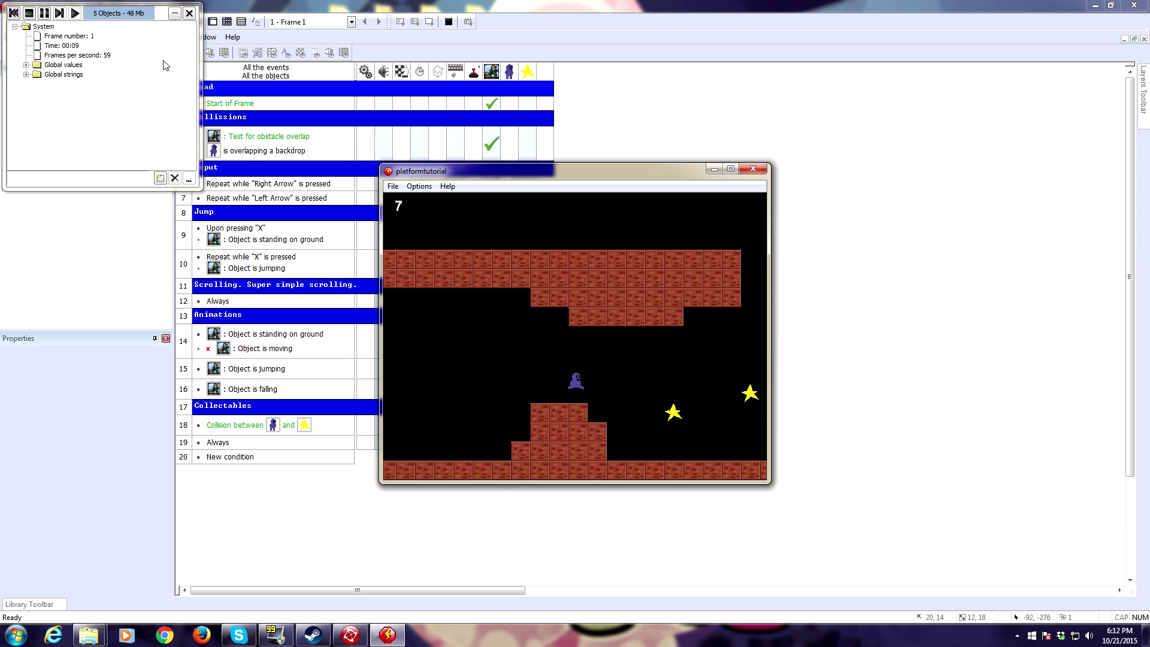
{"action": "key", "text": "Right"}
{"action": "key", "text": "x"}
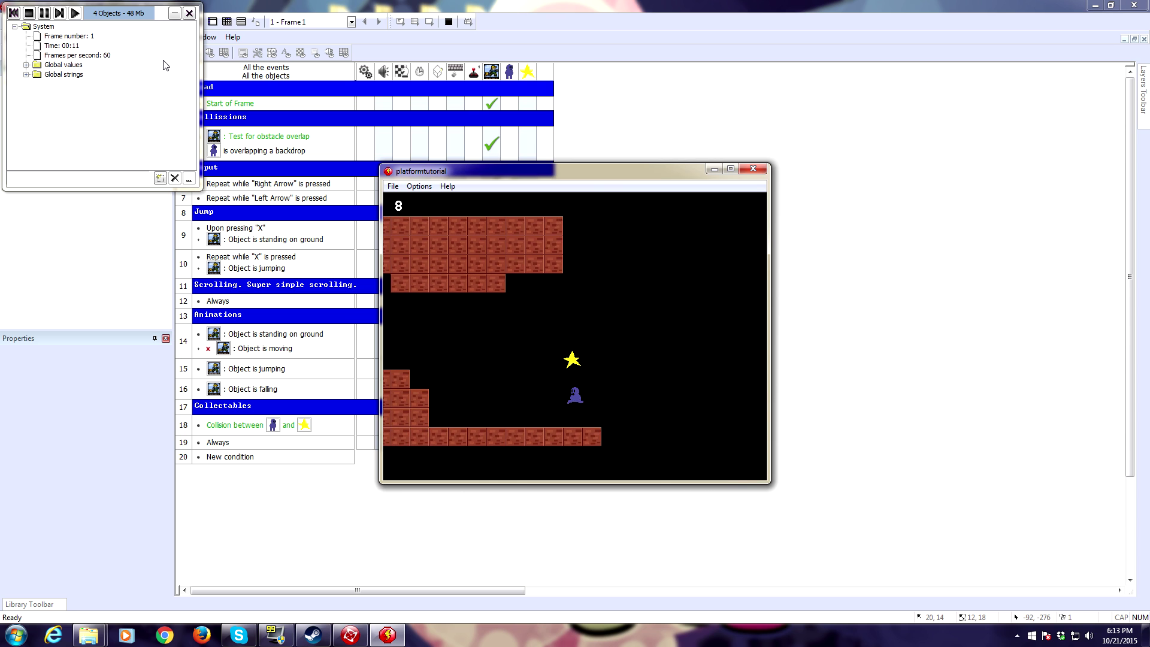
Step: Run and jump back through the level to the starting room and its platforms, and close the test game
{"action": "key", "text": "Left"}
{"action": "key", "text": "Left"}
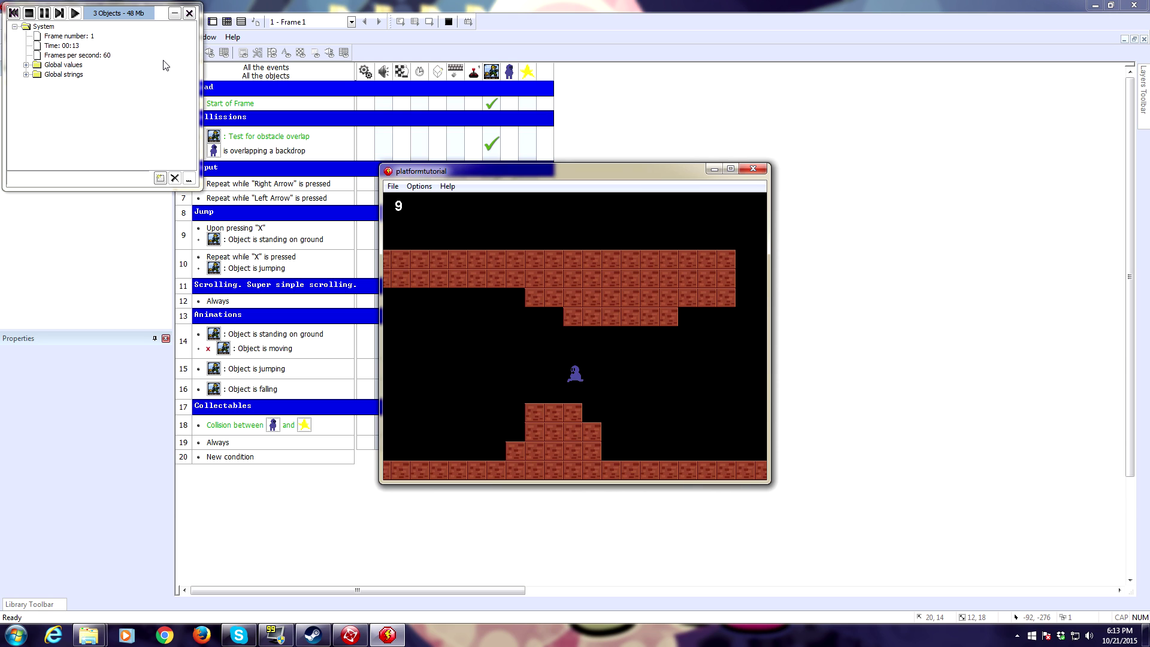
{"action": "key", "text": "Left"}
{"action": "key", "text": "x"}
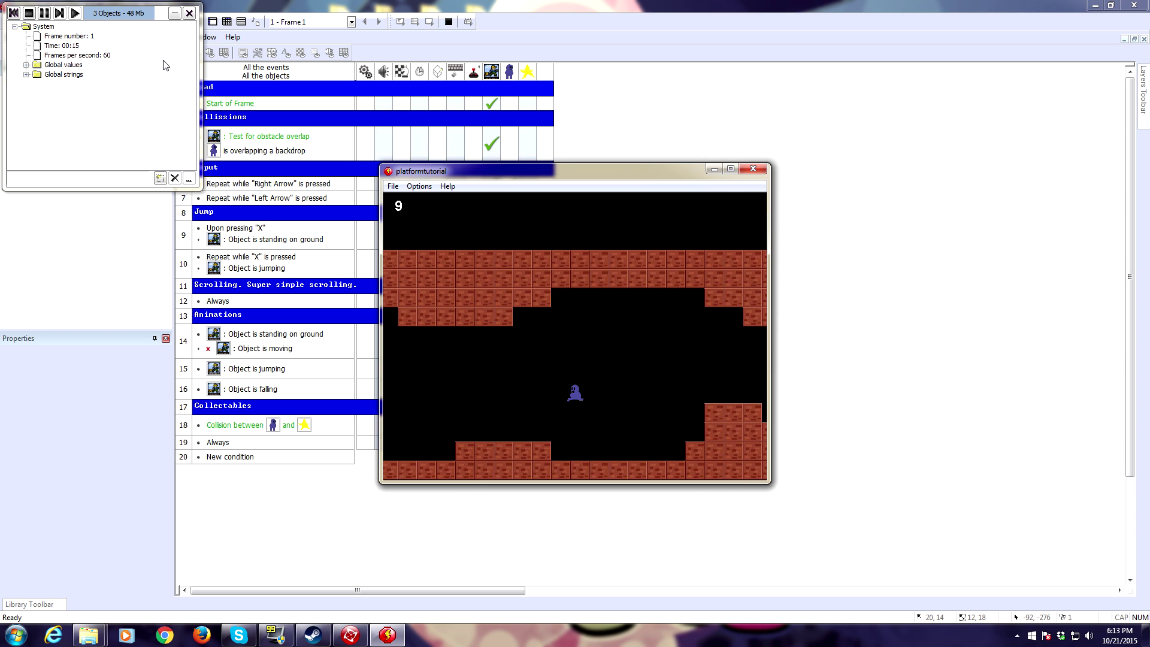
{"action": "key", "text": "Left"}
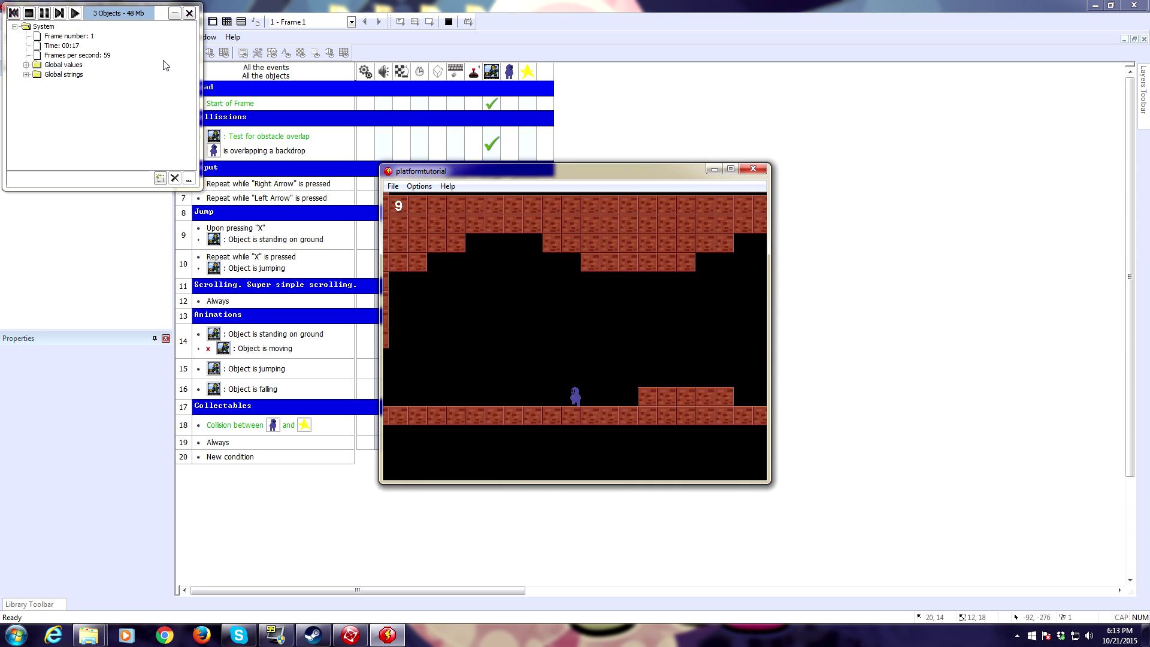
{"action": "key", "text": "x"}
{"action": "key", "text": "Left"}
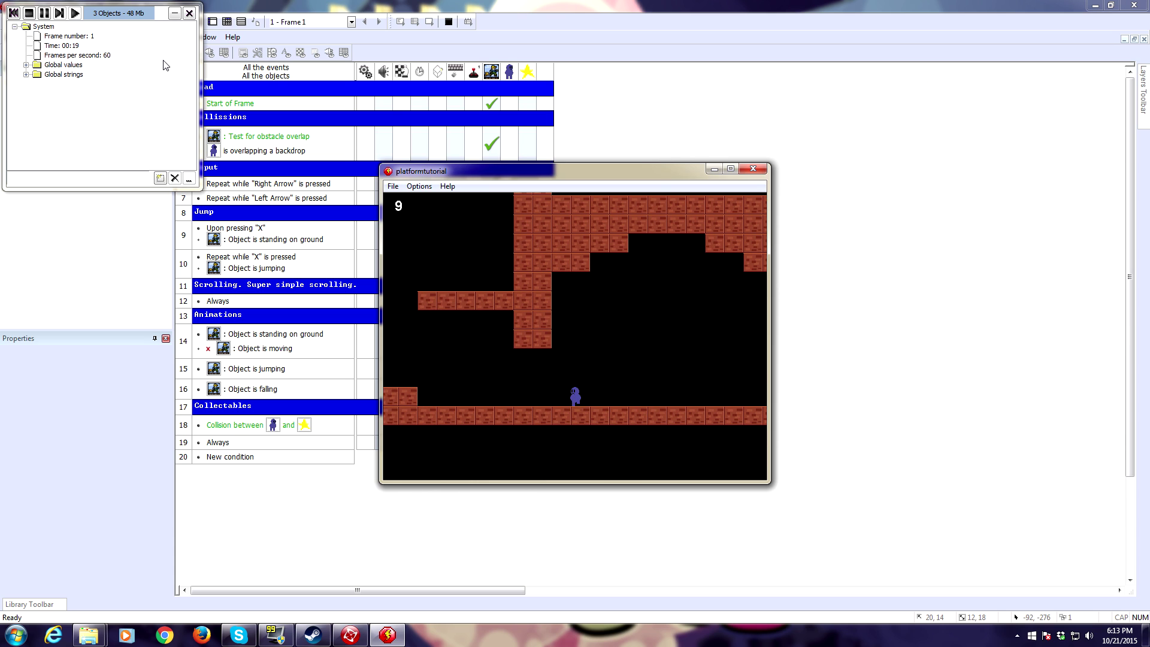
{"action": "key", "text": "Left"}
{"action": "key", "text": "x"}
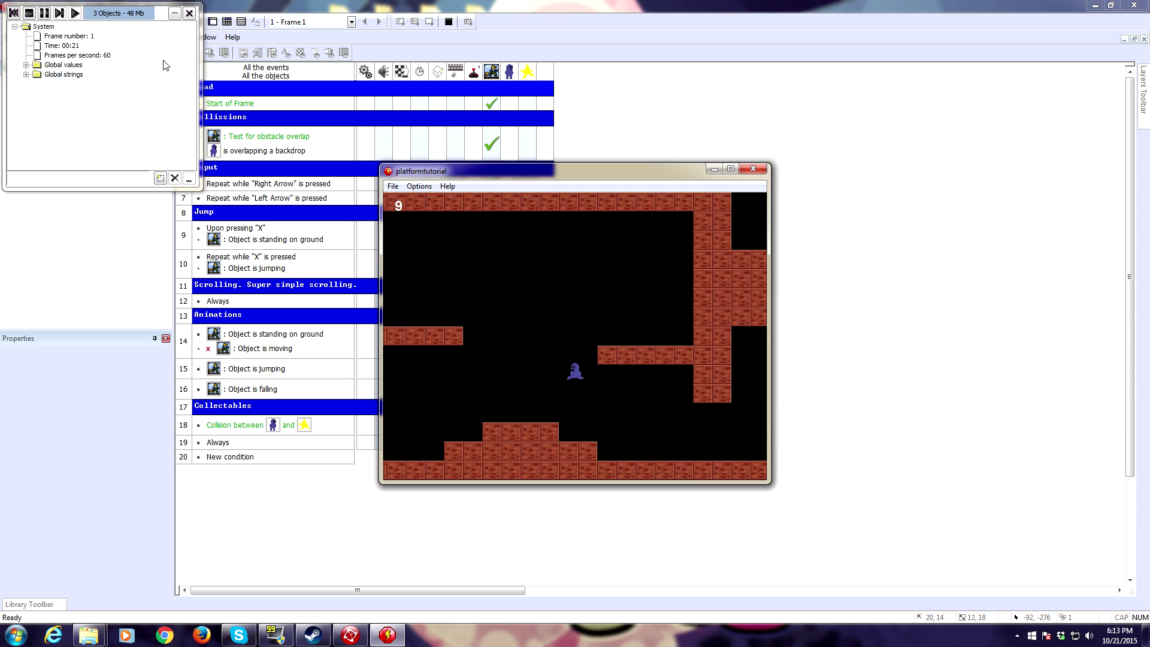
{"action": "key", "text": "Left"}
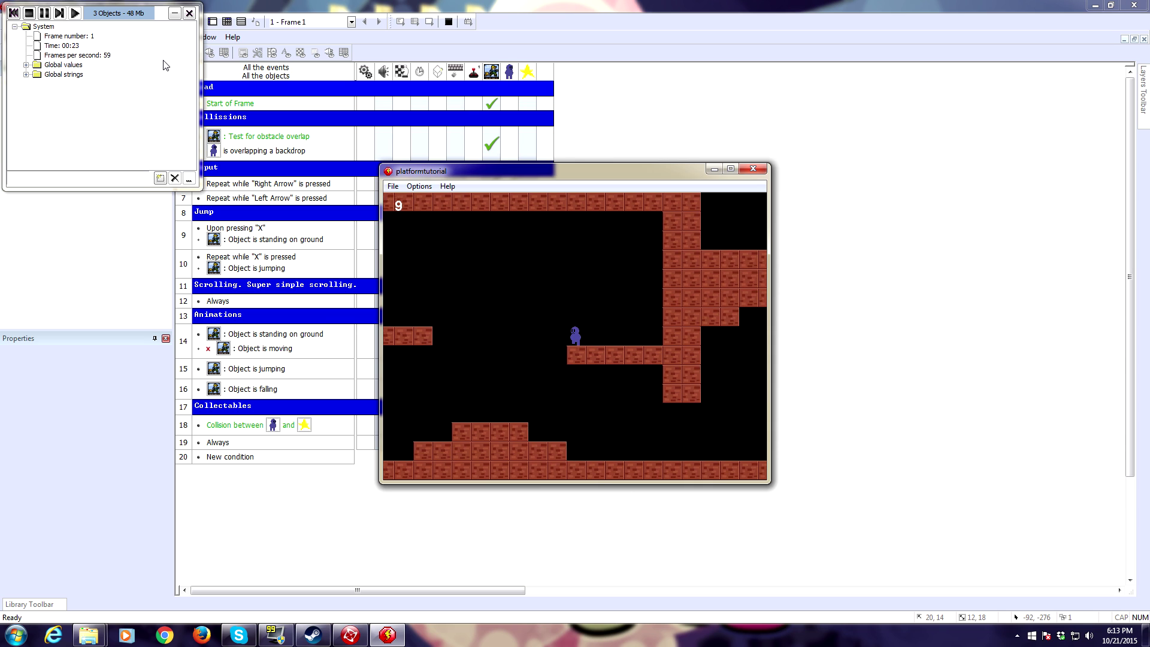
{"action": "key", "text": "x"}
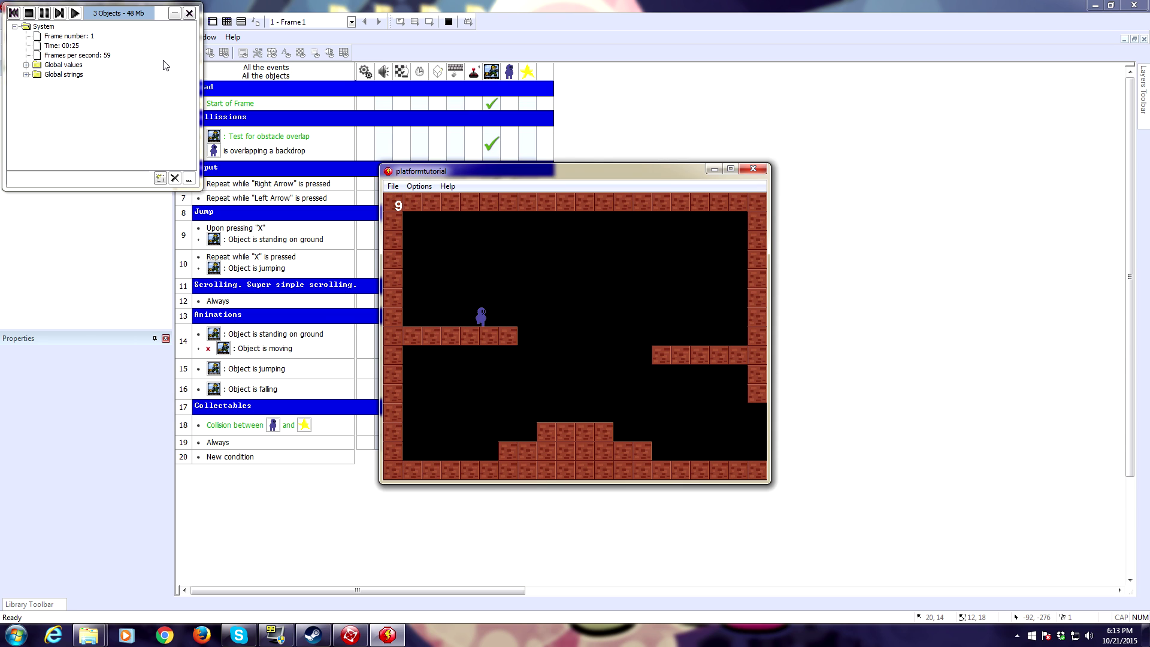
{"action": "key", "text": "Right"}
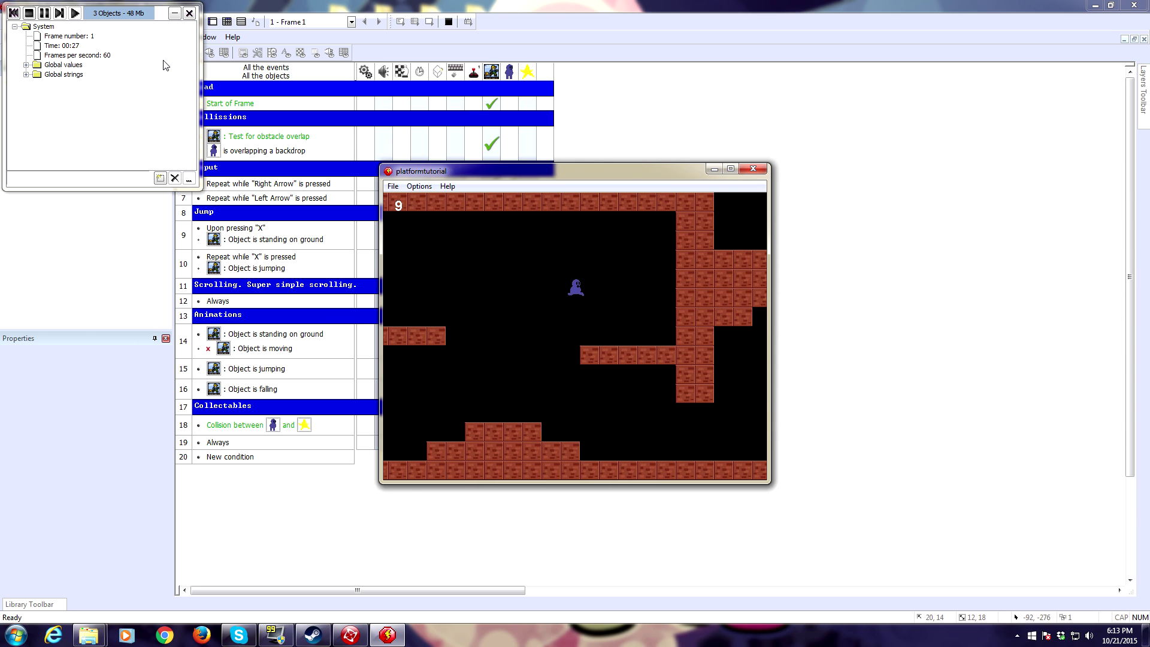
{"action": "key", "text": "Left"}
{"action": "key", "text": "x"}
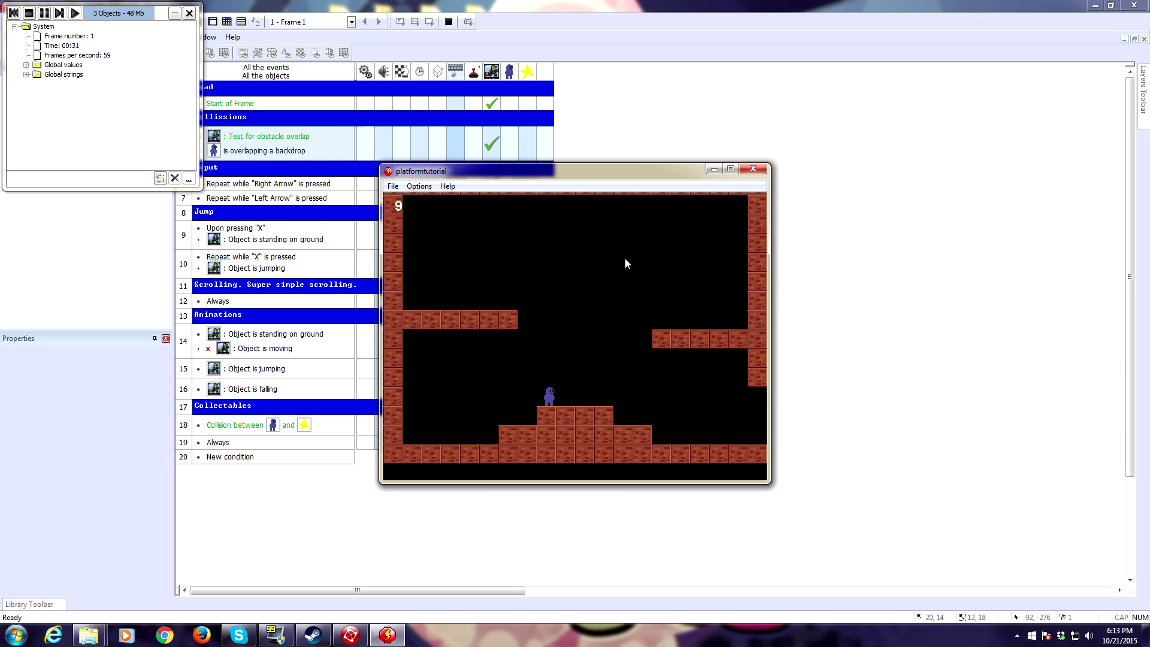
{"action": "left_click", "coordinate": [758, 170]}
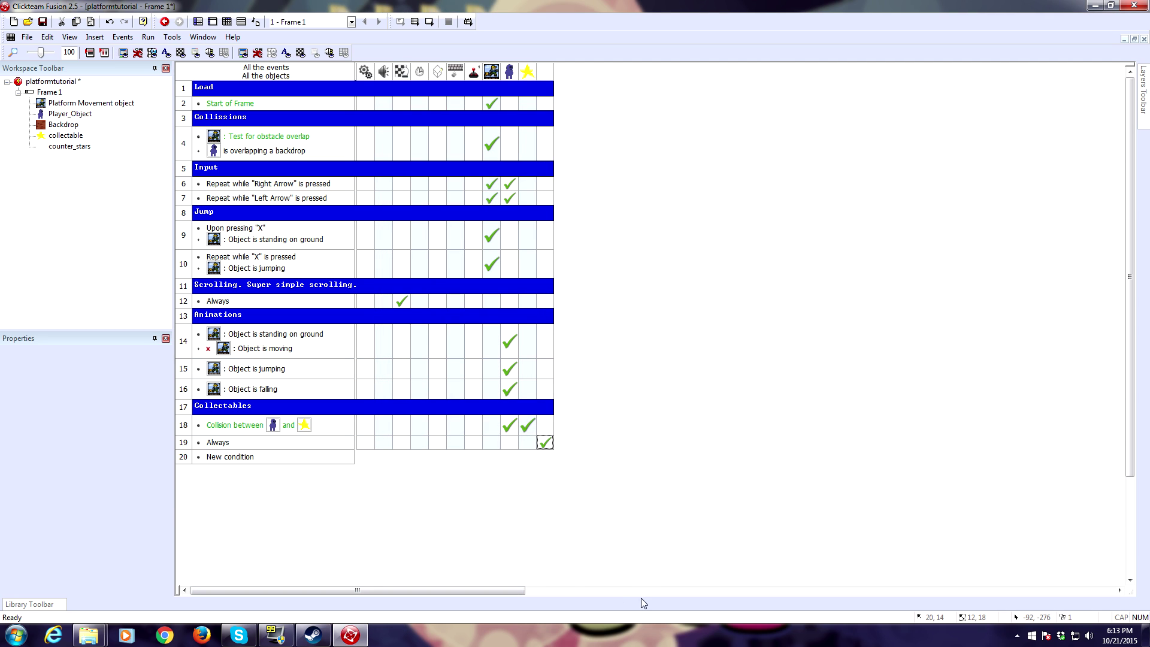
{"action": "scroll", "coordinate": [606, 527], "scroll_direction": "down", "scroll_amount": 1}
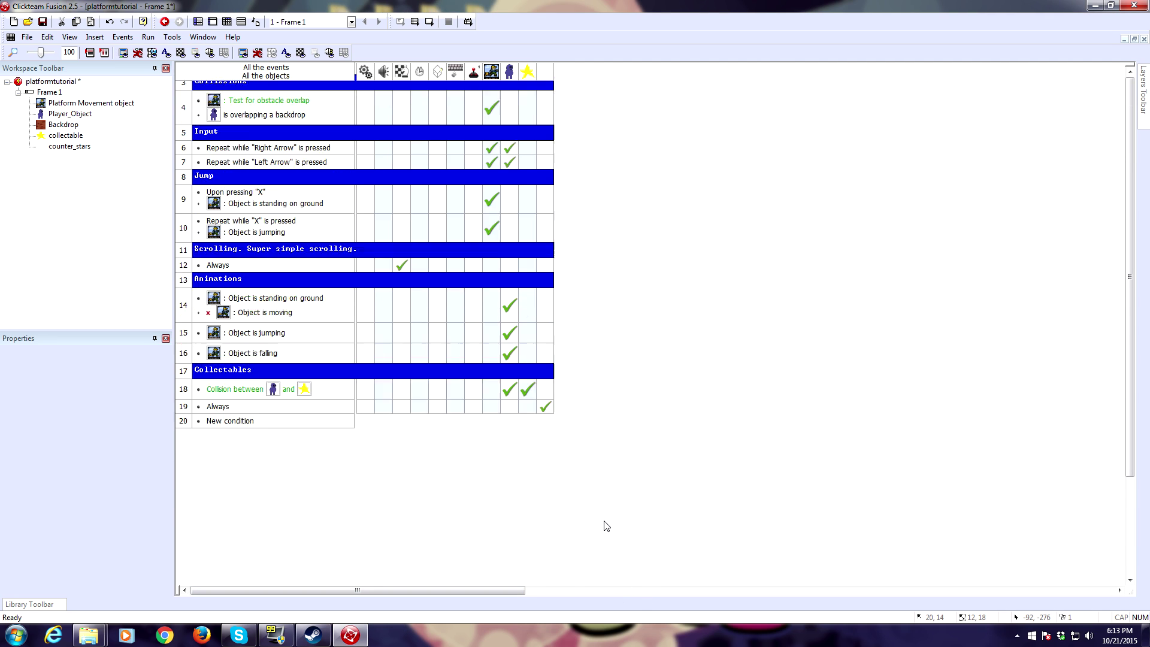
{"action": "scroll", "coordinate": [596, 535], "scroll_direction": "up", "scroll_amount": 1}
{"action": "scroll", "coordinate": [570, 501], "scroll_direction": "down", "scroll_amount": 2}
{"action": "scroll", "coordinate": [571, 501], "scroll_direction": "up", "scroll_amount": 2}
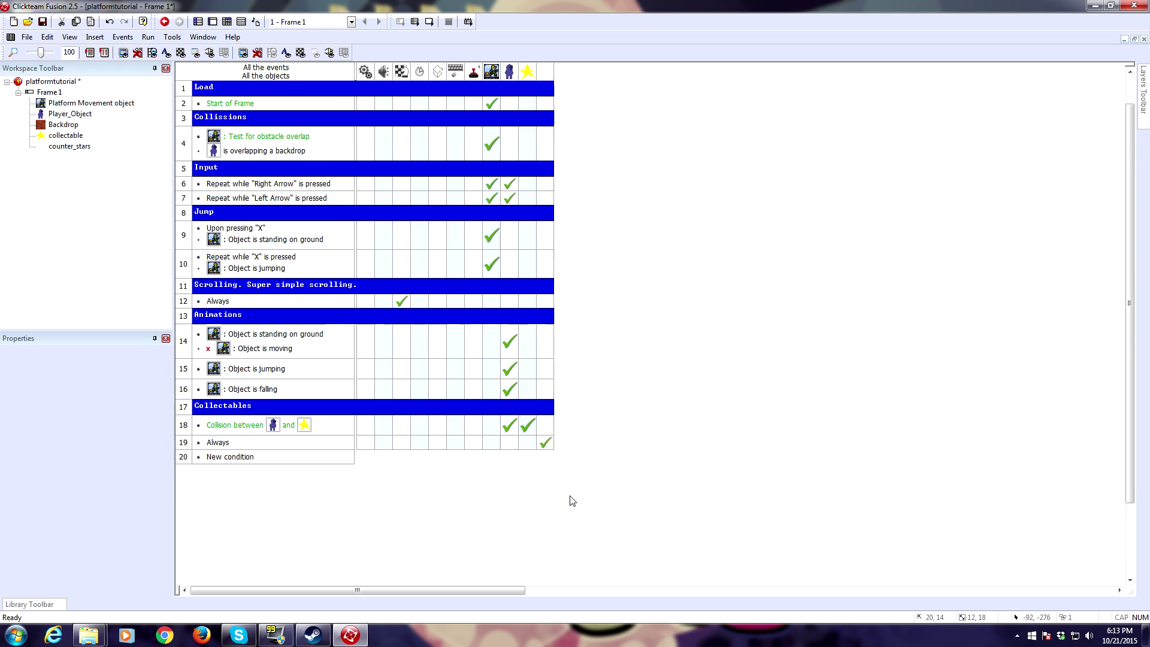
{"action": "scroll", "coordinate": [575, 491], "scroll_direction": "down", "scroll_amount": 2}
{"action": "scroll", "coordinate": [576, 490], "scroll_direction": "up", "scroll_amount": 2}
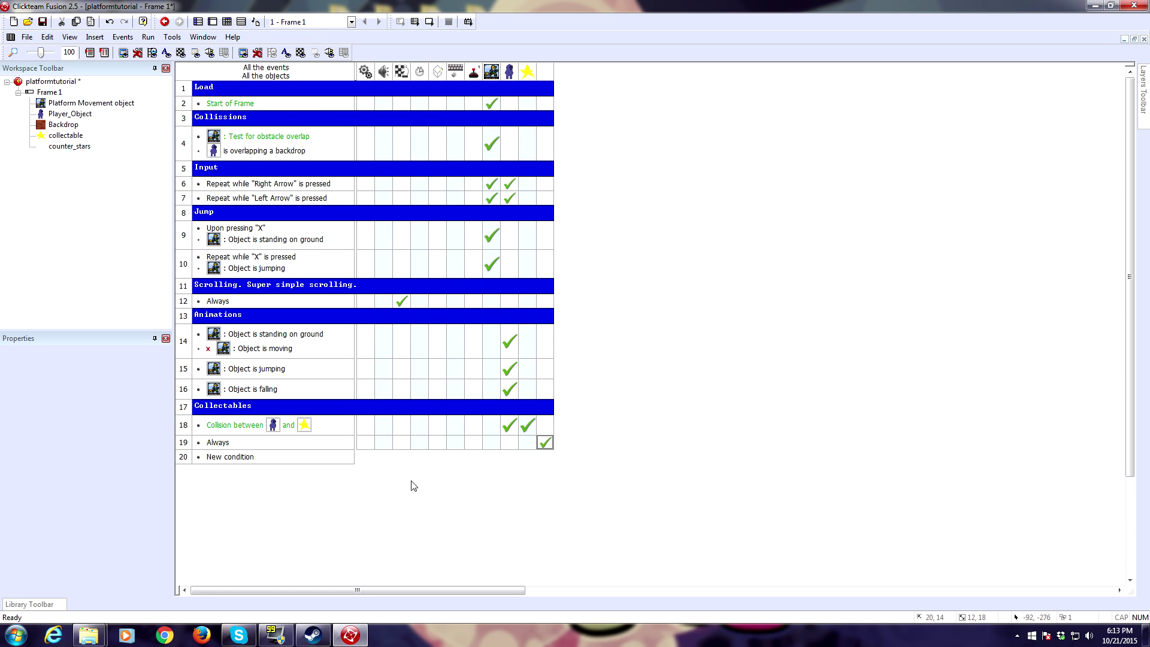
{"action": "scroll", "coordinate": [542, 333], "scroll_direction": "down", "scroll_amount": 3}
{"action": "scroll", "coordinate": [541, 334], "scroll_direction": "up", "scroll_amount": 3}
Step: Return to the frame editor and look over the level layout from the player's start to the placed stars
{"action": "left_click", "coordinate": [213, 21]}
{"action": "left_click_drag", "start_coordinate": [476, 591], "coordinate": [459, 570]}
{"action": "left_click", "coordinate": [510, 406]}
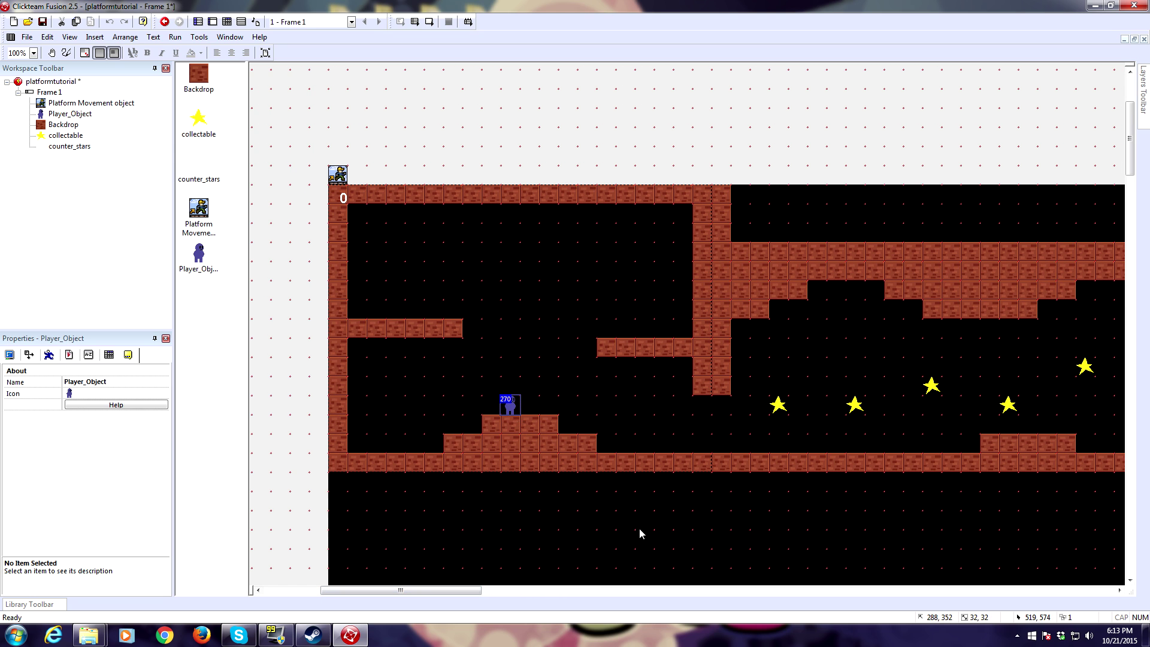
{"action": "left_click", "coordinate": [639, 533]}
{"action": "left_click_drag", "start_coordinate": [480, 589], "coordinate": [507, 591]}
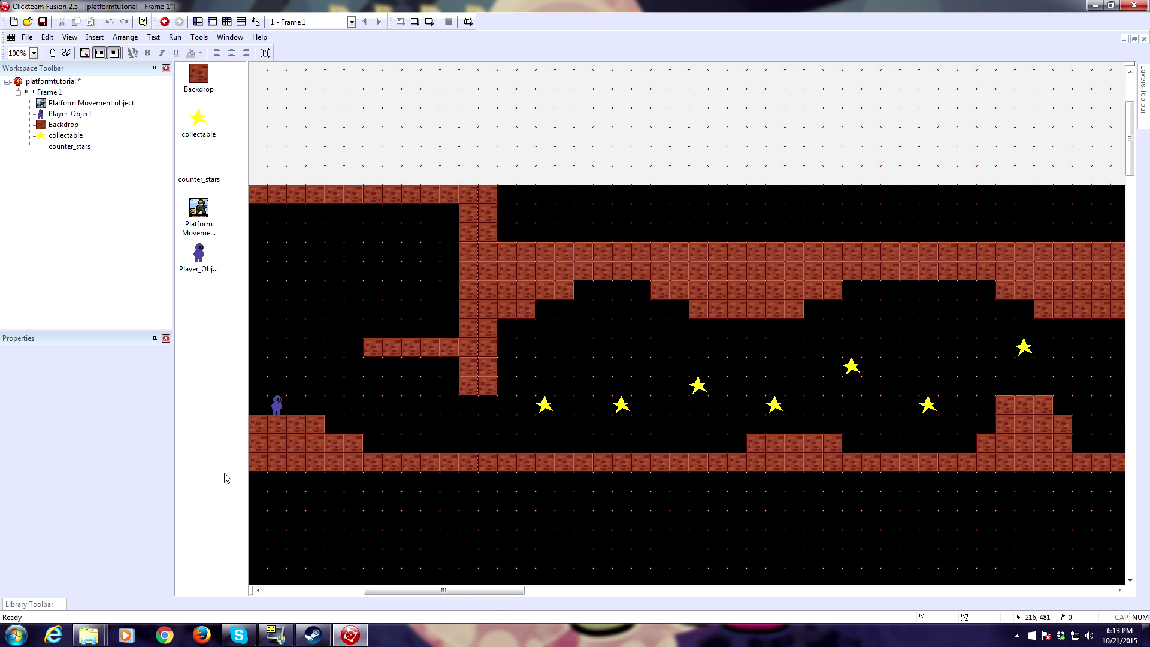